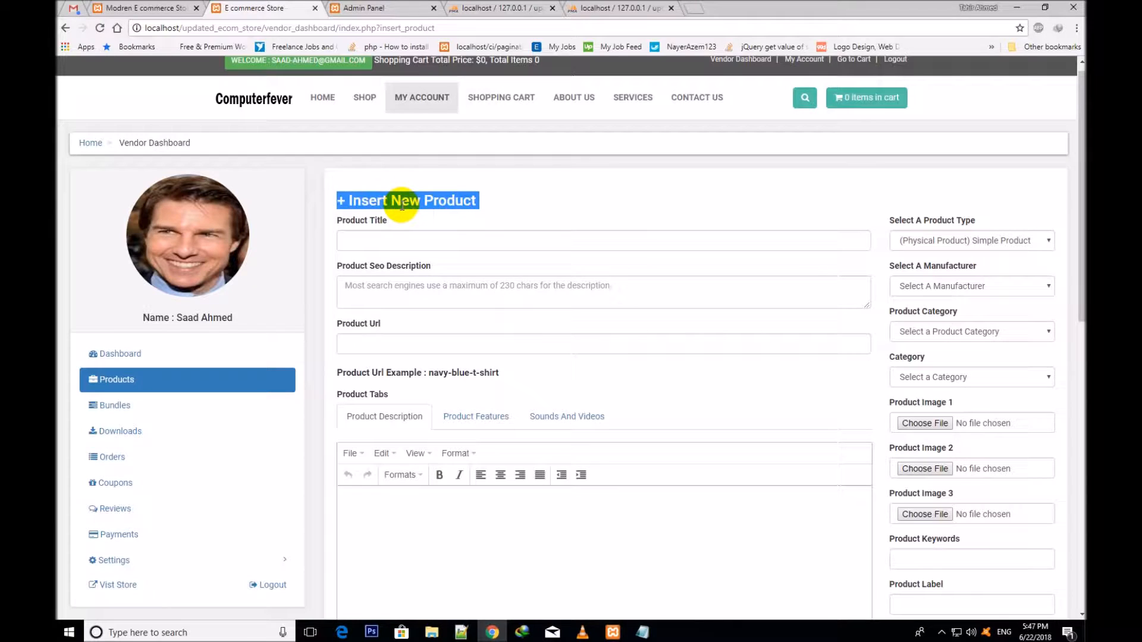
Try the Downloadable and Advanced product types, and return the product type to (Physical Product) Simple Product.
{"action": "left_click", "coordinate": [401, 204]}
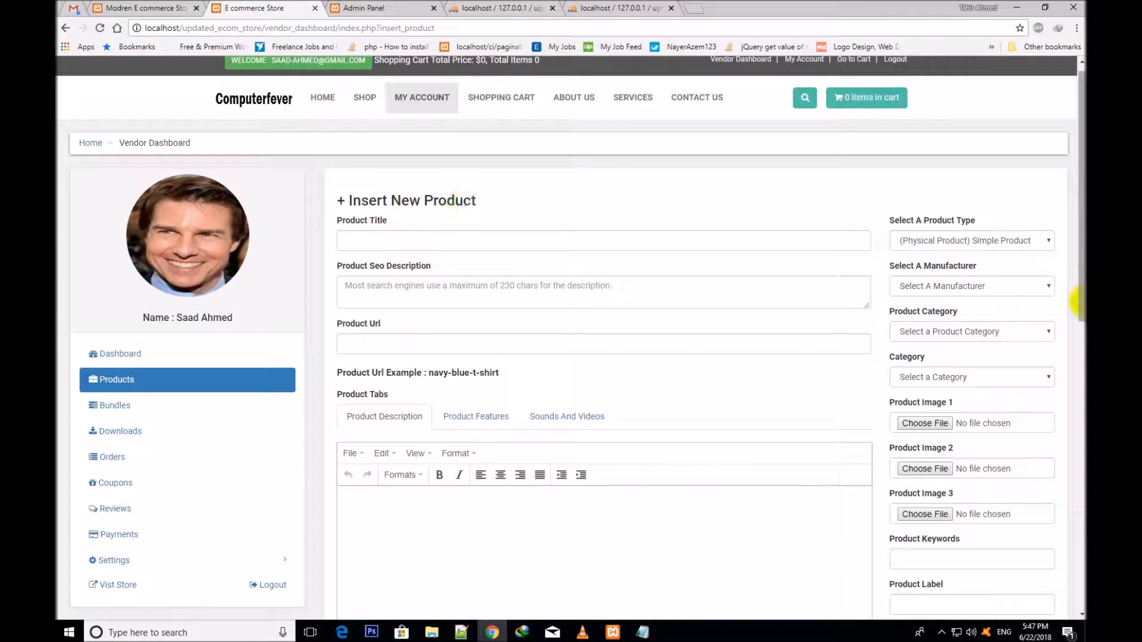
{"action": "left_click", "coordinate": [931, 241]}
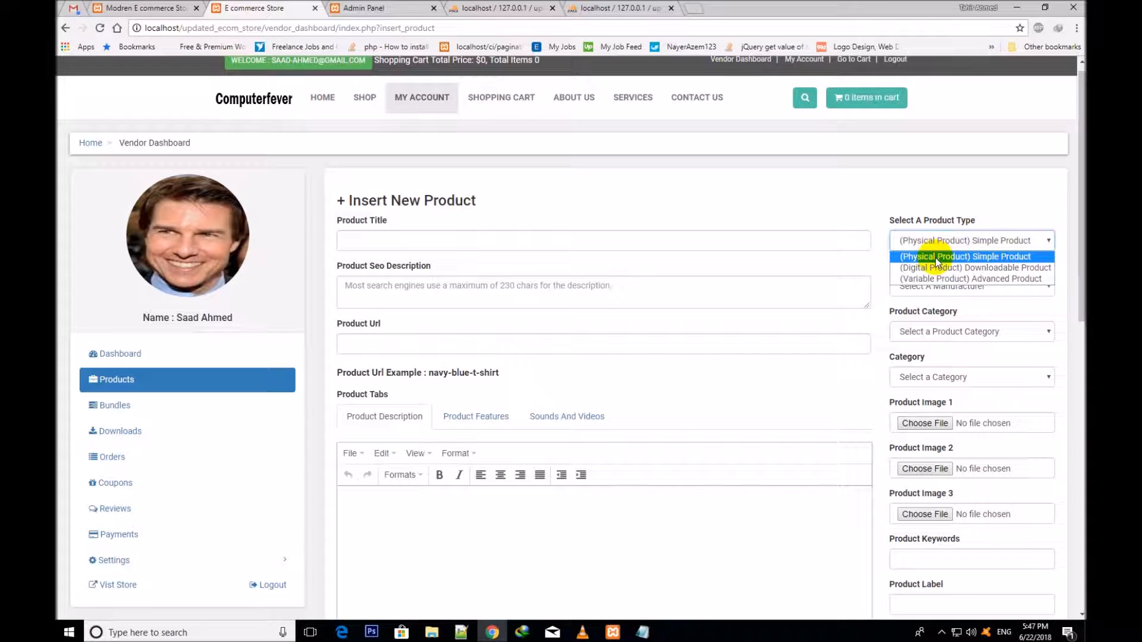
{"action": "left_click", "coordinate": [941, 257]}
{"action": "left_click", "coordinate": [939, 240]}
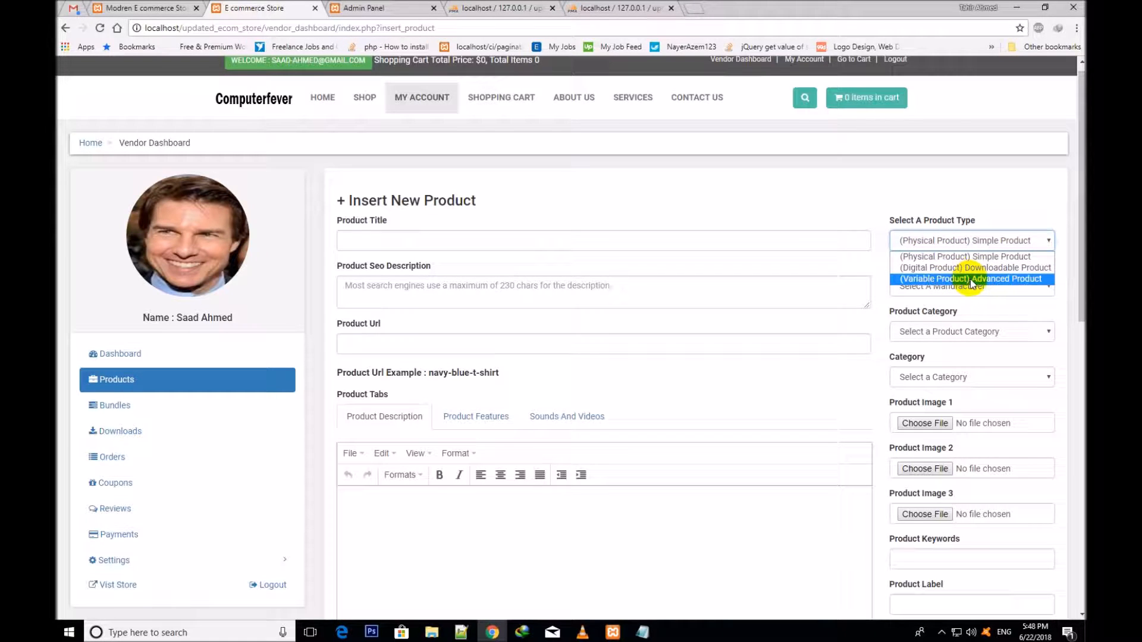
{"action": "left_click", "coordinate": [972, 279]}
{"action": "left_click", "coordinate": [933, 239]}
{"action": "left_click", "coordinate": [920, 268]}
{"action": "left_click", "coordinate": [938, 238]}
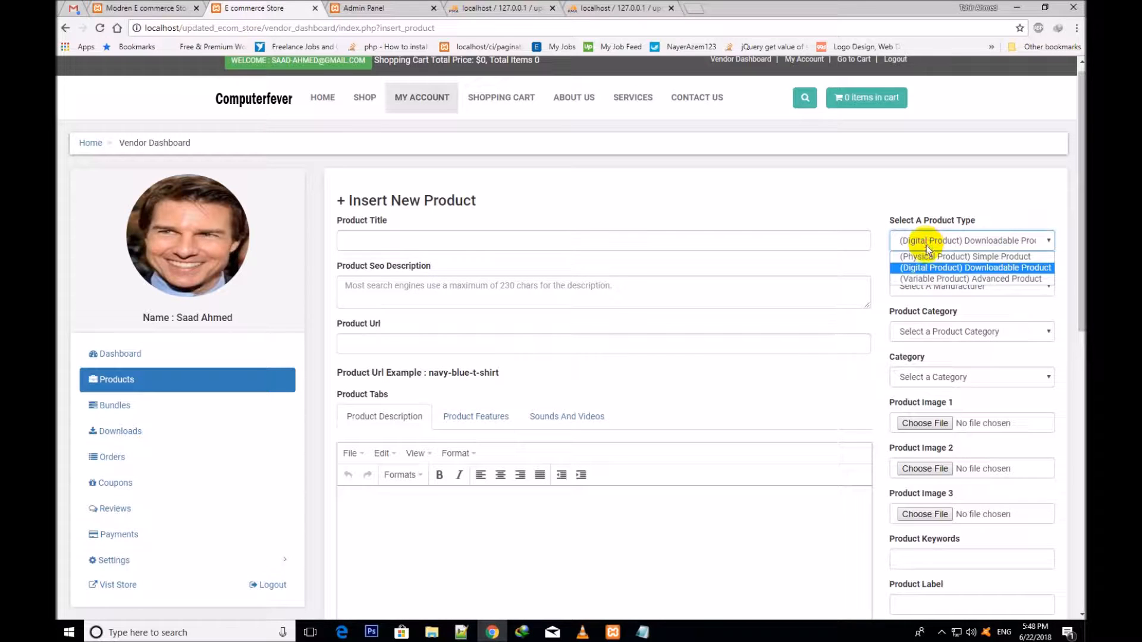
{"action": "left_click", "coordinate": [930, 279]}
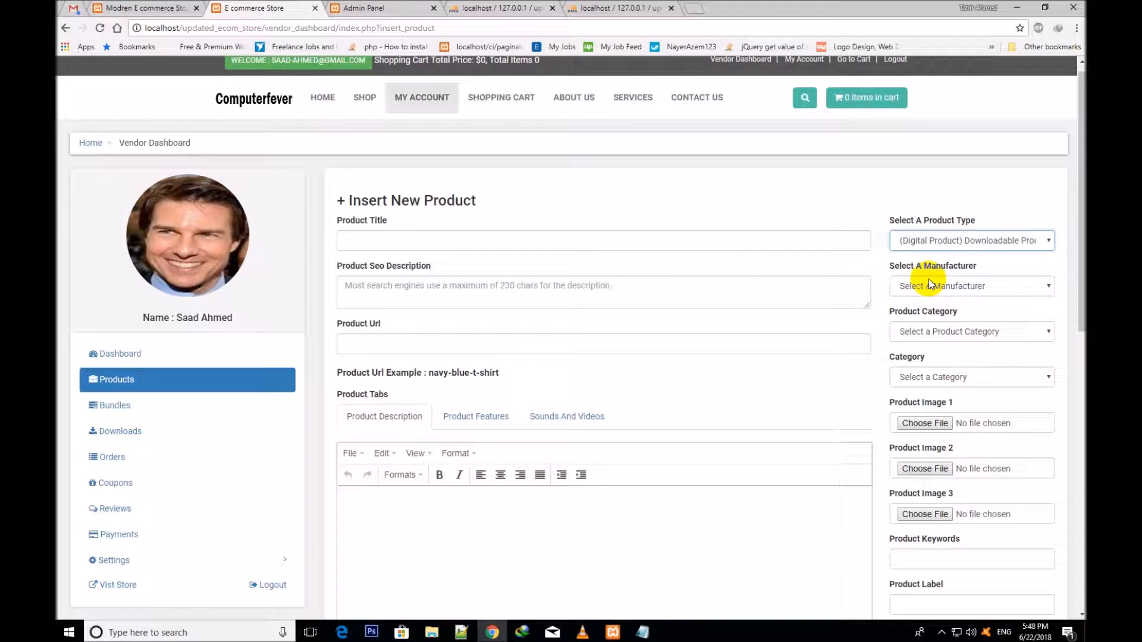
{"action": "left_click", "coordinate": [964, 239]}
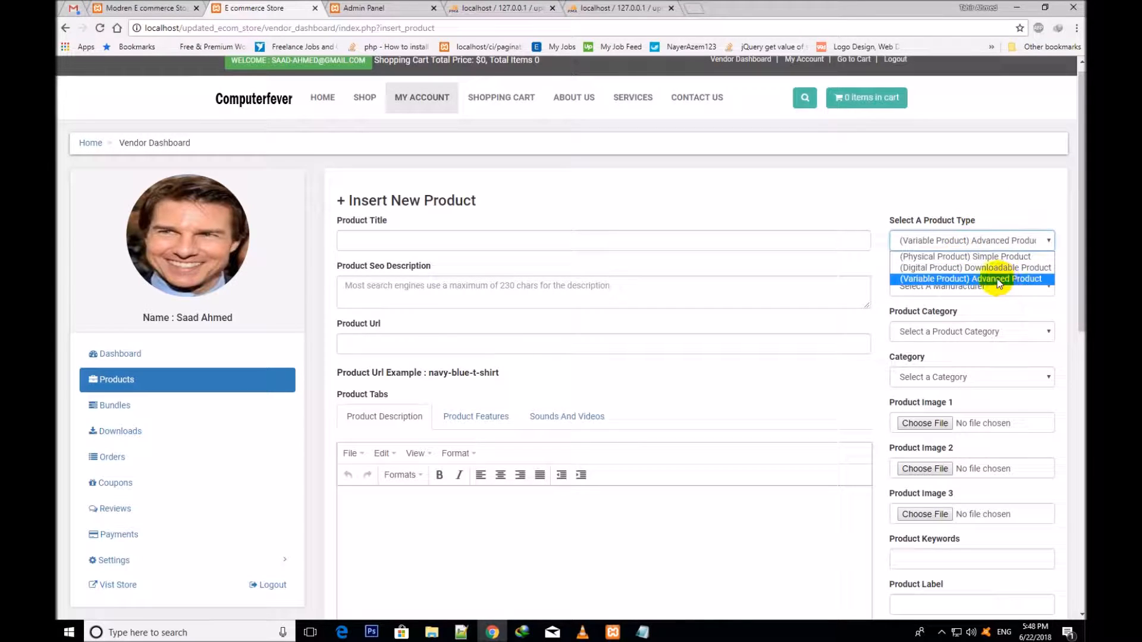
{"action": "left_click", "coordinate": [973, 259]}
{"action": "left_click", "coordinate": [922, 237]}
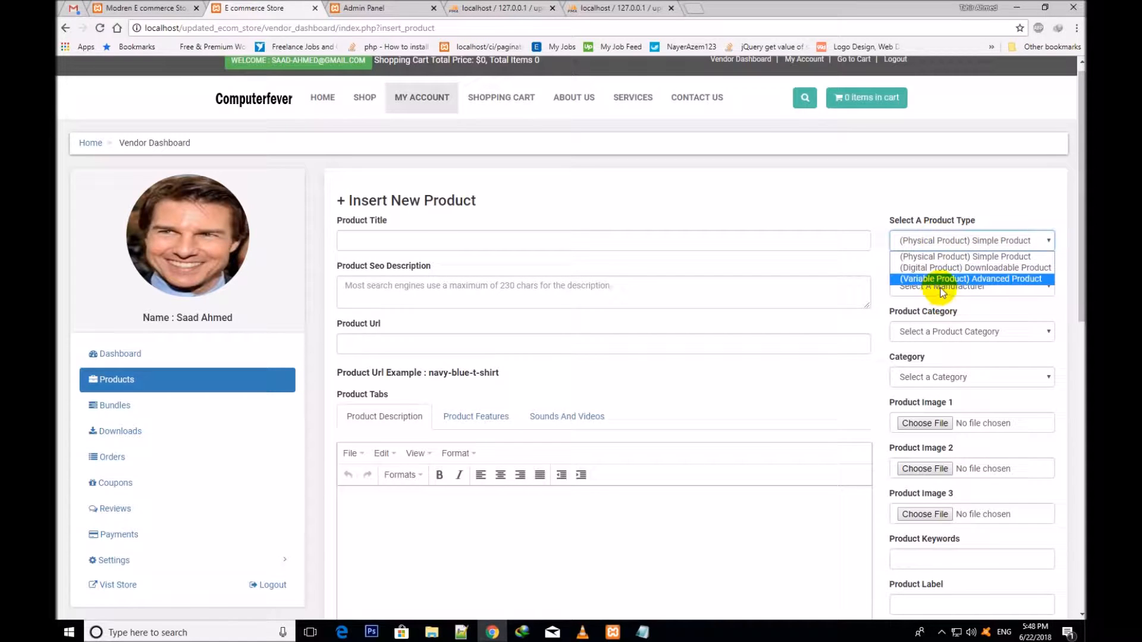
{"action": "left_click", "coordinate": [970, 261]}
Copy the simple product's title, "Shop Quite Pack of 2 - Black & Grey Cotton Tshirts for Men", from Order Notes.txt in Notepad into Product Title.
{"action": "left_click", "coordinate": [478, 238]}
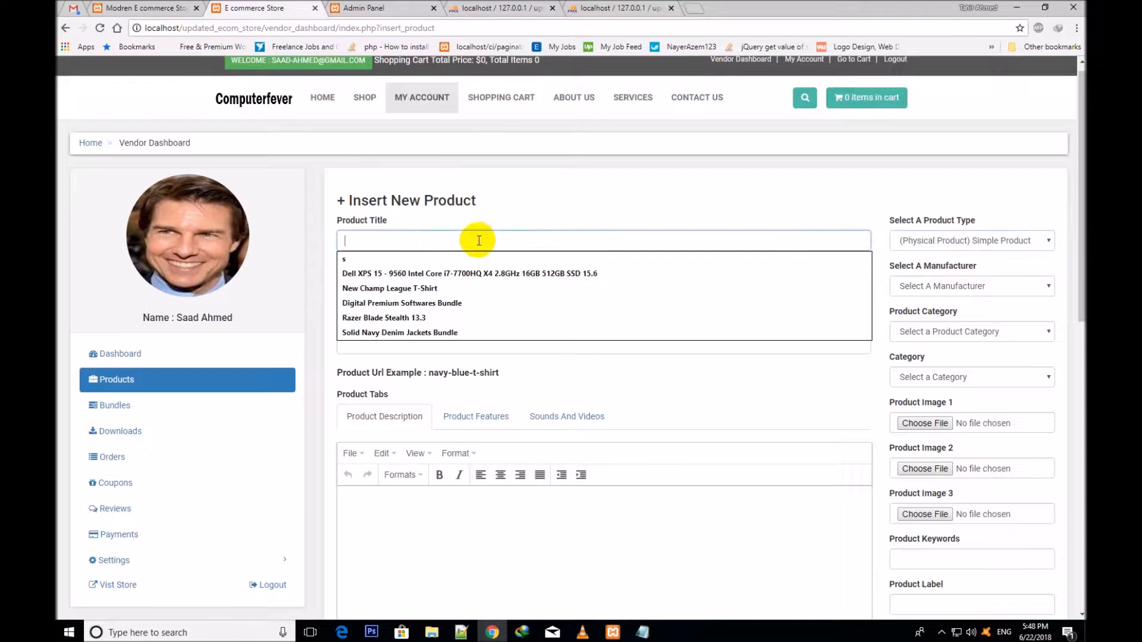
{"action": "left_click", "coordinate": [500, 209]}
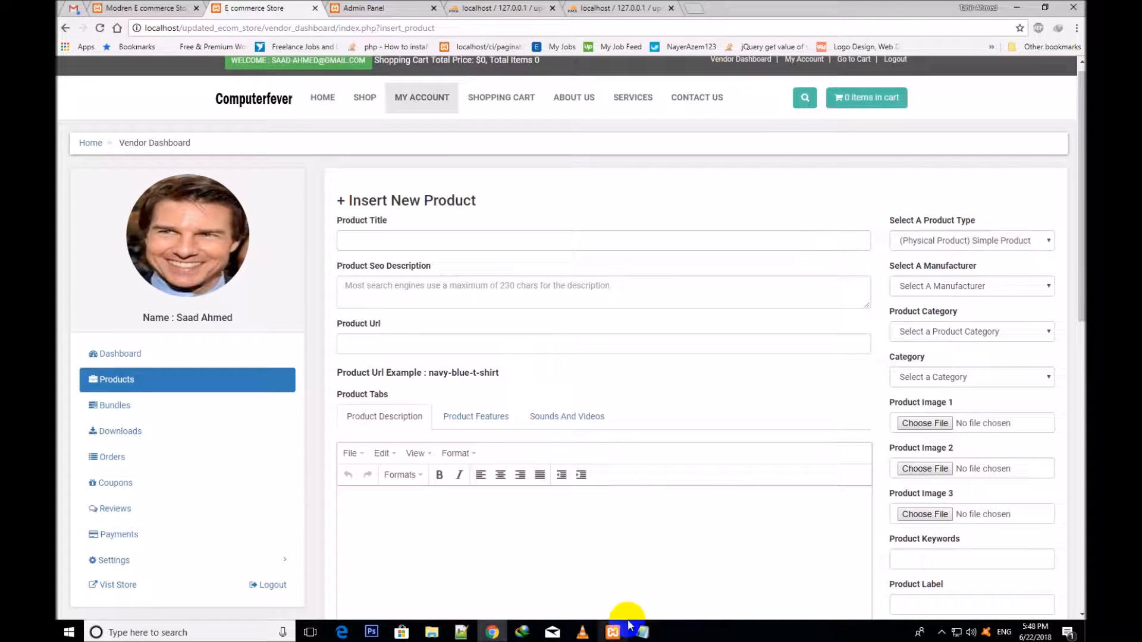
{"action": "left_click", "coordinate": [642, 632]}
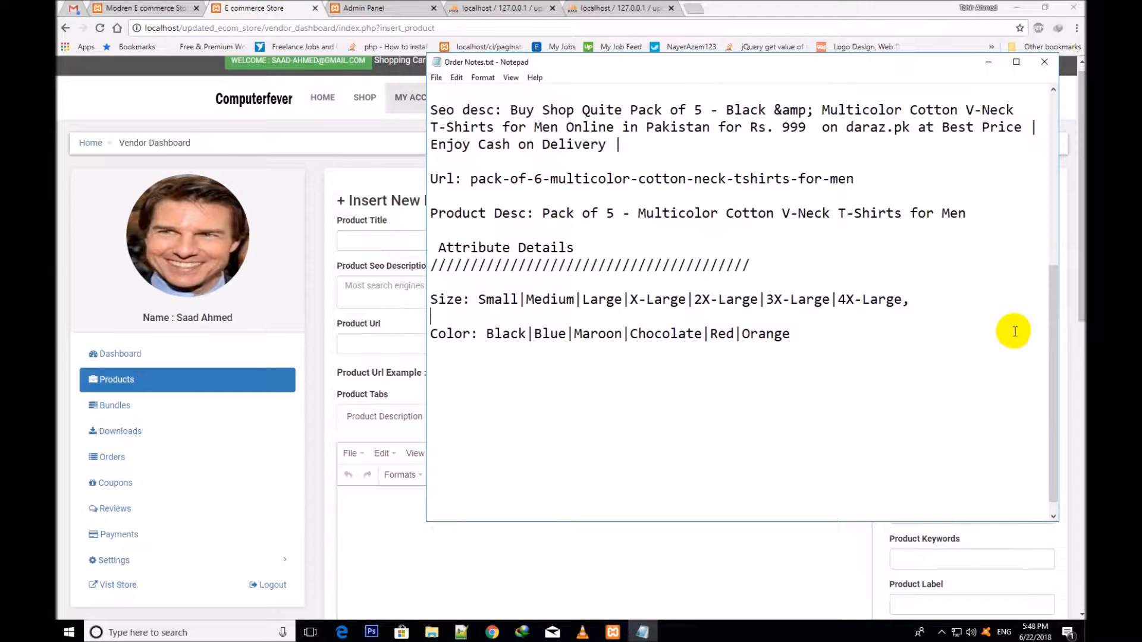
{"action": "left_click_drag", "start_coordinate": [1052, 373], "coordinate": [1049, 178]}
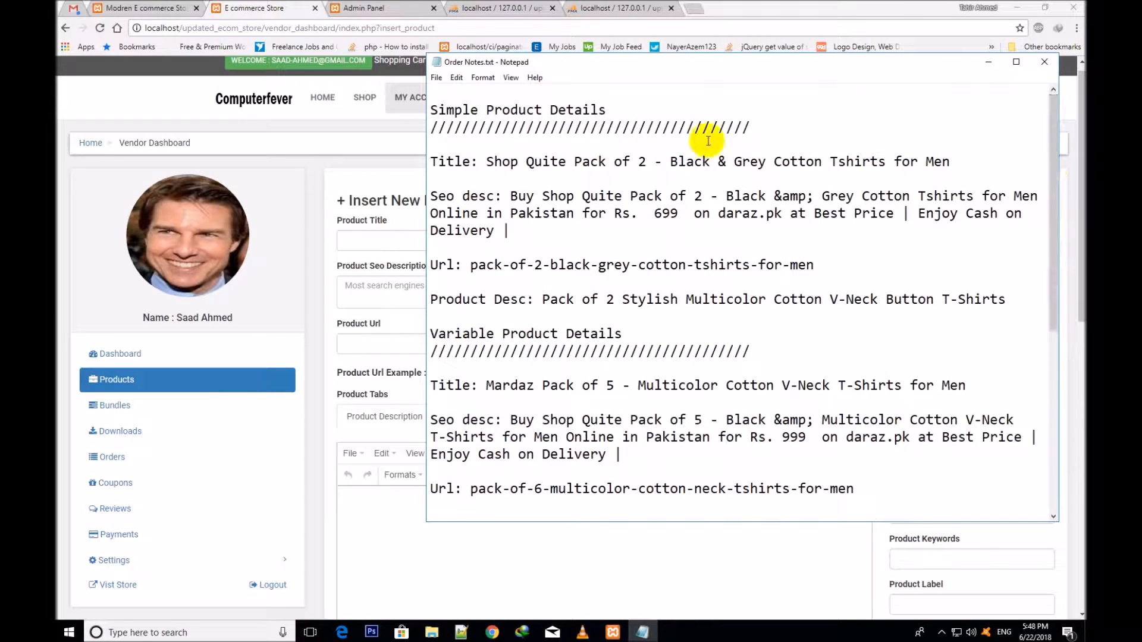
{"action": "left_click_drag", "start_coordinate": [625, 109], "coordinate": [422, 95]}
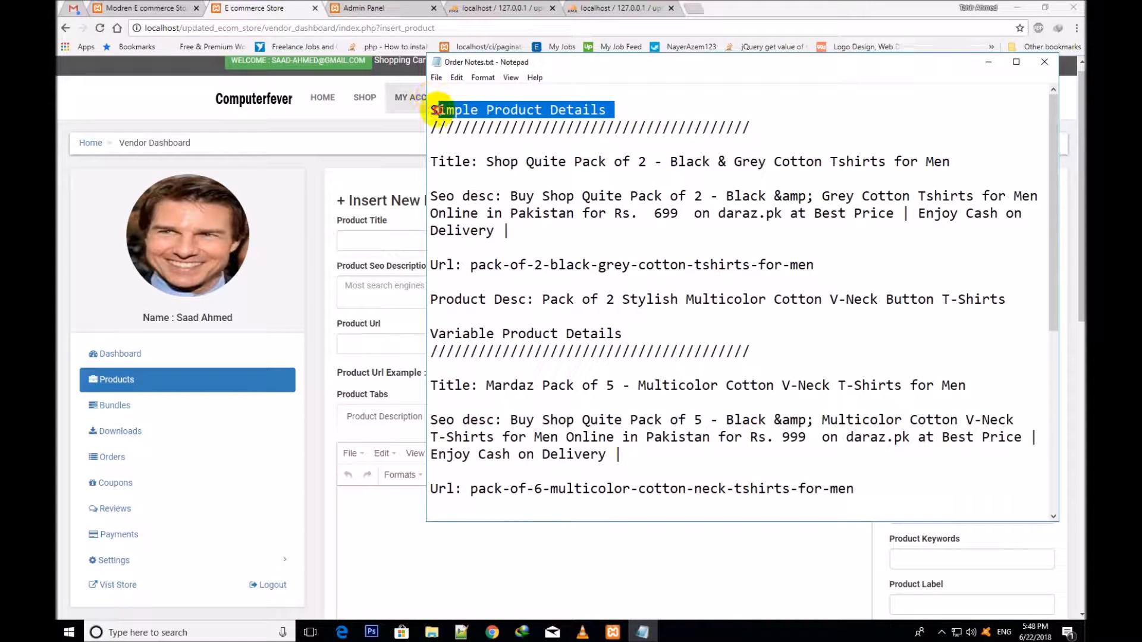
{"action": "left_click_drag", "start_coordinate": [485, 162], "coordinate": [910, 172]}
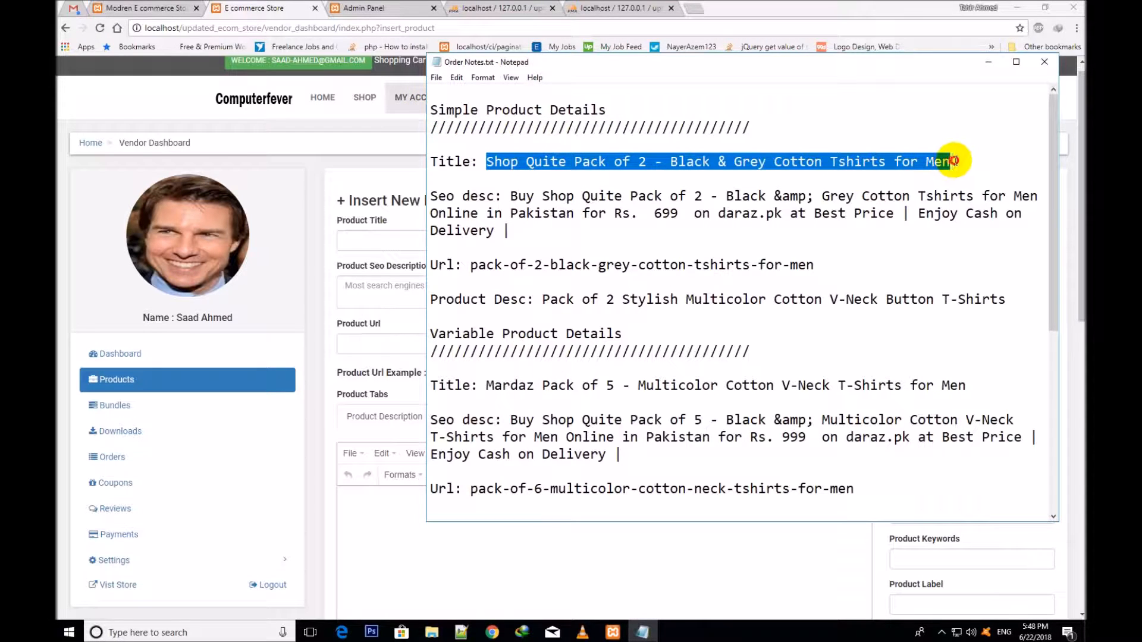
{"action": "right_click", "coordinate": [901, 157]}
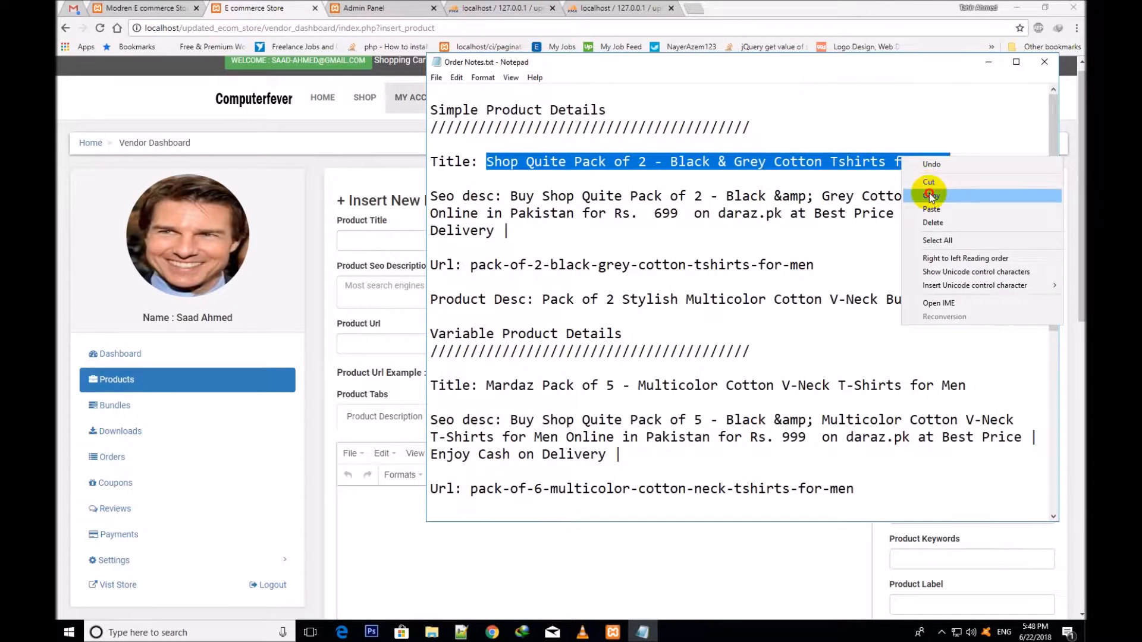
{"action": "left_click", "coordinate": [931, 195]}
{"action": "left_click", "coordinate": [378, 238]}
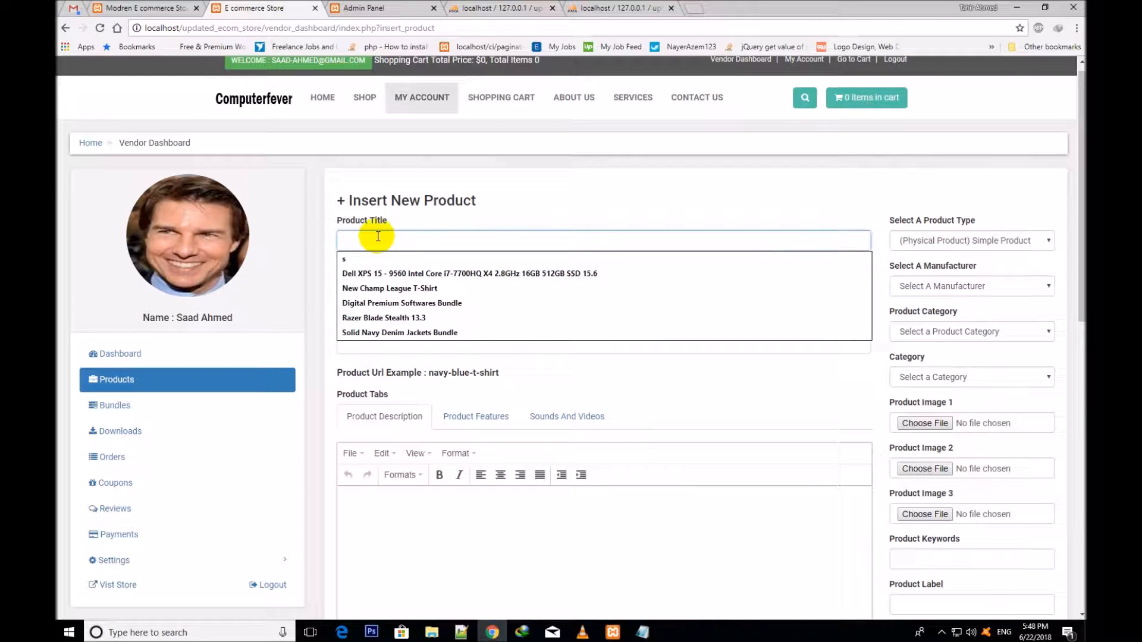
{"action": "key", "text": "ctrl+v"}
{"action": "left_click", "coordinate": [442, 294]}
Assign the product to the second listed manufacturer, with product category T-Shirts and category Men.
{"action": "left_click", "coordinate": [950, 286]}
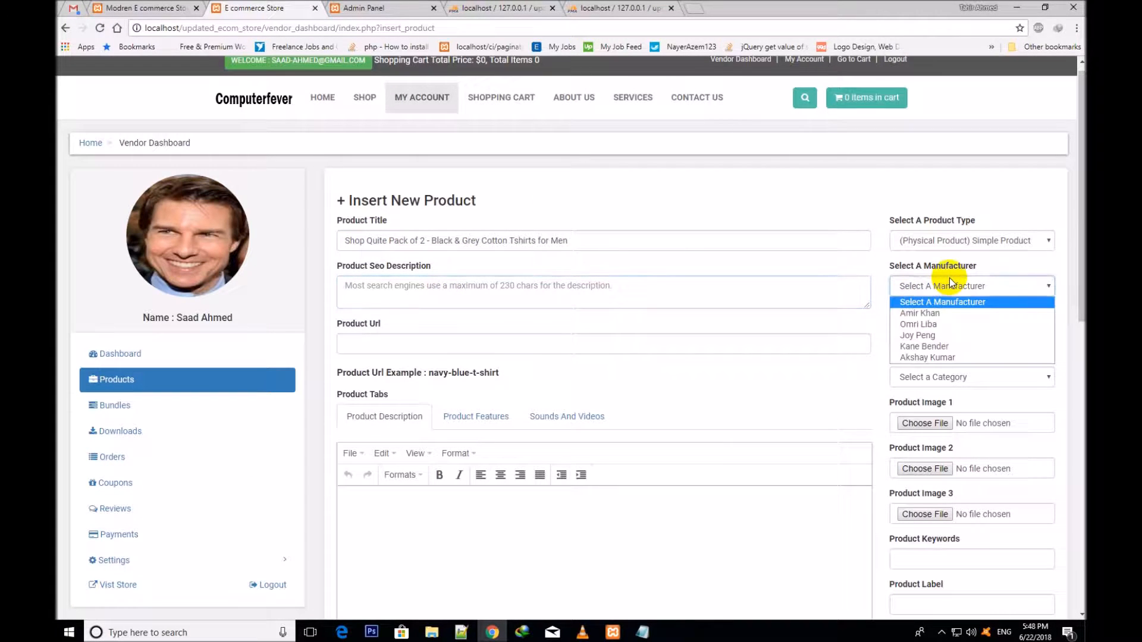
{"action": "left_click", "coordinate": [937, 324]}
{"action": "left_click", "coordinate": [927, 329]}
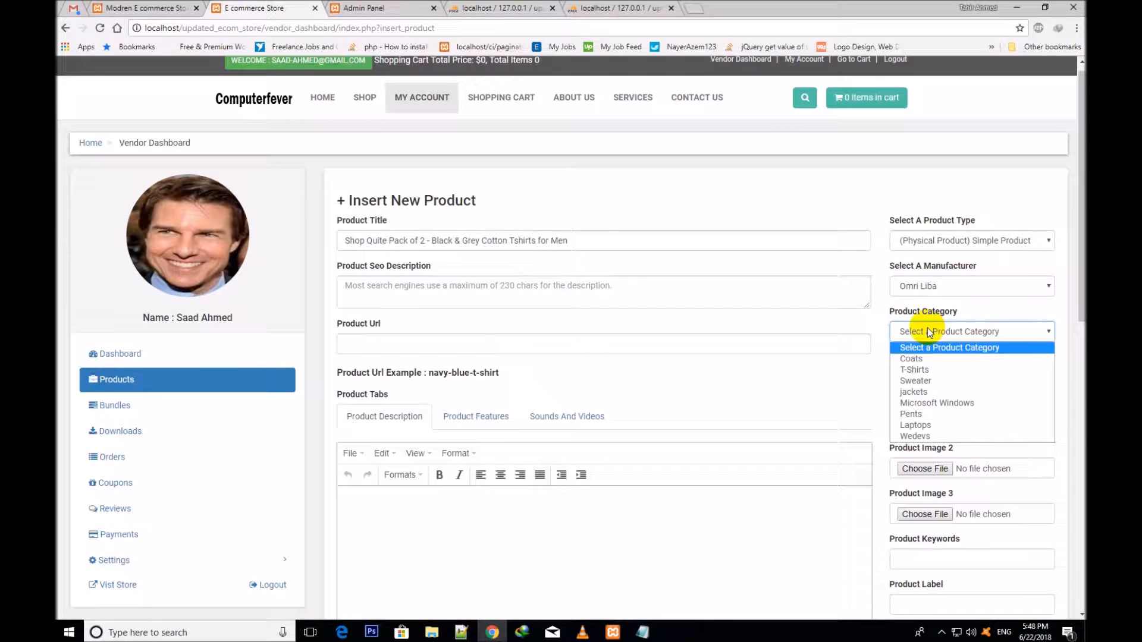
{"action": "left_click", "coordinate": [926, 369]}
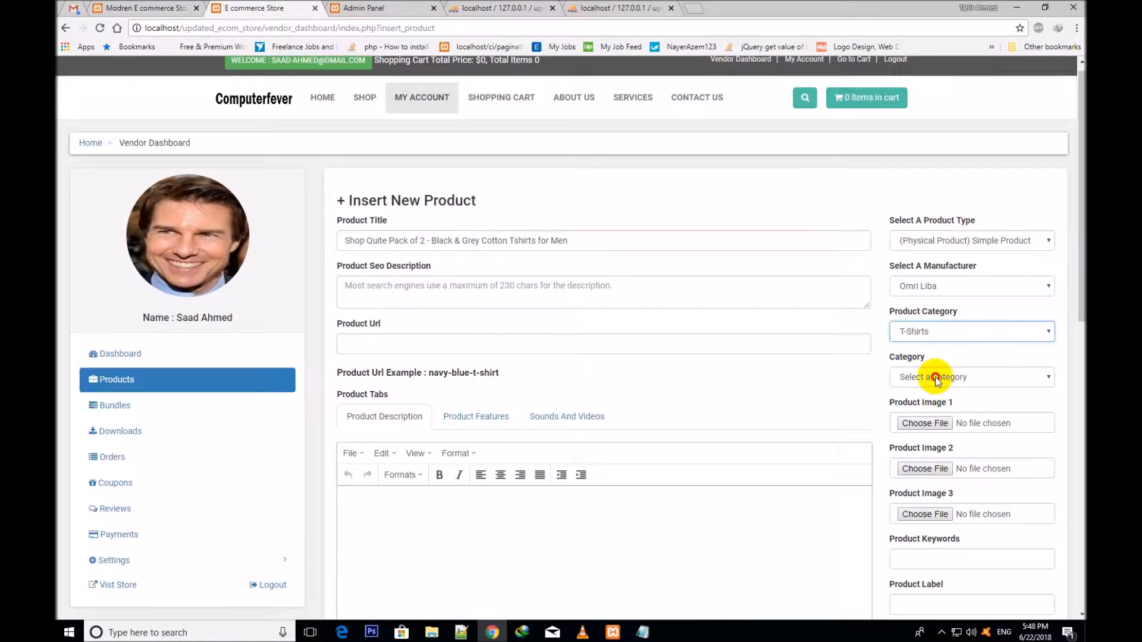
{"action": "left_click", "coordinate": [929, 377]}
{"action": "left_click", "coordinate": [928, 438]}
Copy the simple product's SEO description from the Notepad notes into the Product Seo Description field.
{"action": "left_click", "coordinate": [396, 277]}
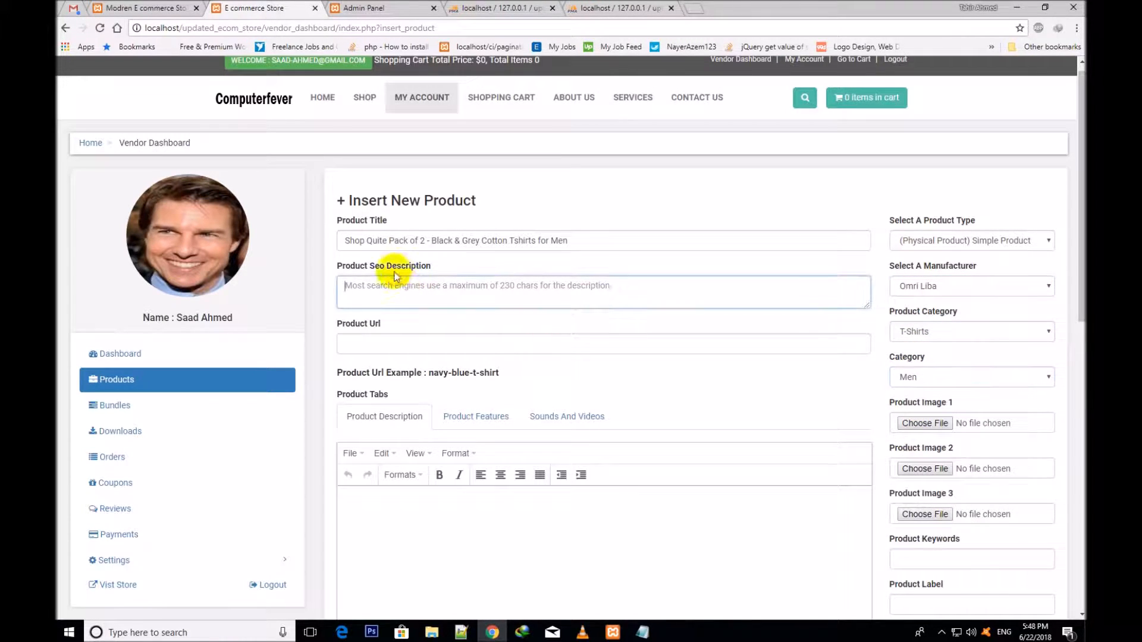
{"action": "triple_click", "coordinate": [396, 274]}
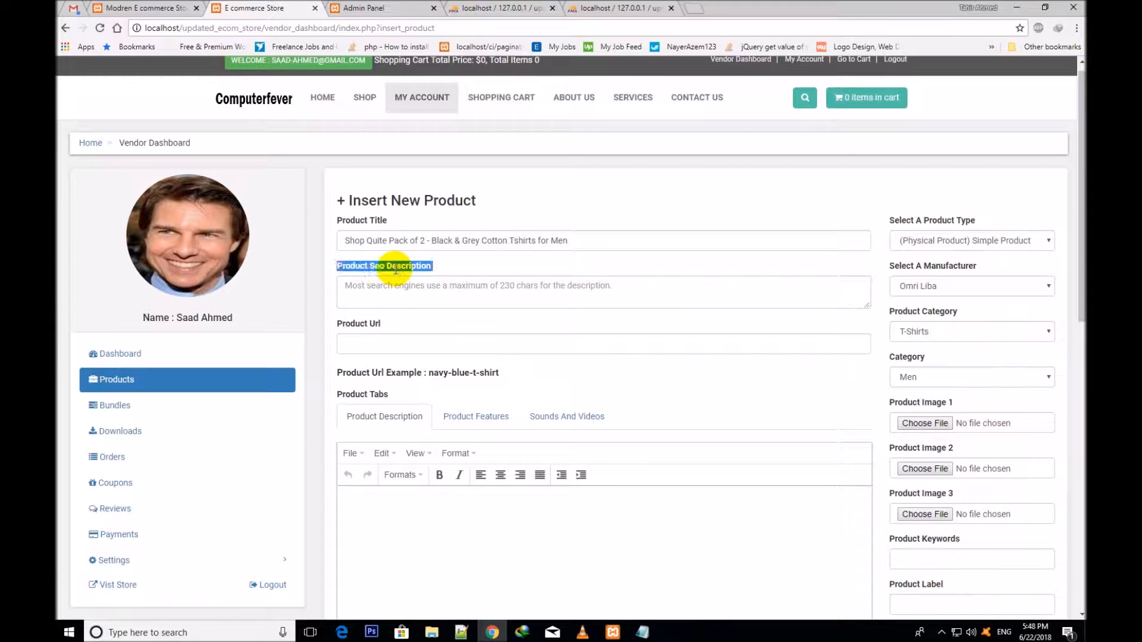
{"action": "left_click", "coordinate": [639, 633]}
{"action": "left_click_drag", "start_coordinate": [509, 196], "coordinate": [508, 230]}
{"action": "right_click", "coordinate": [547, 208]}
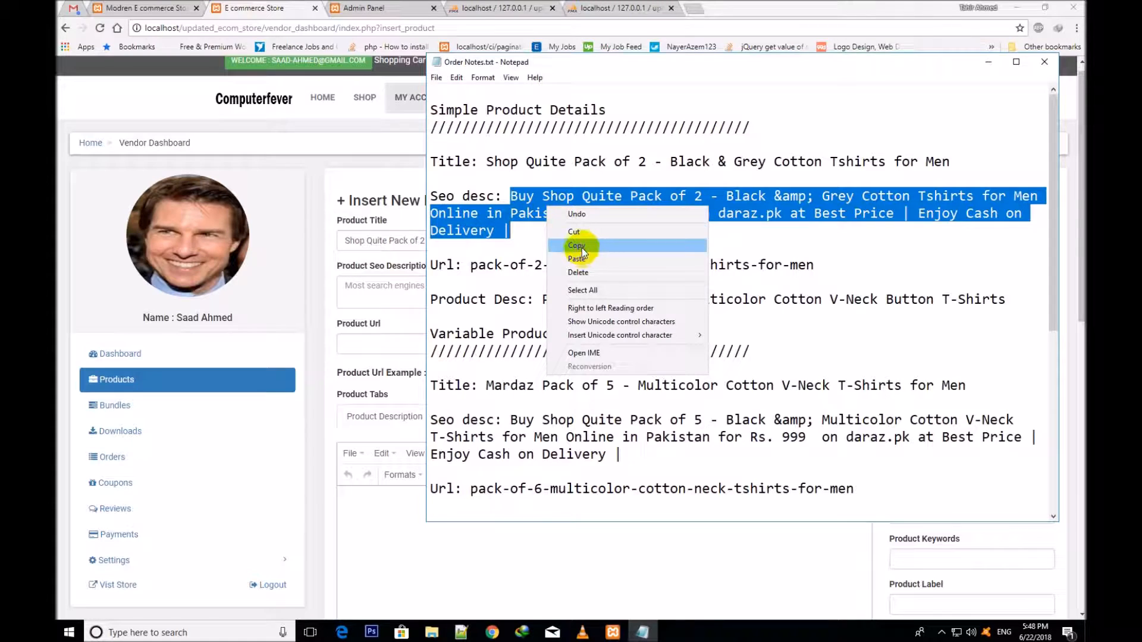
{"action": "left_click", "coordinate": [581, 246]}
{"action": "left_click", "coordinate": [400, 296]}
{"action": "key", "text": "ctrl+v"}
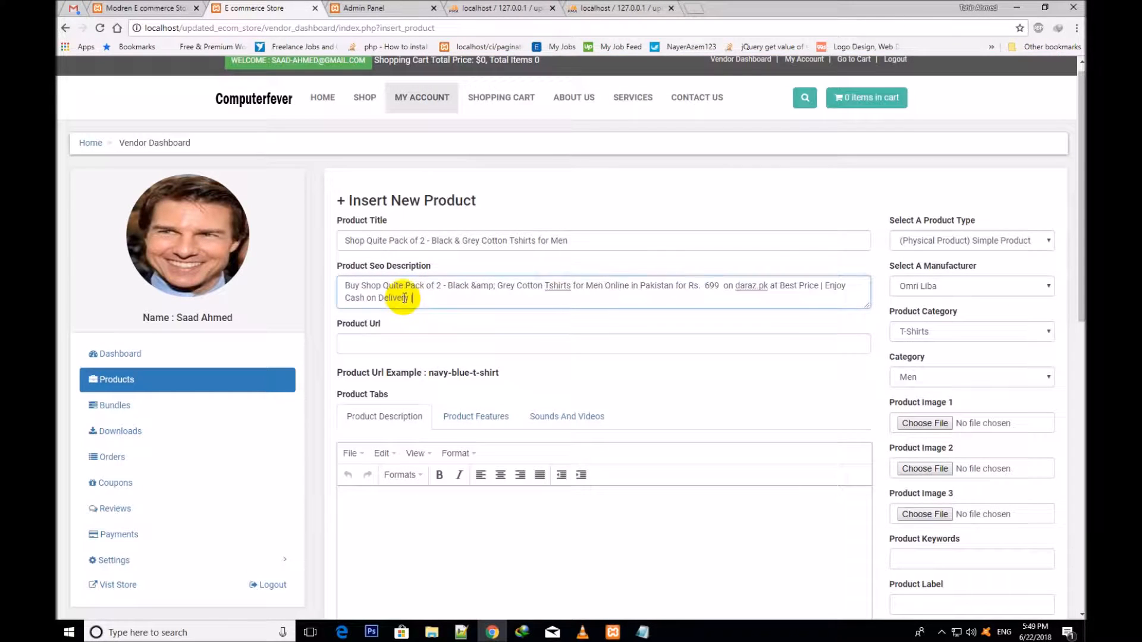
Fill in the product URL with pack-of-2-black-grey-cotton-tshirts-for-men, copied from the Notepad notes.
{"action": "left_click", "coordinate": [388, 342]}
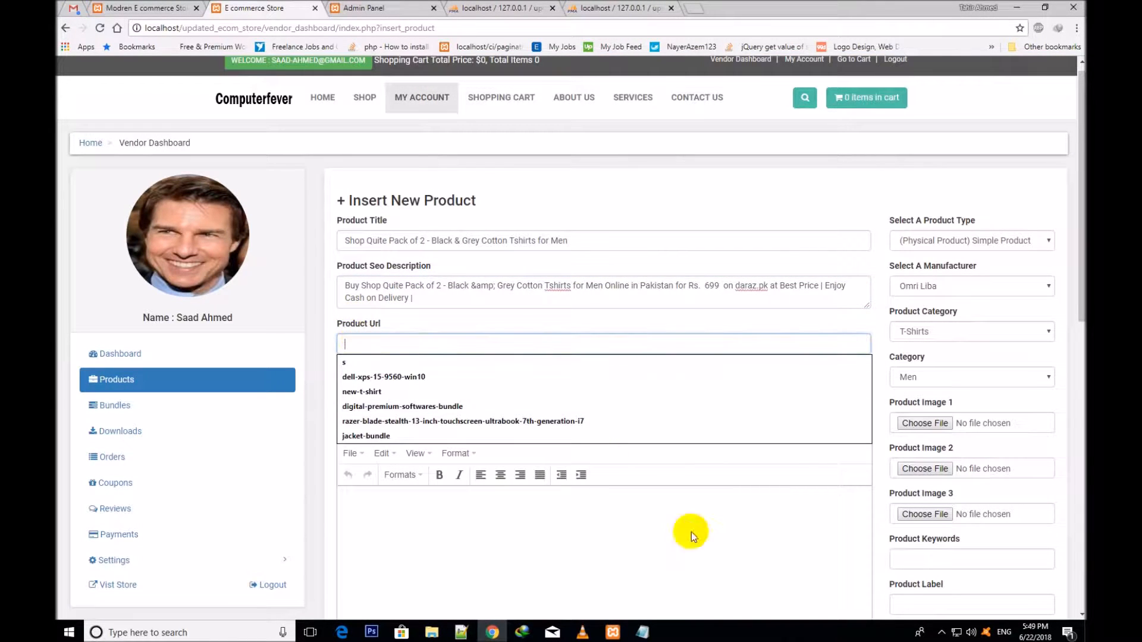
{"action": "left_click", "coordinate": [644, 632]}
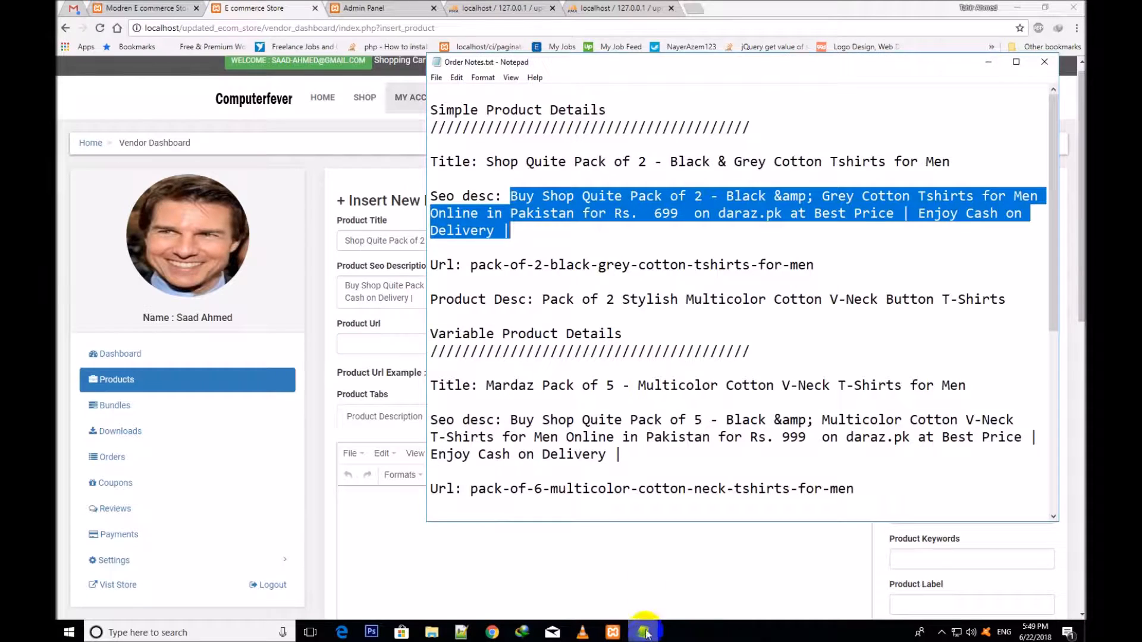
{"action": "double_click", "coordinate": [444, 266]}
{"action": "left_click_drag", "start_coordinate": [471, 265], "coordinate": [845, 263]}
{"action": "key", "text": "ctrl+c"}
{"action": "left_click", "coordinate": [383, 344]}
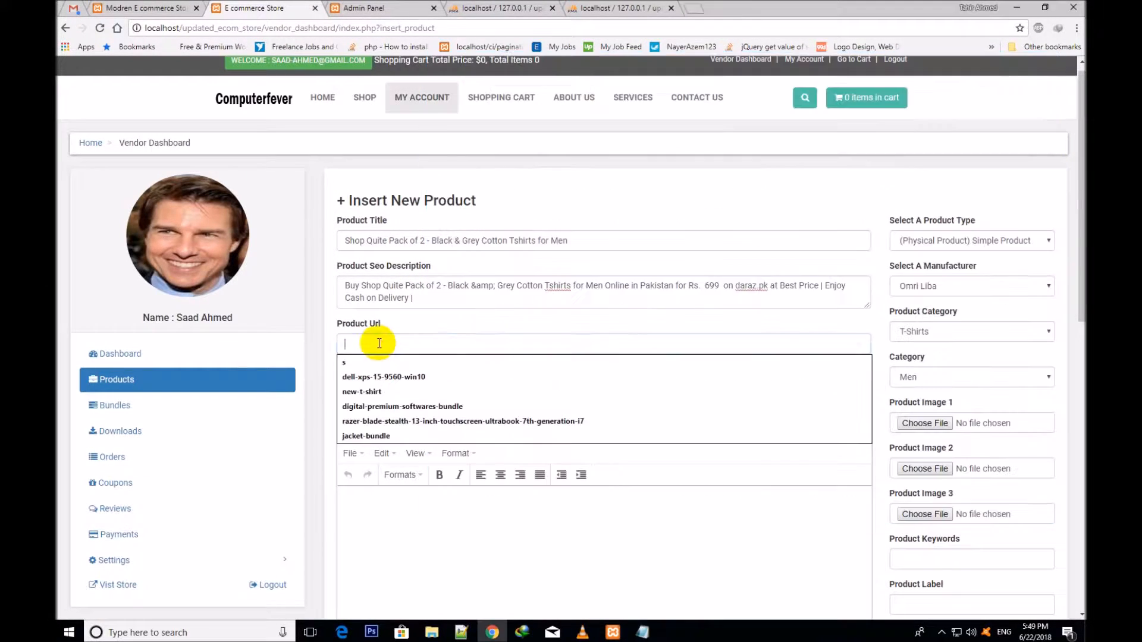
{"action": "key", "text": "ctrl+v"}
{"action": "left_click", "coordinate": [466, 324]}
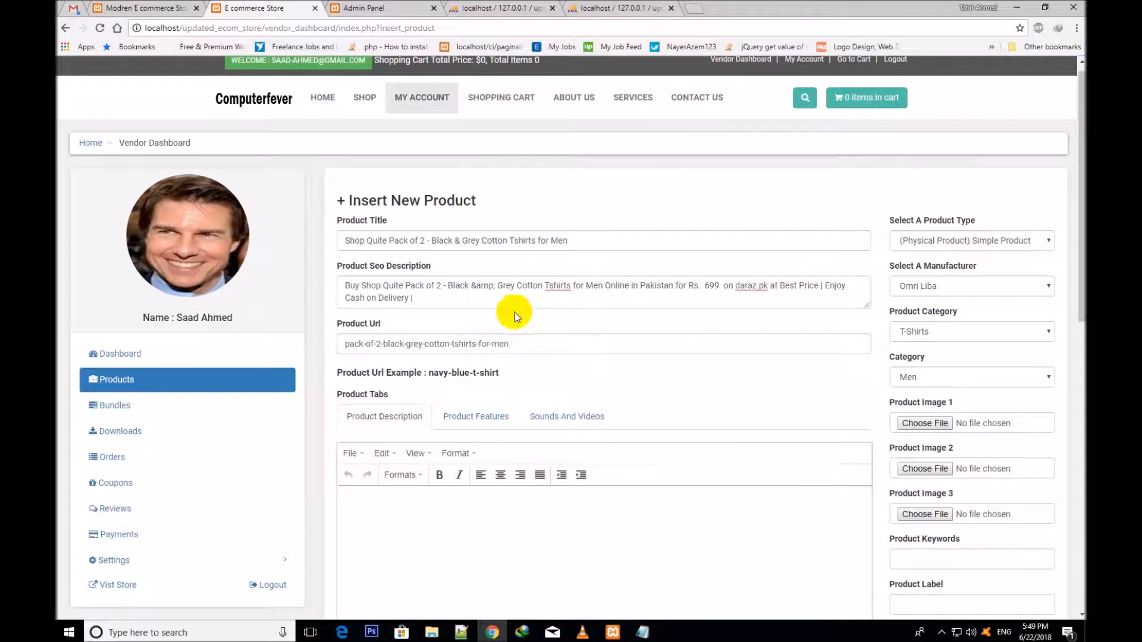
Copy "Pack of 2 Stylish Multicolor Cotton V-Neck Button T-Shirts" from the Notepad notes into the product description editor.
{"action": "left_click_drag", "start_coordinate": [1081, 190], "coordinate": [1081, 249]}
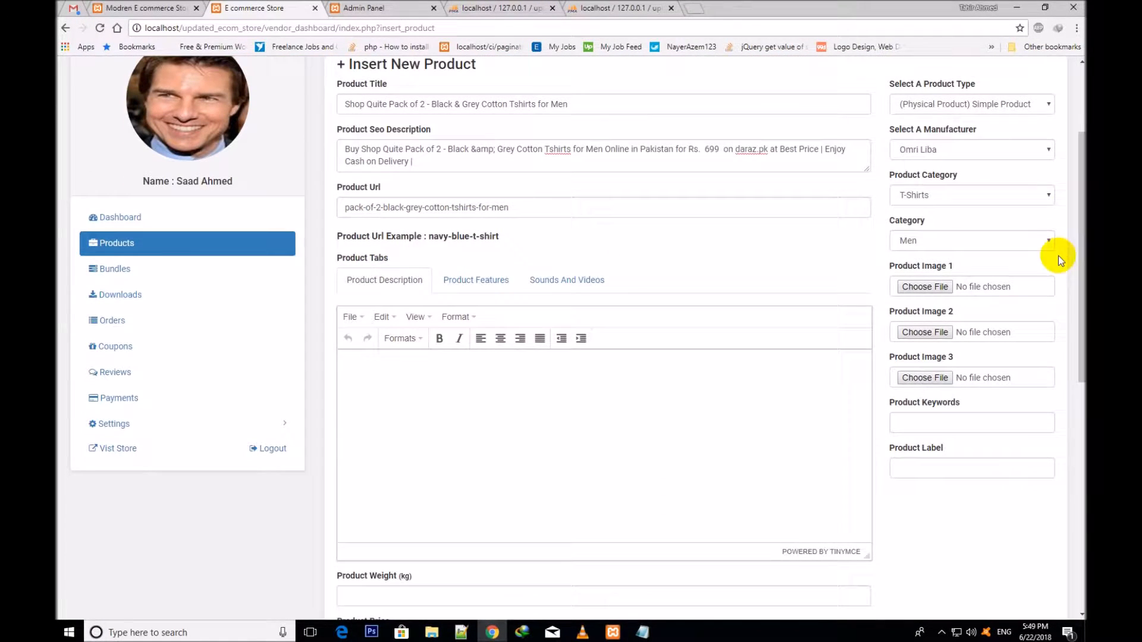
{"action": "left_click", "coordinate": [420, 455]}
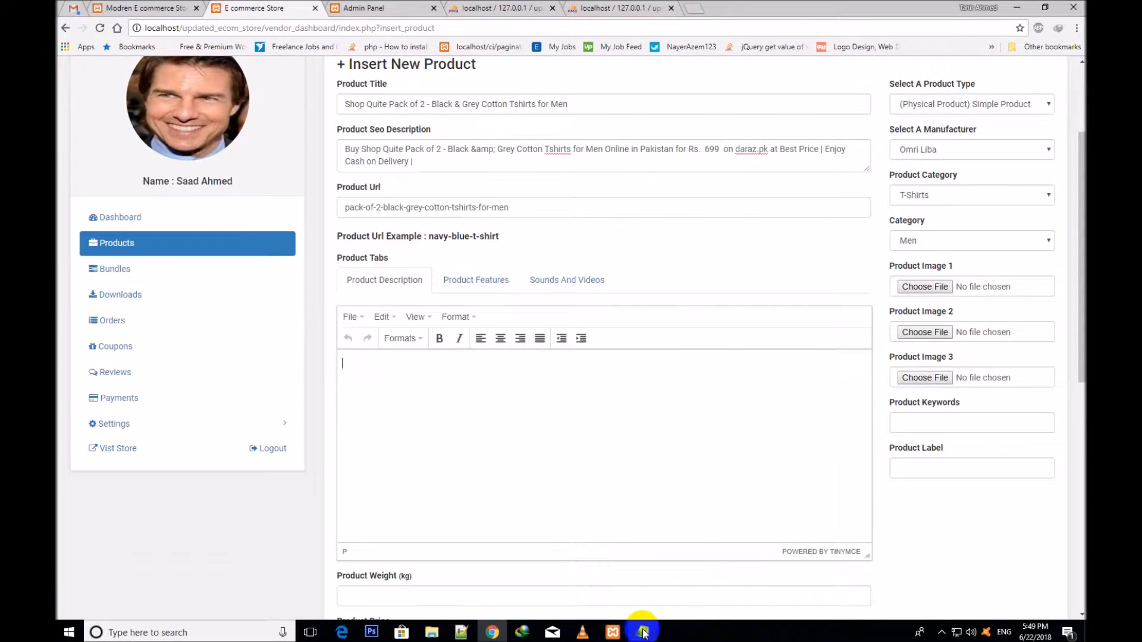
{"action": "left_click", "coordinate": [642, 632]}
{"action": "left_click_drag", "start_coordinate": [542, 299], "coordinate": [1021, 301]}
{"action": "right_click", "coordinate": [1021, 301]}
{"action": "left_click", "coordinate": [939, 331]}
{"action": "left_click", "coordinate": [414, 446]}
{"action": "key", "text": "ctrl+v"}
Attach T-Shirt-1.jpg from the Downloads folder as Product Image 1.
{"action": "left_click", "coordinate": [916, 287]}
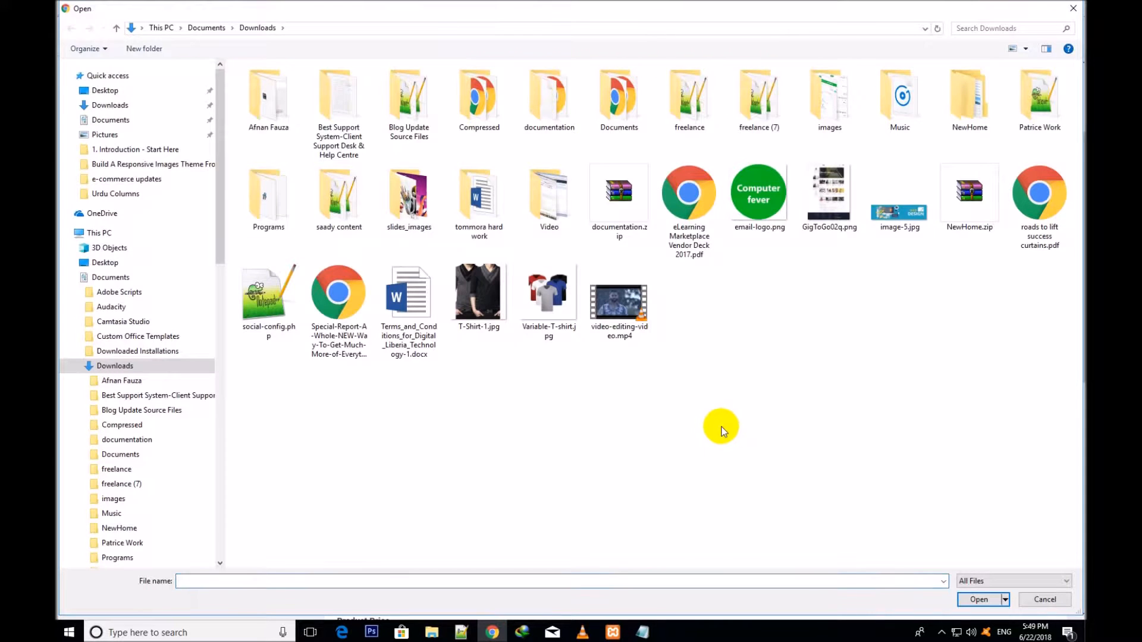
{"action": "left_click", "coordinate": [476, 303]}
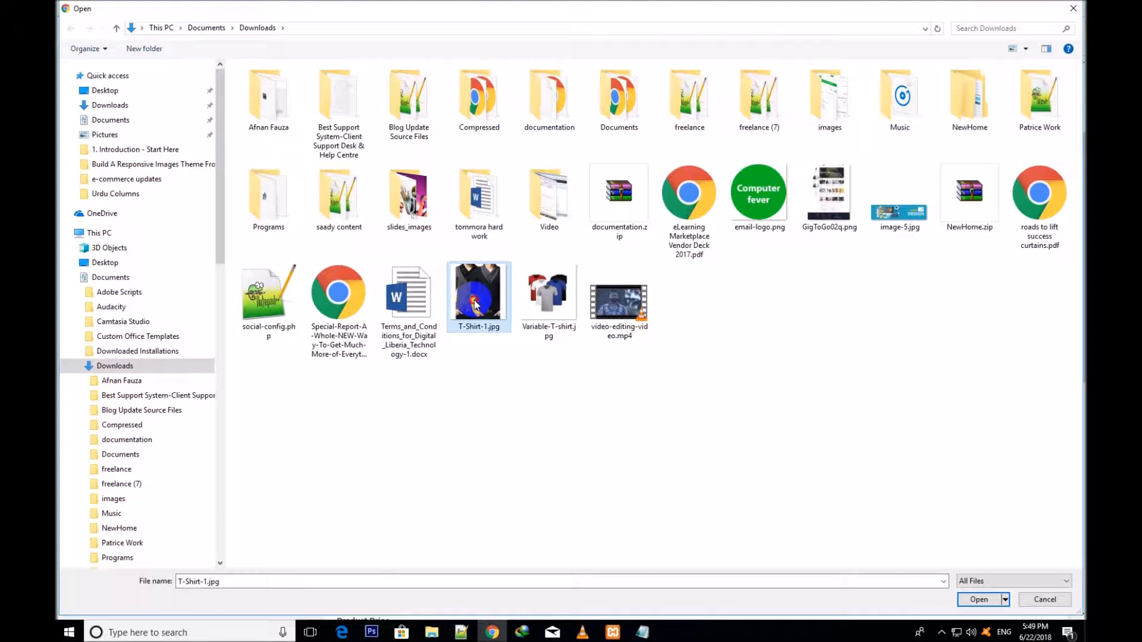
{"action": "double_click", "coordinate": [475, 305]}
{"action": "left_click_drag", "start_coordinate": [888, 313], "coordinate": [961, 356]}
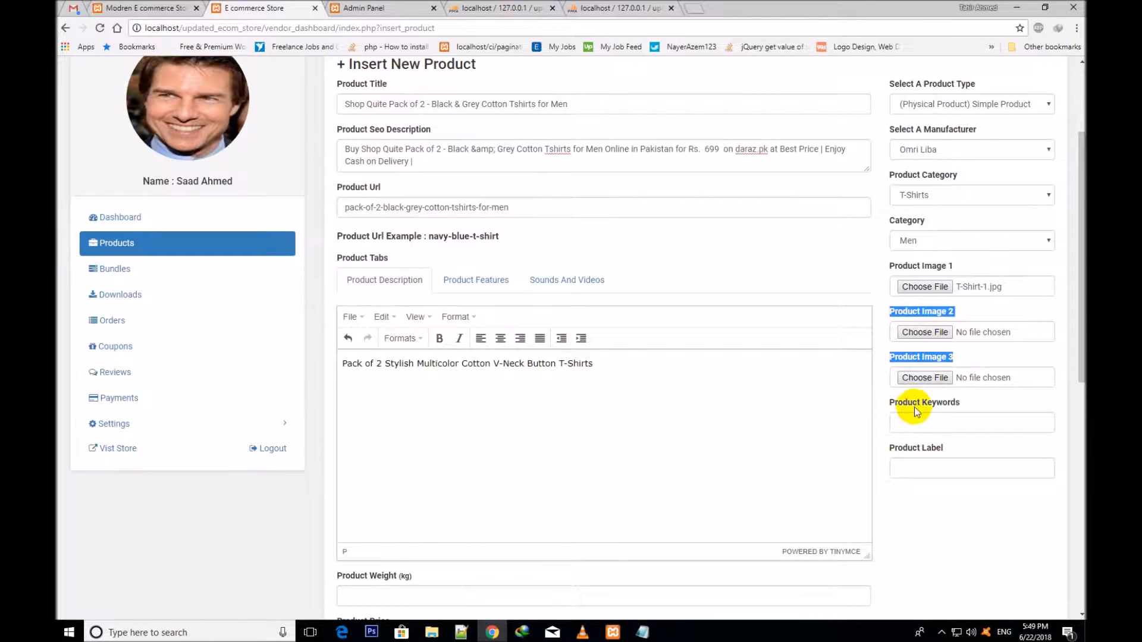
{"action": "left_click", "coordinate": [891, 308]}
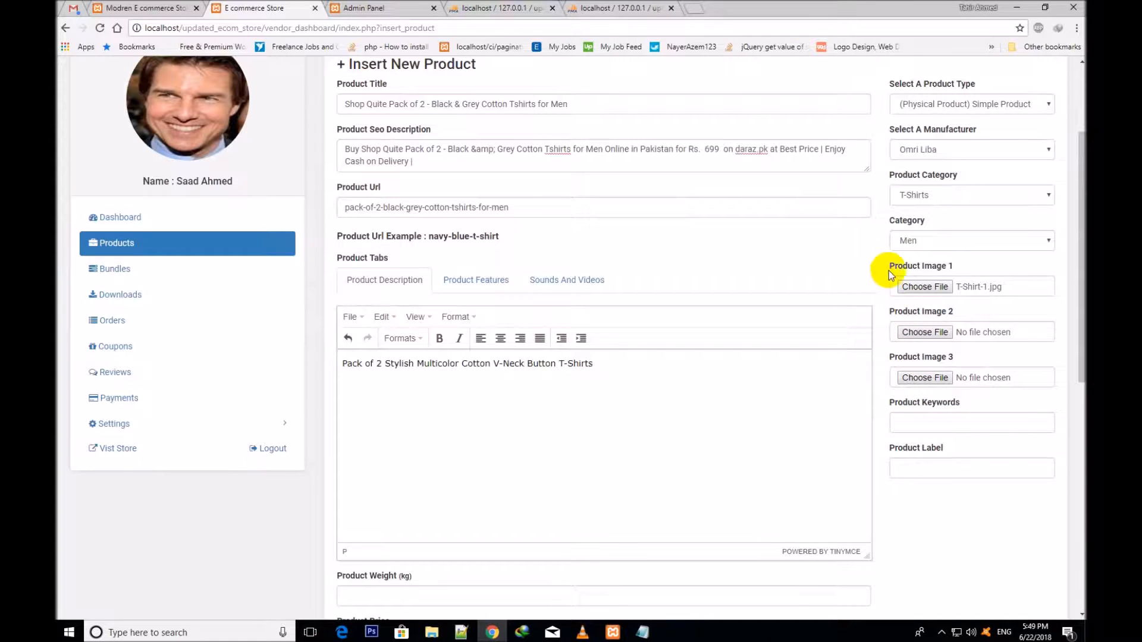
Fill in both the Product Keywords and the Product Label with T-Shirt.
{"action": "left_click", "coordinate": [913, 410]}
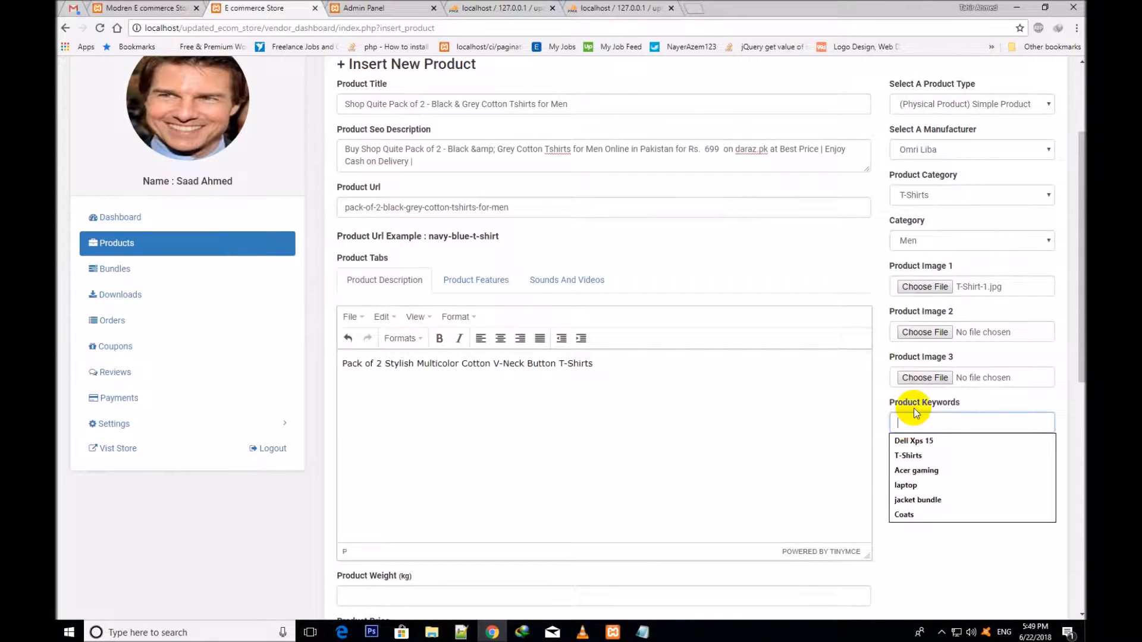
{"action": "type", "text": "T-Shirt"}
{"action": "left_click", "coordinate": [949, 440]}
{"action": "left_click_drag", "start_coordinate": [923, 420], "coordinate": [894, 420]}
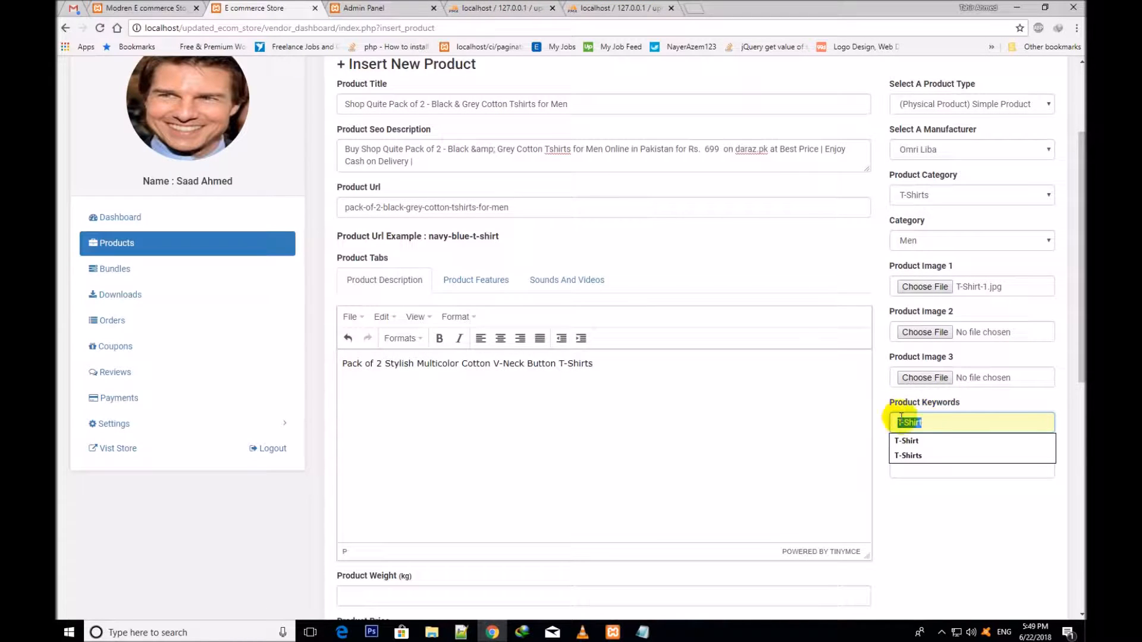
{"action": "right_click", "coordinate": [893, 424]}
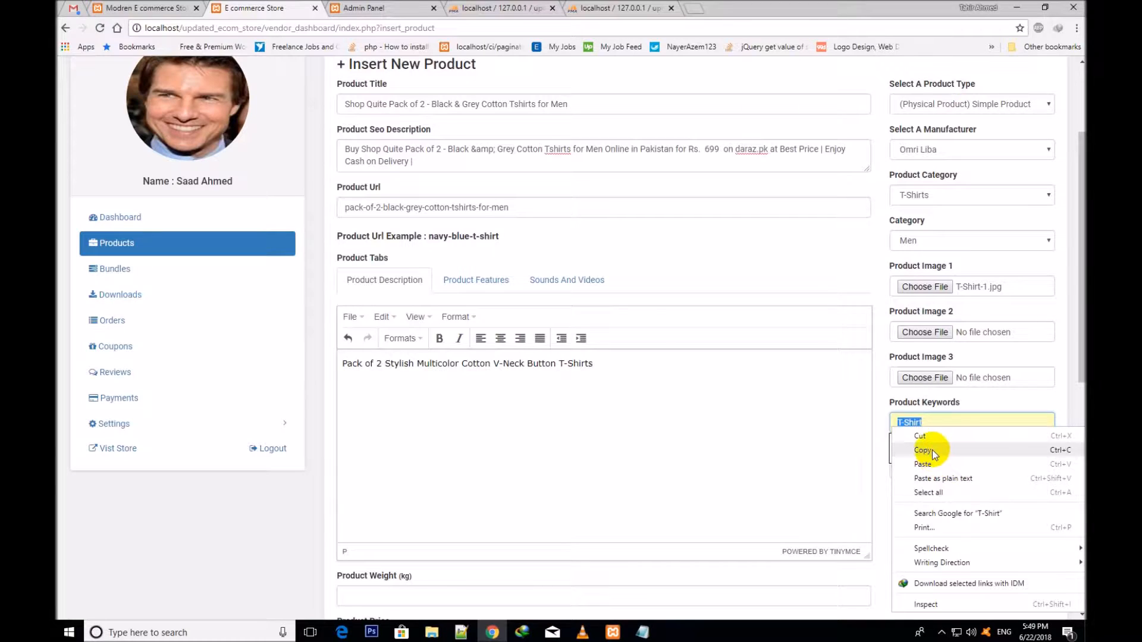
{"action": "left_click", "coordinate": [922, 450]}
{"action": "left_click", "coordinate": [910, 464]}
{"action": "key", "text": "ctrl+v"}
Set the product weight to 1.2 kg and the product price to 90, leaving the sale price empty.
{"action": "left_click_drag", "start_coordinate": [1079, 251], "coordinate": [963, 387]}
{"action": "left_click", "coordinate": [401, 289]}
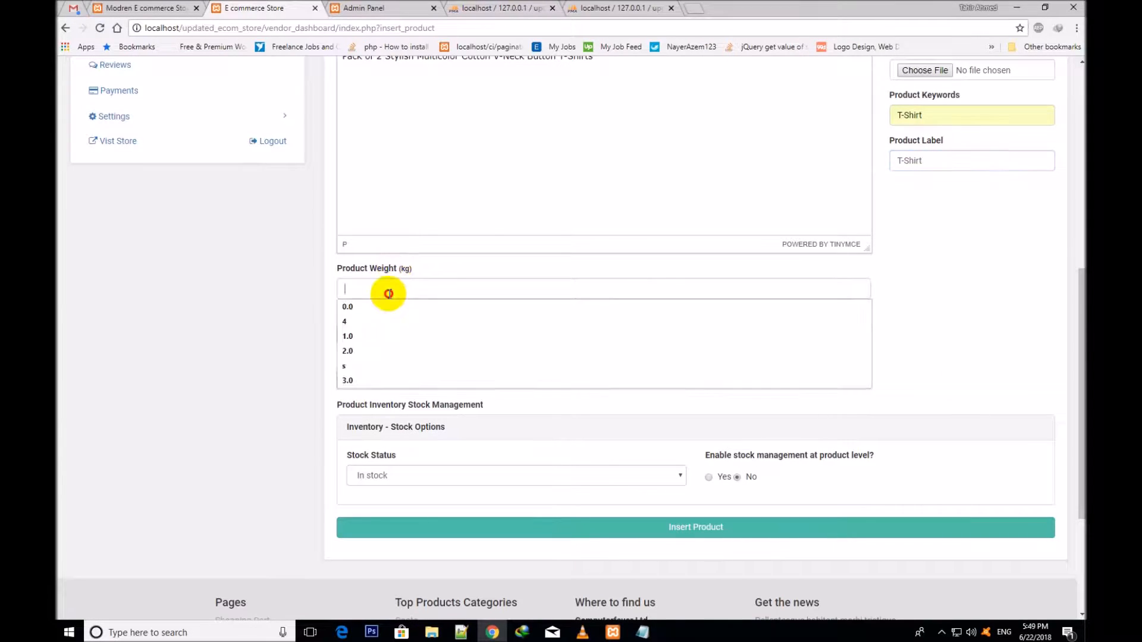
{"action": "type", "text": "1.2"}
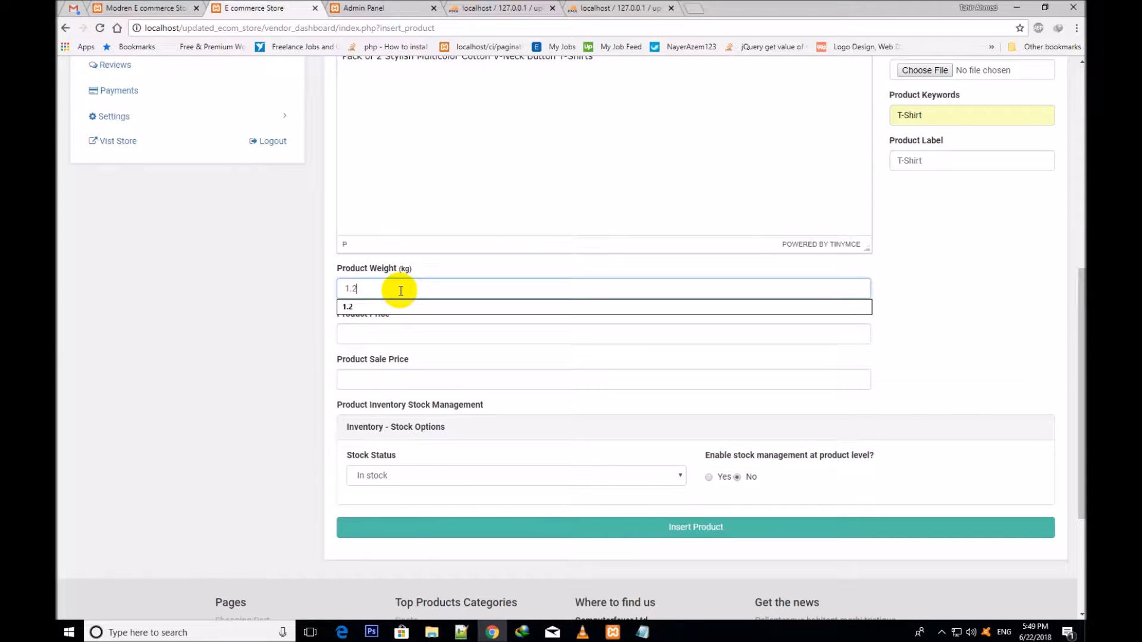
{"action": "left_click", "coordinate": [375, 339]}
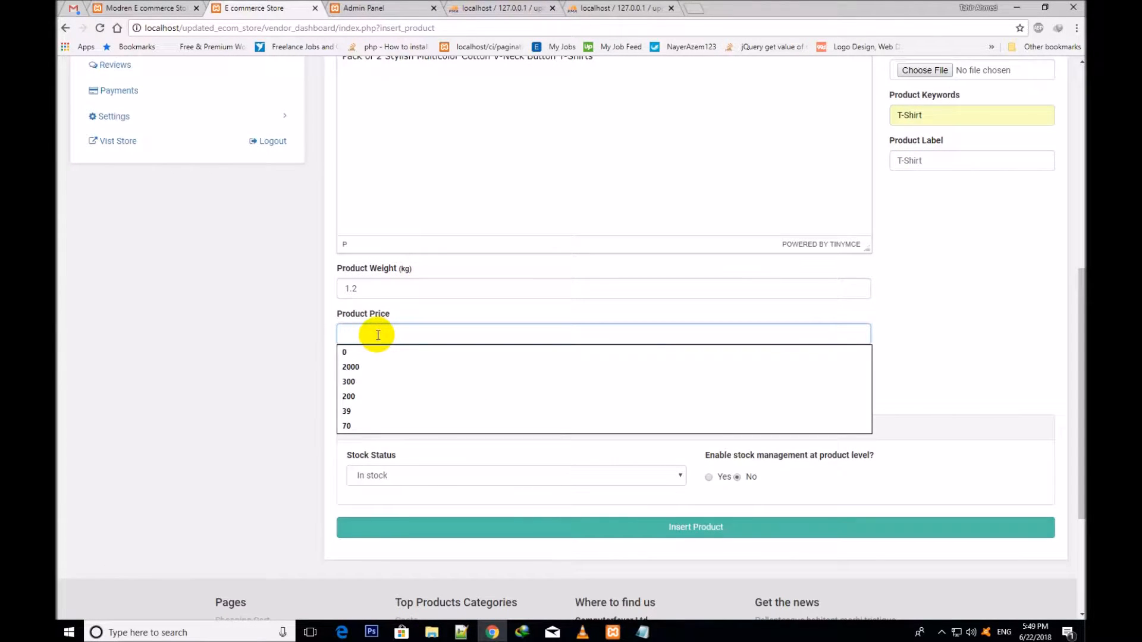
{"action": "type", "text": "90"}
{"action": "left_click", "coordinate": [403, 288]}
{"action": "left_click", "coordinate": [398, 365]}
{"action": "left_click", "coordinate": [392, 374]}
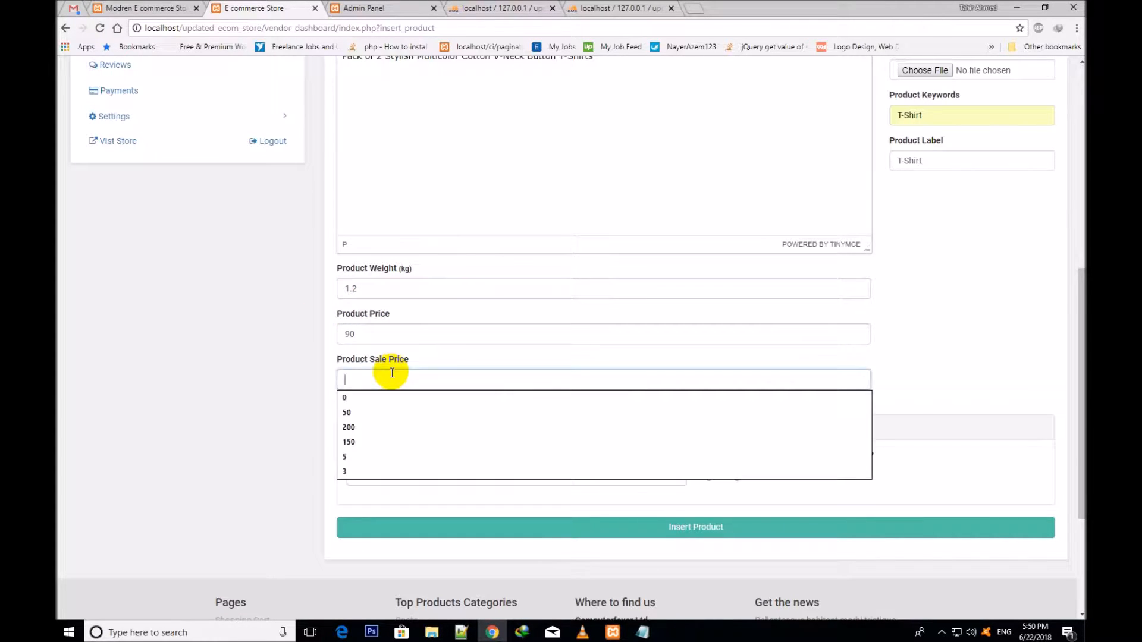
{"action": "left_click", "coordinate": [382, 359]}
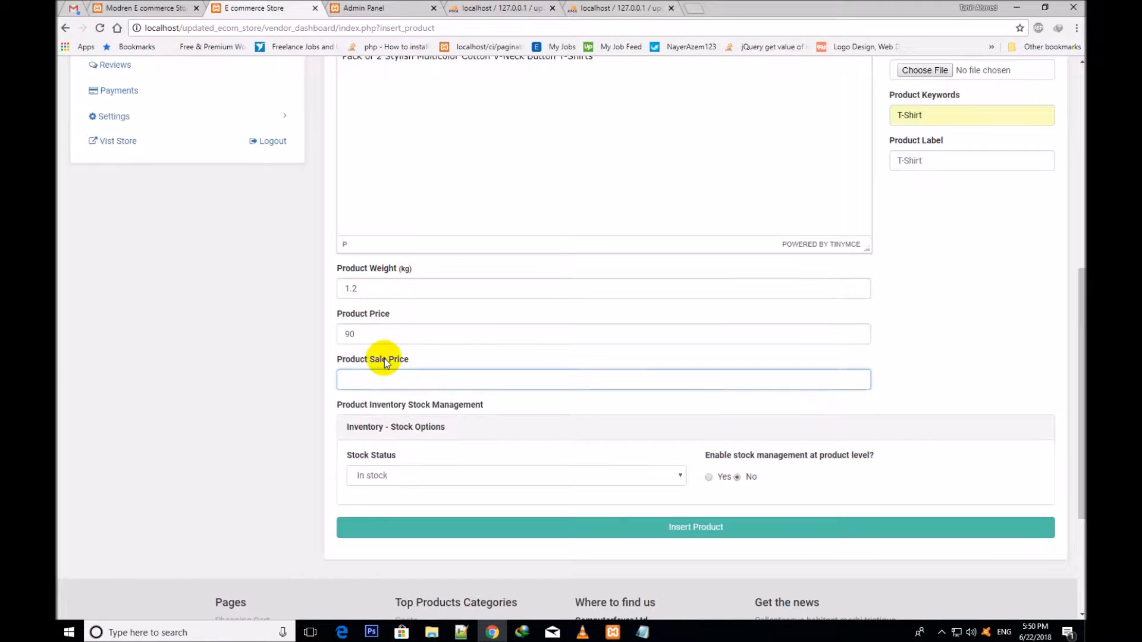
Try the Out of stock and On backorder options for the Stock Status, and set it back to In stock.
{"action": "scroll", "coordinate": [620, 416], "scroll_direction": "down", "scroll_amount": 1}
{"action": "left_click_drag", "start_coordinate": [335, 334], "coordinate": [811, 423]}
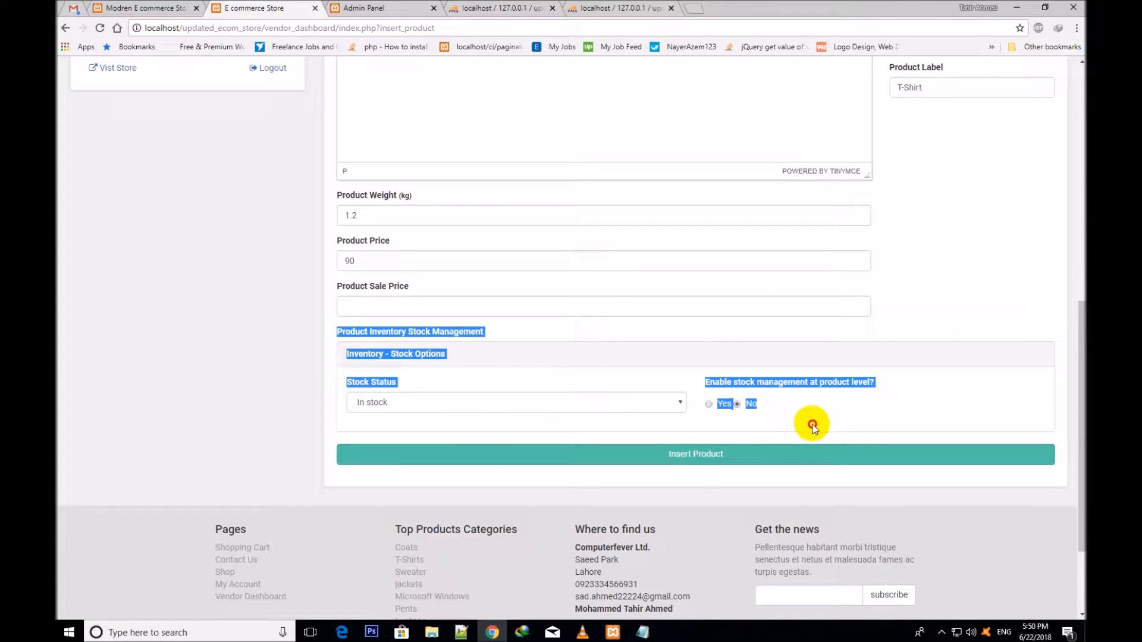
{"action": "left_click", "coordinate": [442, 335]}
{"action": "left_click_drag", "start_coordinate": [438, 331], "coordinate": [367, 333]}
{"action": "triple_click", "coordinate": [403, 356]}
{"action": "left_click", "coordinate": [428, 367]}
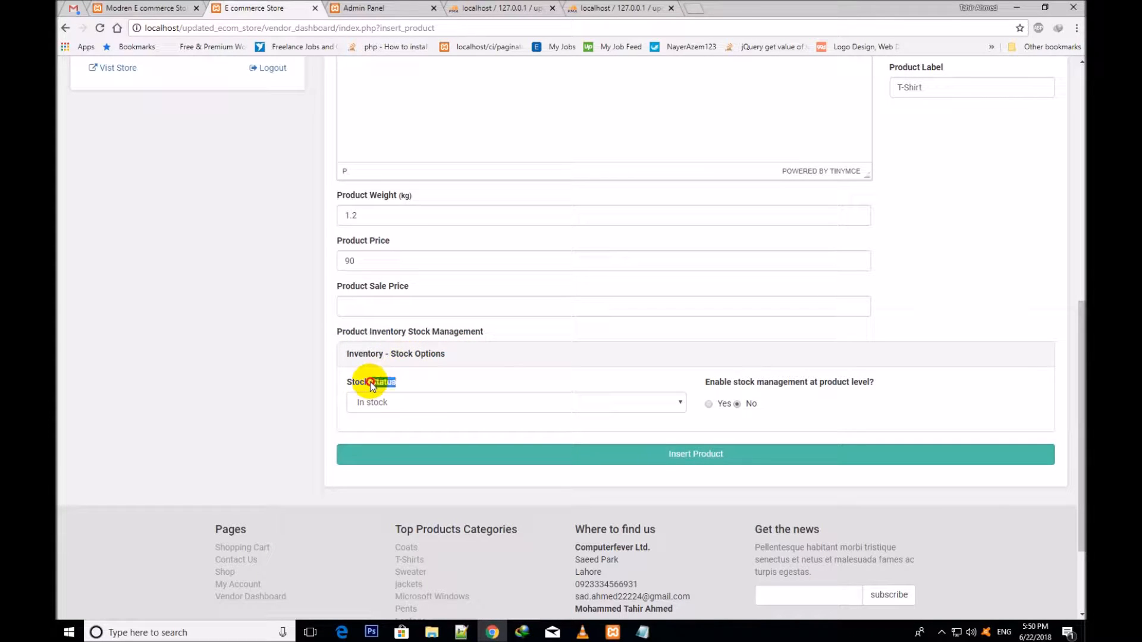
{"action": "left_click", "coordinate": [432, 403]}
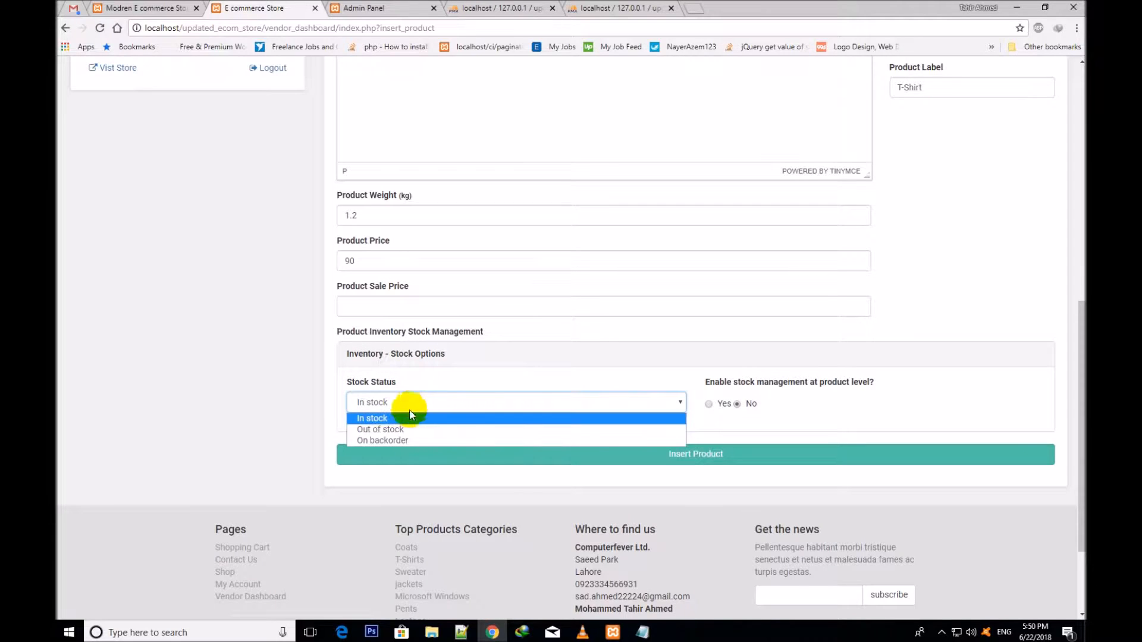
{"action": "left_click", "coordinate": [381, 429]}
{"action": "left_click", "coordinate": [377, 402]}
{"action": "left_click", "coordinate": [391, 441]}
{"action": "left_click", "coordinate": [372, 402]}
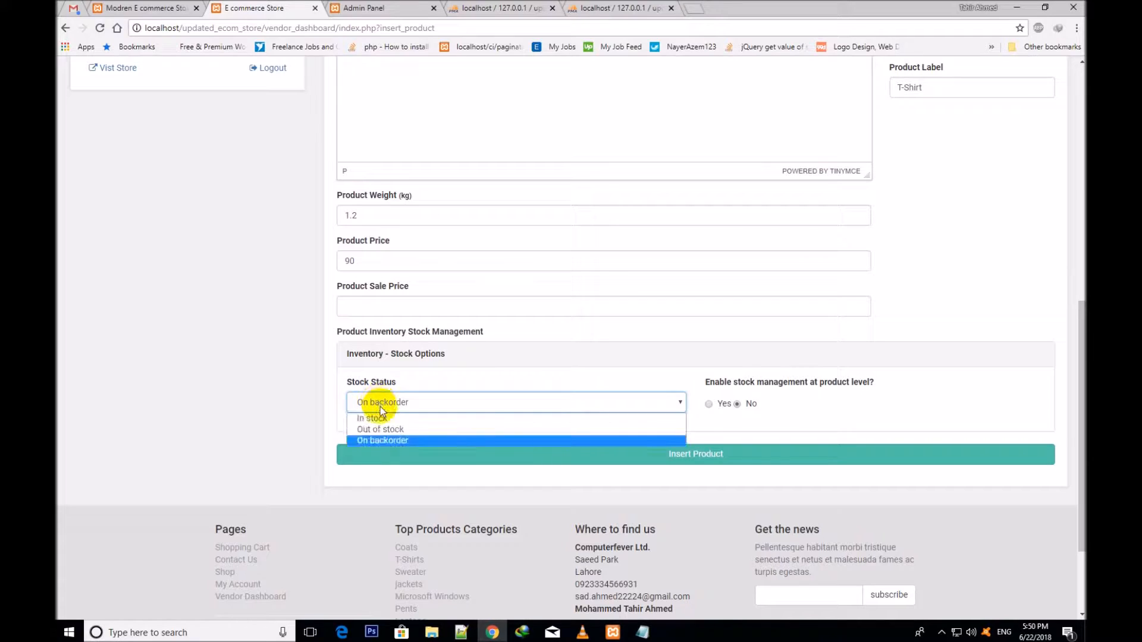
{"action": "left_click", "coordinate": [372, 418]}
Enable stock management at product level in the inventory stock options.
{"action": "left_click", "coordinate": [727, 381]}
{"action": "triple_click", "coordinate": [729, 378]}
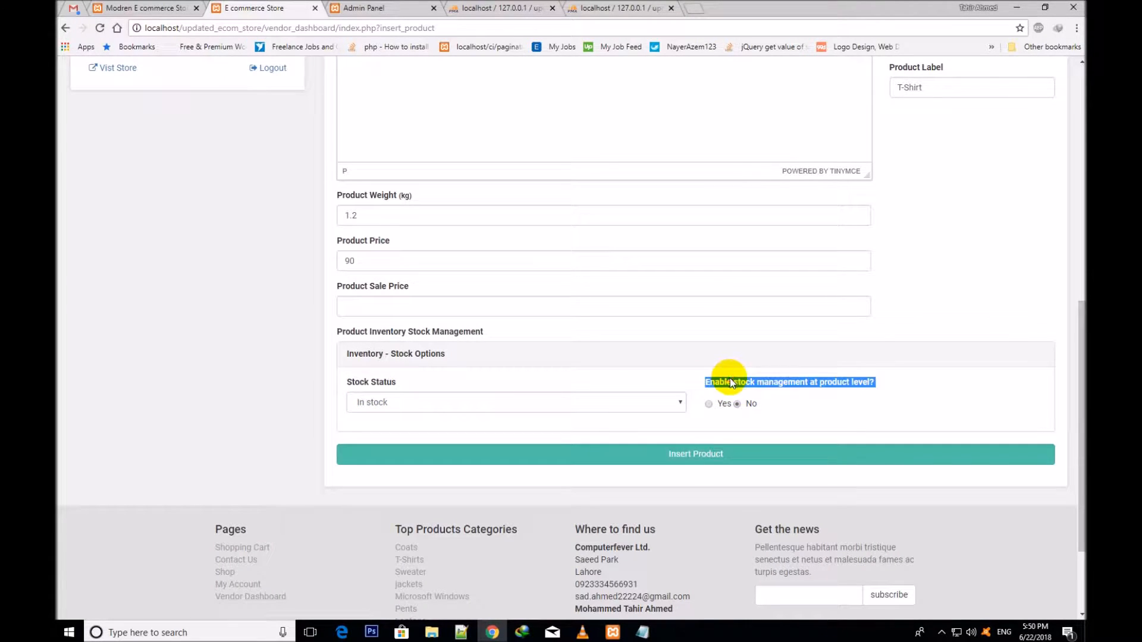
{"action": "left_click", "coordinate": [767, 407]}
{"action": "left_click", "coordinate": [751, 404]}
{"action": "double_click", "coordinate": [742, 405]}
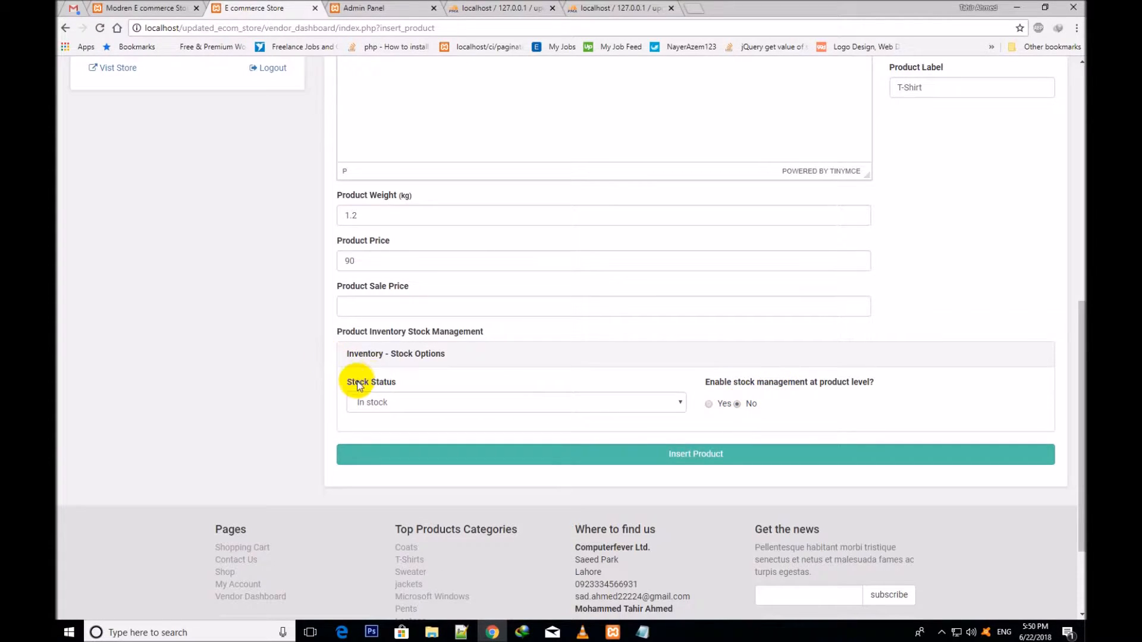
{"action": "left_click_drag", "start_coordinate": [334, 380], "coordinate": [426, 405]}
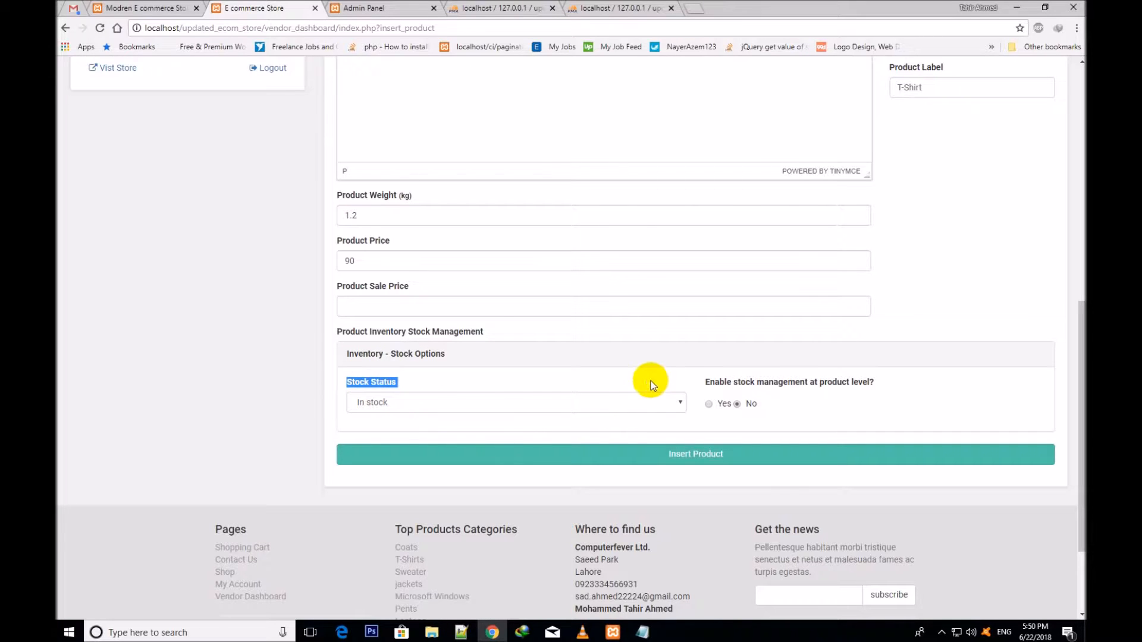
{"action": "left_click", "coordinate": [708, 404]}
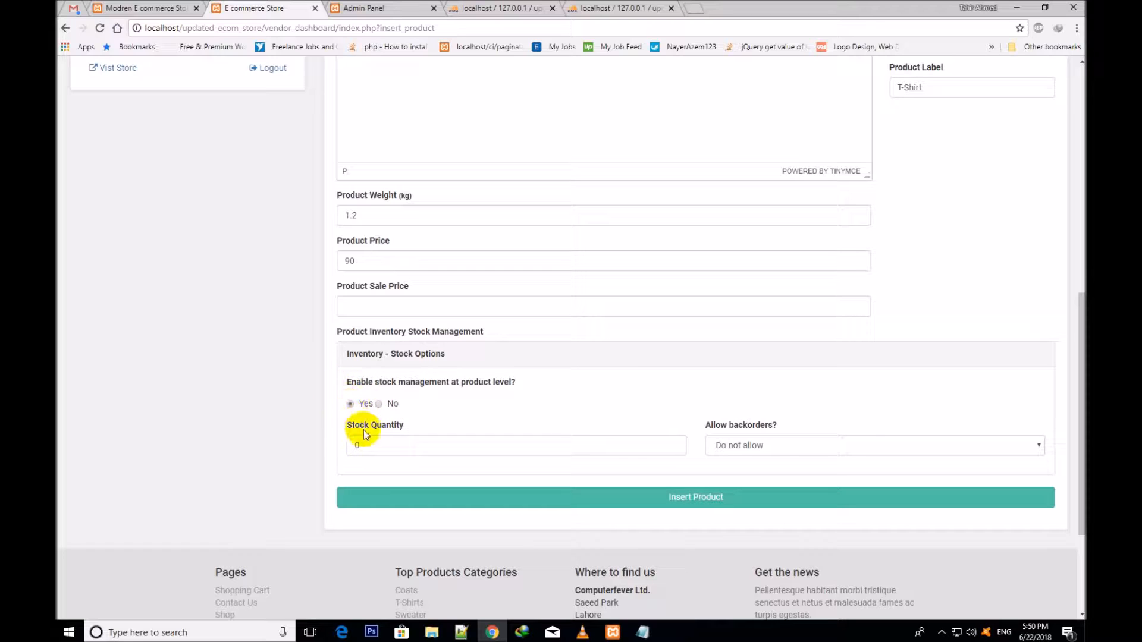
{"action": "triple_click", "coordinate": [343, 425]}
{"action": "left_click_drag", "start_coordinate": [668, 452], "coordinate": [766, 454]}
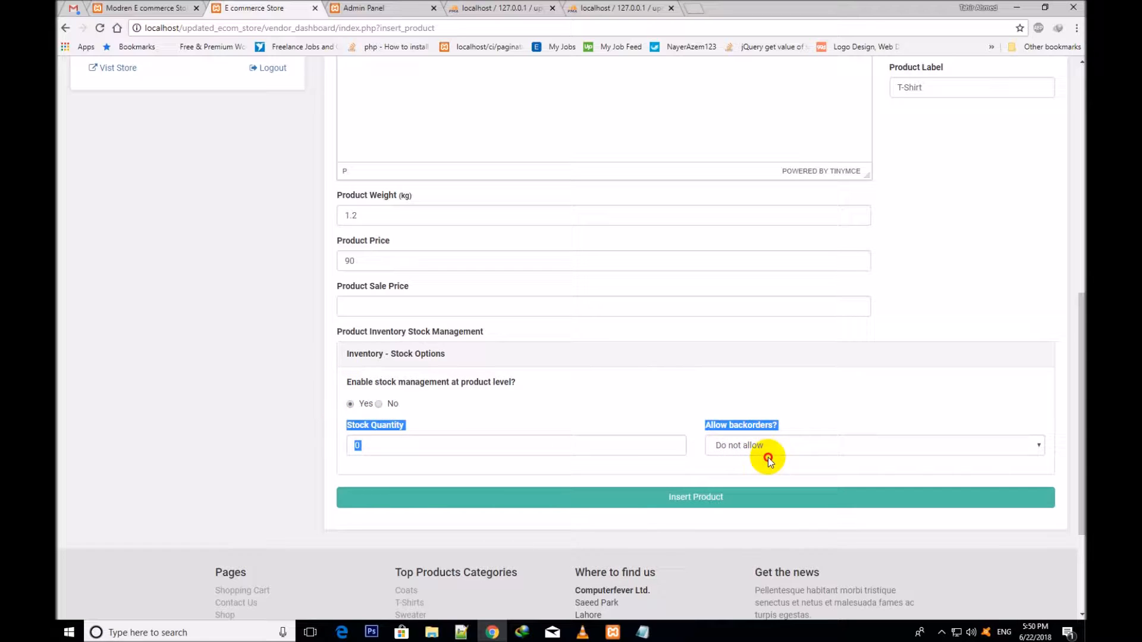
{"action": "left_click", "coordinate": [426, 430]}
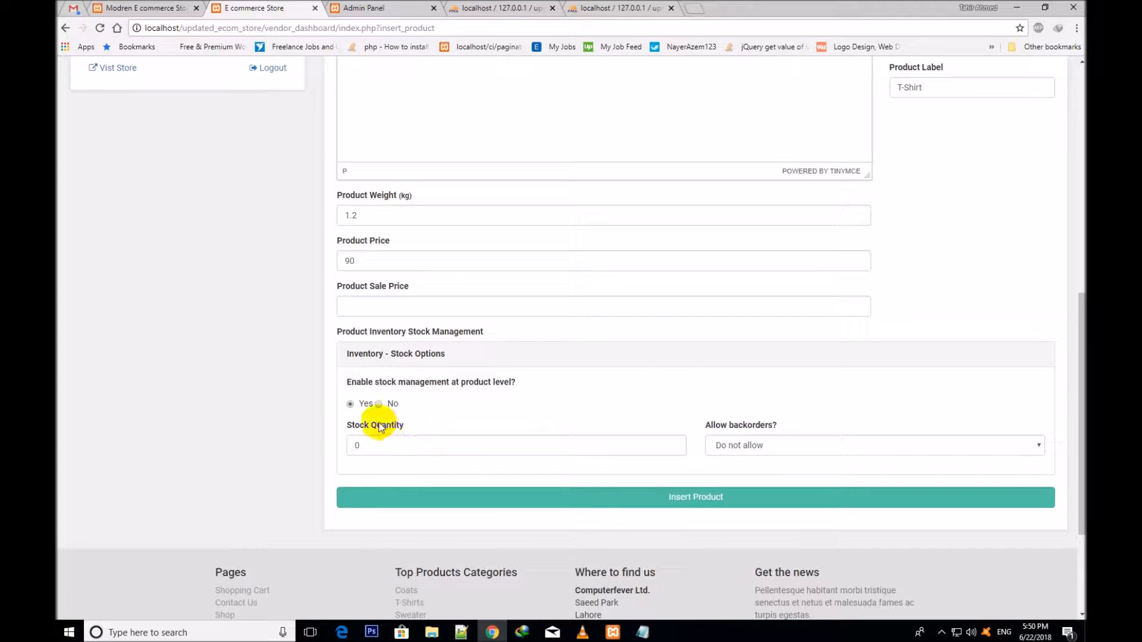
Set the stock quantity to 5 and keep Allow backorders at Do not allow.
{"action": "left_click", "coordinate": [395, 443]}
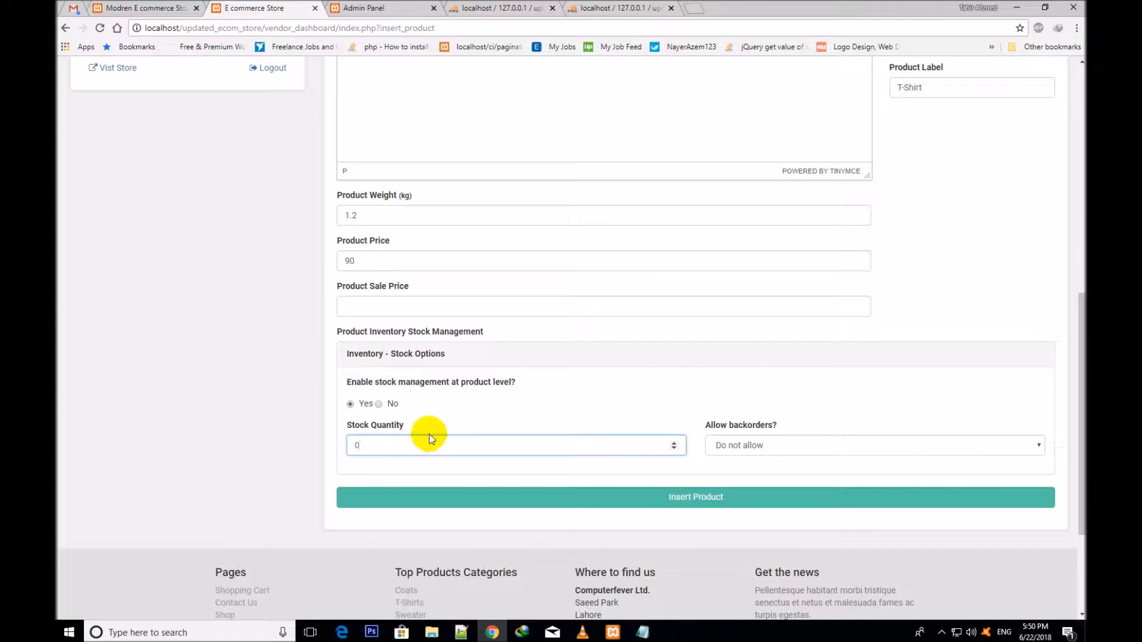
{"action": "key", "text": "BackSpace"}
{"action": "type", "text": "5"}
{"action": "left_click", "coordinate": [666, 414]}
{"action": "left_click", "coordinate": [715, 416]}
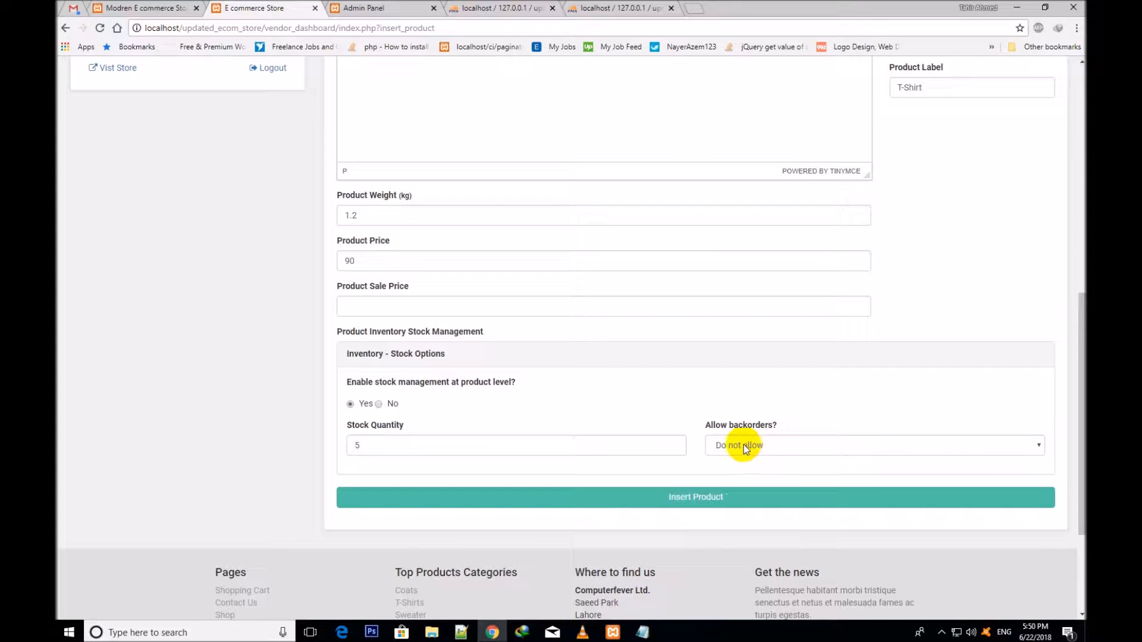
{"action": "left_click", "coordinate": [743, 446]}
{"action": "left_click", "coordinate": [740, 461]}
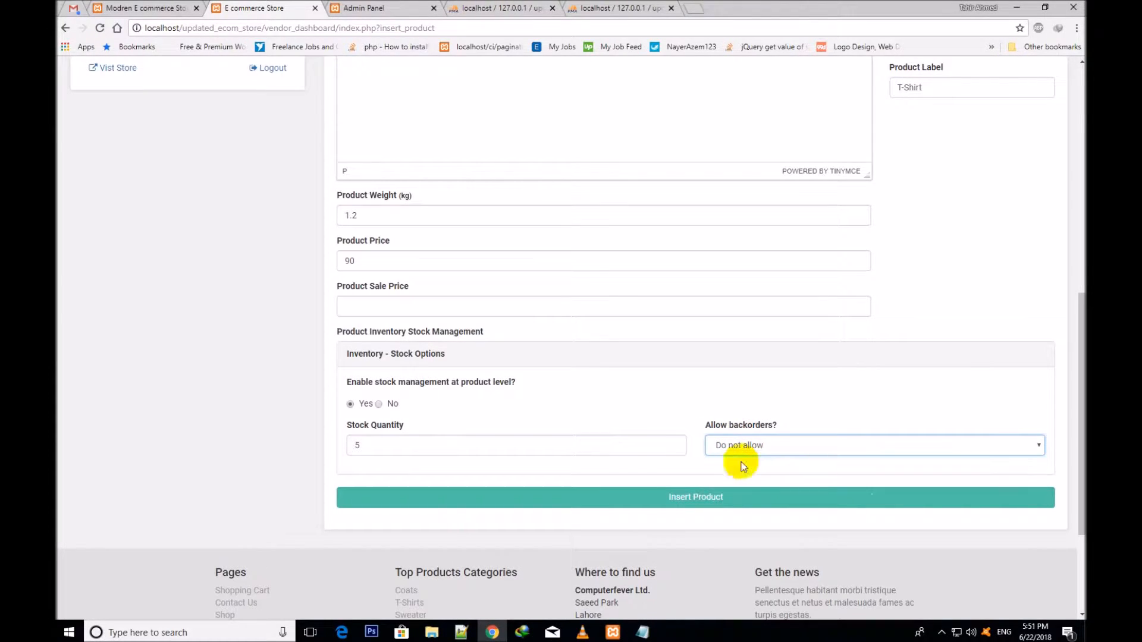
Check the completed form, insert the product into the store and dismiss the resulting message.
{"action": "left_click_drag", "start_coordinate": [1077, 433], "coordinate": [1074, 268]}
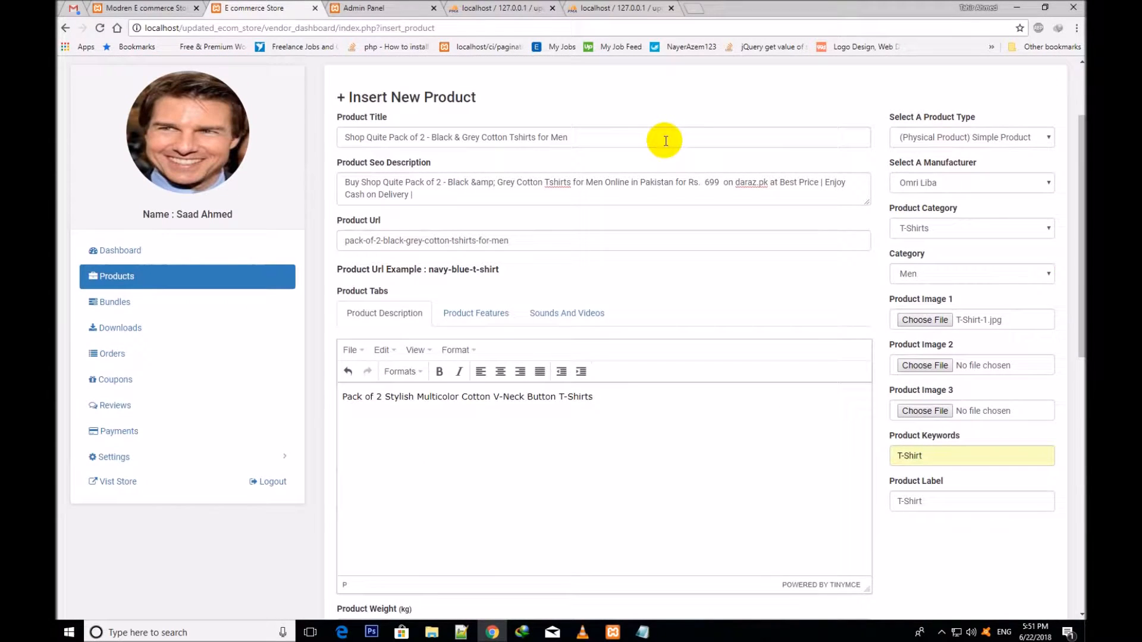
{"action": "left_click", "coordinate": [736, 191]}
{"action": "left_click", "coordinate": [565, 479]}
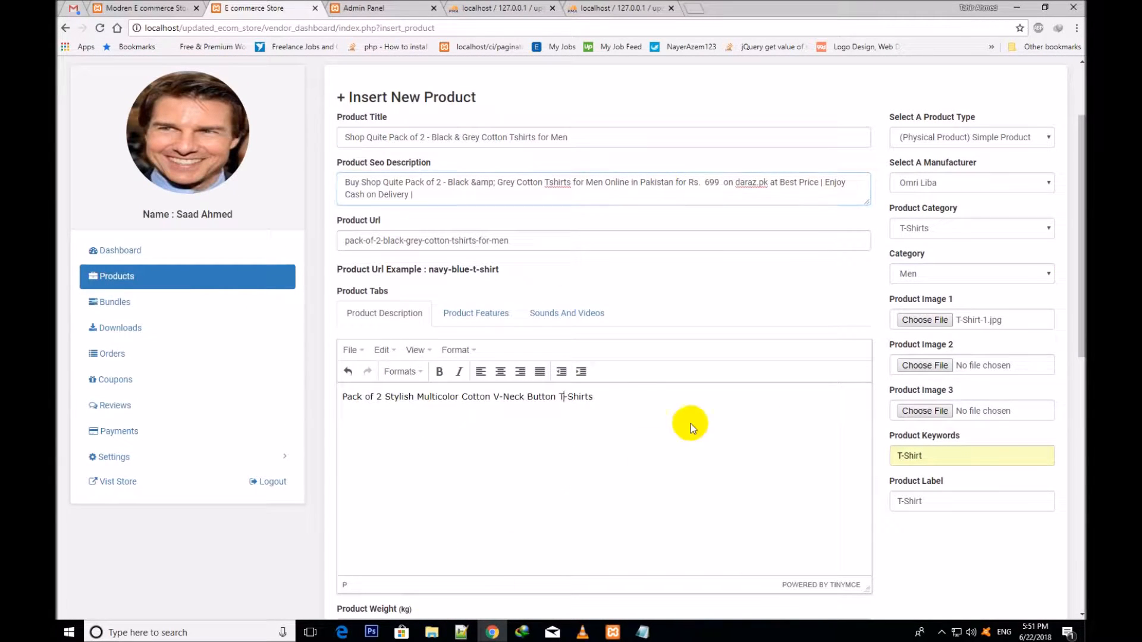
{"action": "left_click_drag", "start_coordinate": [1080, 143], "coordinate": [1073, 344]}
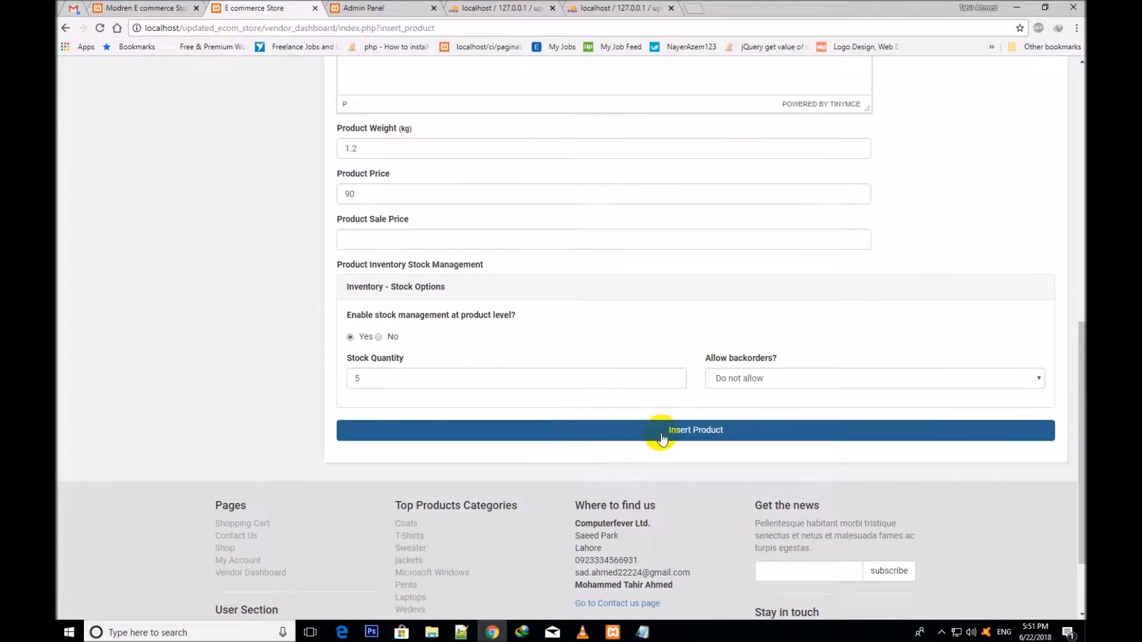
{"action": "left_click", "coordinate": [672, 439]}
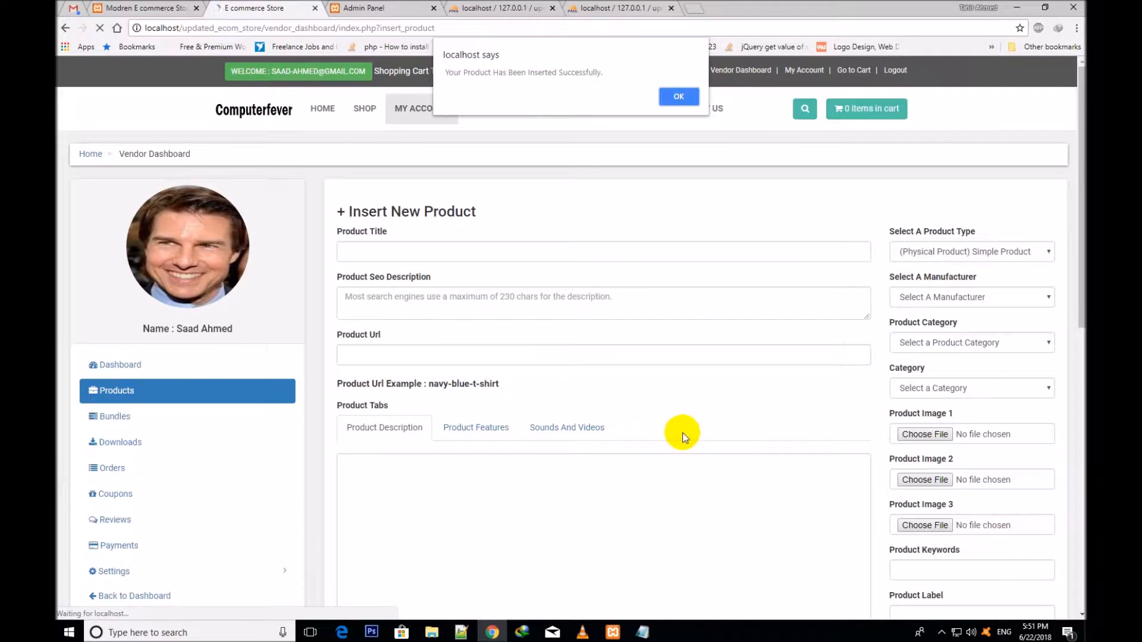
{"action": "triple_click", "coordinate": [506, 74]}
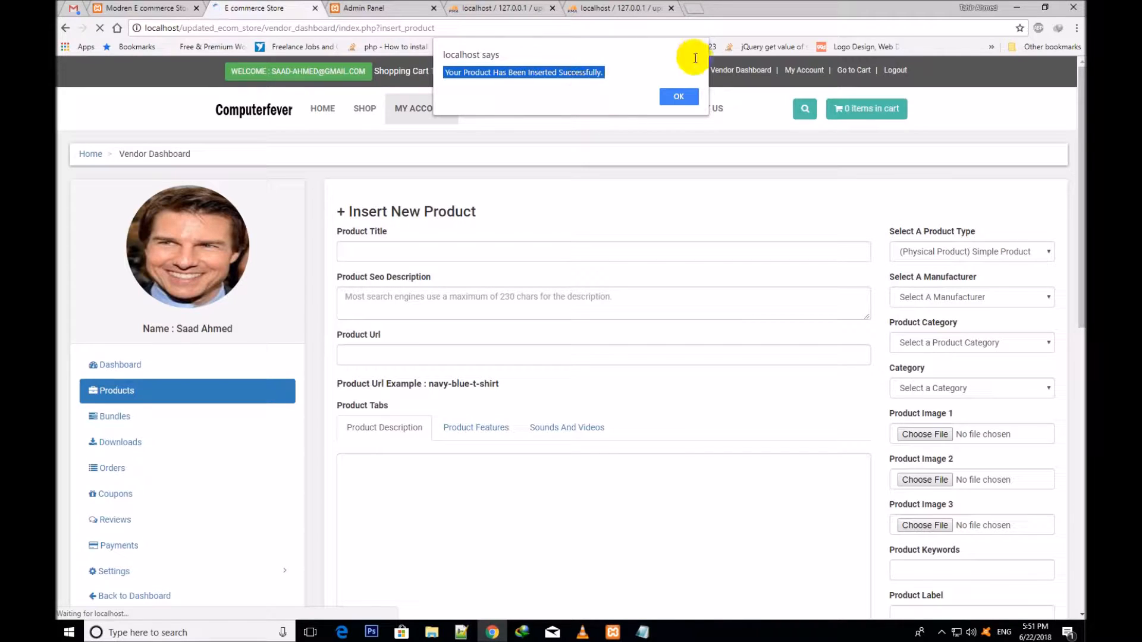
{"action": "left_click", "coordinate": [676, 95]}
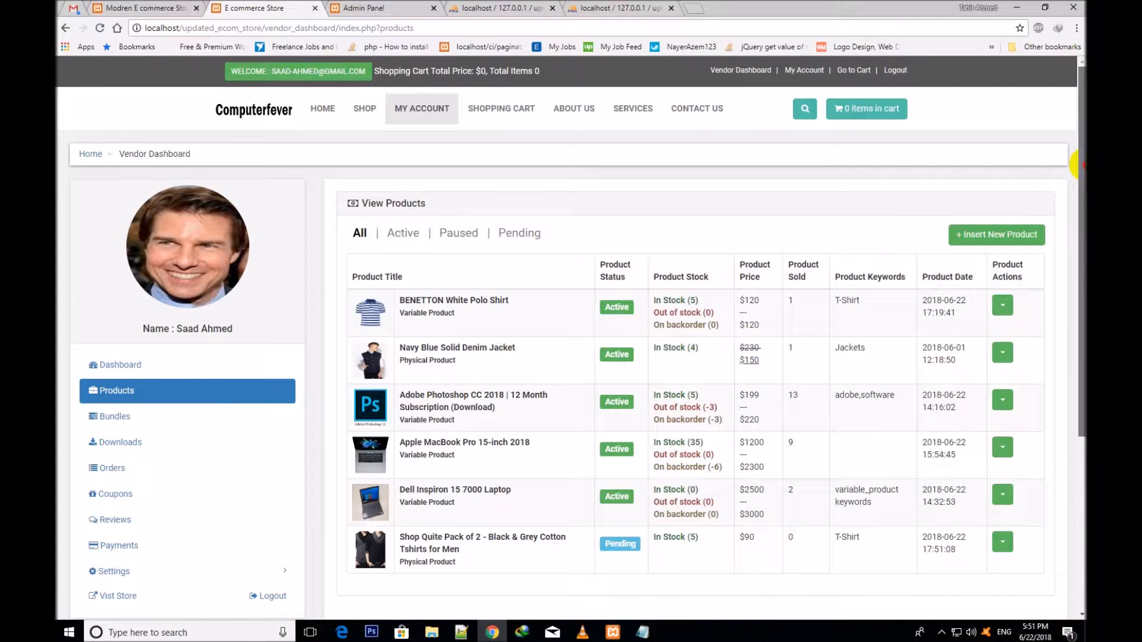
Examine the new T-shirt pack's title, product type, status and stock in the vendor's product list.
{"action": "scroll", "coordinate": [491, 466], "scroll_direction": "down", "scroll_amount": 1}
{"action": "triple_click", "coordinate": [477, 479]}
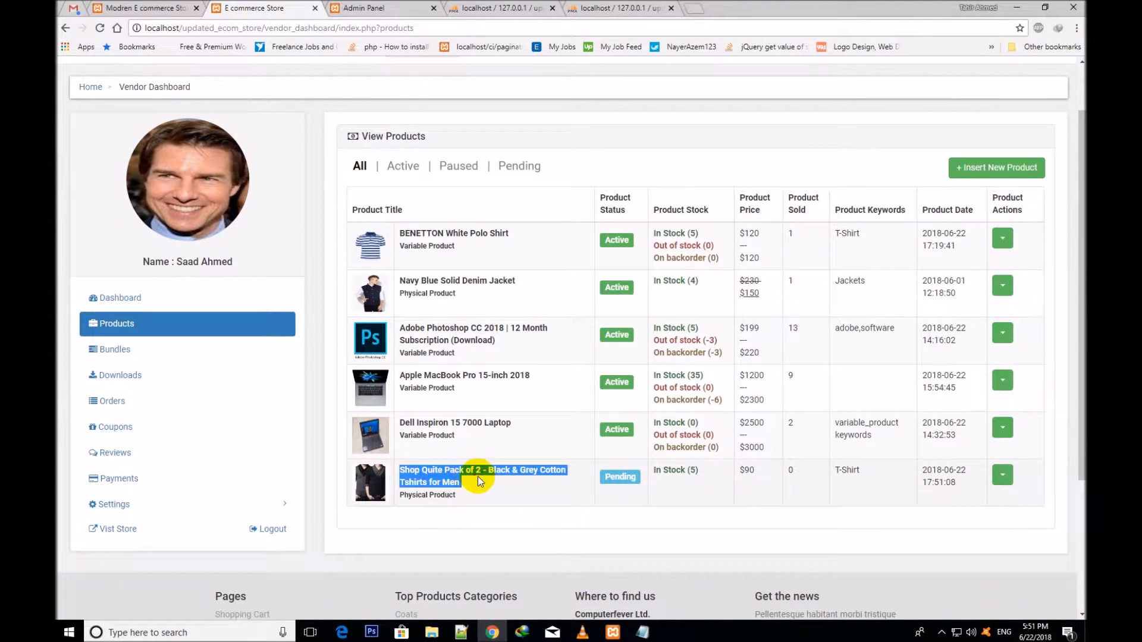
{"action": "left_click", "coordinate": [467, 498]}
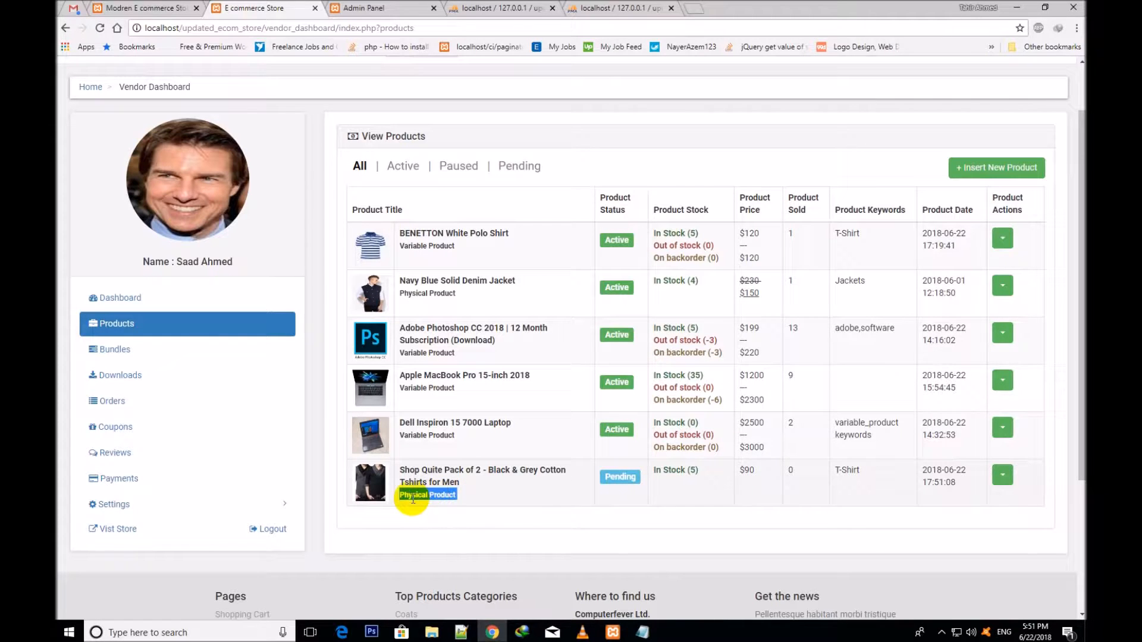
{"action": "left_click", "coordinate": [583, 481]}
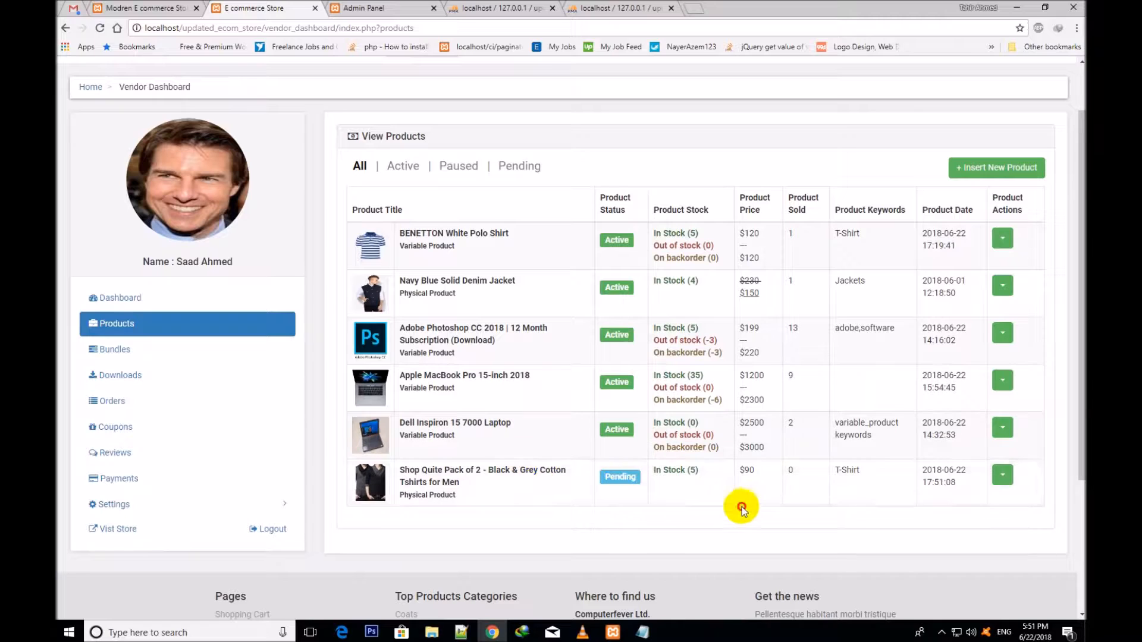
{"action": "left_click_drag", "start_coordinate": [699, 474], "coordinate": [652, 469]}
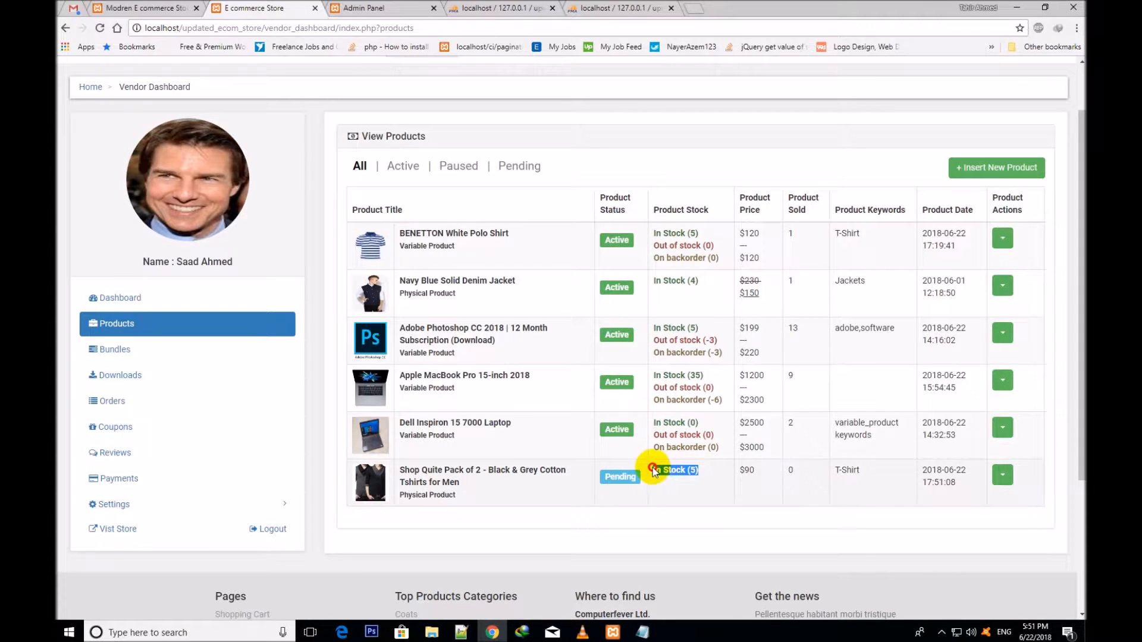
{"action": "left_click", "coordinate": [700, 487]}
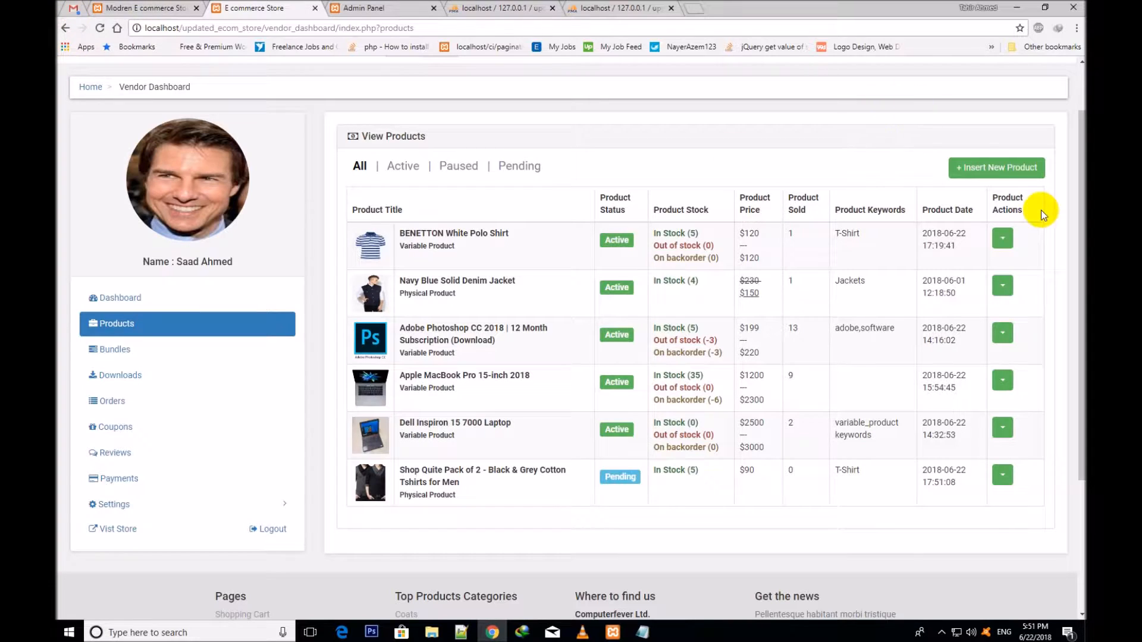
Start a new product and copy the title "Mardaz Pack of 5 - Multicolor Cotton V-Neck T-Shirts for Men" from the Notepad details.
{"action": "left_click", "coordinate": [987, 169]}
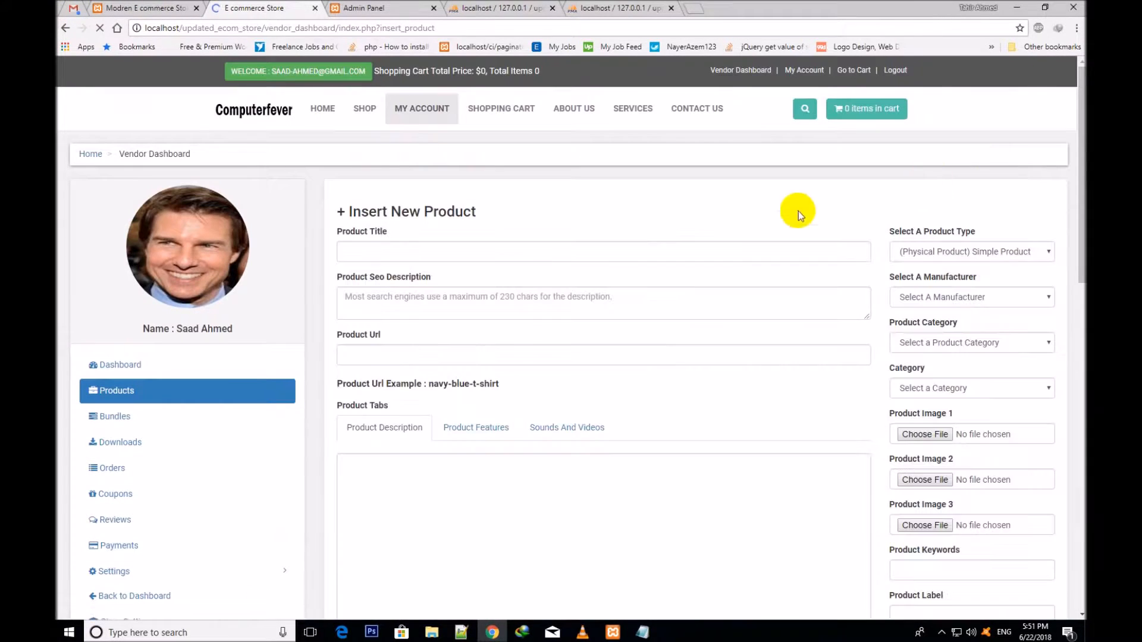
{"action": "left_click", "coordinate": [510, 259]}
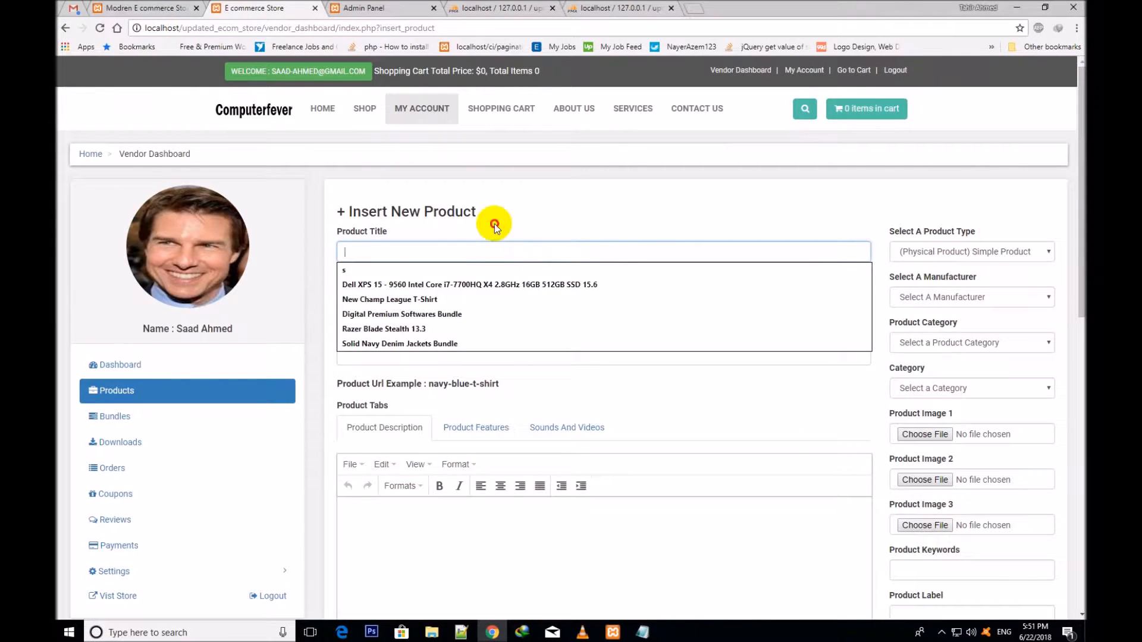
{"action": "left_click", "coordinate": [641, 634]}
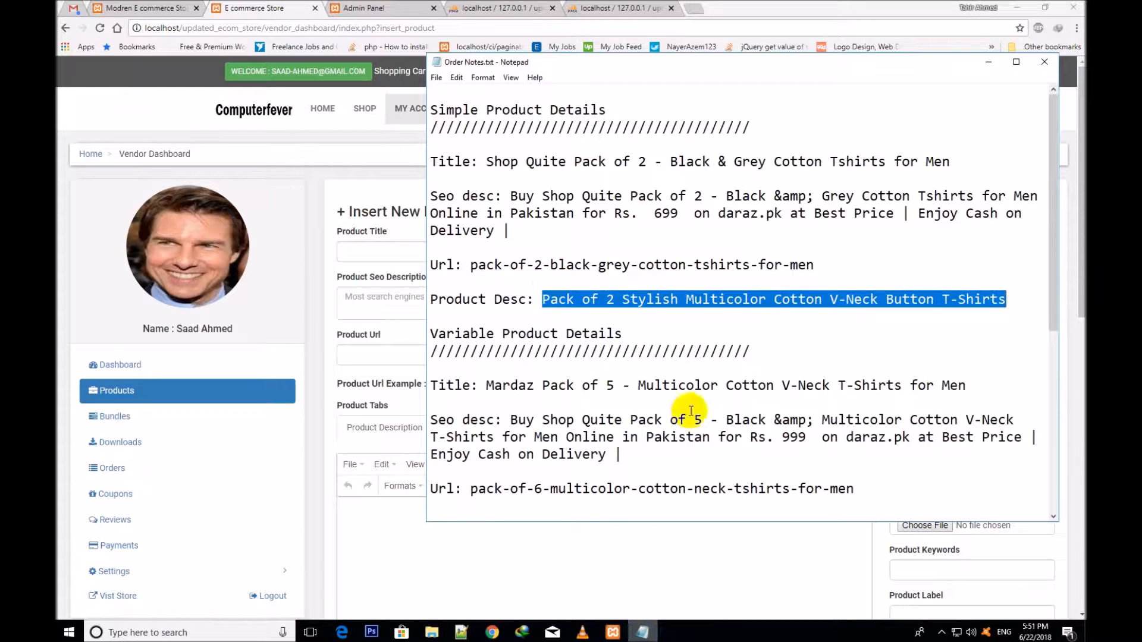
{"action": "left_click_drag", "start_coordinate": [1053, 260], "coordinate": [1053, 326]}
{"action": "left_click", "coordinate": [660, 233]}
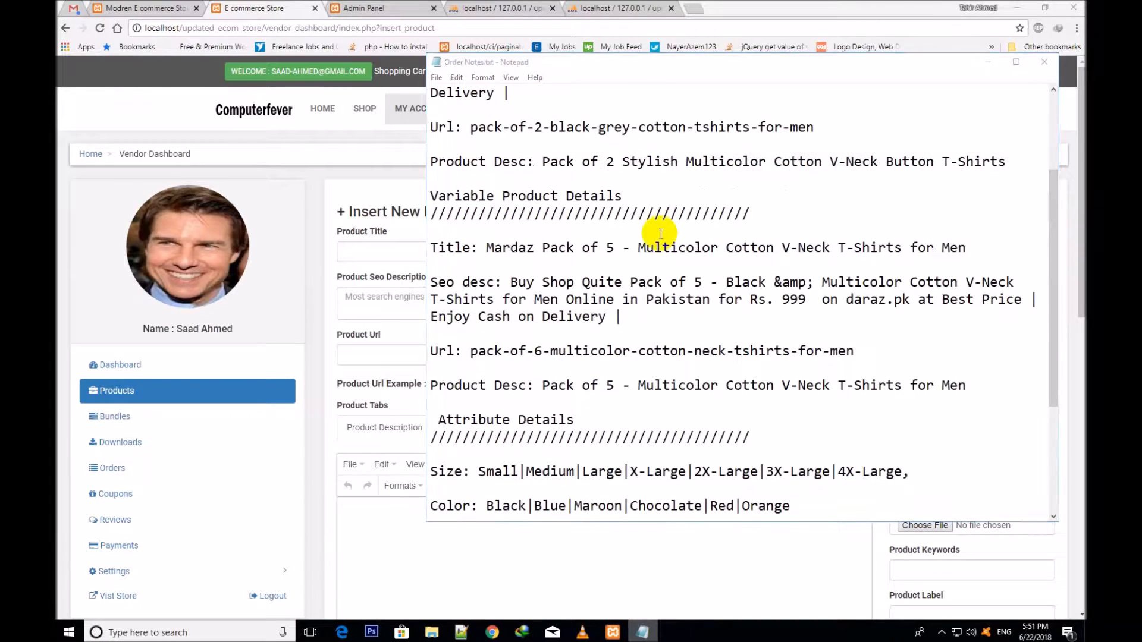
{"action": "left_click_drag", "start_coordinate": [624, 197], "coordinate": [404, 194]}
{"action": "left_click", "coordinate": [486, 248]}
{"action": "left_click_drag", "start_coordinate": [486, 247], "coordinate": [938, 242]}
{"action": "right_click", "coordinate": [856, 250]}
{"action": "left_click", "coordinate": [885, 288]}
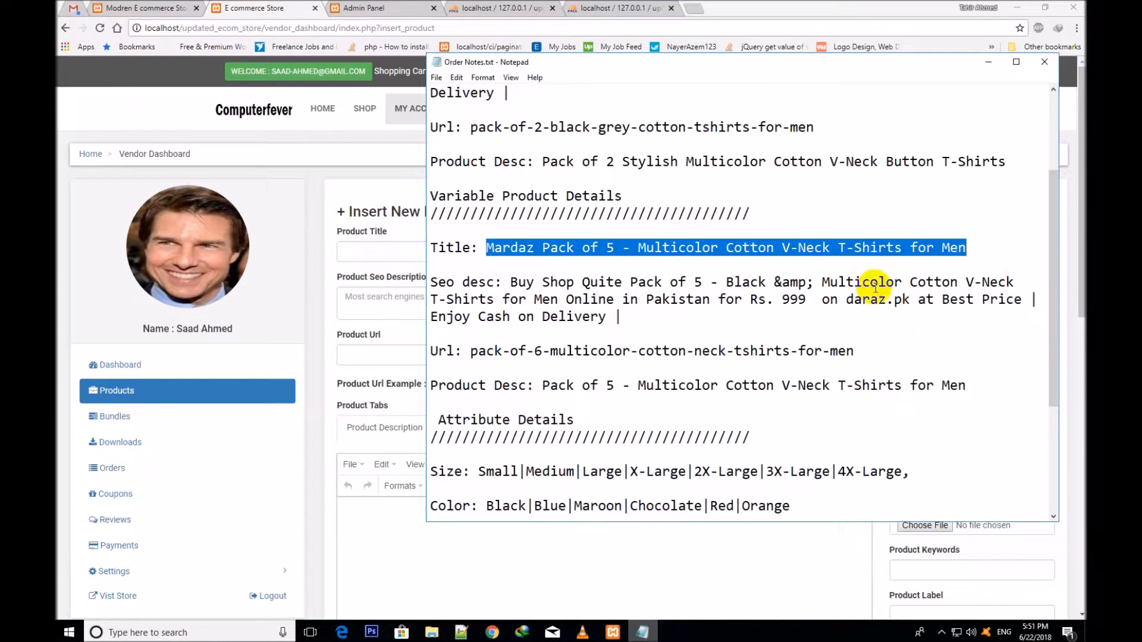
{"action": "left_click", "coordinate": [398, 250]}
{"action": "key", "text": "ctrl+v"}
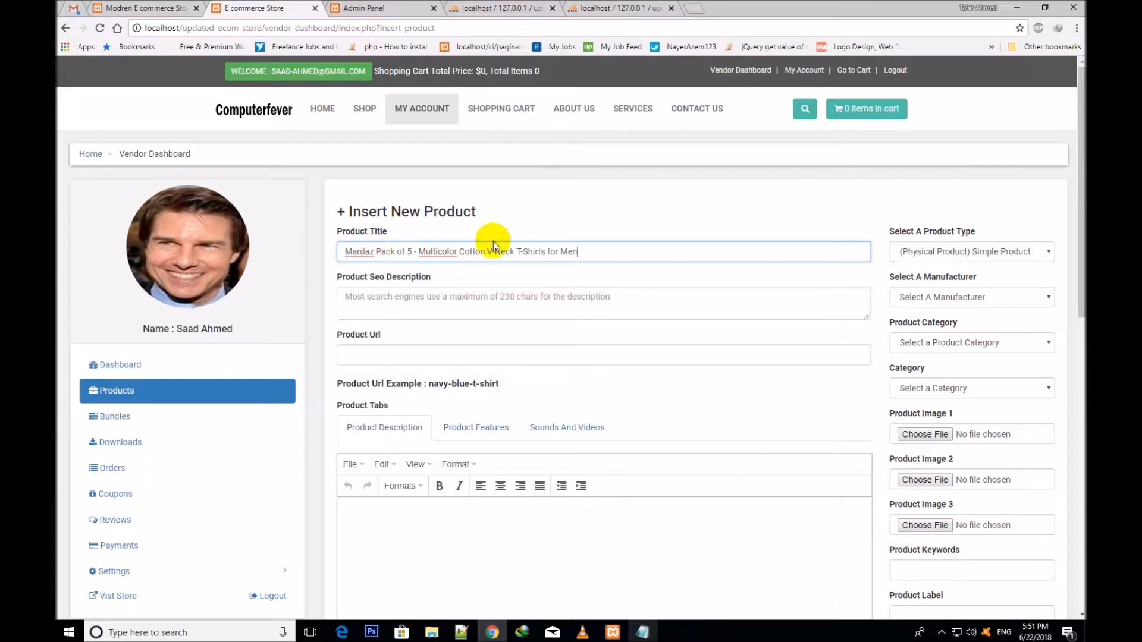
Set the product type to (Variable Product) Advanced Product and copy the variable product's SEO description from the notes into the form.
{"action": "left_click", "coordinate": [979, 252]}
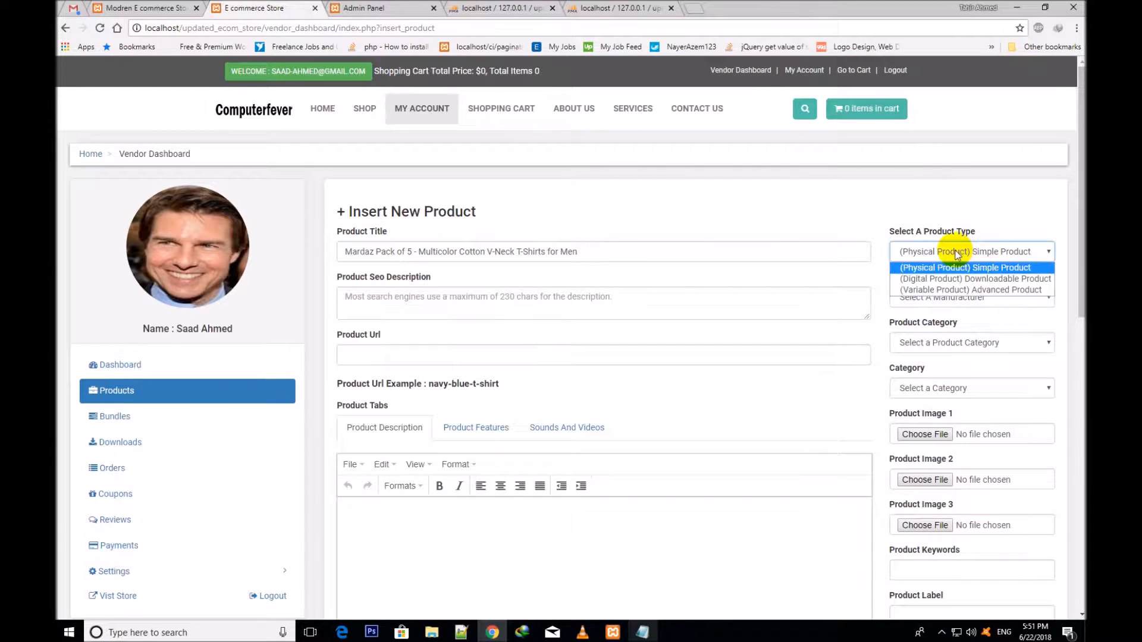
{"action": "left_click", "coordinate": [950, 291]}
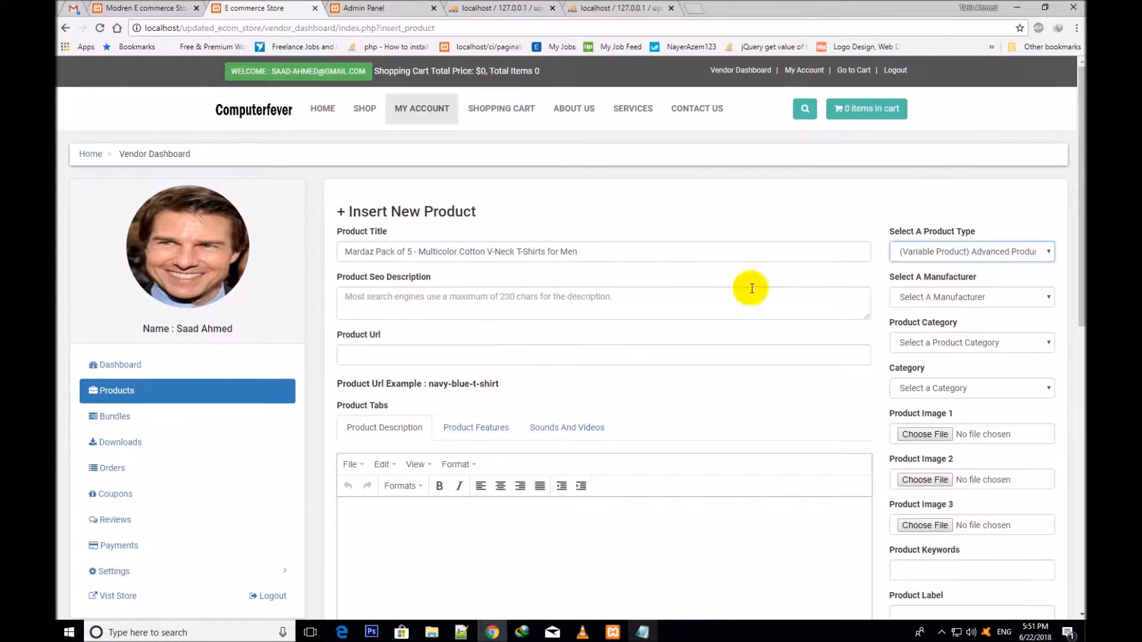
{"action": "left_click", "coordinate": [595, 292]}
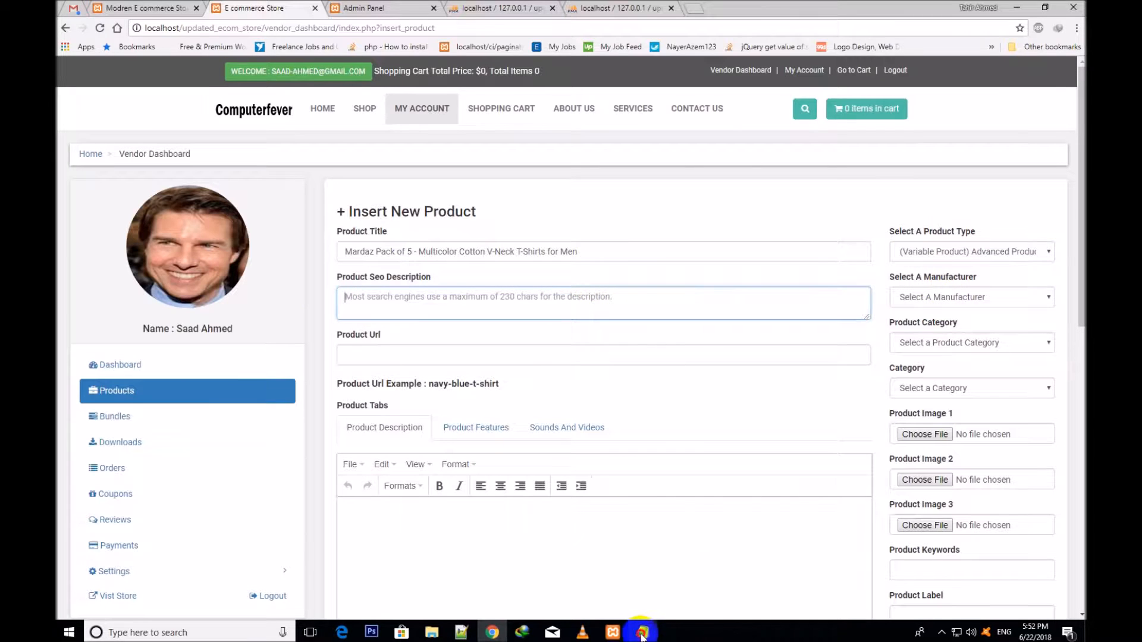
{"action": "left_click", "coordinate": [642, 632]}
{"action": "mouse_move", "coordinate": [620, 317]}
{"action": "left_mouse_down"}
{"action": "mouse_move", "coordinate": [520, 275]}
{"action": "mouse_move", "coordinate": [637, 316]}
{"action": "left_mouse_up"}
{"action": "left_click", "coordinate": [505, 280]}
{"action": "key", "text": "ctrl+c"}
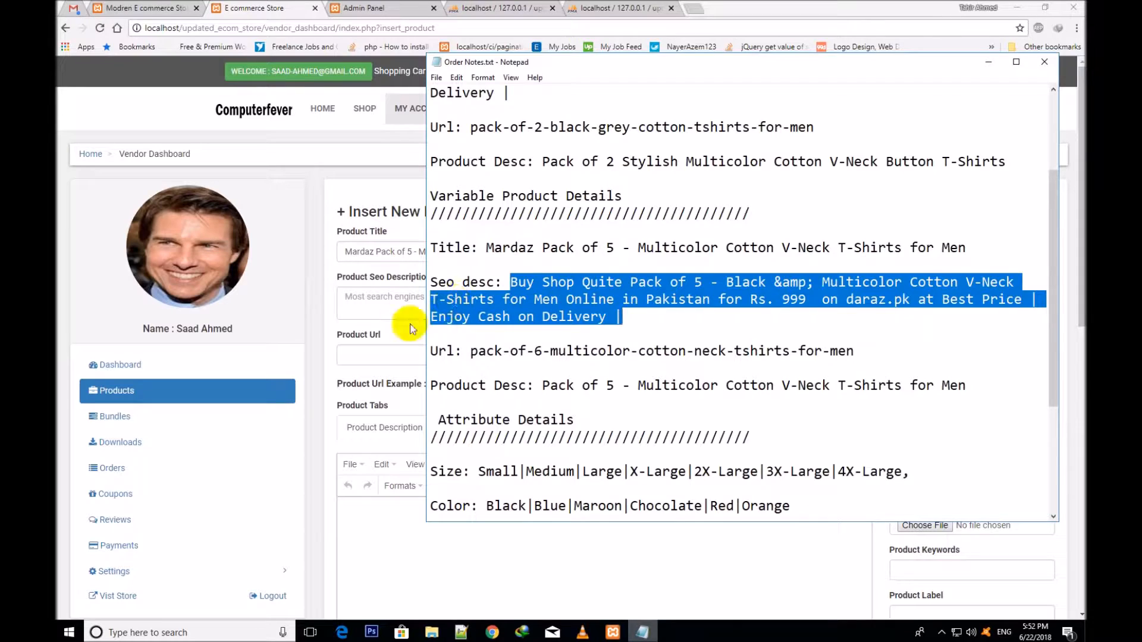
{"action": "left_click", "coordinate": [395, 304]}
{"action": "key", "text": "ctrl+v"}
Copy the URL pack-of-6-multicolor-cotton-neck-tshirts-for-men from the notes into the product URL.
{"action": "left_click", "coordinate": [386, 353]}
{"action": "left_click", "coordinate": [382, 351]}
{"action": "left_click", "coordinate": [643, 632]}
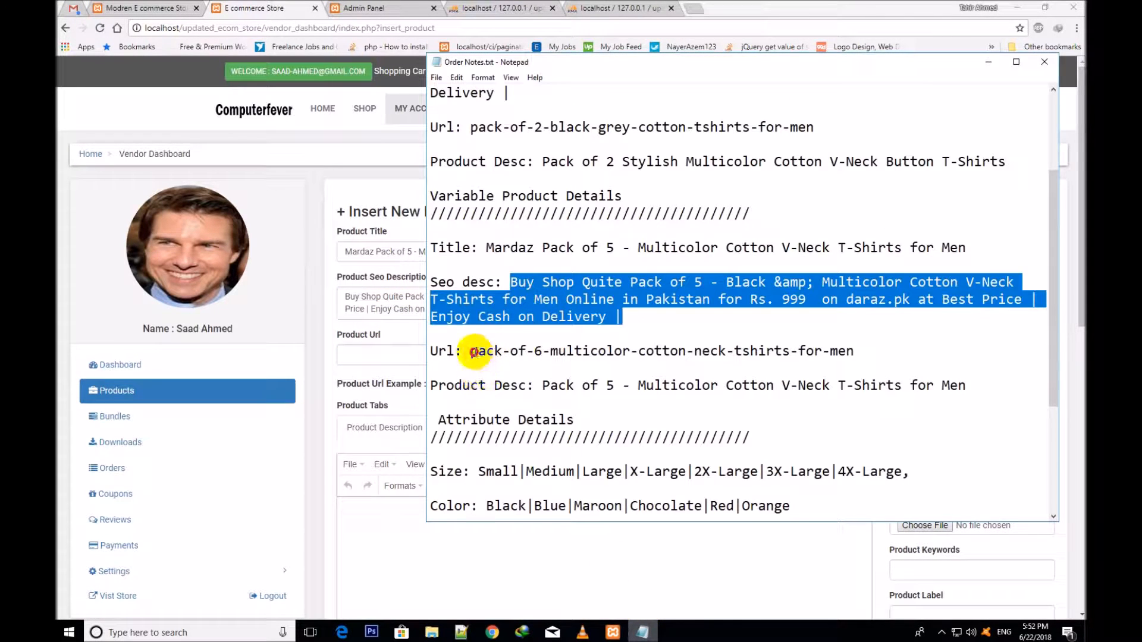
{"action": "left_click", "coordinate": [472, 352]}
{"action": "left_click_drag", "start_coordinate": [472, 352], "coordinate": [925, 350]}
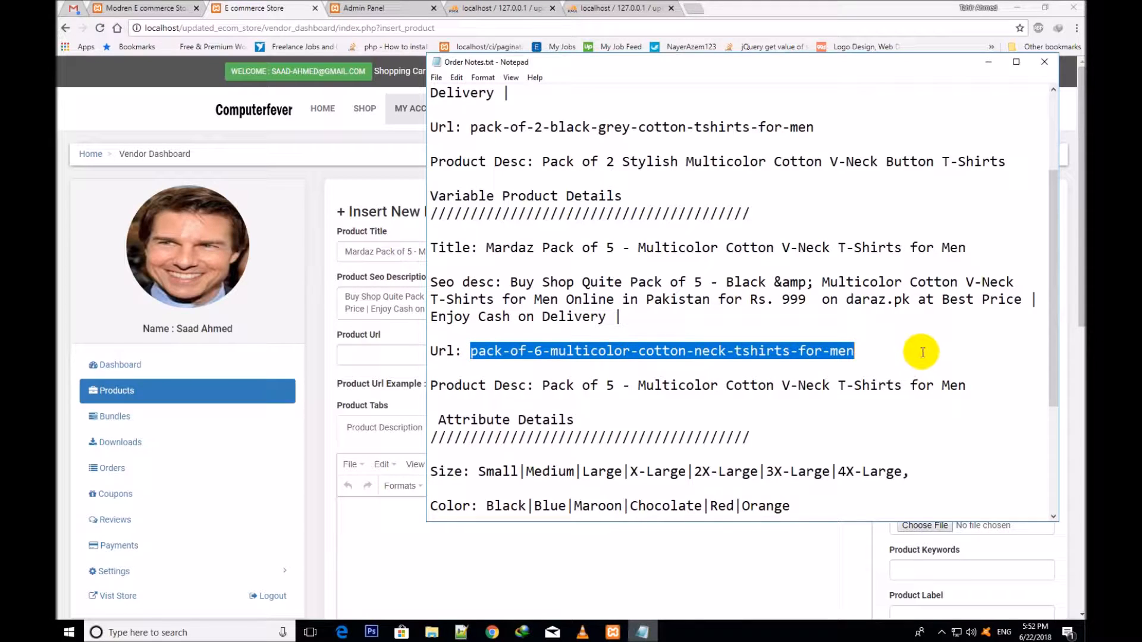
{"action": "key", "text": "ctrl+c"}
{"action": "left_click", "coordinate": [405, 354]}
{"action": "key", "text": "ctrl+v"}
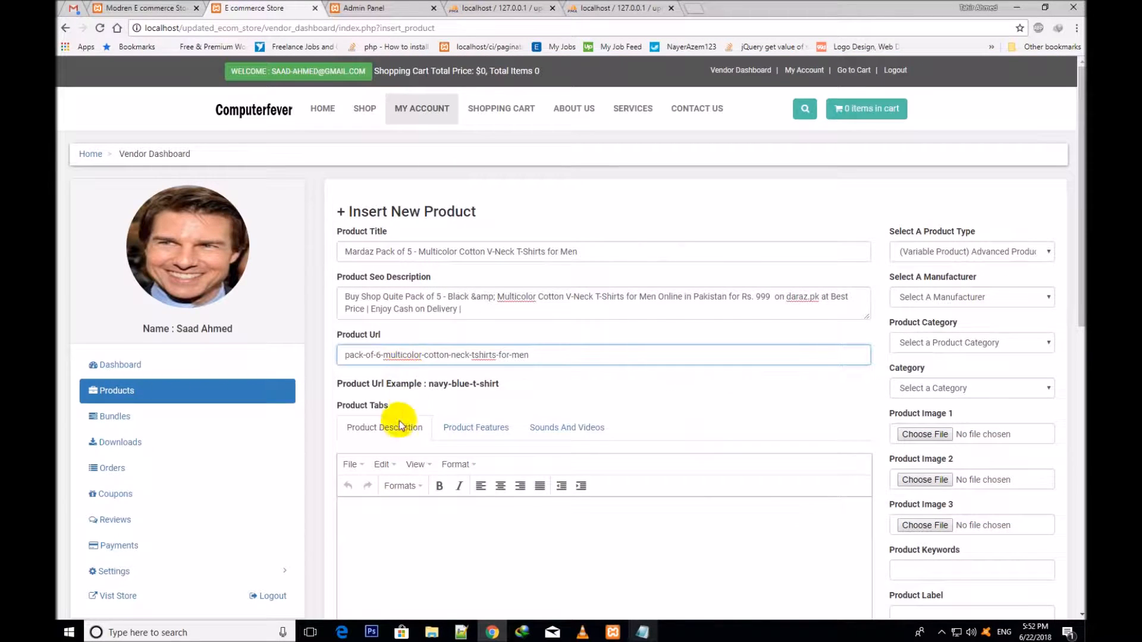
Copy "Pack of 5 - Multicolor Cotton V-Neck T-Shirts for Men" from the notes into the product description.
{"action": "scroll", "coordinate": [1077, 357], "scroll_direction": "down", "scroll_amount": 4}
{"action": "left_click", "coordinate": [391, 324]}
{"action": "left_click", "coordinate": [642, 632]}
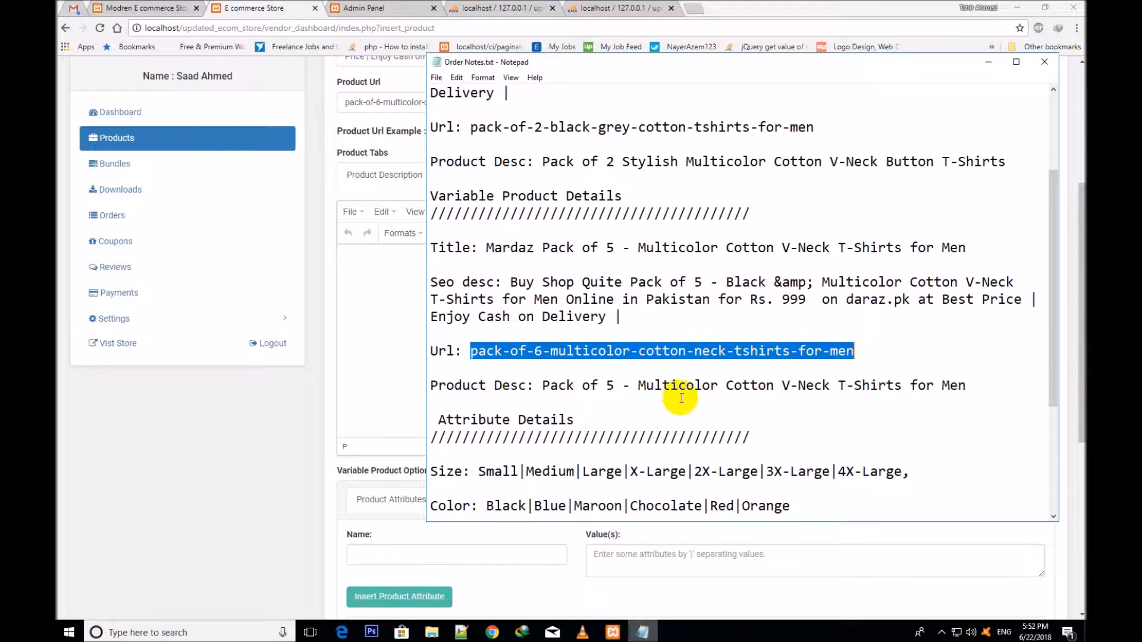
{"action": "left_click_drag", "start_coordinate": [966, 385], "coordinate": [532, 381]}
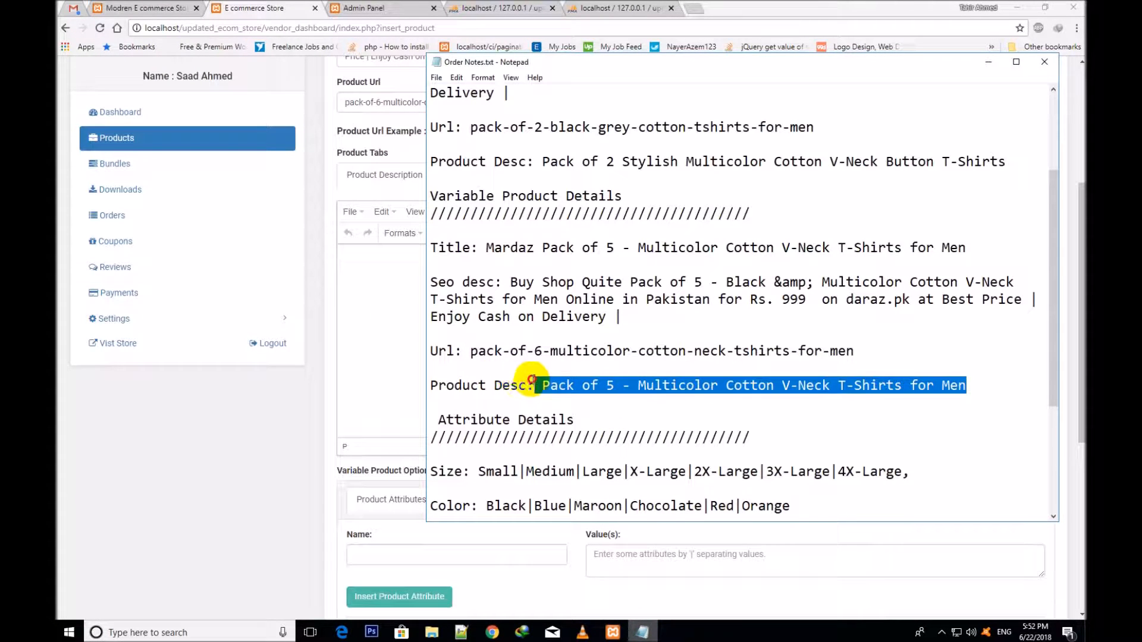
{"action": "key", "text": "ctrl+c"}
{"action": "left_click", "coordinate": [362, 308]}
{"action": "key", "text": "ctrl+v"}
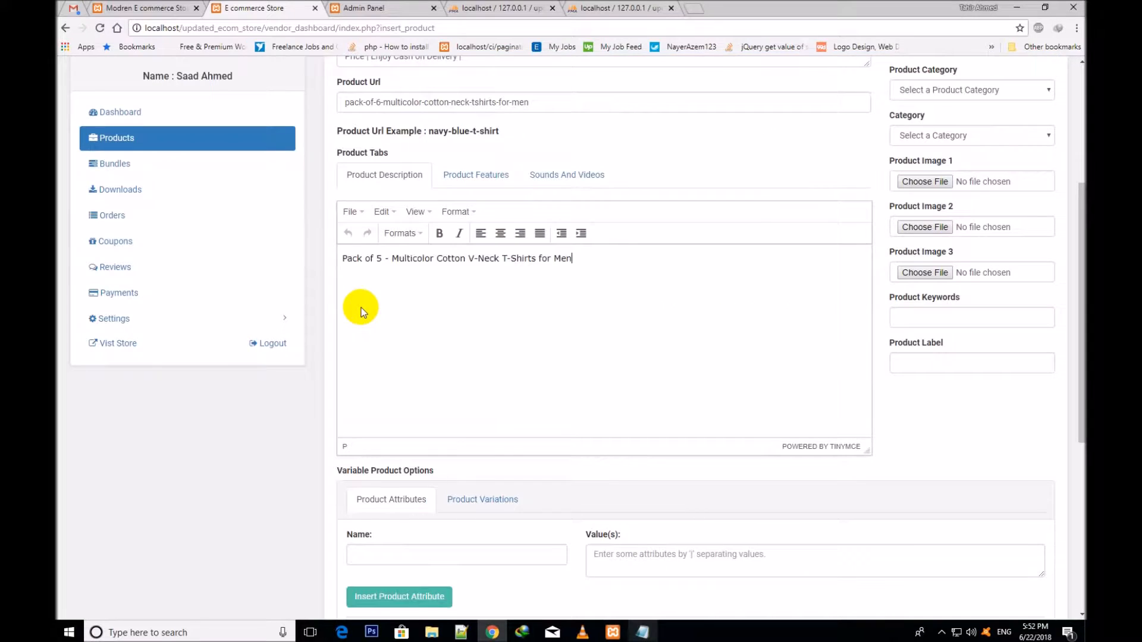
Set the manufacturer to Kane Bender, the product category to T-Shirts and the category to Men.
{"action": "scroll", "coordinate": [1078, 431], "scroll_direction": "up", "scroll_amount": 3}
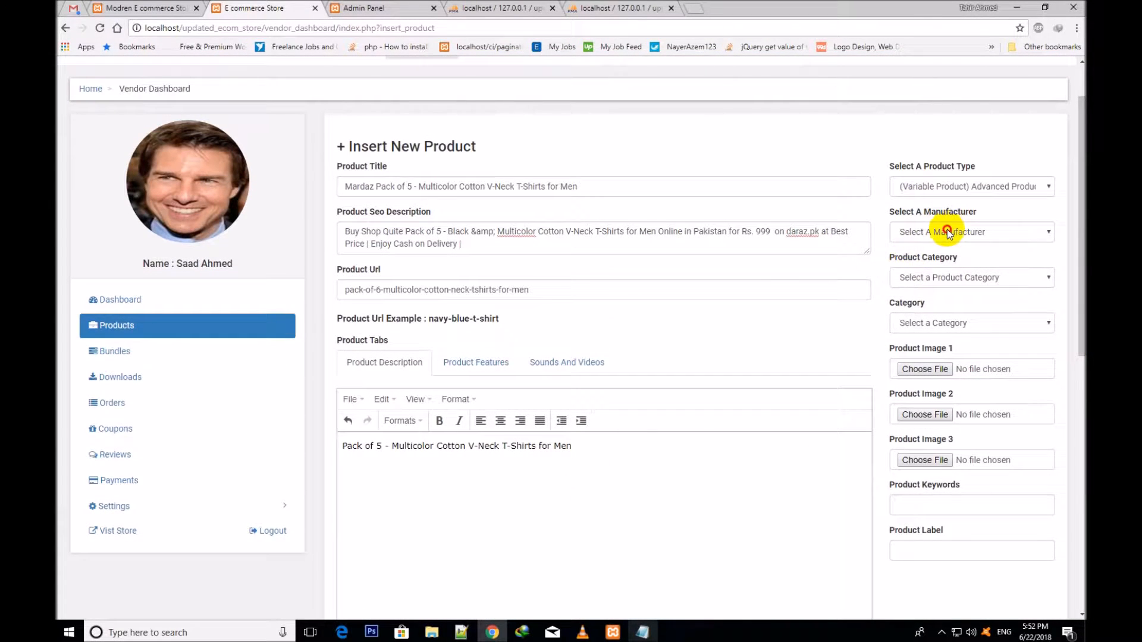
{"action": "left_click", "coordinate": [948, 232]}
{"action": "left_click", "coordinate": [927, 292]}
{"action": "left_click", "coordinate": [939, 277]}
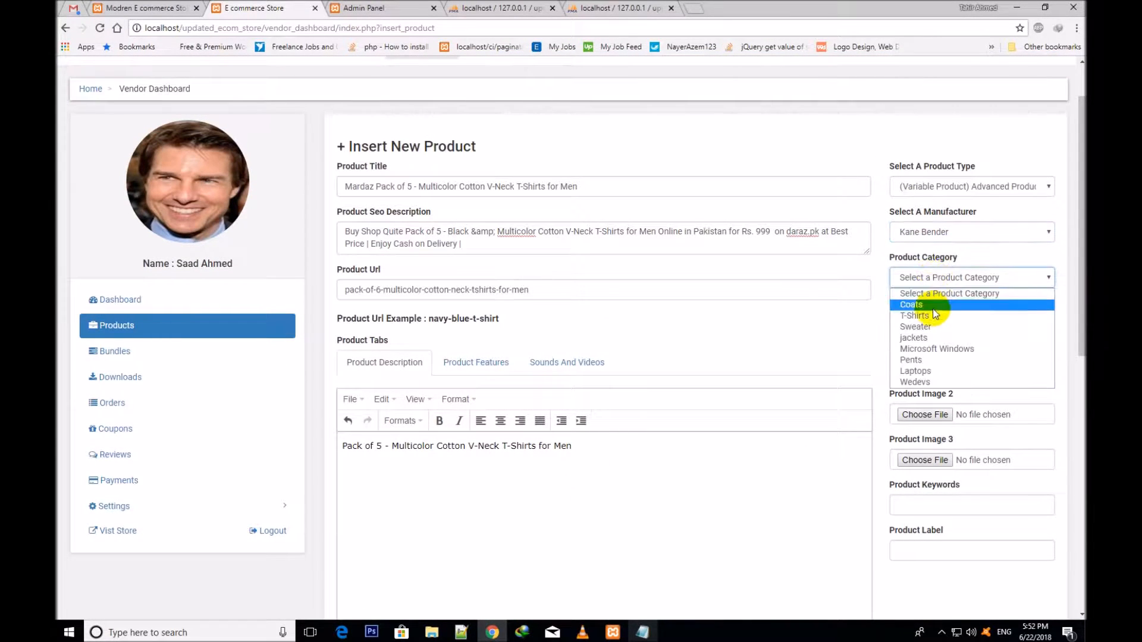
{"action": "left_click", "coordinate": [930, 317]}
{"action": "left_click", "coordinate": [929, 320]}
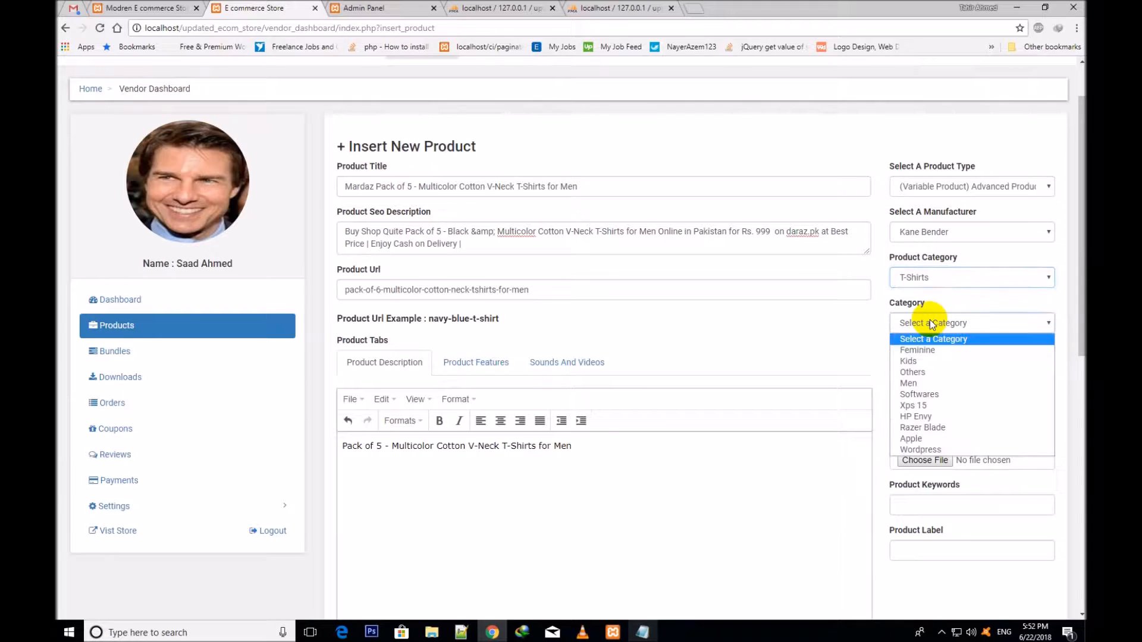
{"action": "left_click", "coordinate": [931, 380]}
Choose Variable-T-shirt.jpg from the Downloads folder as Product Image 1.
{"action": "left_click", "coordinate": [929, 370]}
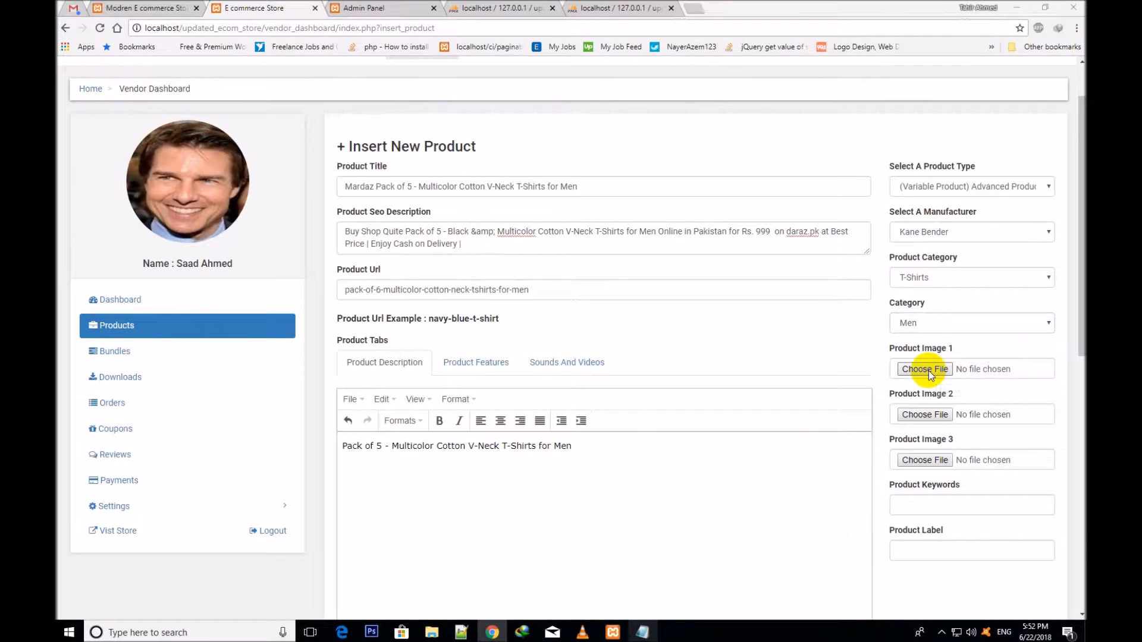
{"action": "left_click", "coordinate": [613, 376]}
{"action": "left_click", "coordinate": [548, 295]}
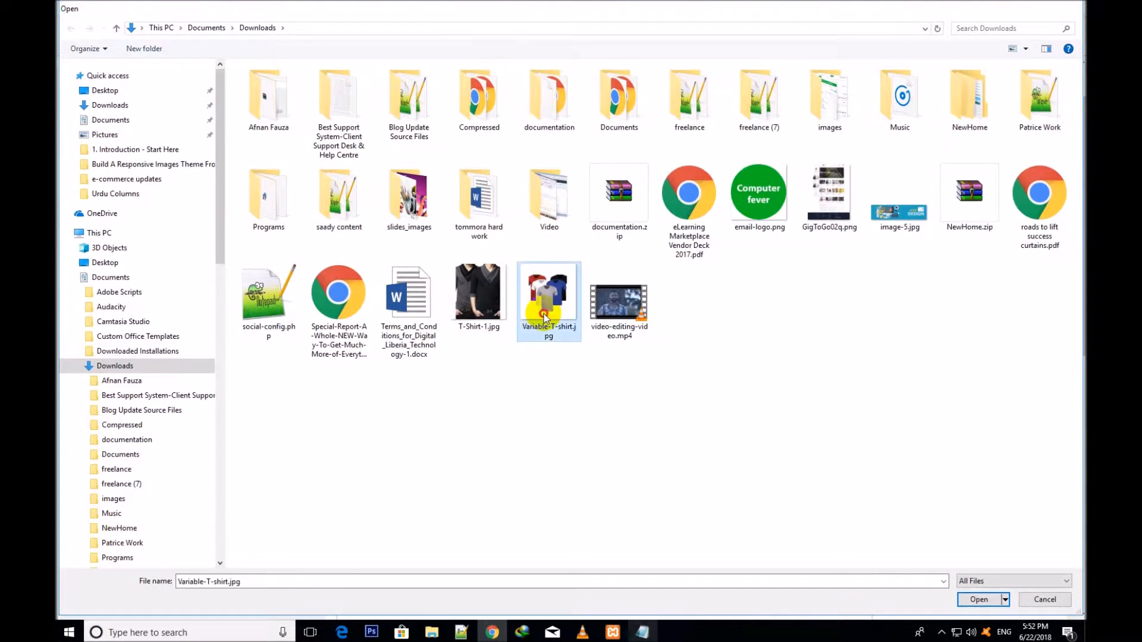
{"action": "double_click", "coordinate": [548, 294]}
Enter T-Shirt as both the product keywords and the product label.
{"action": "scroll", "coordinate": [1076, 244], "scroll_direction": "down", "scroll_amount": 1}
{"action": "scroll", "coordinate": [1073, 268], "scroll_direction": "down", "scroll_amount": 3}
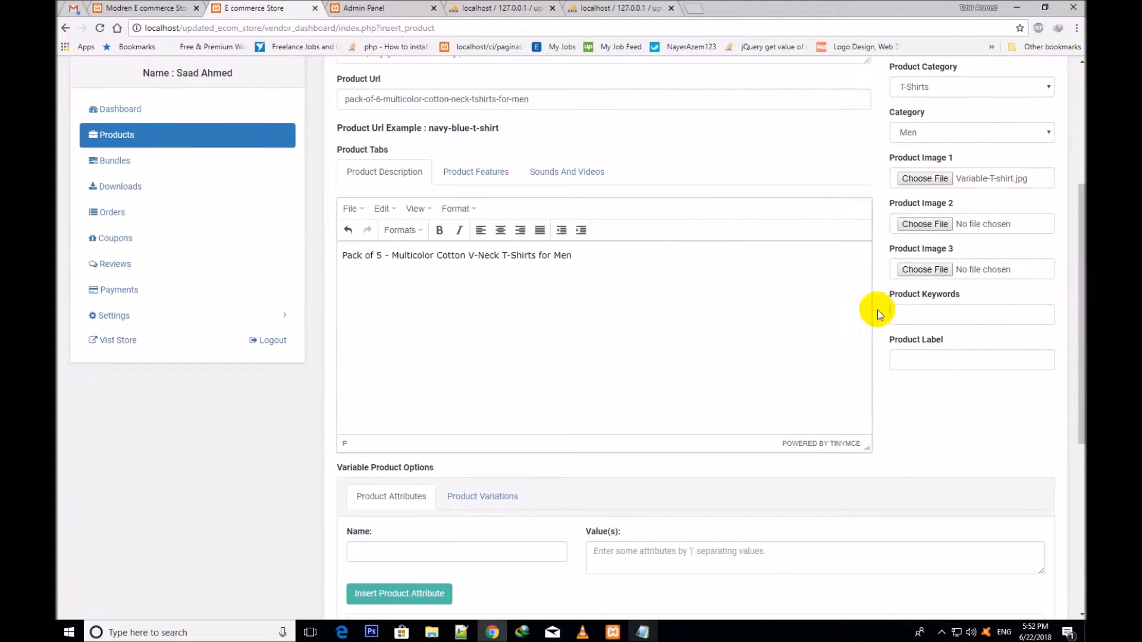
{"action": "left_click", "coordinate": [918, 308]}
{"action": "type", "text": "T-Shirt"}
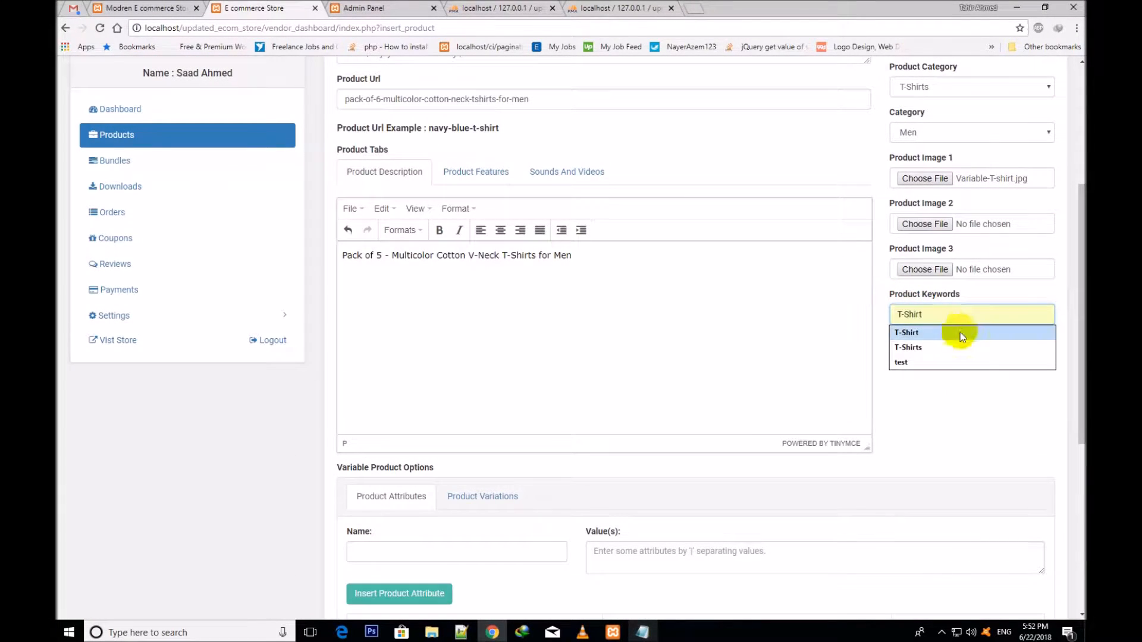
{"action": "left_click", "coordinate": [959, 332]}
{"action": "triple_click", "coordinate": [937, 316]}
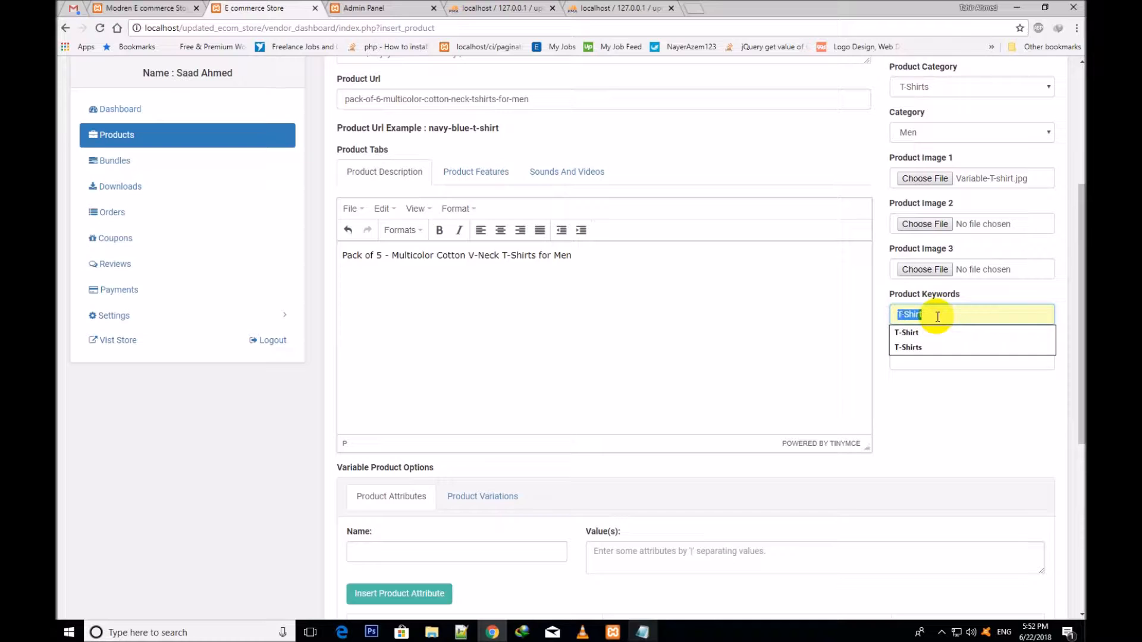
{"action": "left_click", "coordinate": [922, 357]}
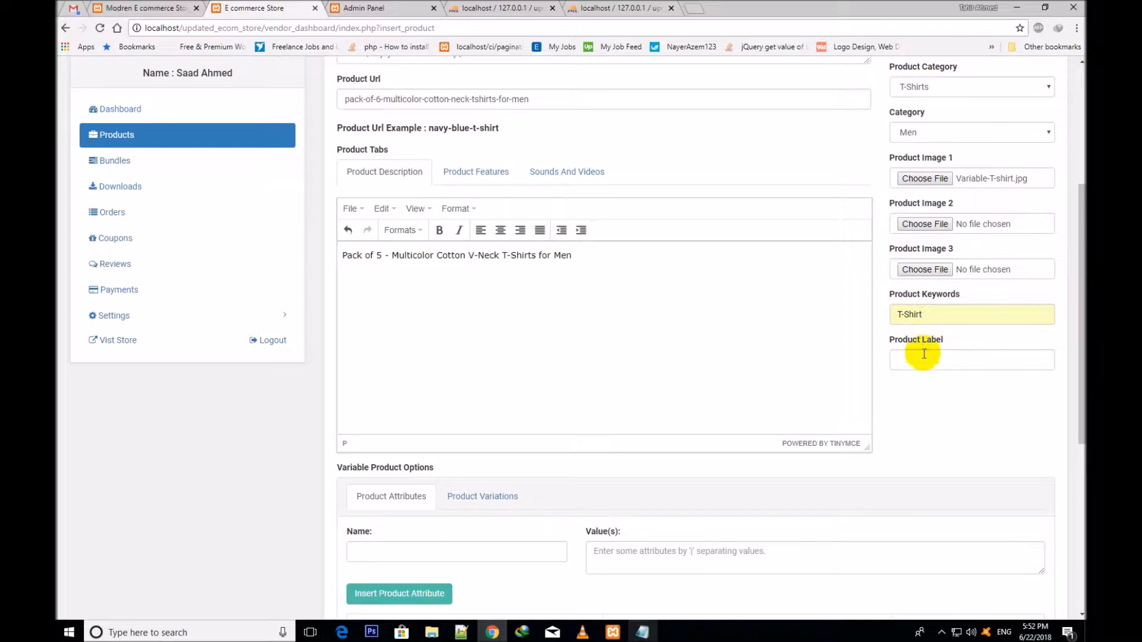
{"action": "key", "text": "ctrl+v"}
Examine the variable product options, especially the name and value fields for product attributes.
{"action": "left_click_drag", "start_coordinate": [1073, 268], "coordinate": [1072, 326]}
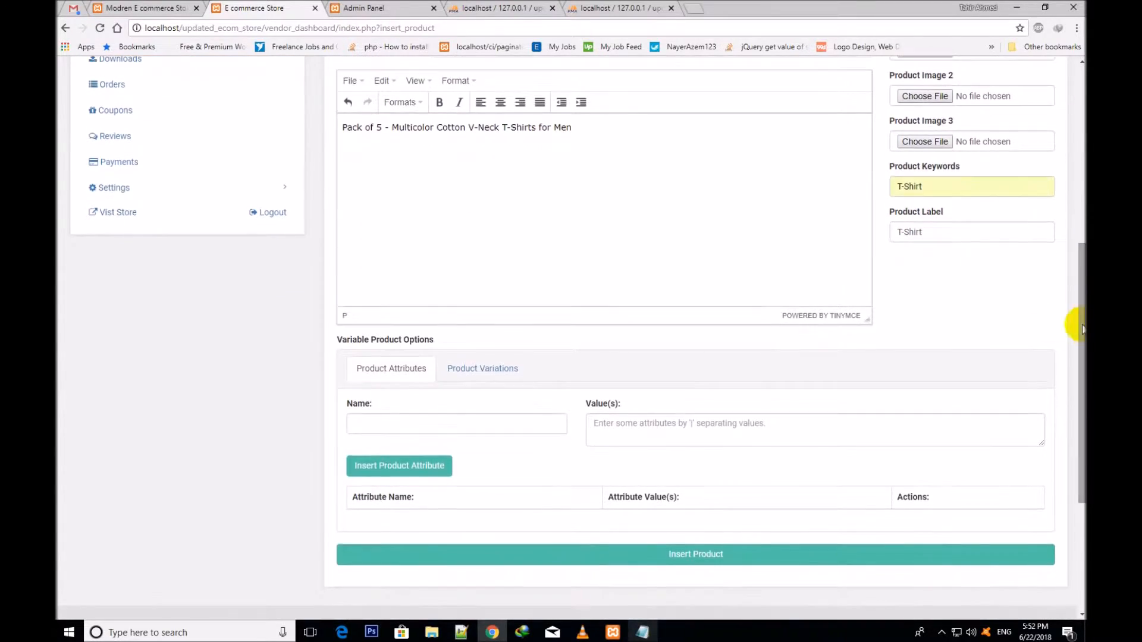
{"action": "triple_click", "coordinate": [409, 340]}
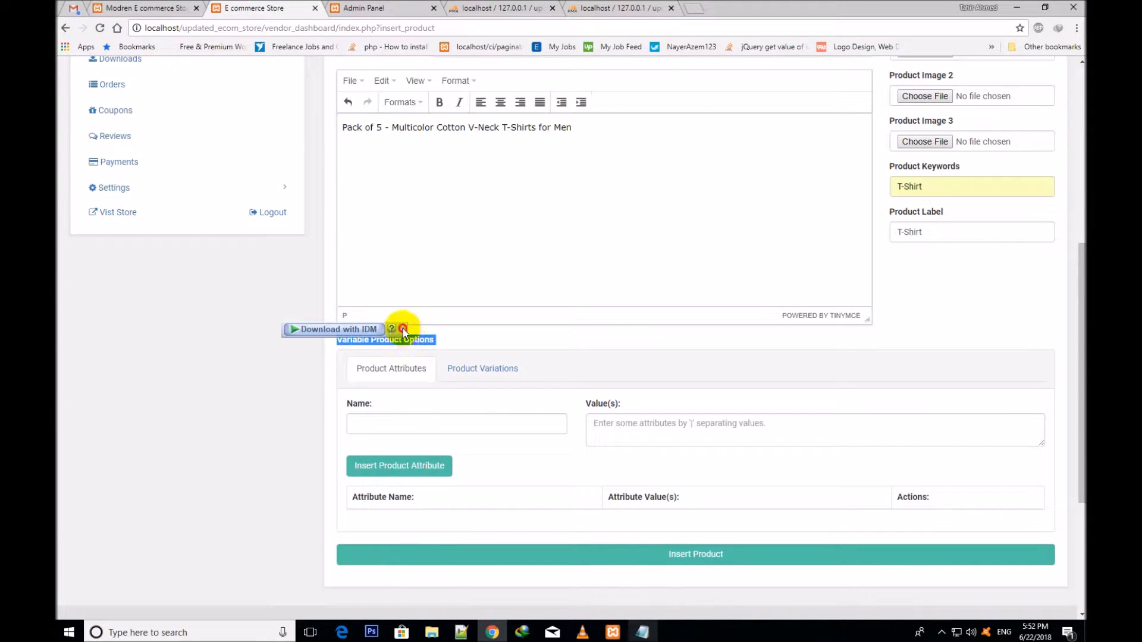
{"action": "triple_click", "coordinate": [369, 343]}
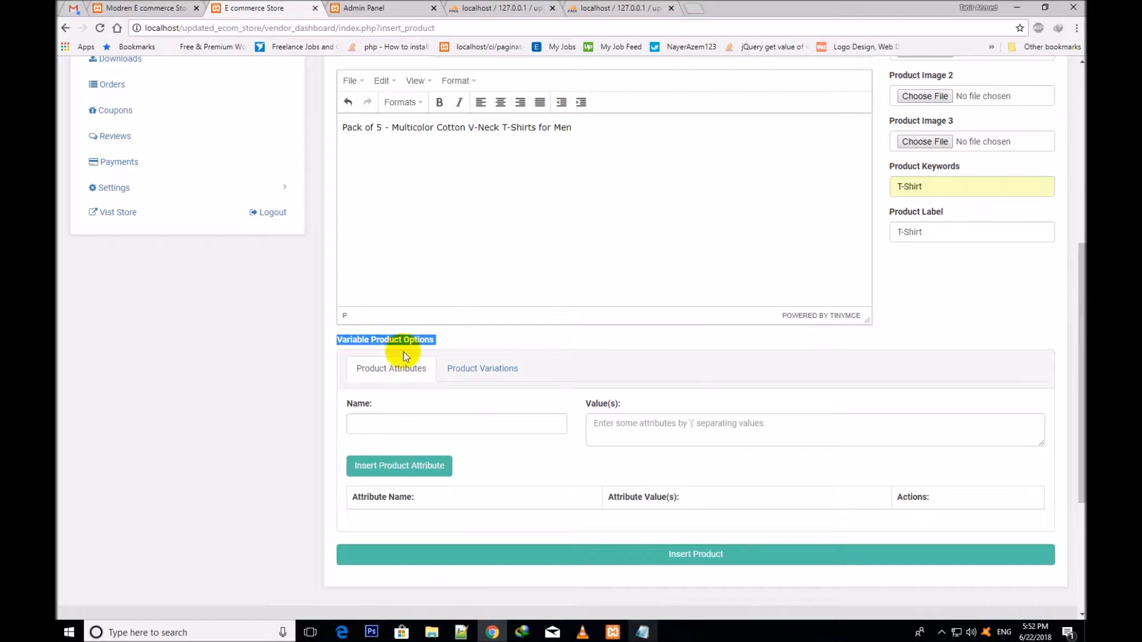
{"action": "left_click", "coordinate": [389, 352]}
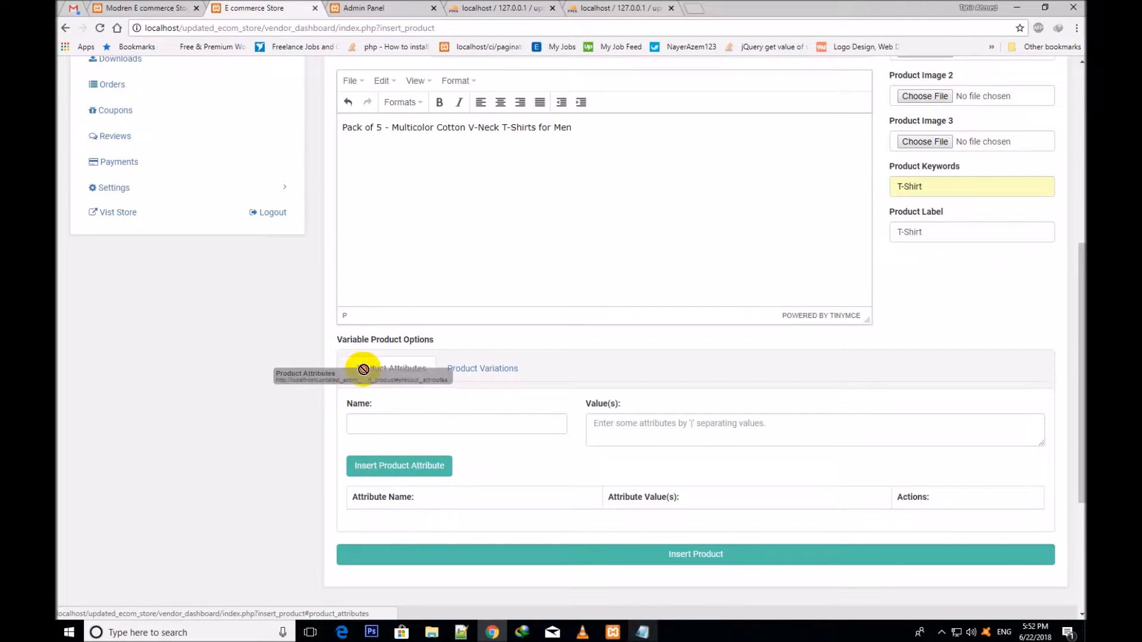
{"action": "left_click_drag", "start_coordinate": [341, 372], "coordinate": [374, 369]}
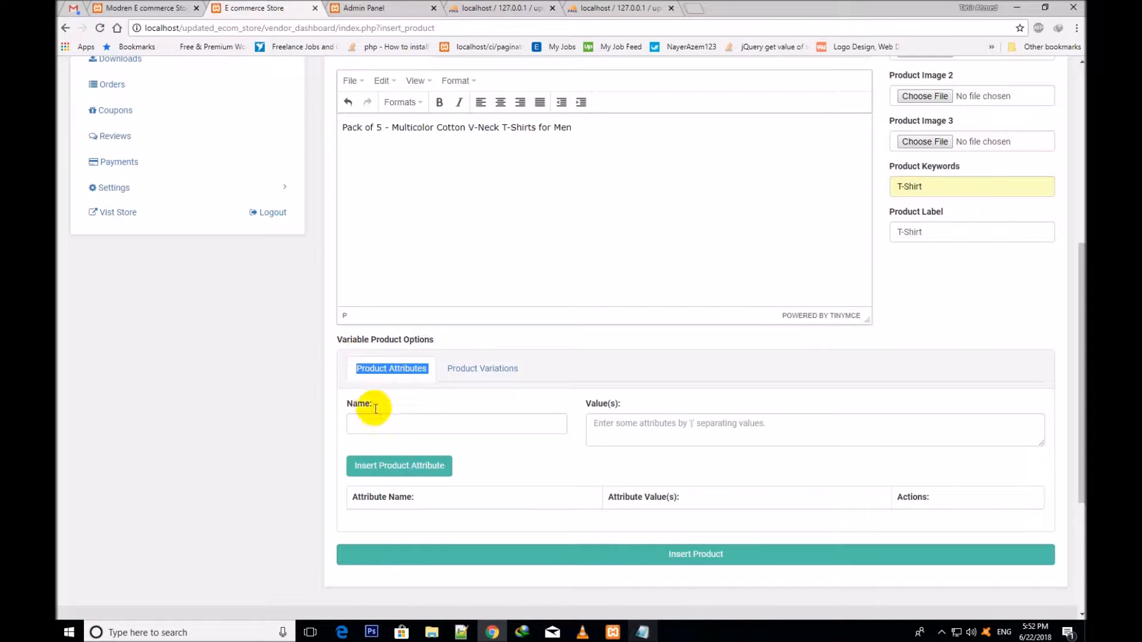
{"action": "left_click", "coordinate": [387, 424]}
{"action": "left_click", "coordinate": [419, 420]}
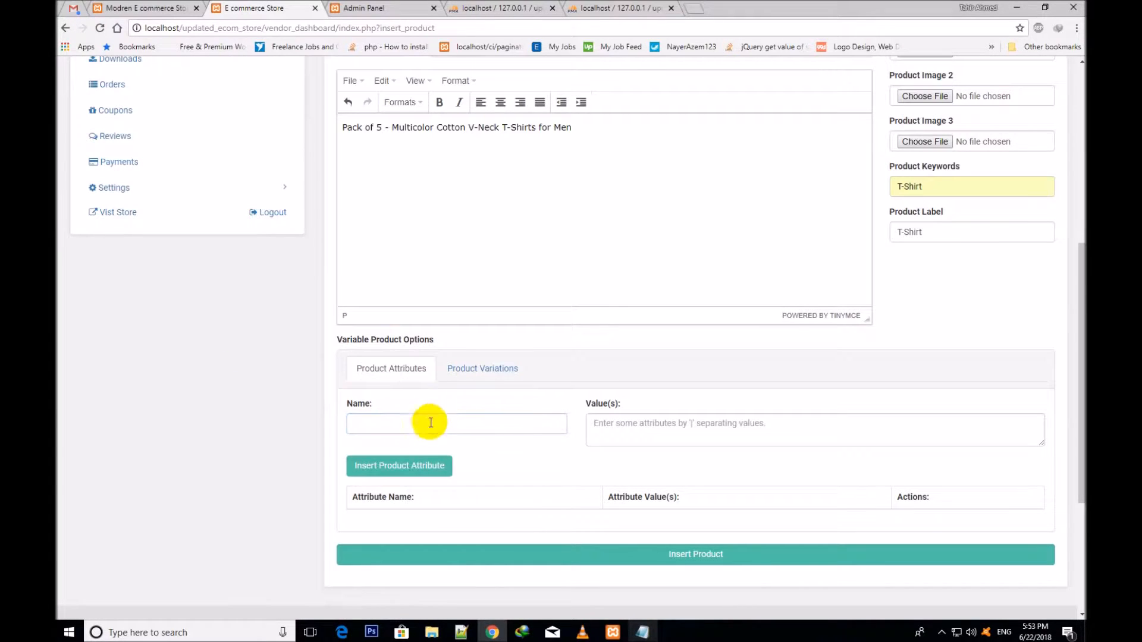
{"action": "left_click", "coordinate": [464, 424]}
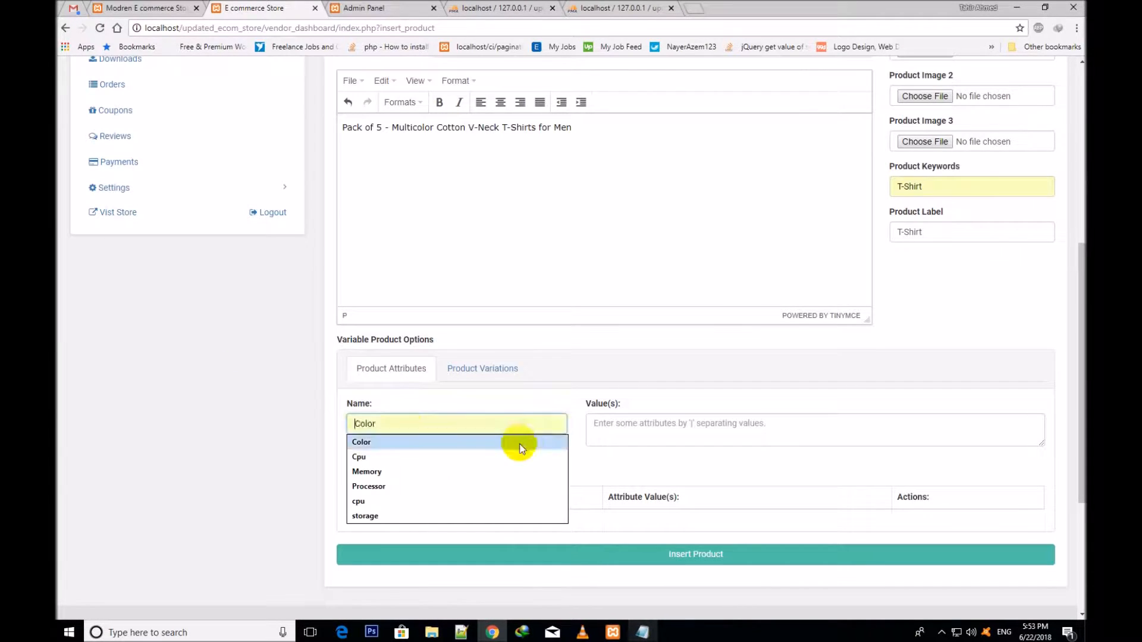
{"action": "left_click", "coordinate": [517, 407]}
{"action": "left_click", "coordinate": [476, 421]}
{"action": "left_click", "coordinate": [684, 434]}
{"action": "left_click", "coordinate": [354, 405]}
{"action": "left_click", "coordinate": [612, 408]}
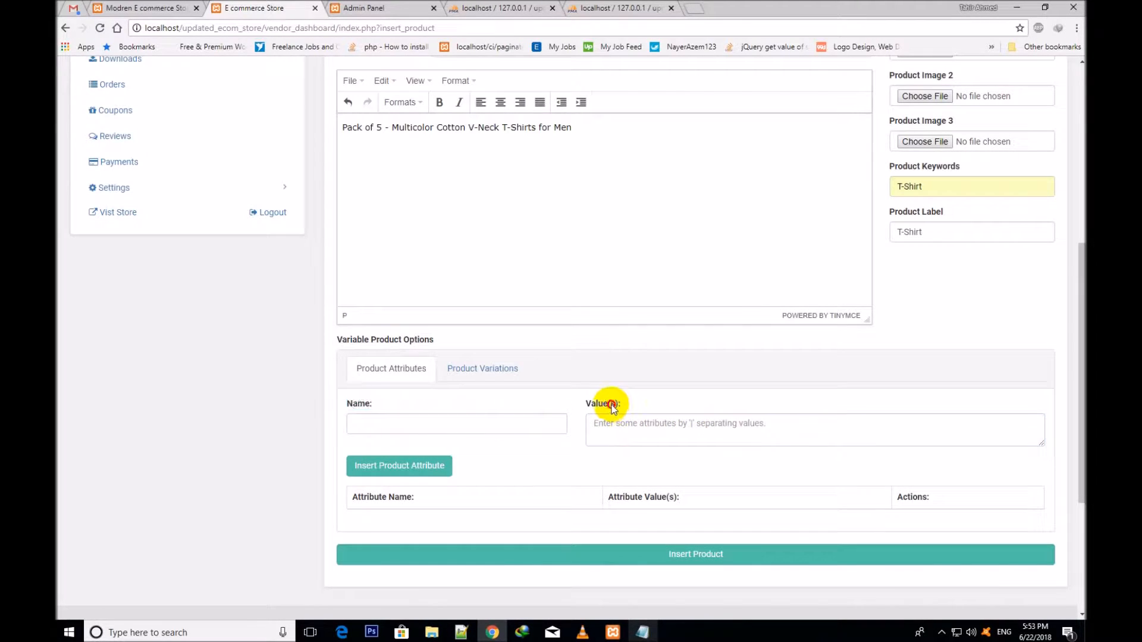
{"action": "left_click", "coordinate": [619, 433]}
{"action": "left_click", "coordinate": [480, 413]}
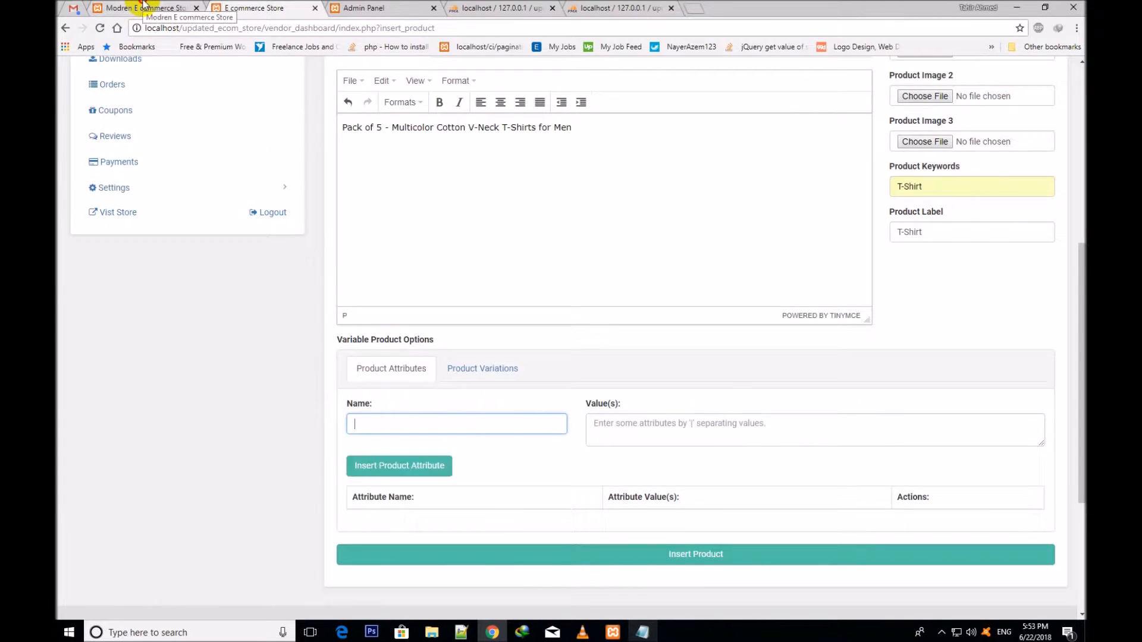
Open the Apple iMac product page in the store's shop and compare its Processor option with the attribute name and value fields.
{"action": "left_click", "coordinate": [143, 8]}
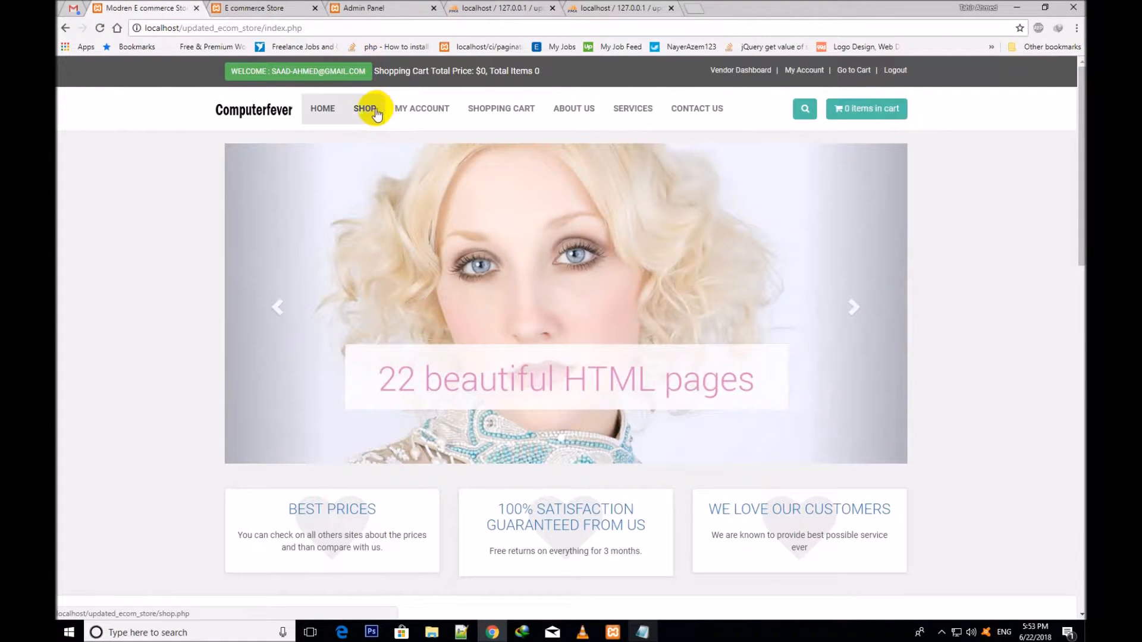
{"action": "left_click", "coordinate": [374, 113]}
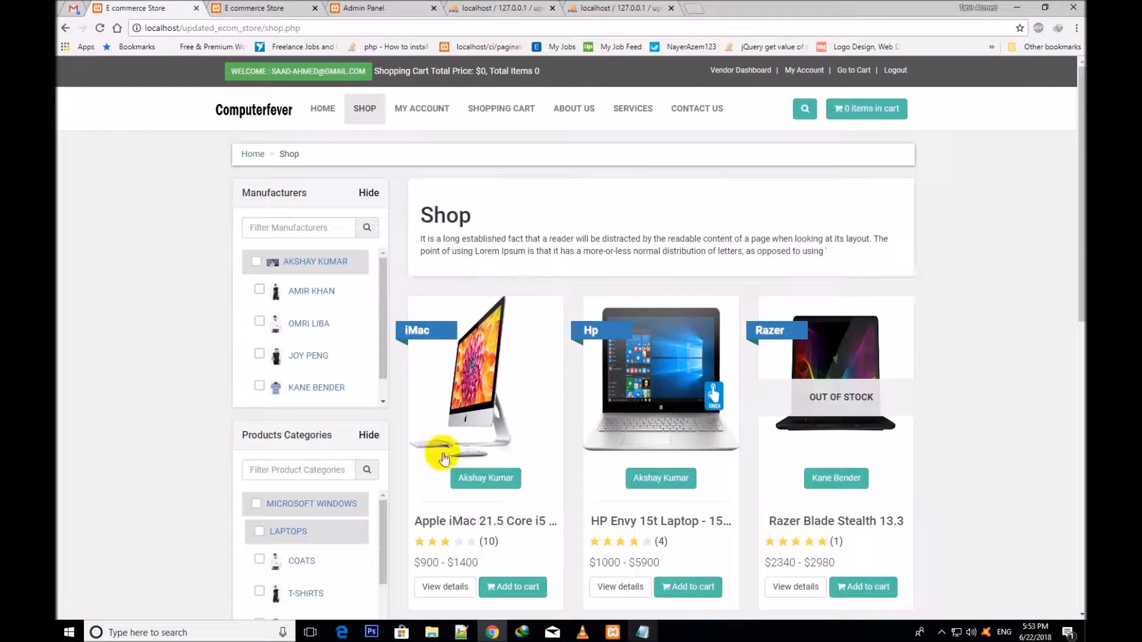
{"action": "left_click", "coordinate": [476, 390]}
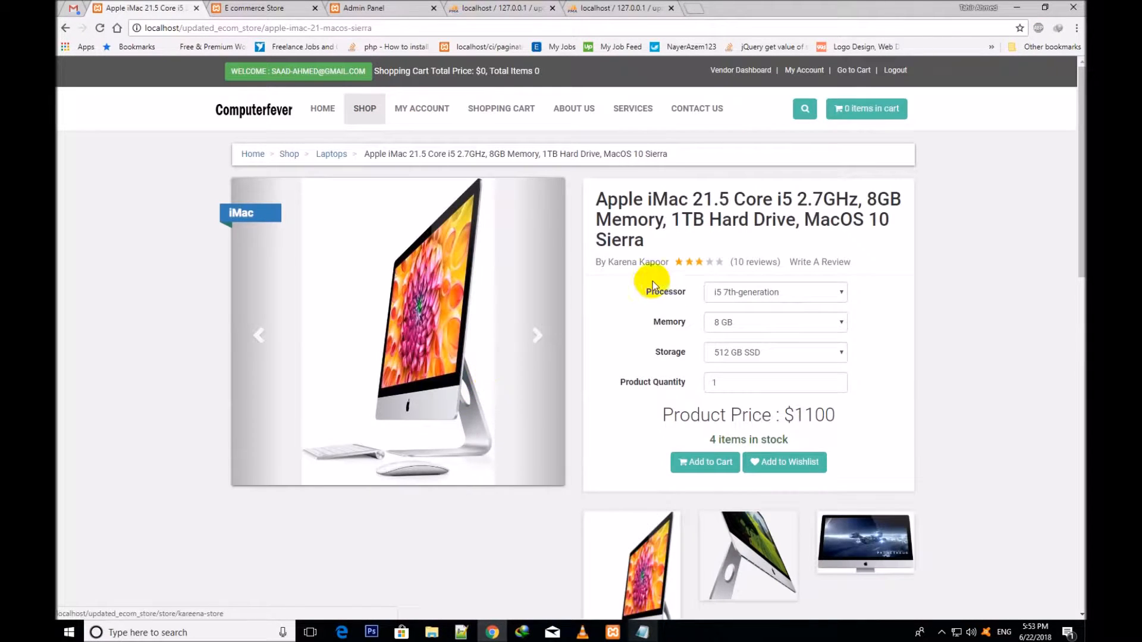
{"action": "left_click_drag", "start_coordinate": [685, 296], "coordinate": [656, 293]}
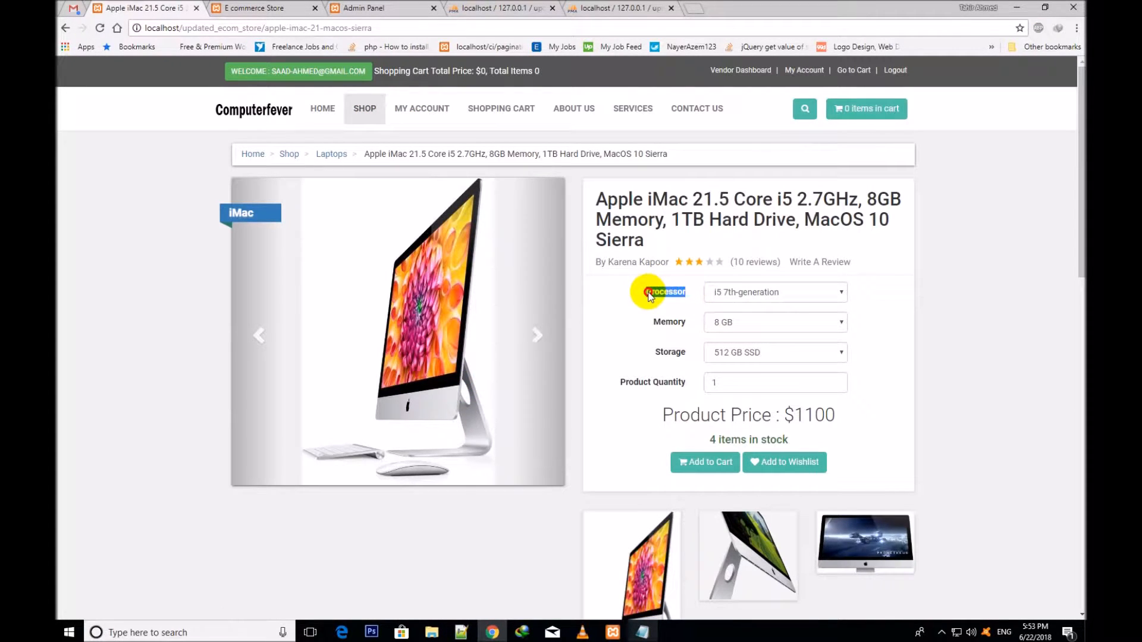
{"action": "key", "text": "ctrl+Tab"}
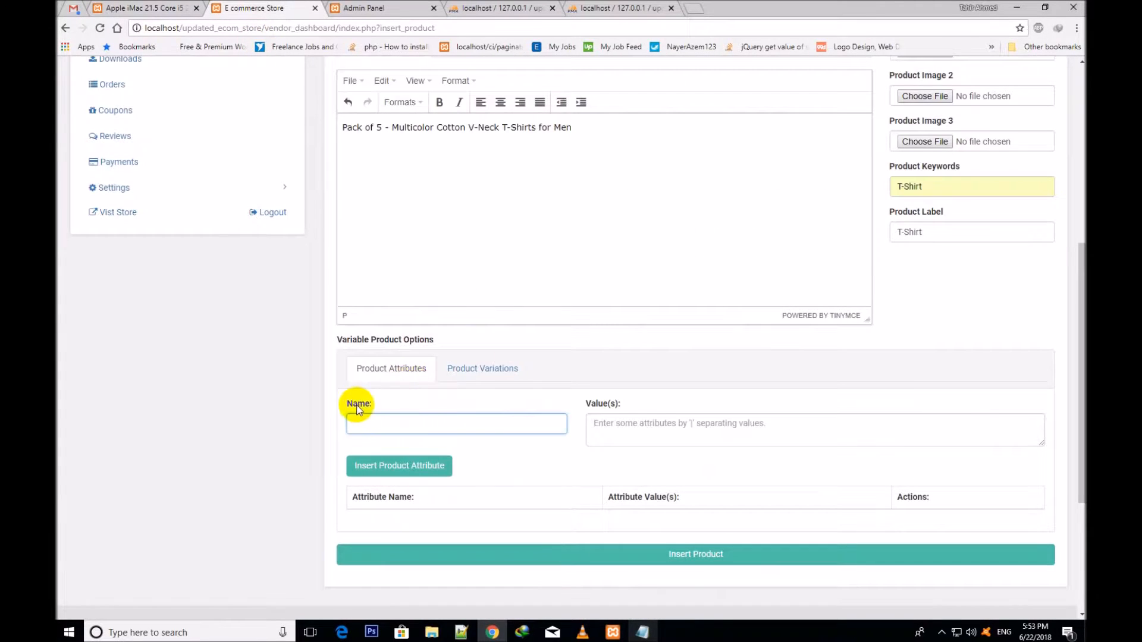
{"action": "triple_click", "coordinate": [601, 403]}
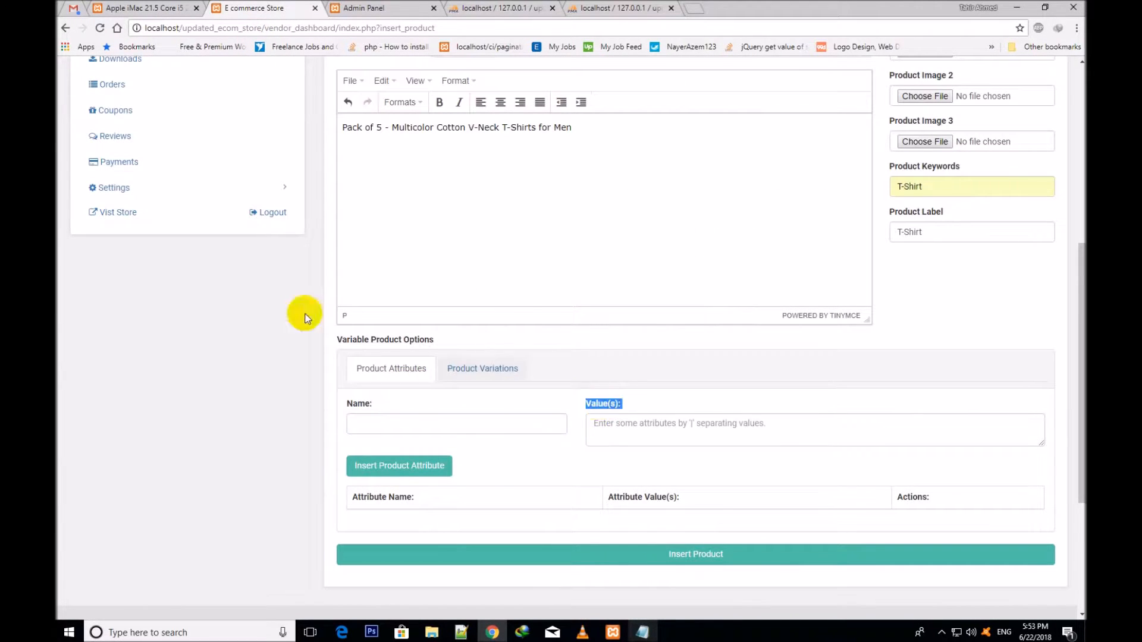
Examine the Processor, Memory and Storage choices on the iMac page, resetting Storage and Memory to Choose an option.
{"action": "left_click", "coordinate": [144, 7]}
{"action": "left_click", "coordinate": [734, 294]}
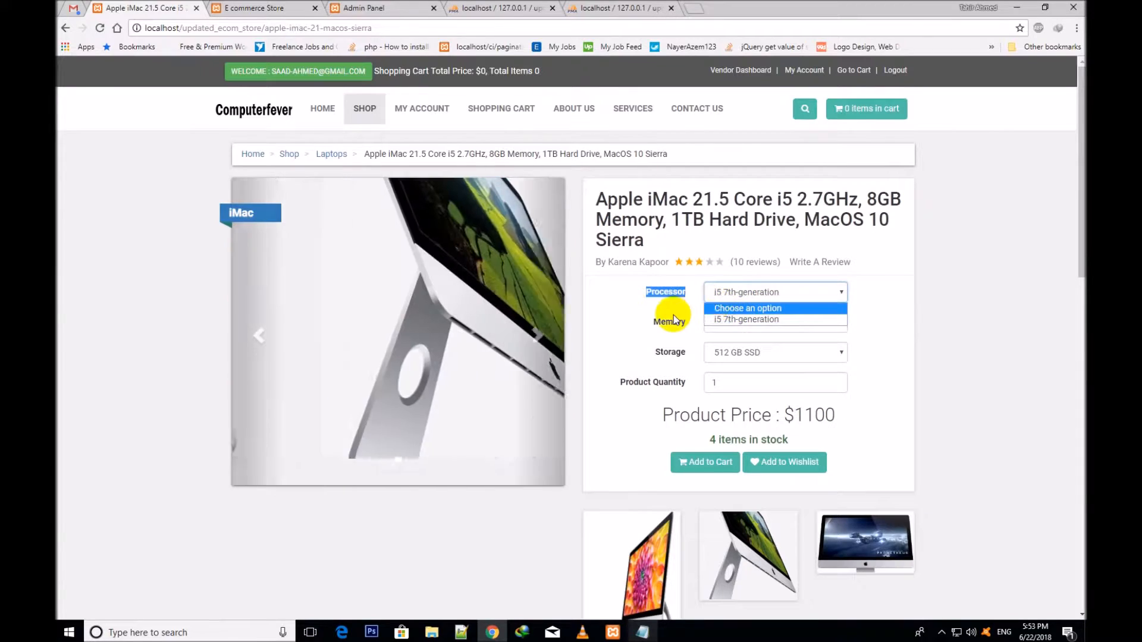
{"action": "left_click", "coordinate": [733, 356]}
{"action": "left_click", "coordinate": [734, 368]}
{"action": "left_click", "coordinate": [727, 324]}
{"action": "left_click", "coordinate": [732, 337]}
{"action": "left_click", "coordinate": [744, 292]}
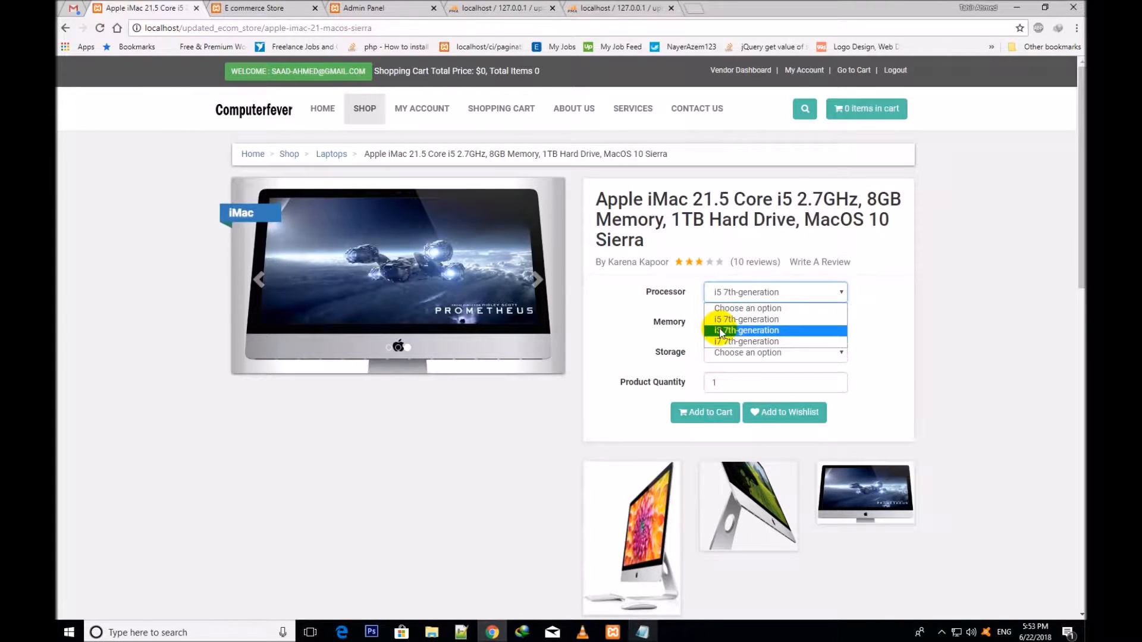
{"action": "left_click", "coordinate": [269, 8]}
{"action": "left_click", "coordinate": [269, 7]}
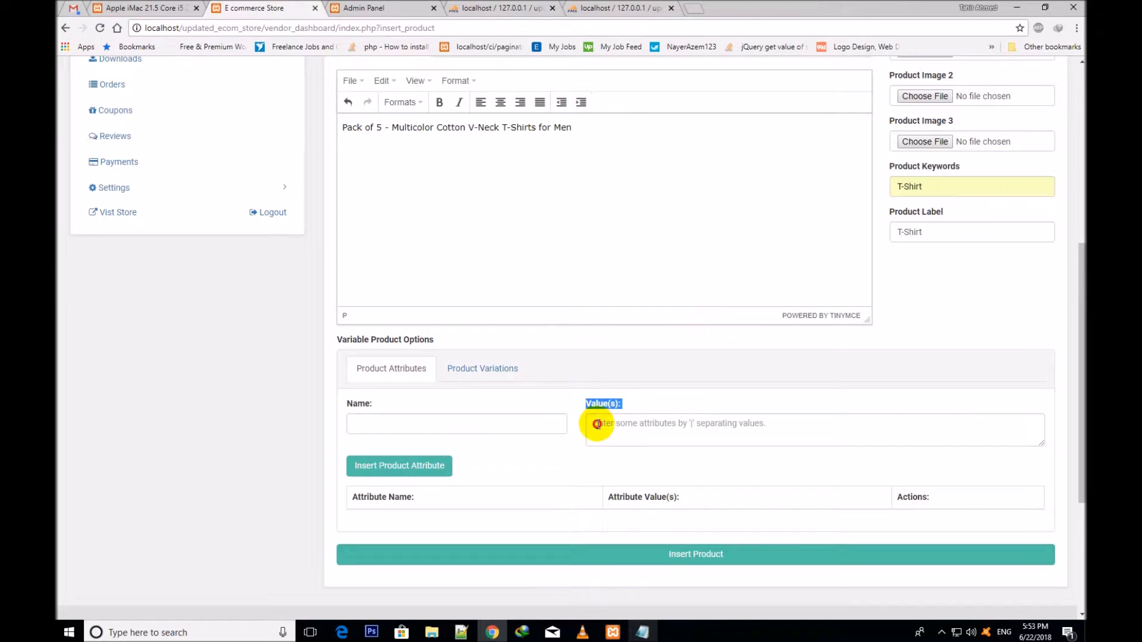
Check the product title in the new product form for the kind of item the attributes must describe.
{"action": "left_click", "coordinate": [366, 423]}
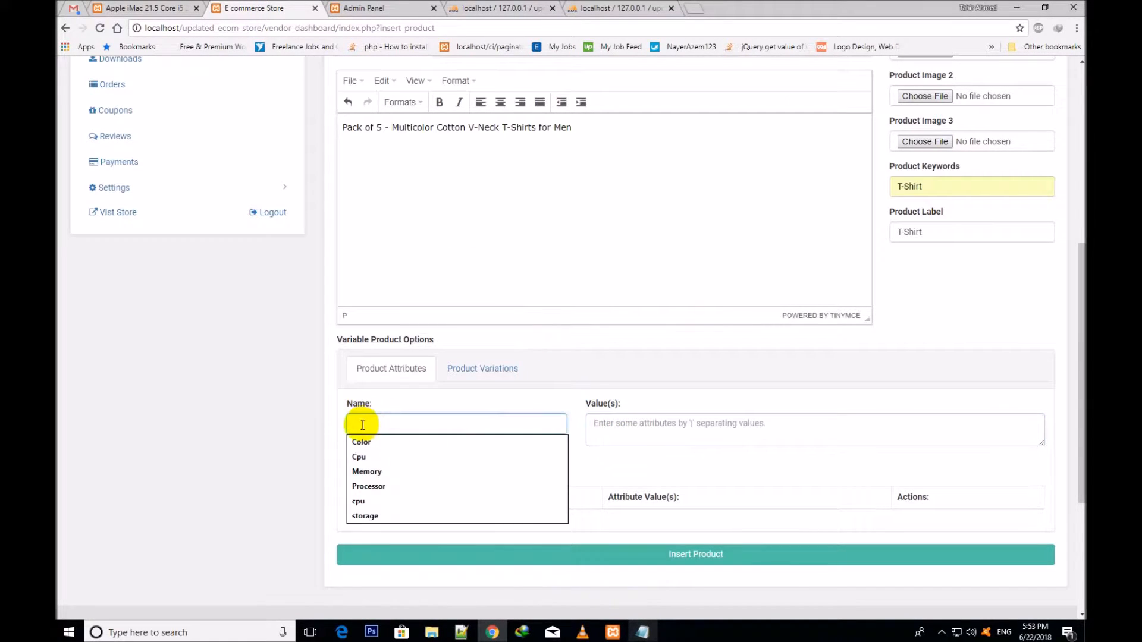
{"action": "left_click", "coordinate": [380, 404]}
{"action": "left_click_drag", "start_coordinate": [1077, 315], "coordinate": [1061, 89]}
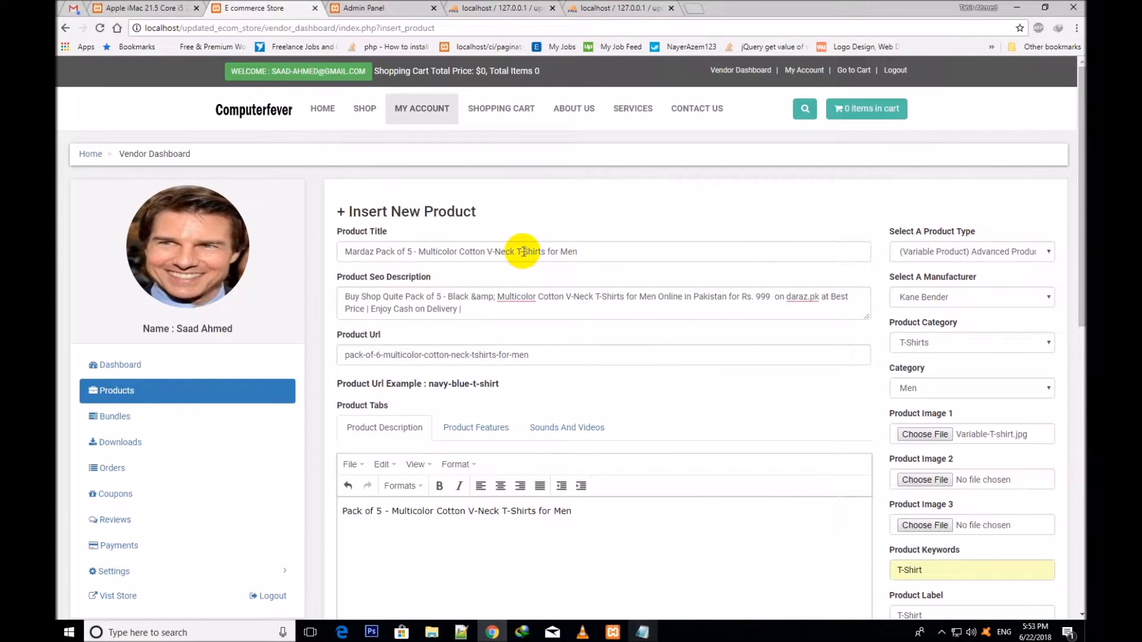
{"action": "left_click_drag", "start_coordinate": [545, 255], "coordinate": [517, 255]}
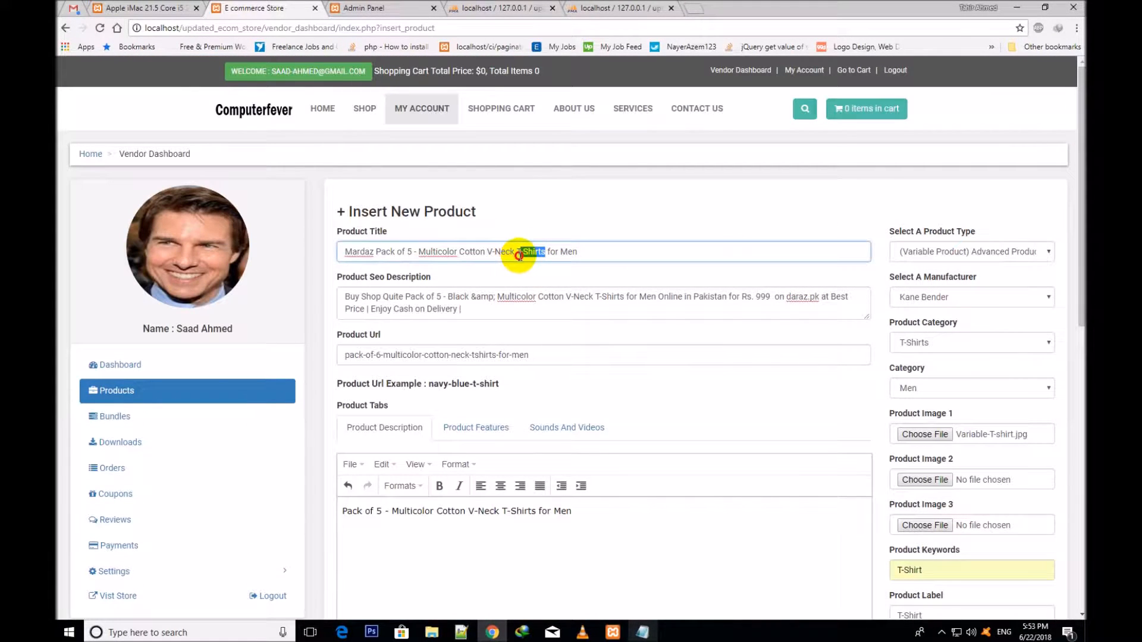
{"action": "left_click_drag", "start_coordinate": [1077, 173], "coordinate": [1065, 383]}
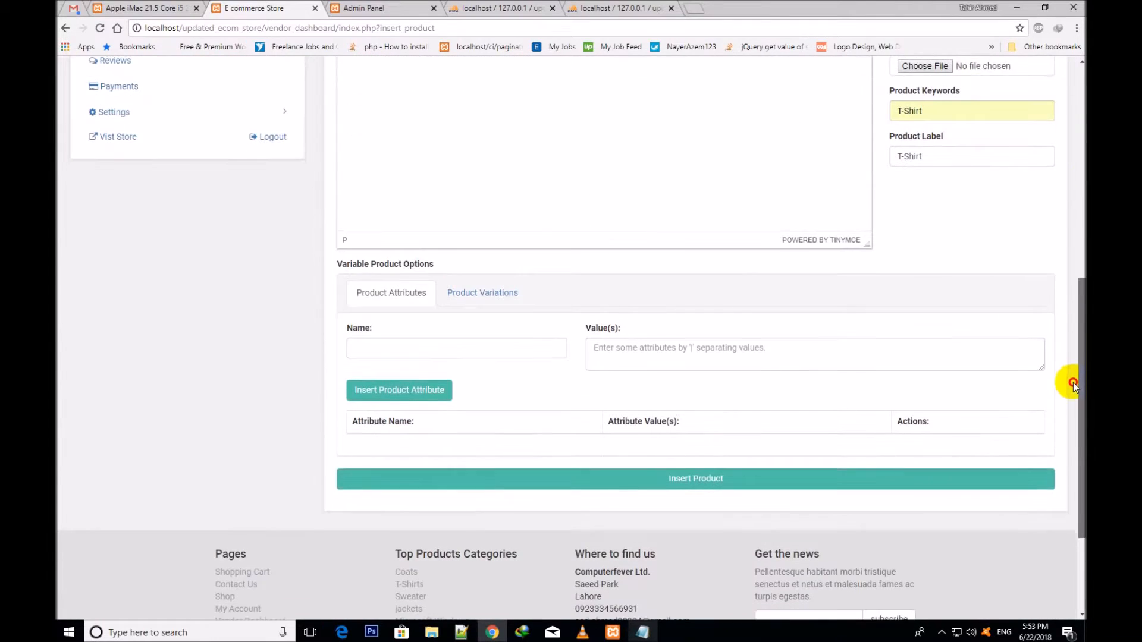
Copy Size from the attribute details in the Notepad file into the product attribute's name.
{"action": "left_click", "coordinate": [378, 346]}
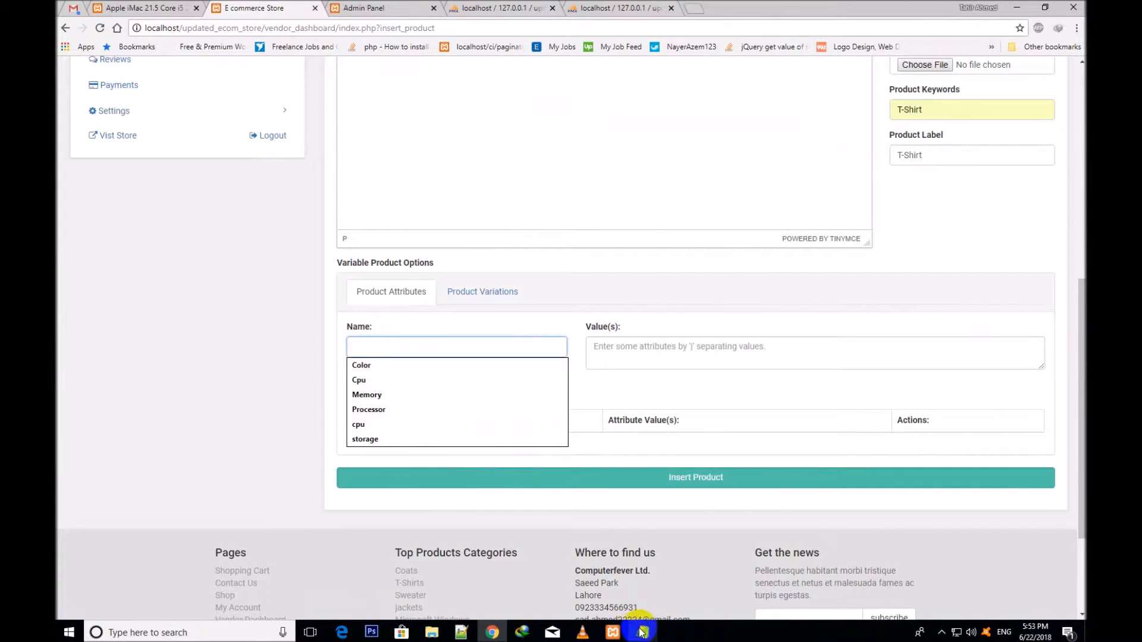
{"action": "key", "text": "alt+Tab"}
{"action": "left_click", "coordinate": [605, 447]}
{"action": "left_click_drag", "start_coordinate": [1052, 256], "coordinate": [1050, 331]}
{"action": "left_click_drag", "start_coordinate": [594, 282], "coordinate": [434, 282]}
{"action": "left_click", "coordinate": [452, 317]}
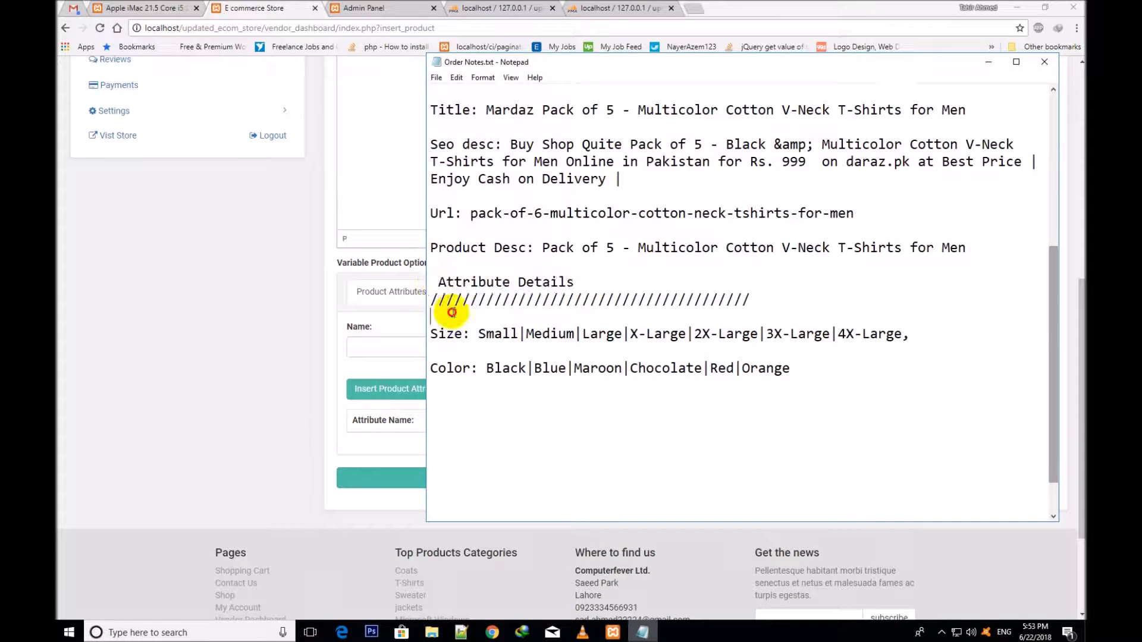
{"action": "left_click_drag", "start_coordinate": [464, 341], "coordinate": [431, 335]}
{"action": "key", "text": "ctrl+c"}
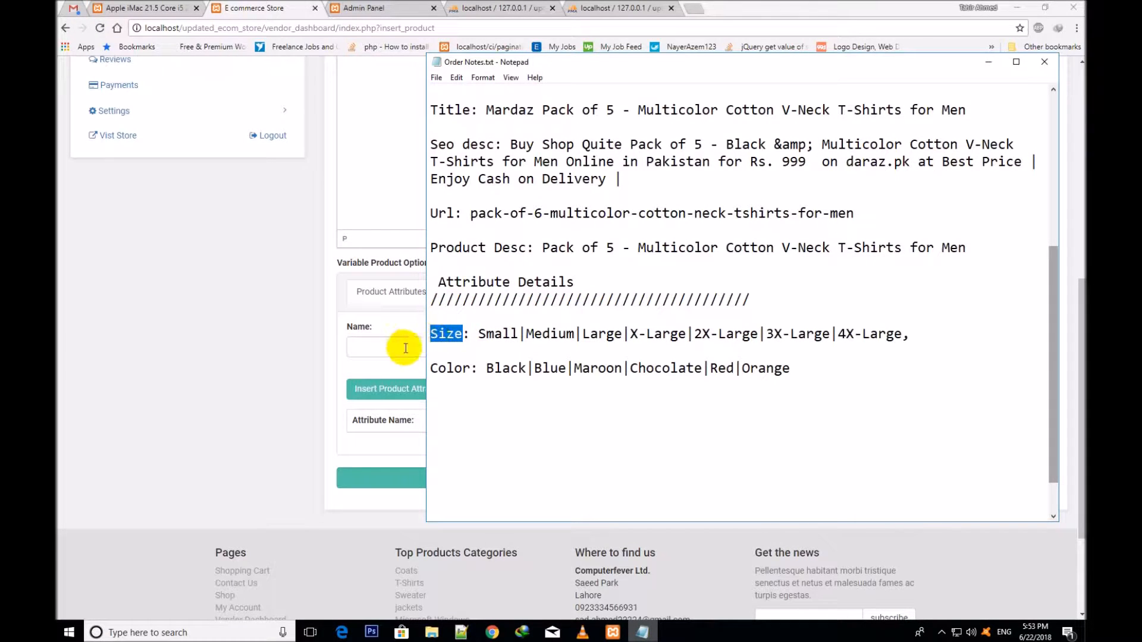
{"action": "left_click", "coordinate": [363, 354]}
{"action": "key", "text": "ctrl+v"}
{"action": "left_click", "coordinate": [516, 368]}
Copy Small|Medium|Large|X-Large|2X-Large|3X-Large|4X-Large from the Notepad file into the Size attribute's values.
{"action": "left_click", "coordinate": [645, 632]}
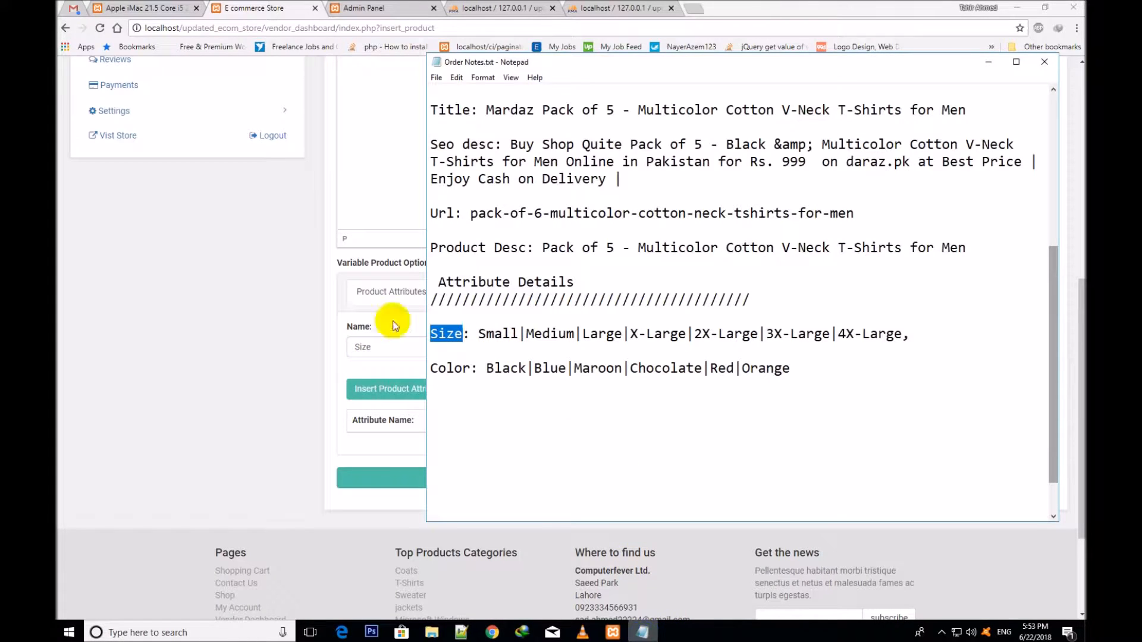
{"action": "left_click_drag", "start_coordinate": [481, 336], "coordinate": [897, 331]}
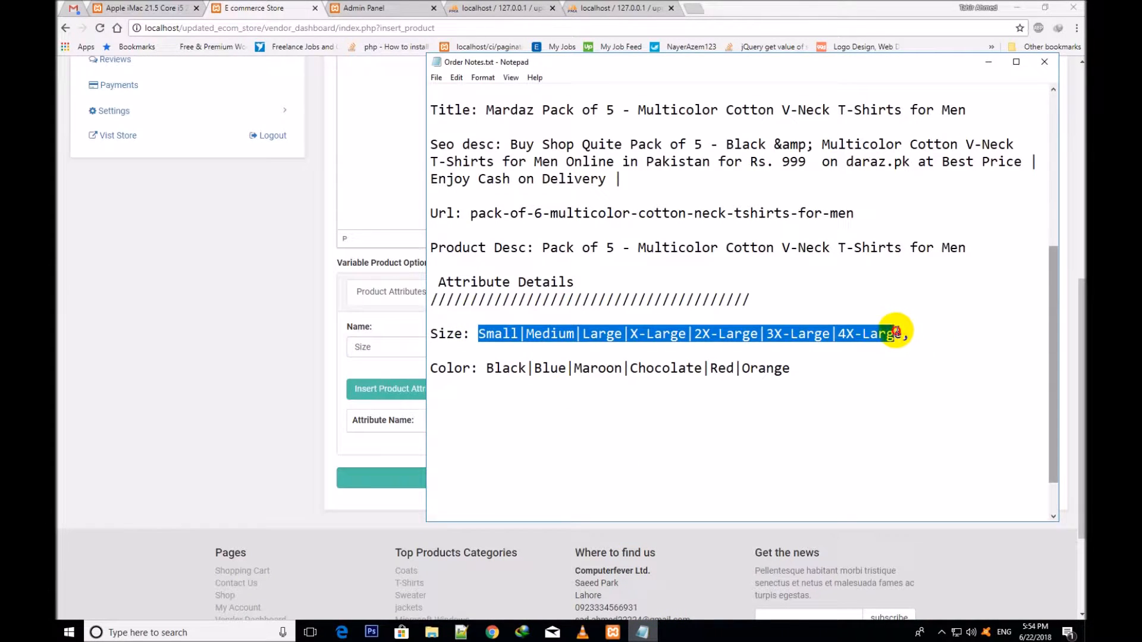
{"action": "right_click", "coordinate": [836, 328]}
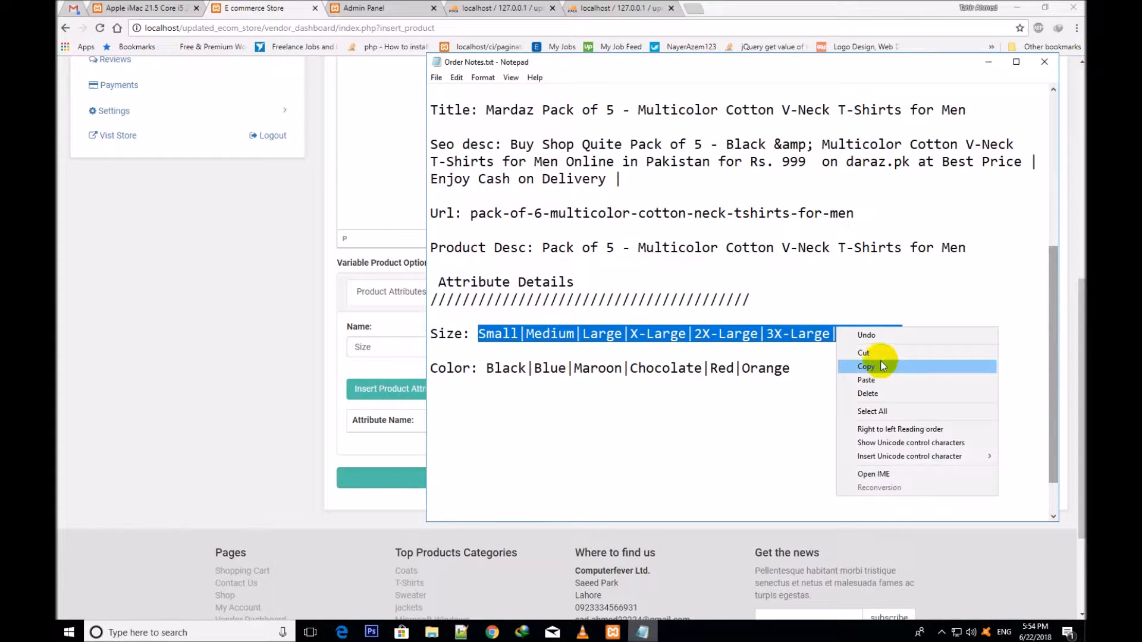
{"action": "left_click", "coordinate": [880, 362]}
{"action": "left_click", "coordinate": [386, 347]}
{"action": "left_click", "coordinate": [599, 347]}
{"action": "key", "text": "ctrl+v"}
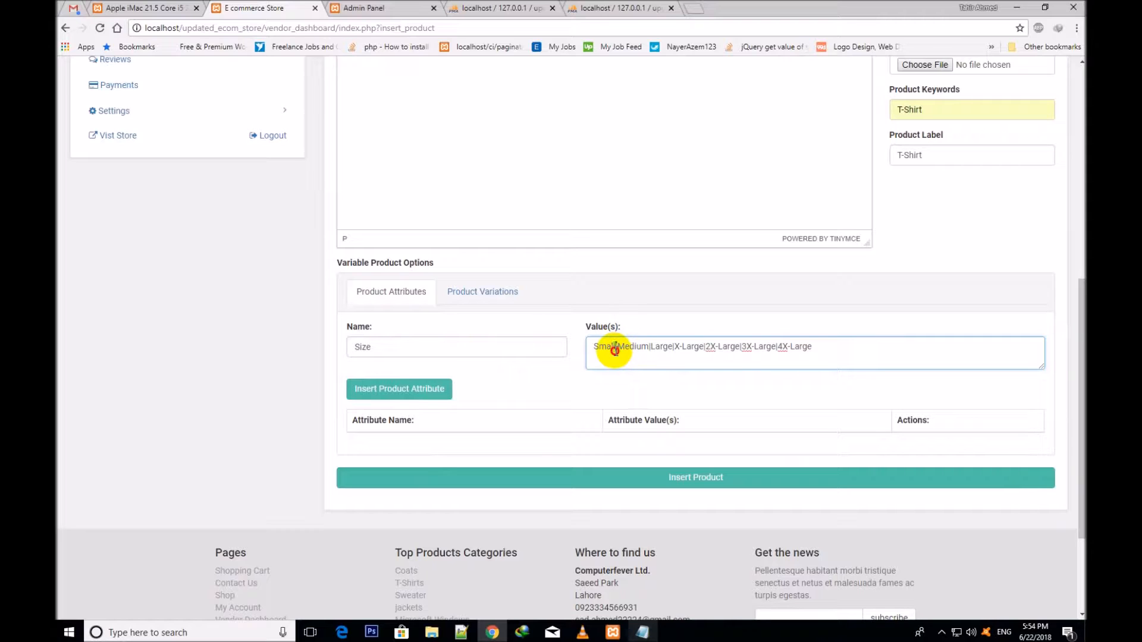
{"action": "left_click", "coordinate": [673, 350]}
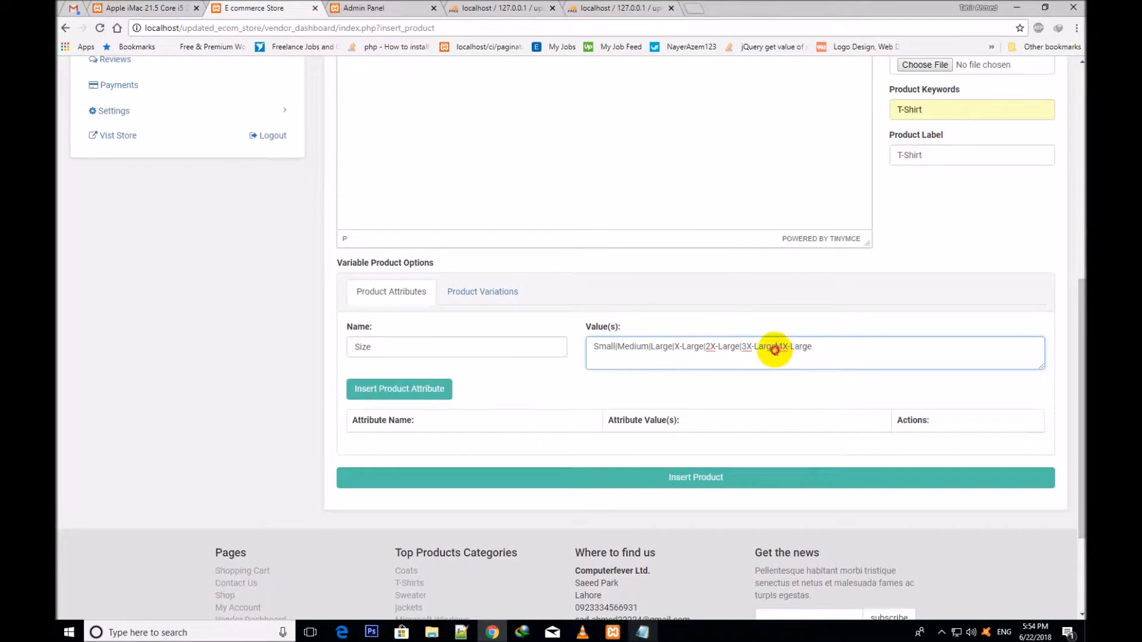
Try appending 5X-Large to the Size values after a pipe separator, and remove it again.
{"action": "left_click", "coordinate": [831, 345]}
{"action": "type", "text": "|"}
{"action": "left_click_drag", "start_coordinate": [830, 358], "coordinate": [794, 349]}
{"action": "key", "text": "ctrl+c"}
{"action": "left_click", "coordinate": [837, 350]}
{"action": "key", "text": "ctrl+v"}
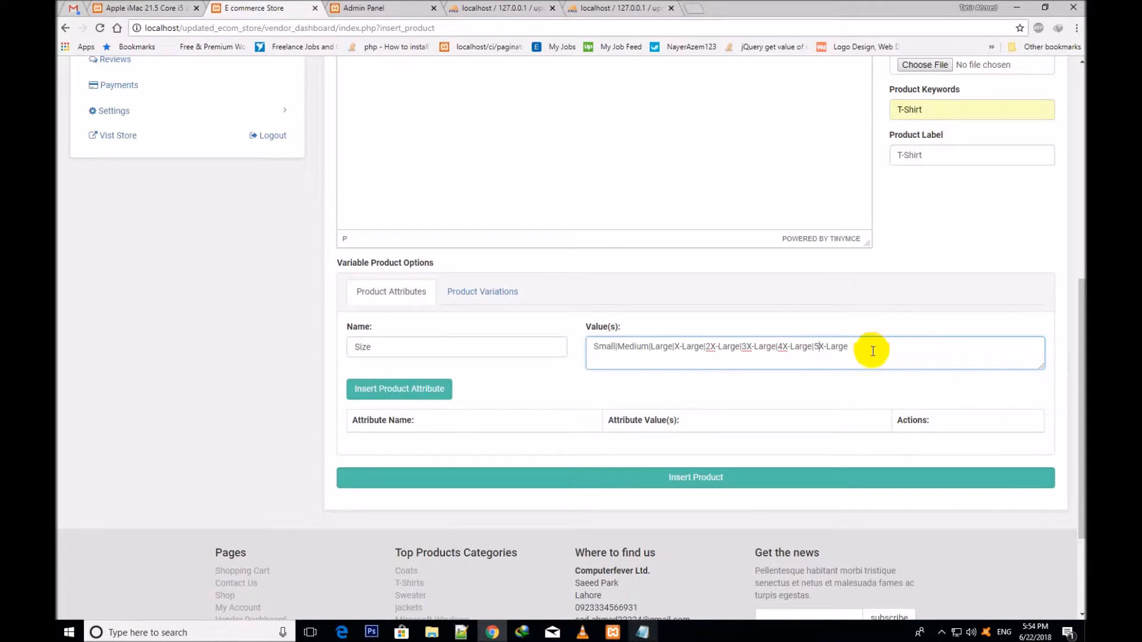
{"action": "left_click", "coordinate": [823, 349]}
{"action": "left_click_drag", "start_coordinate": [813, 349], "coordinate": [849, 351]}
{"action": "key", "text": "BackSpace"}
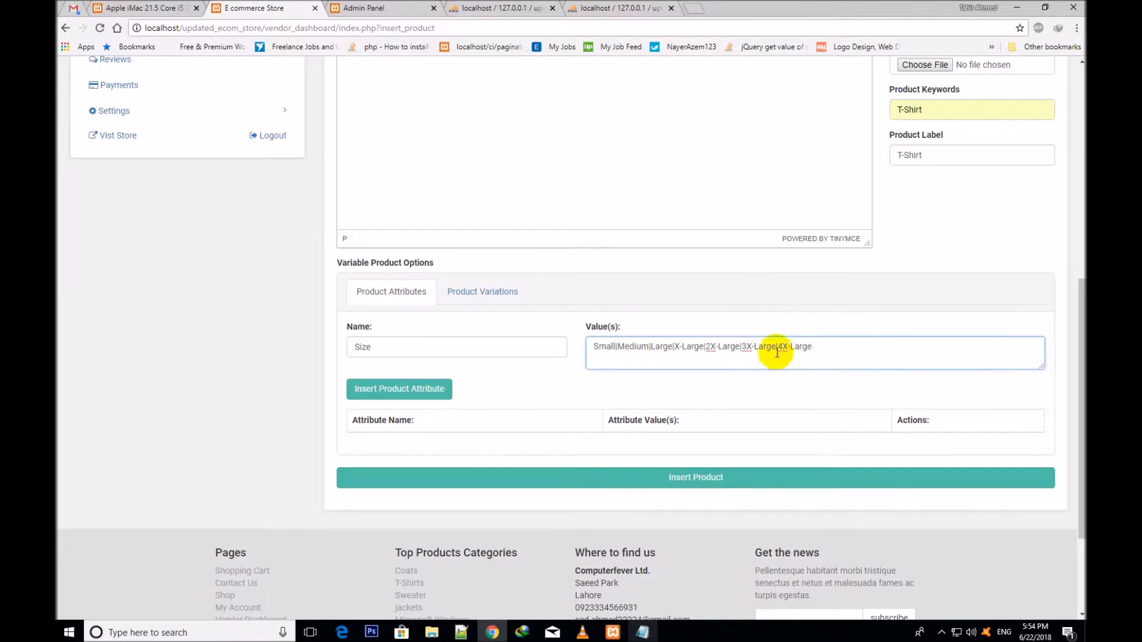
Insert the Size attribute into the product and check its values in the attribute list.
{"action": "left_click", "coordinate": [439, 387]}
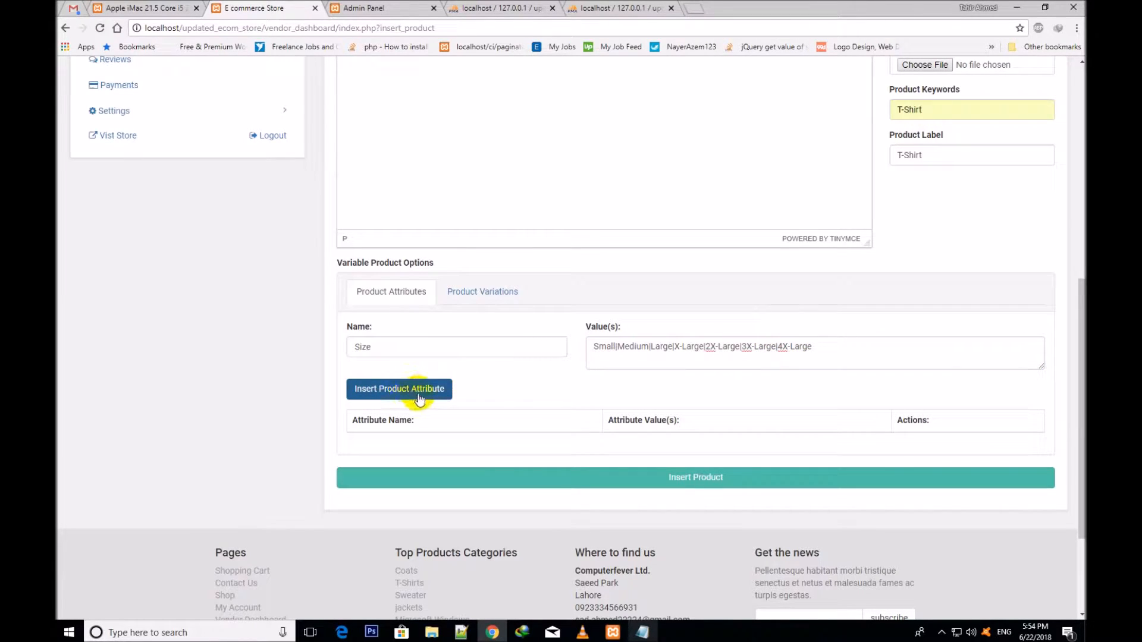
{"action": "left_click", "coordinate": [420, 395]}
{"action": "triple_click", "coordinate": [610, 446]}
{"action": "left_click", "coordinate": [660, 446]}
Copy Color from the Notepad file into the name of a second product attribute.
{"action": "left_click", "coordinate": [384, 347]}
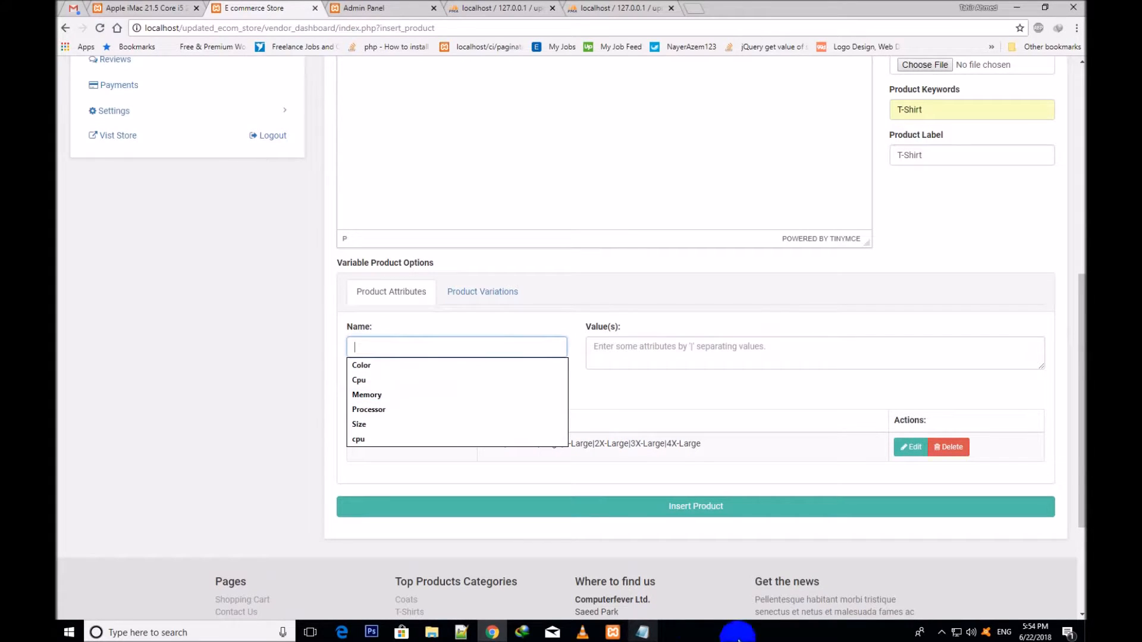
{"action": "left_click", "coordinate": [643, 632]}
{"action": "left_click", "coordinate": [504, 376]}
{"action": "left_click_drag", "start_coordinate": [465, 363], "coordinate": [449, 364]}
{"action": "double_click", "coordinate": [465, 369]}
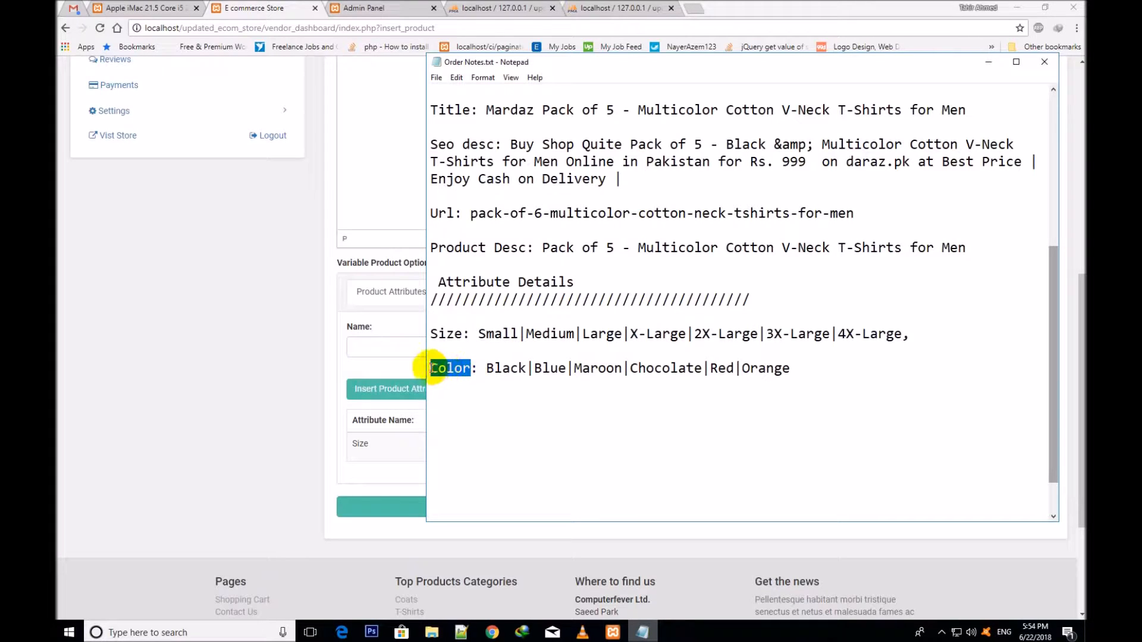
{"action": "key", "text": "ctrl+c"}
{"action": "left_click", "coordinate": [361, 348]}
{"action": "key", "text": "ctrl+v"}
{"action": "left_click", "coordinate": [625, 343]}
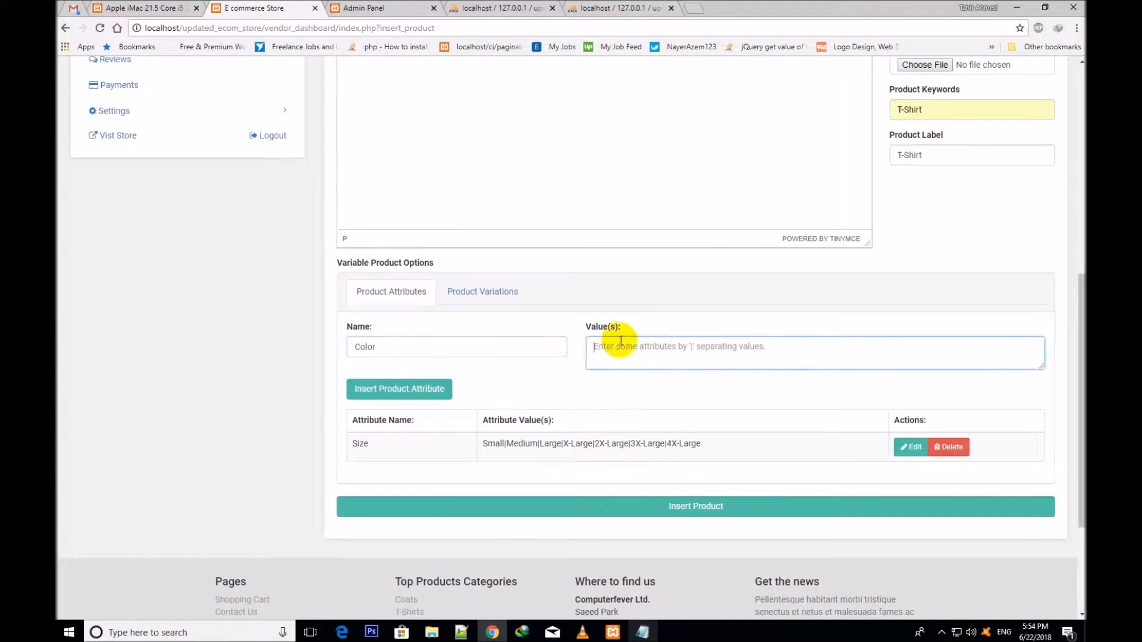
Copy Black|Blue|Maroon|Chocolate|Red|Orange from the Notepad file into the Color attribute's values and insert the attribute.
{"action": "left_click", "coordinate": [644, 632]}
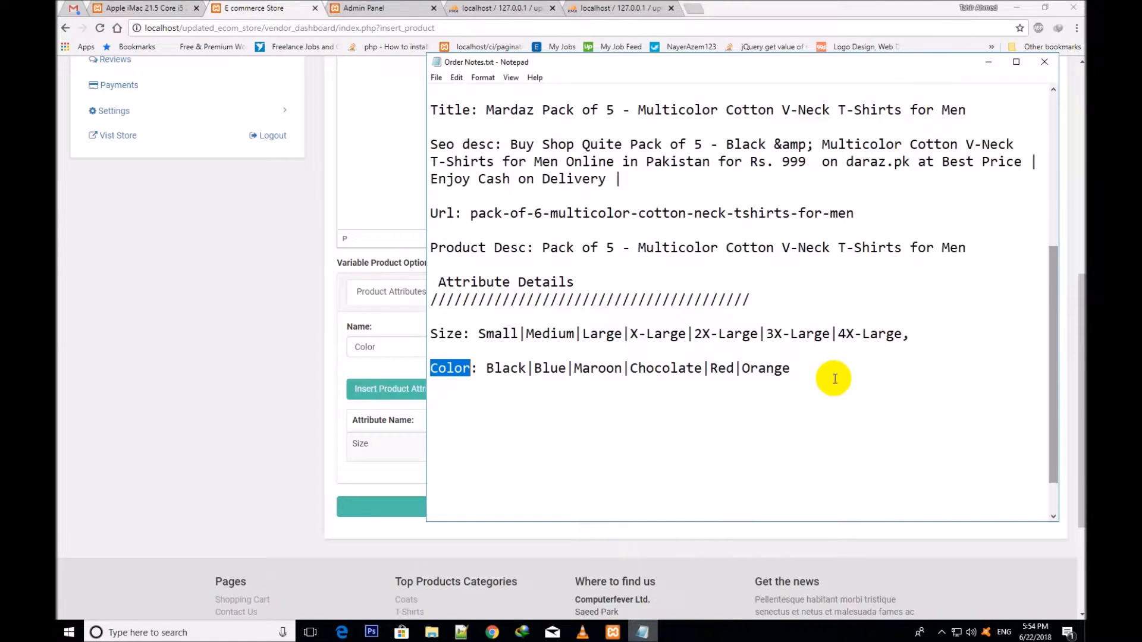
{"action": "left_click_drag", "start_coordinate": [792, 372], "coordinate": [483, 365]}
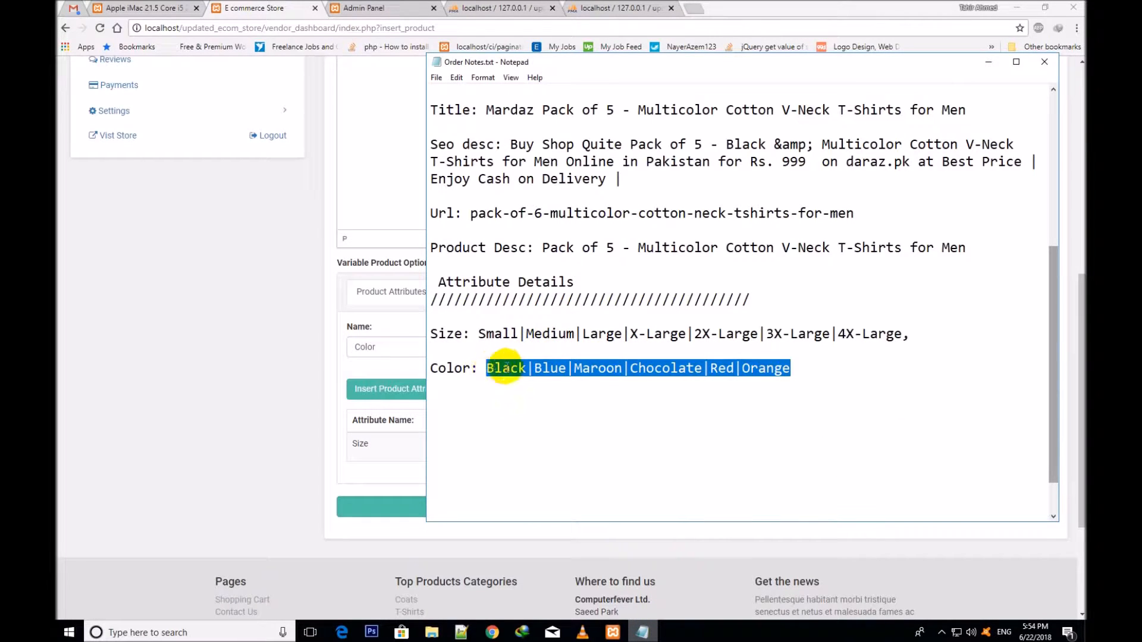
{"action": "key", "text": "ctrl+c"}
{"action": "left_click", "coordinate": [420, 365]}
{"action": "left_click", "coordinate": [632, 356]}
{"action": "key", "text": "ctrl+v"}
{"action": "left_click", "coordinate": [375, 397]}
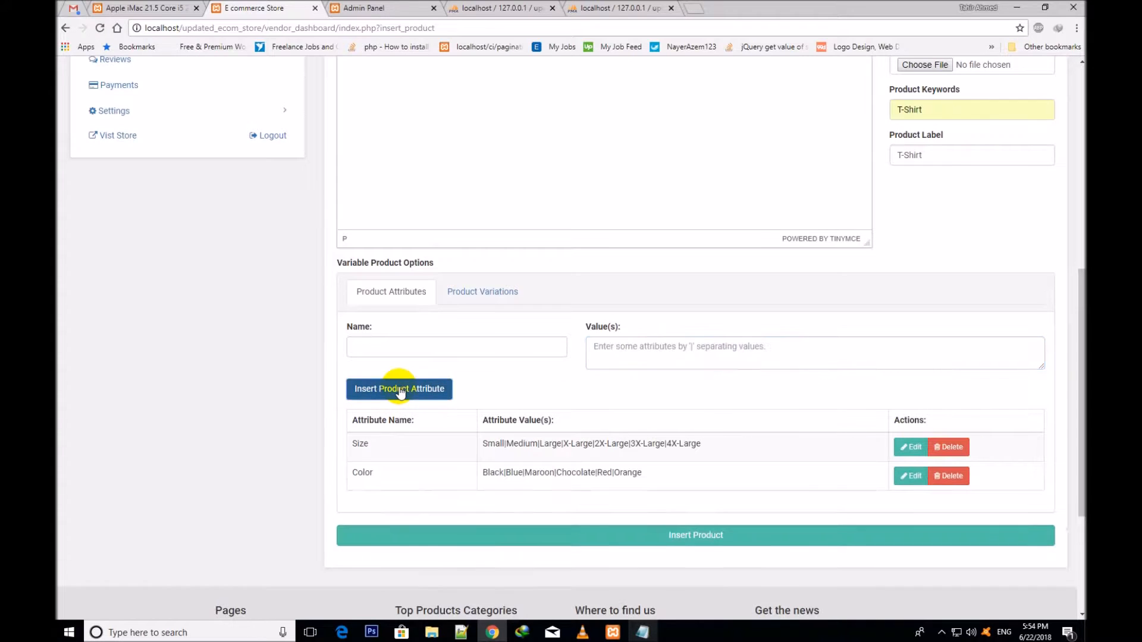
{"action": "left_click_drag", "start_coordinate": [326, 423], "coordinate": [644, 482]}
{"action": "left_click", "coordinate": [722, 482]}
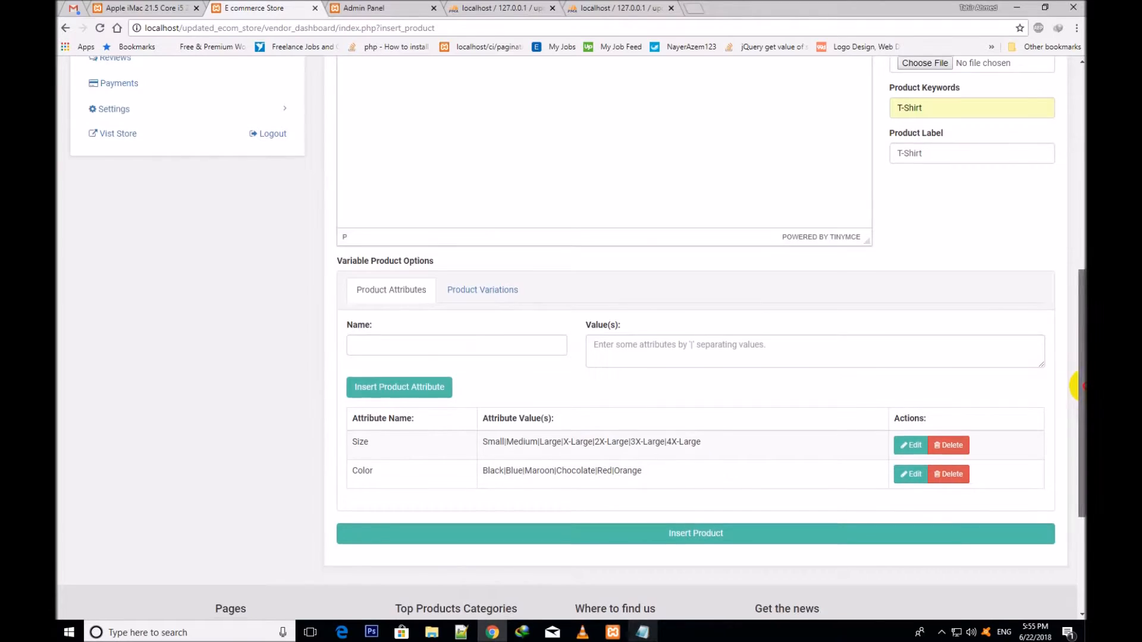
Edit the inserted Size attribute to remove 4X-Large from its values and save it.
{"action": "left_click_drag", "start_coordinate": [1080, 379], "coordinate": [1080, 416]}
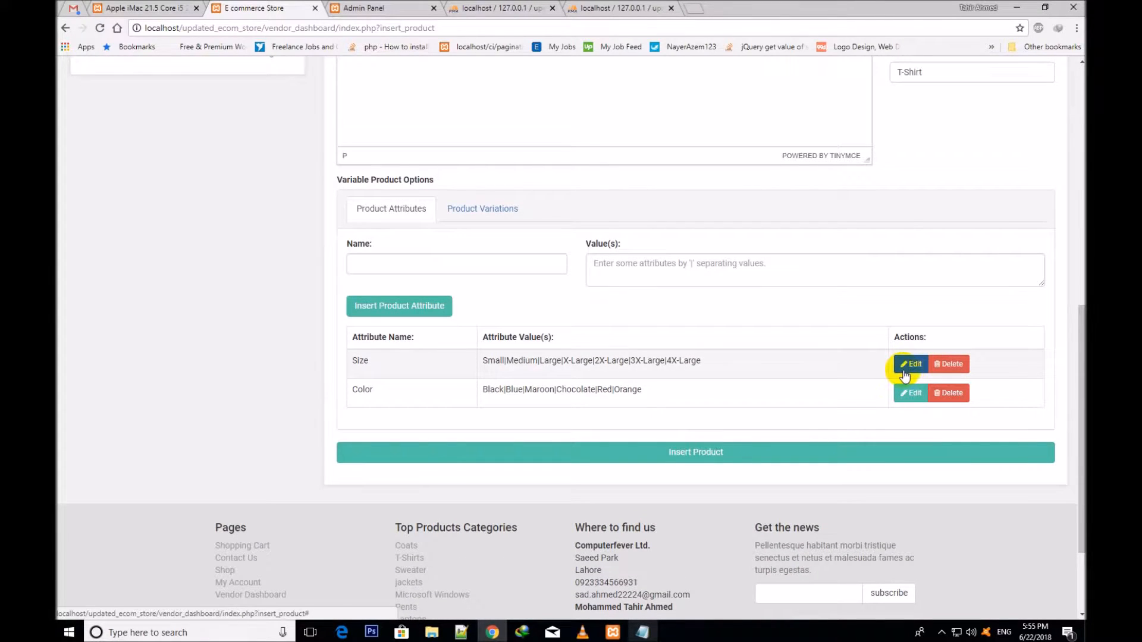
{"action": "left_click", "coordinate": [911, 364]}
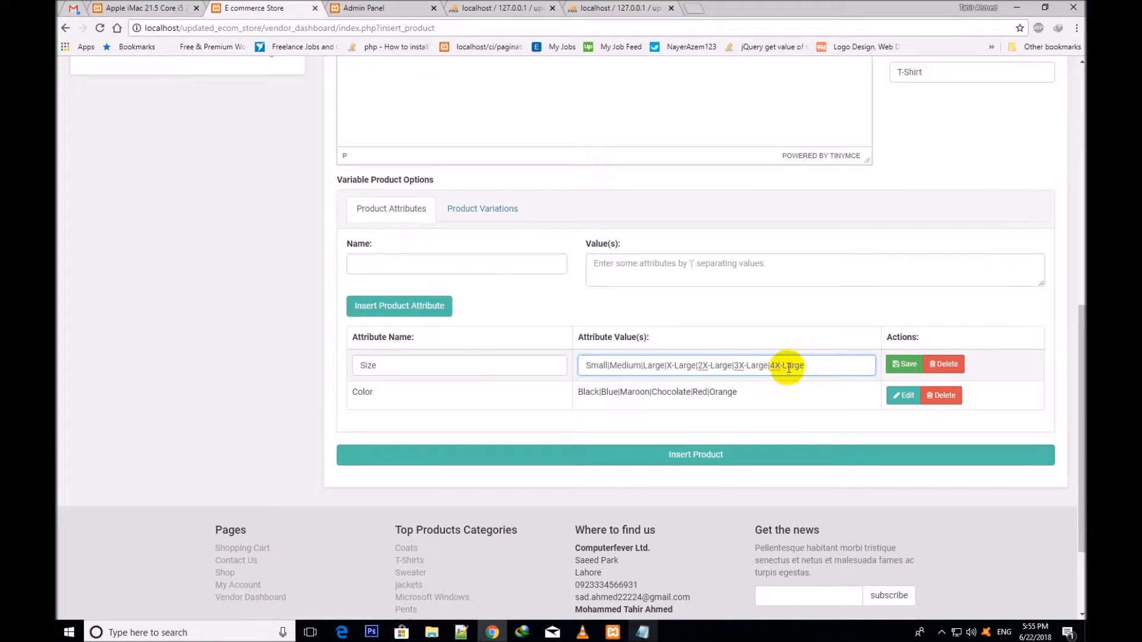
{"action": "left_click_drag", "start_coordinate": [769, 366], "coordinate": [819, 363]}
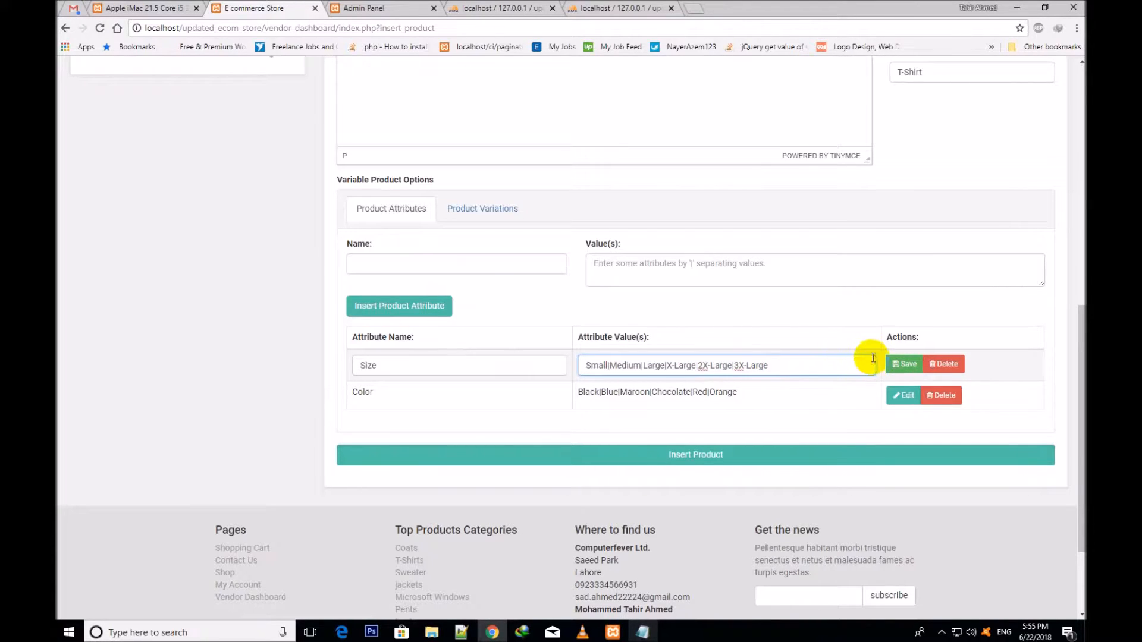
{"action": "left_click", "coordinate": [900, 364]}
{"action": "left_click_drag", "start_coordinate": [673, 362], "coordinate": [645, 363]}
{"action": "left_click", "coordinate": [692, 356]}
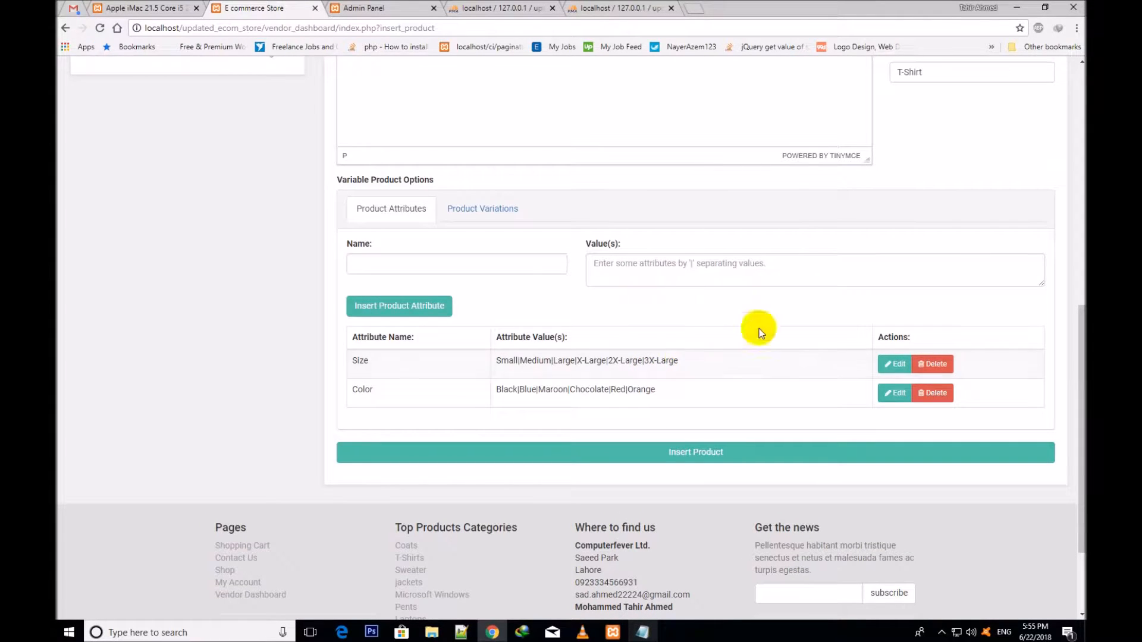
Edit the inserted Color attribute to remove Orange from its values and save it.
{"action": "left_click", "coordinate": [892, 393]}
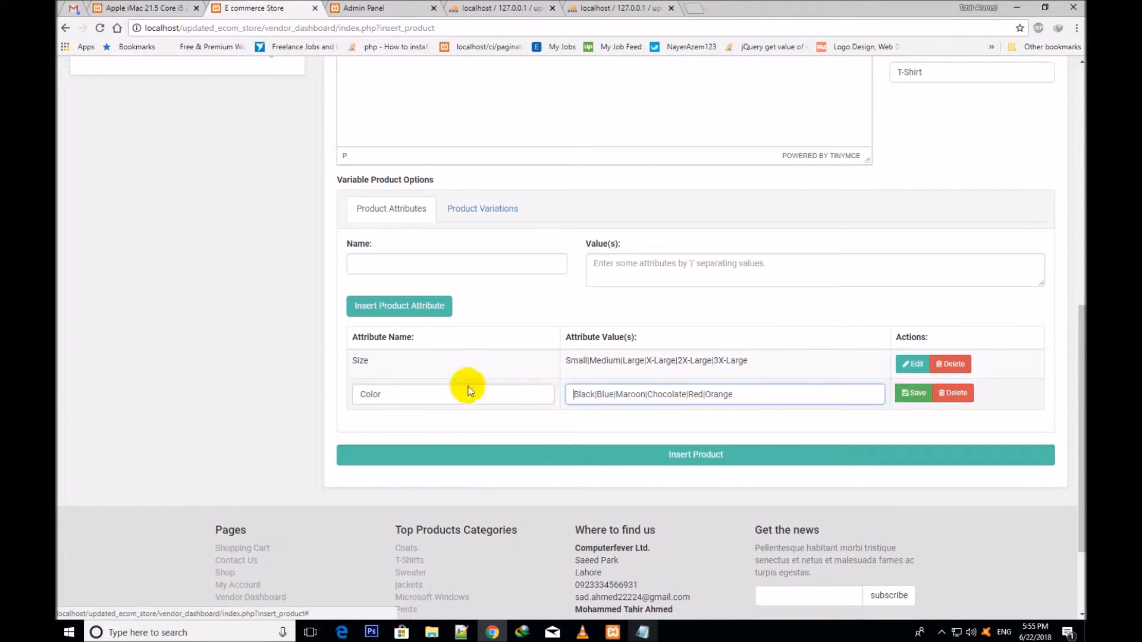
{"action": "double_click", "coordinate": [722, 395]}
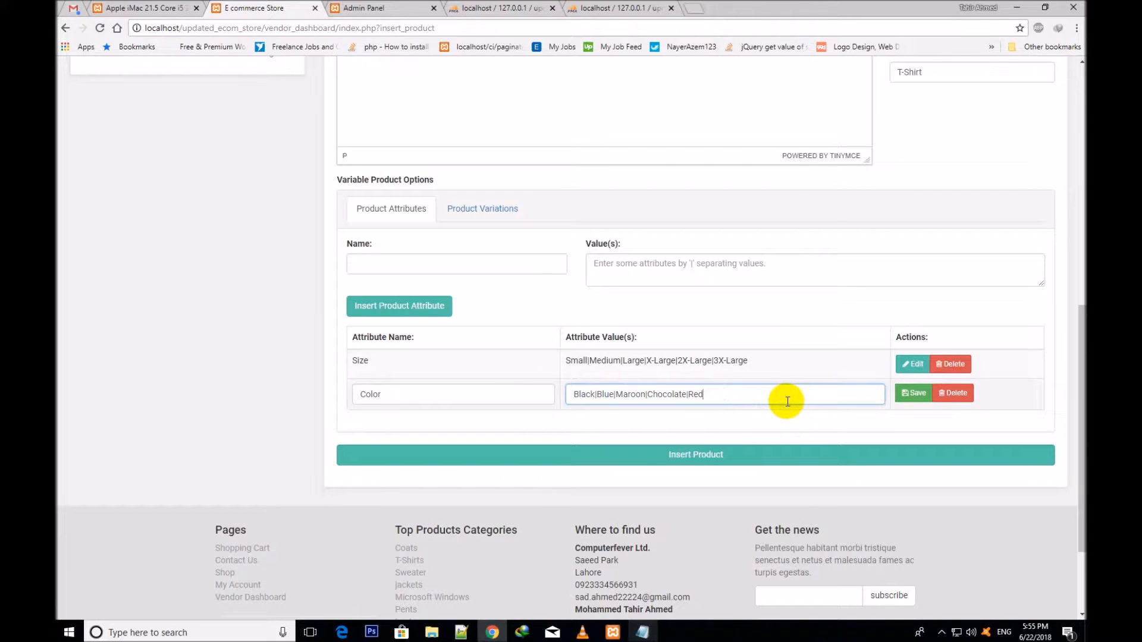
{"action": "type", "text": "Red"}
{"action": "left_click", "coordinate": [913, 393]}
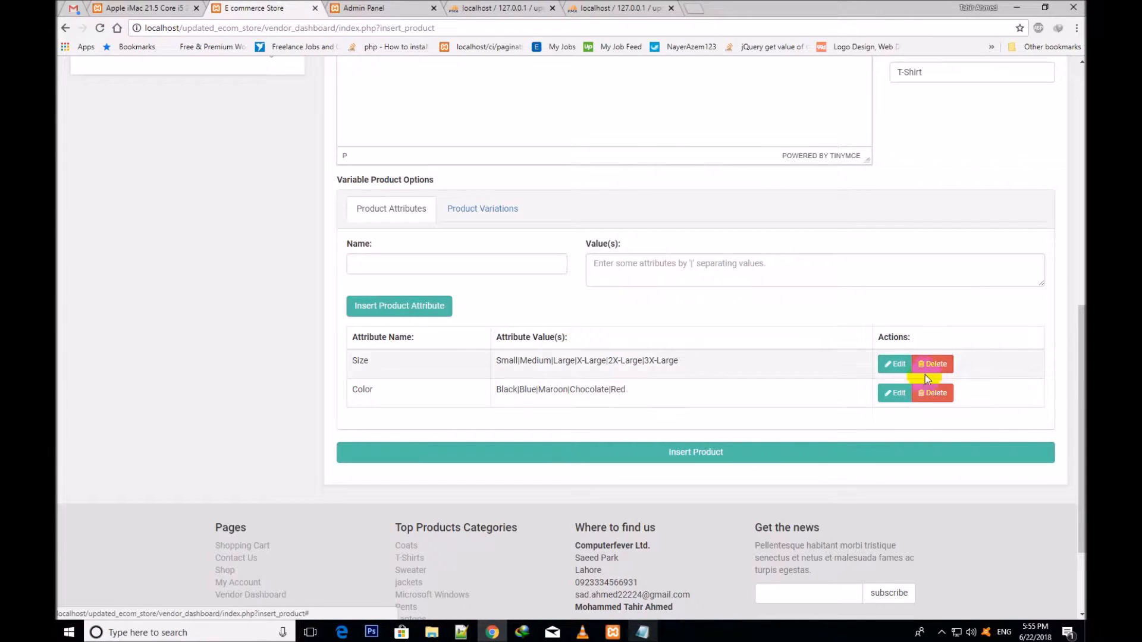
{"action": "left_click", "coordinate": [405, 267]}
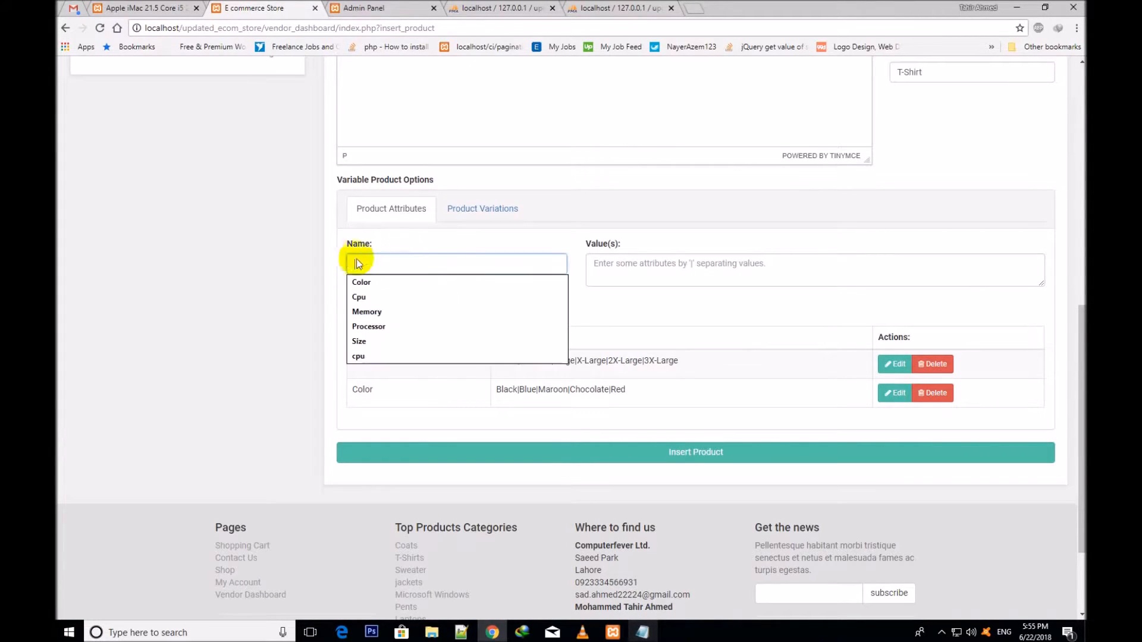
{"action": "left_click", "coordinate": [808, 384]}
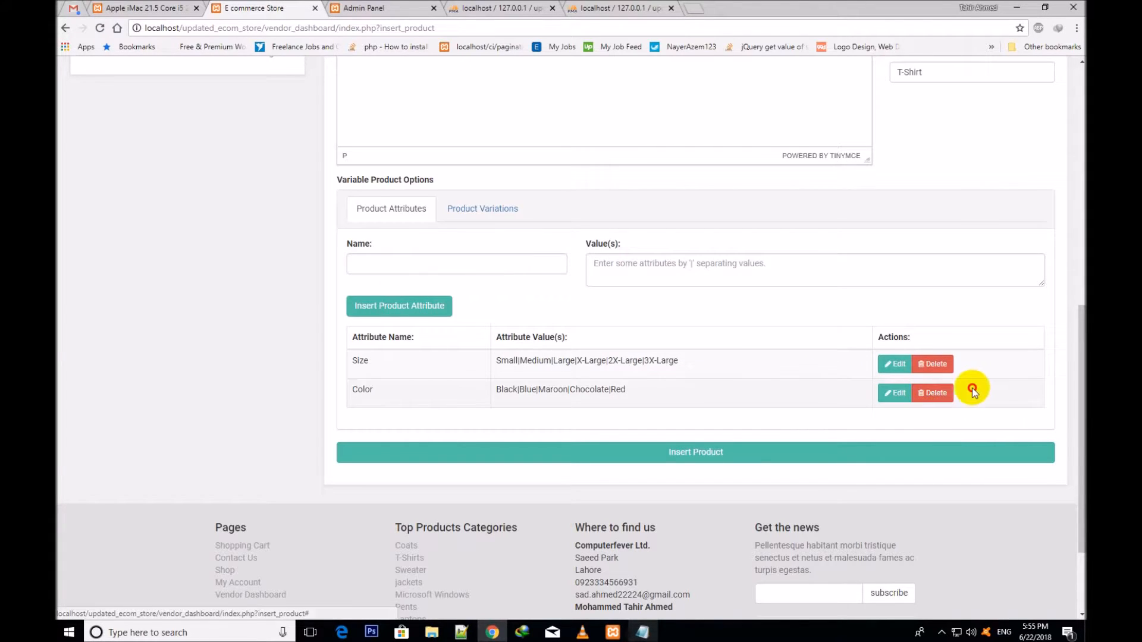
{"action": "left_click", "coordinate": [930, 386]}
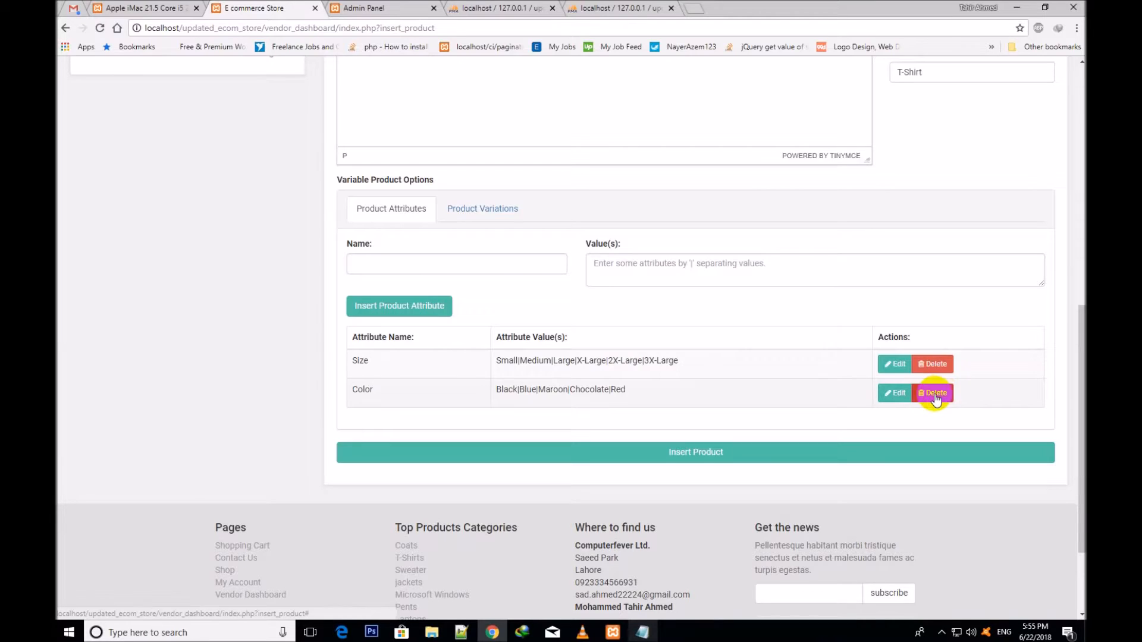
{"action": "left_click", "coordinate": [484, 266]}
{"action": "left_click", "coordinate": [535, 208]}
{"action": "left_click_drag", "start_coordinate": [528, 205], "coordinate": [484, 209]}
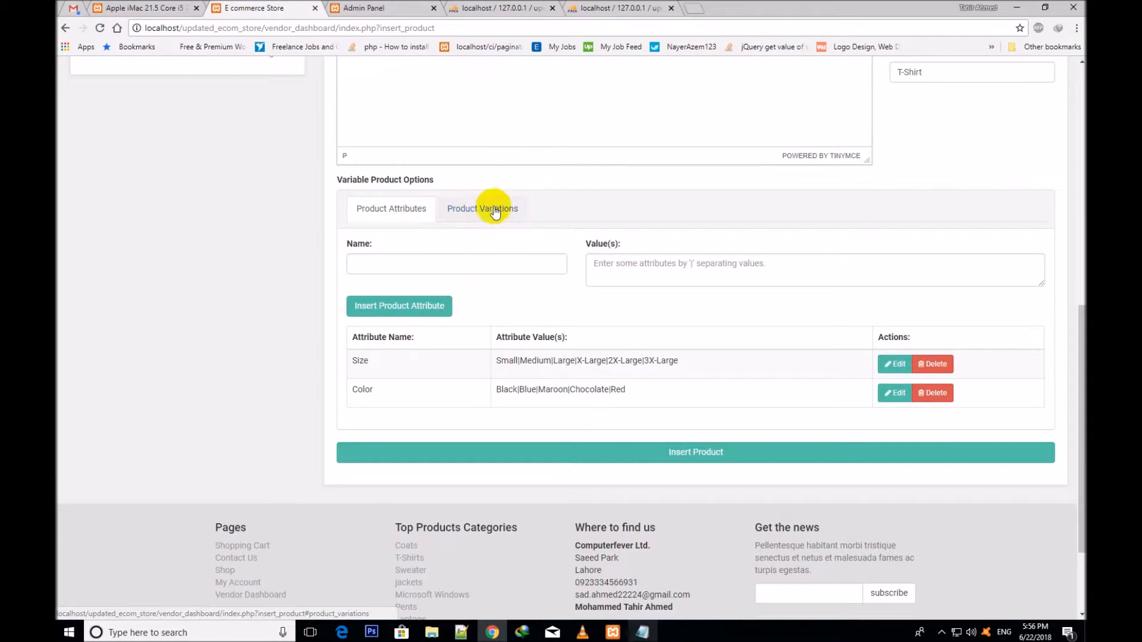
Open the product variations section and examine the two Default Form Values choices.
{"action": "left_click", "coordinate": [479, 210]}
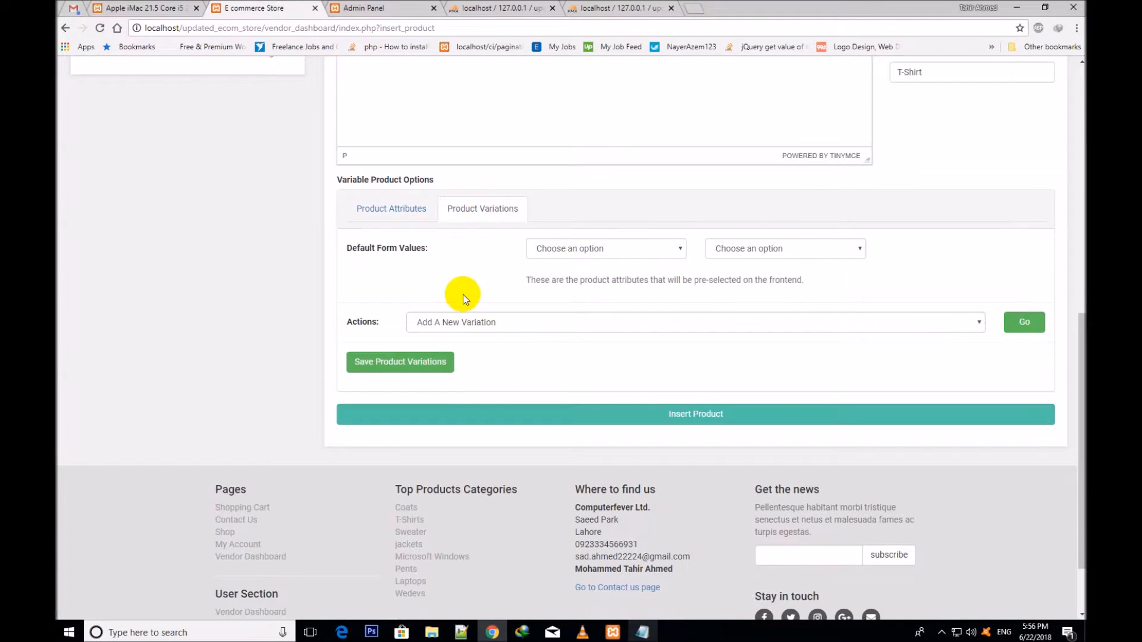
{"action": "triple_click", "coordinate": [390, 252]}
{"action": "left_click", "coordinate": [573, 248]}
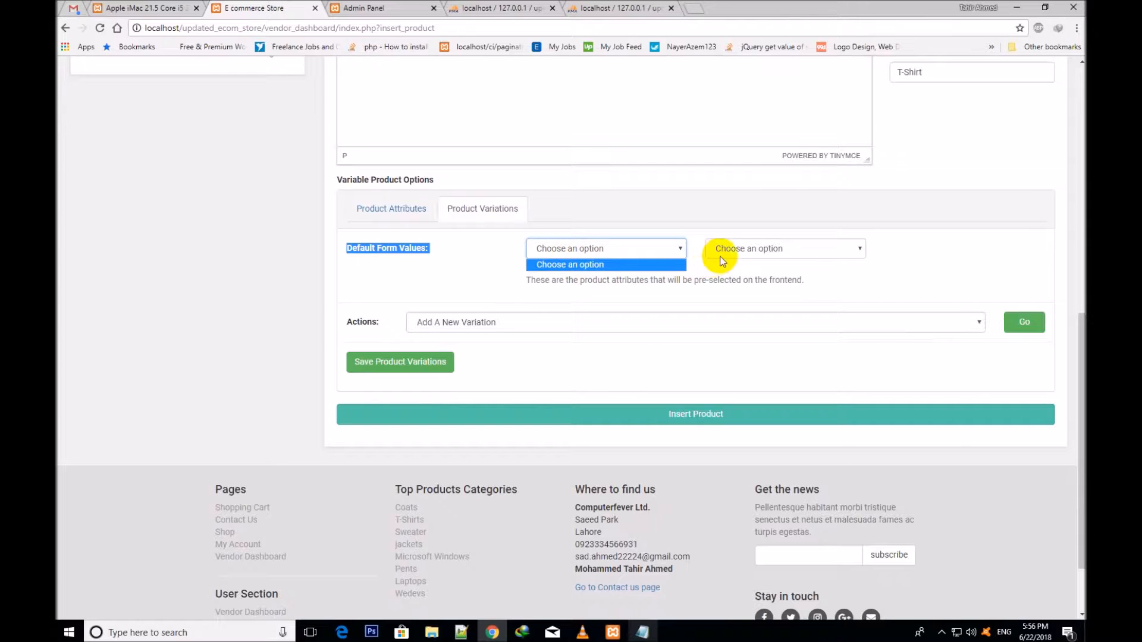
{"action": "left_click", "coordinate": [721, 262]}
{"action": "left_click", "coordinate": [740, 250]}
{"action": "left_click", "coordinate": [356, 305]}
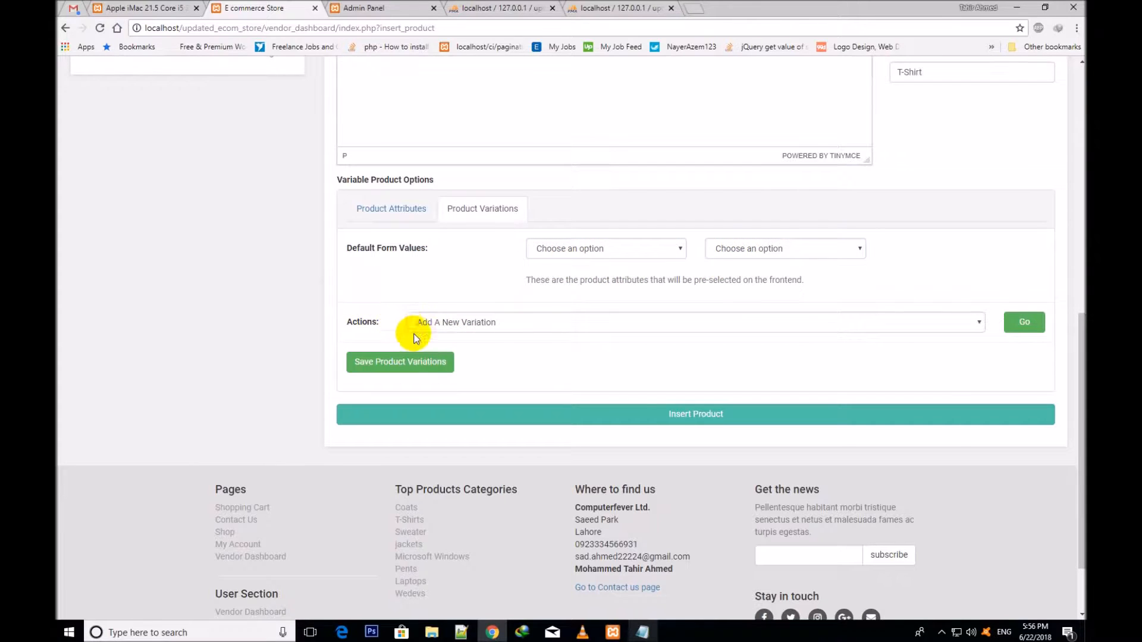
Add two blank variations to the product and delete both of them.
{"action": "left_click", "coordinate": [468, 328]}
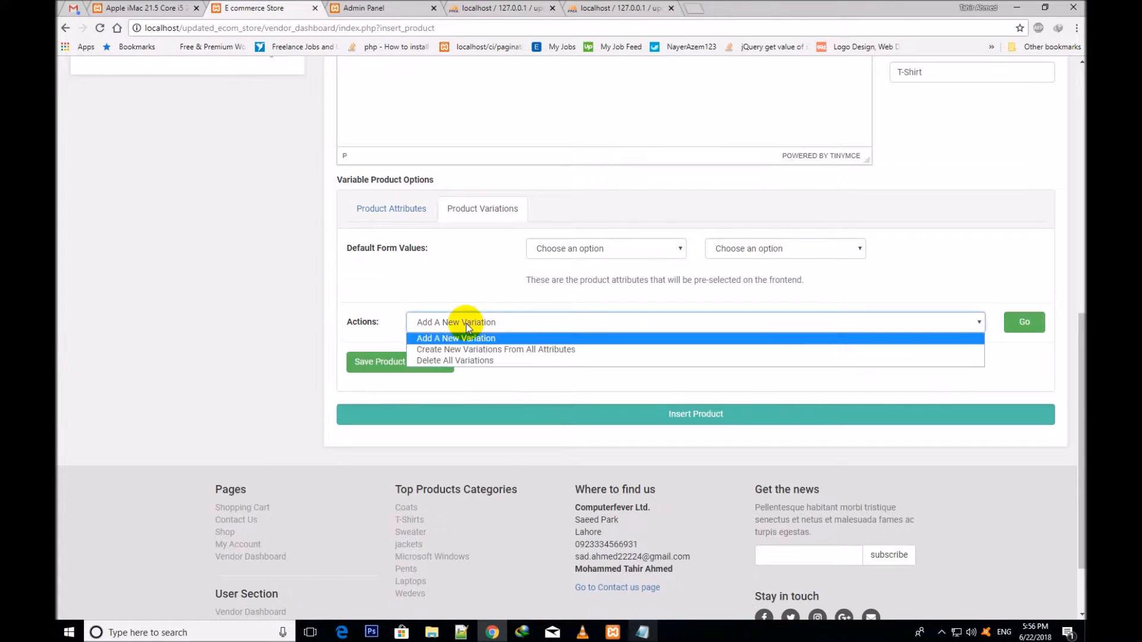
{"action": "left_click", "coordinate": [467, 334]}
{"action": "left_click", "coordinate": [1013, 326]}
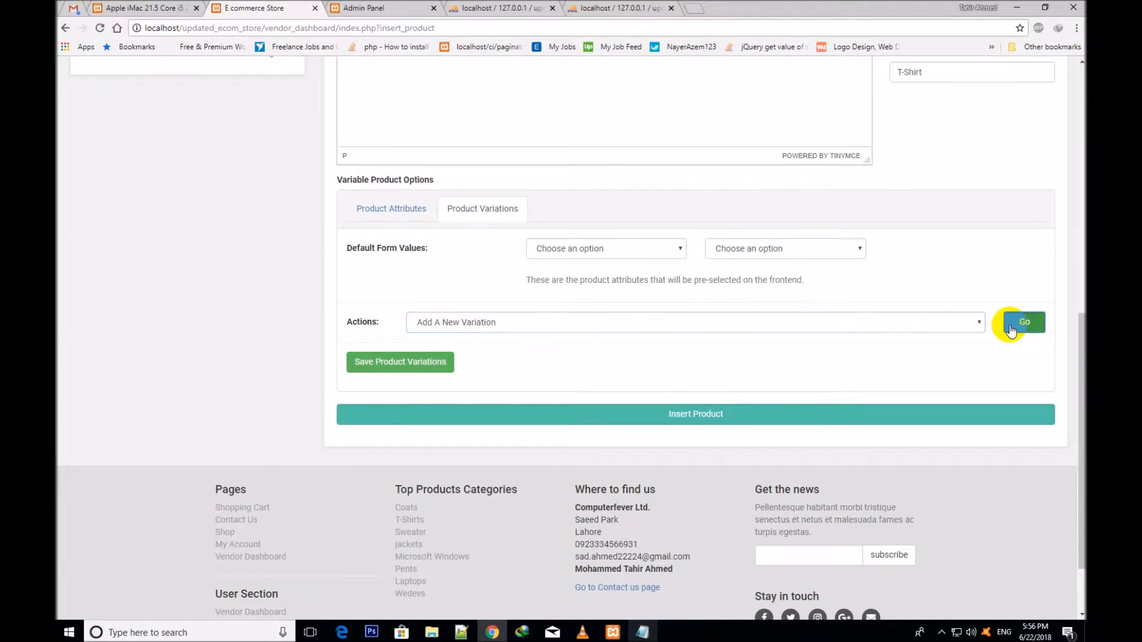
{"action": "left_click", "coordinate": [1025, 324]}
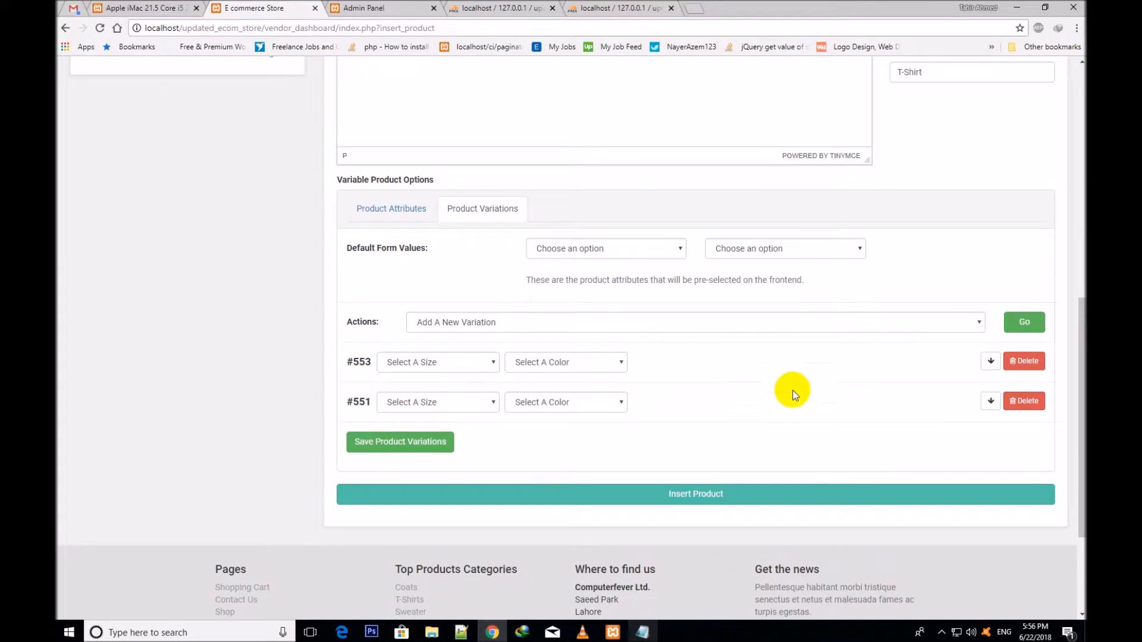
{"action": "left_click", "coordinate": [1025, 402]}
{"action": "left_click", "coordinate": [1023, 362]}
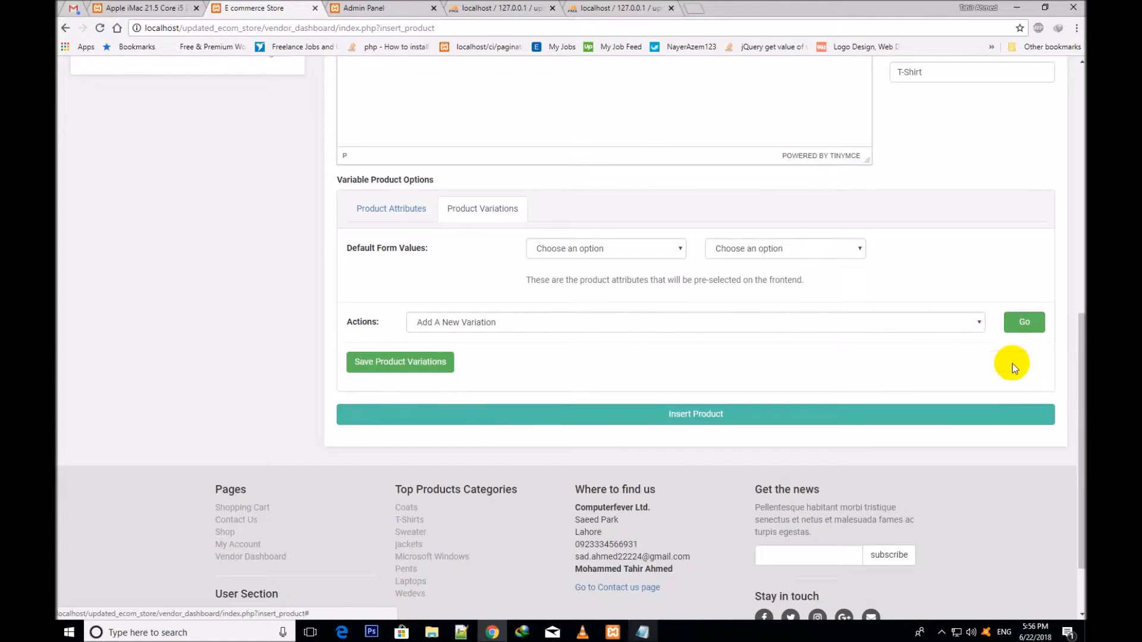
Create new variations from all attributes, reading and accepting the confirmation to link every size and color combination.
{"action": "left_click", "coordinate": [616, 321]}
{"action": "left_click", "coordinate": [553, 347]}
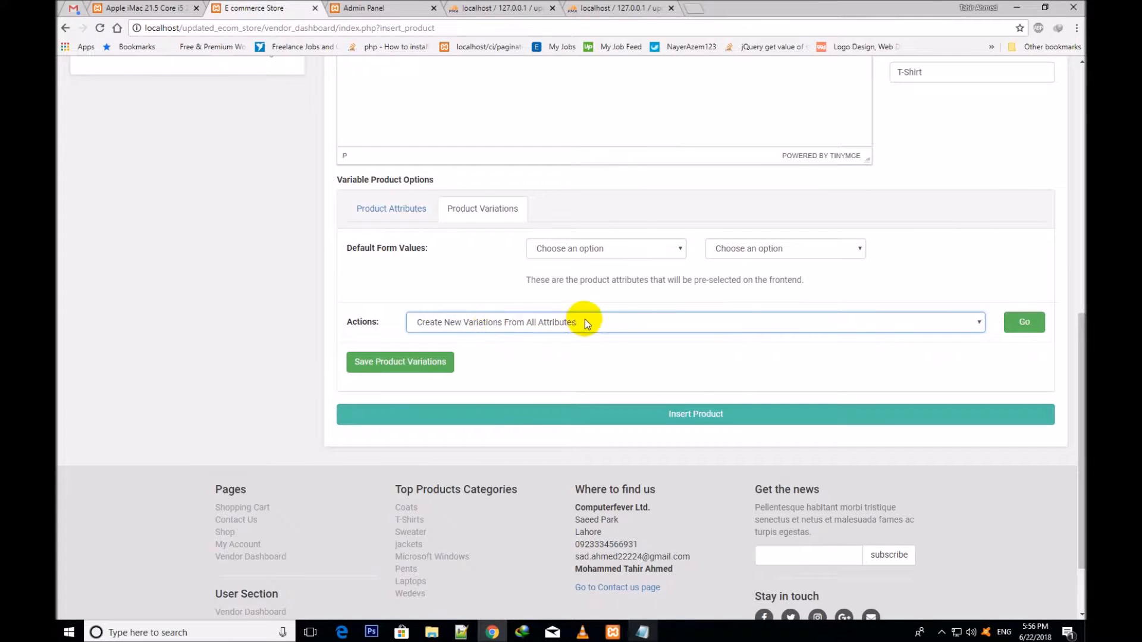
{"action": "left_click", "coordinate": [551, 321]}
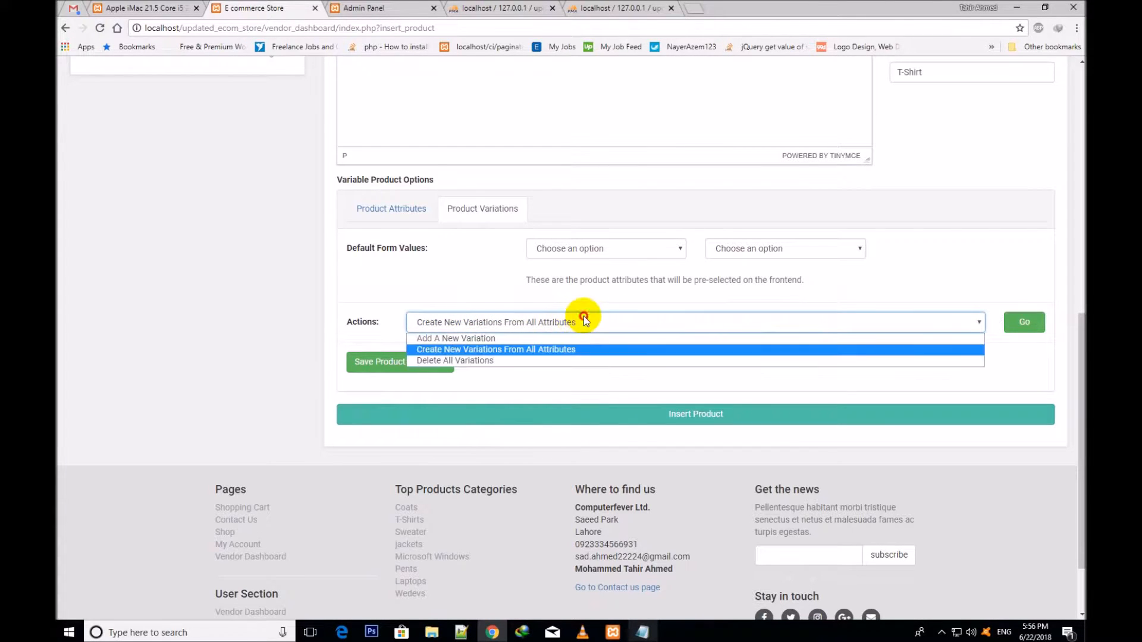
{"action": "left_click", "coordinate": [596, 348]}
{"action": "left_click", "coordinate": [1025, 324]}
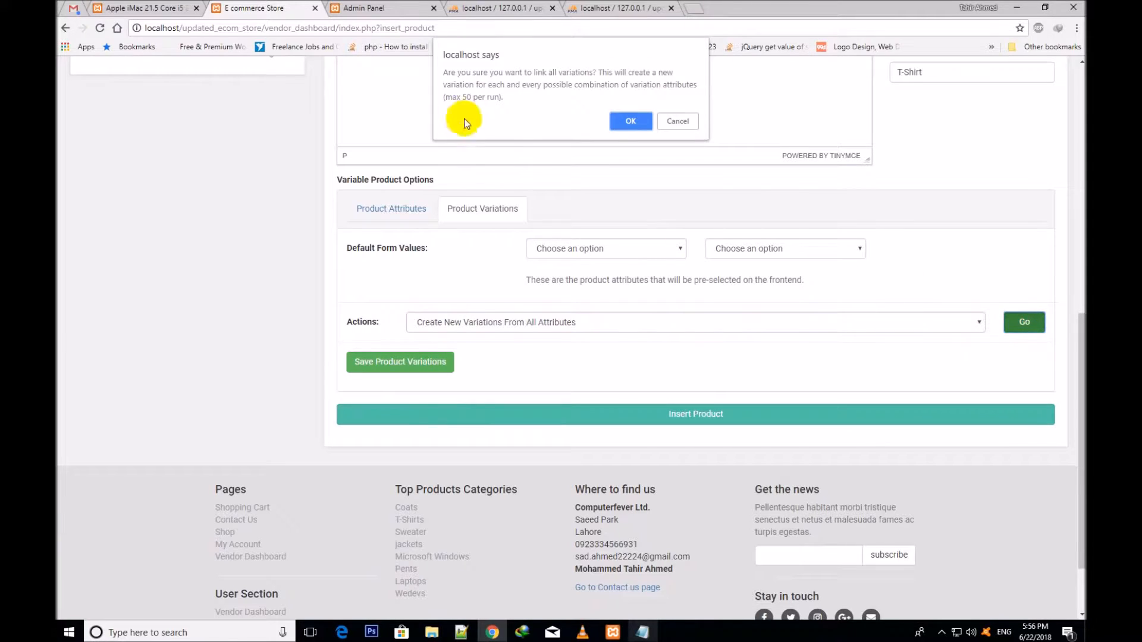
{"action": "left_click_drag", "start_coordinate": [442, 72], "coordinate": [505, 95]}
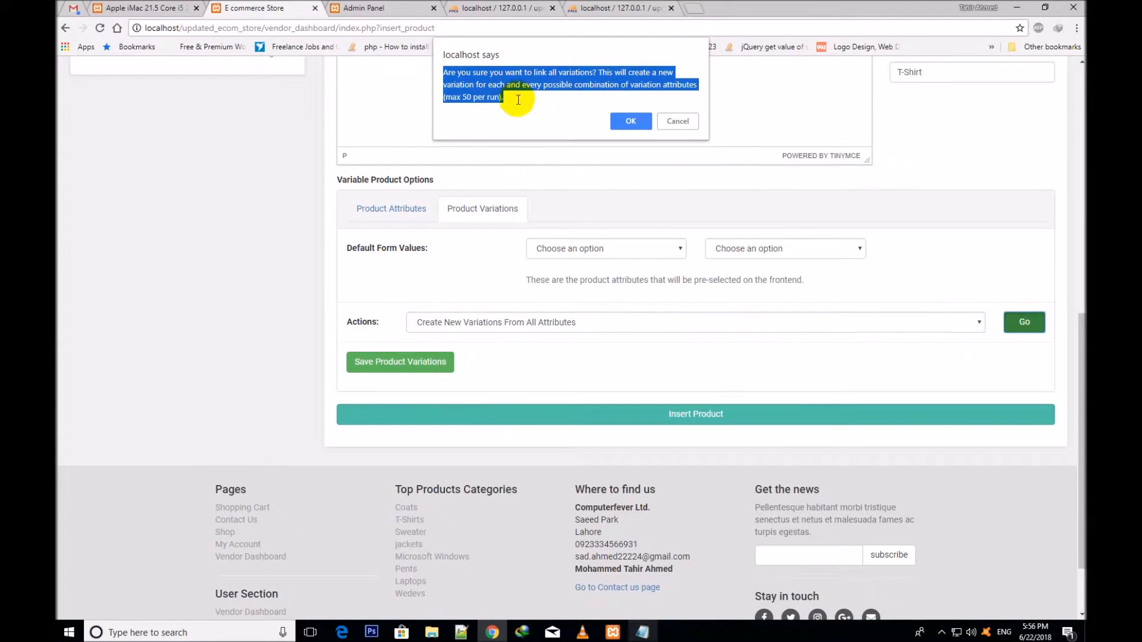
{"action": "left_click", "coordinate": [518, 93]}
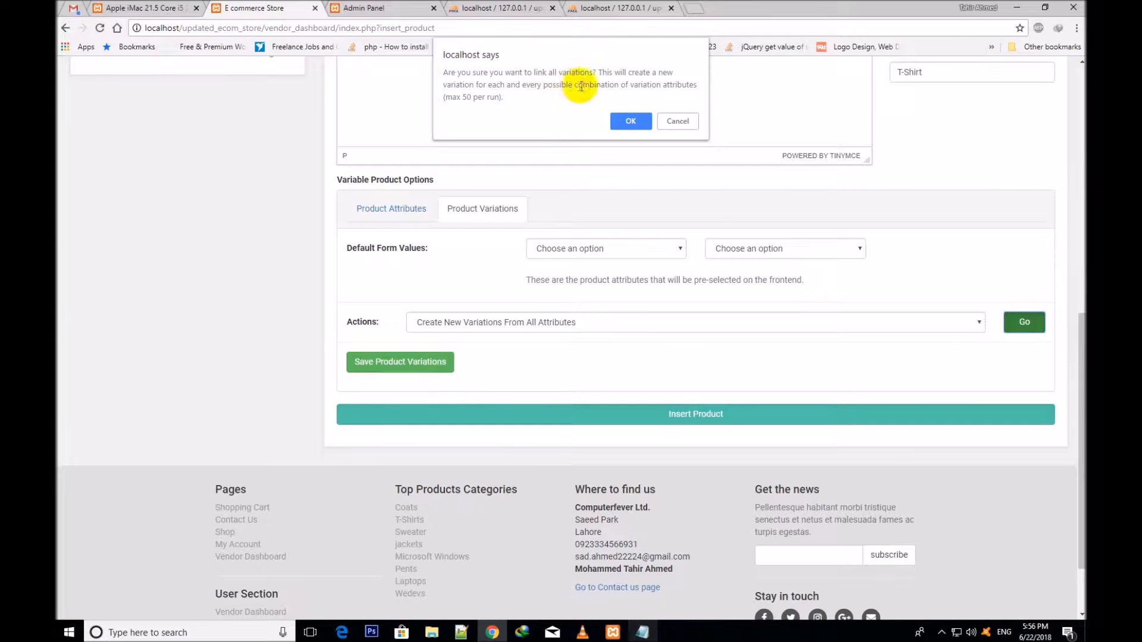
{"action": "double_click", "coordinate": [478, 98]}
{"action": "triple_click", "coordinate": [476, 101]}
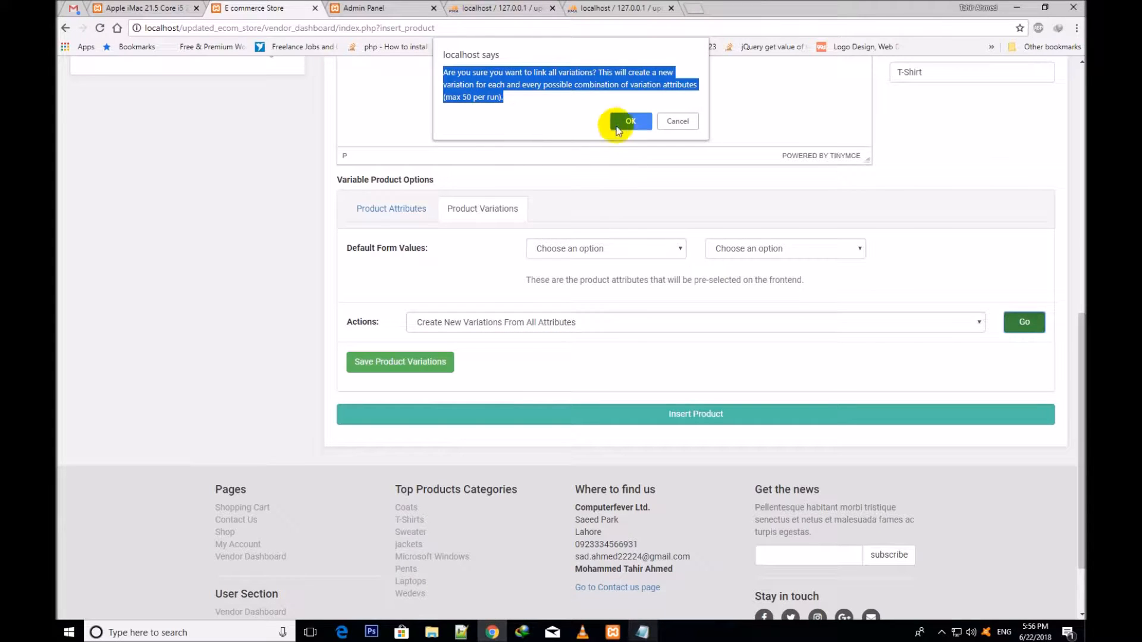
{"action": "left_click", "coordinate": [548, 102]}
{"action": "left_click", "coordinate": [633, 122]}
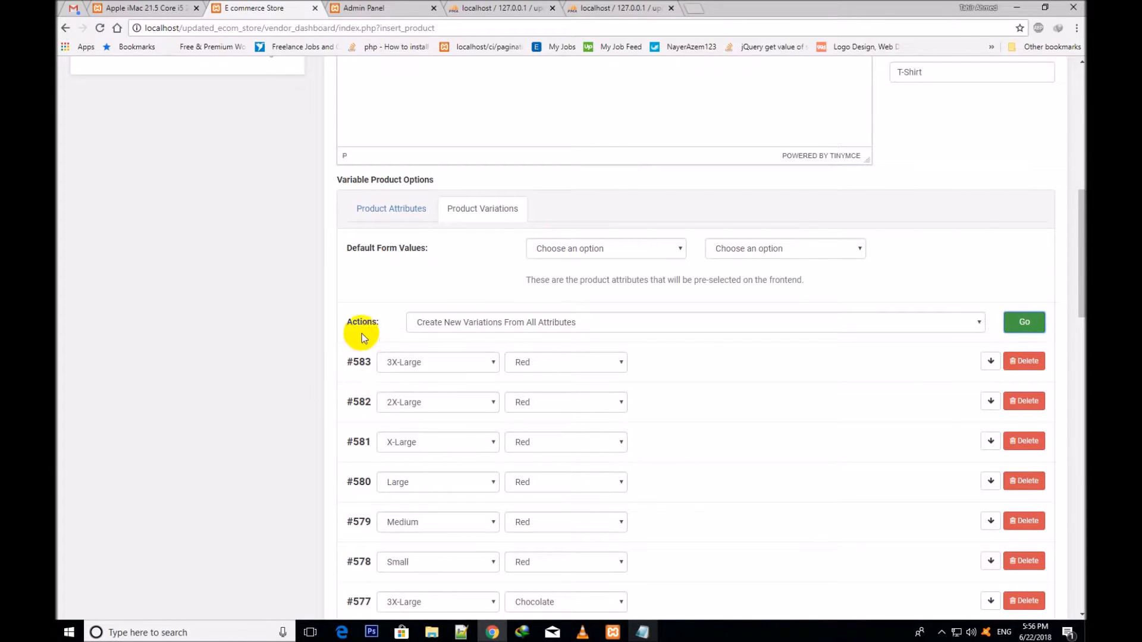
Examine the generated variations list and the size and color choices offered for the first variation.
{"action": "double_click", "coordinate": [356, 365]}
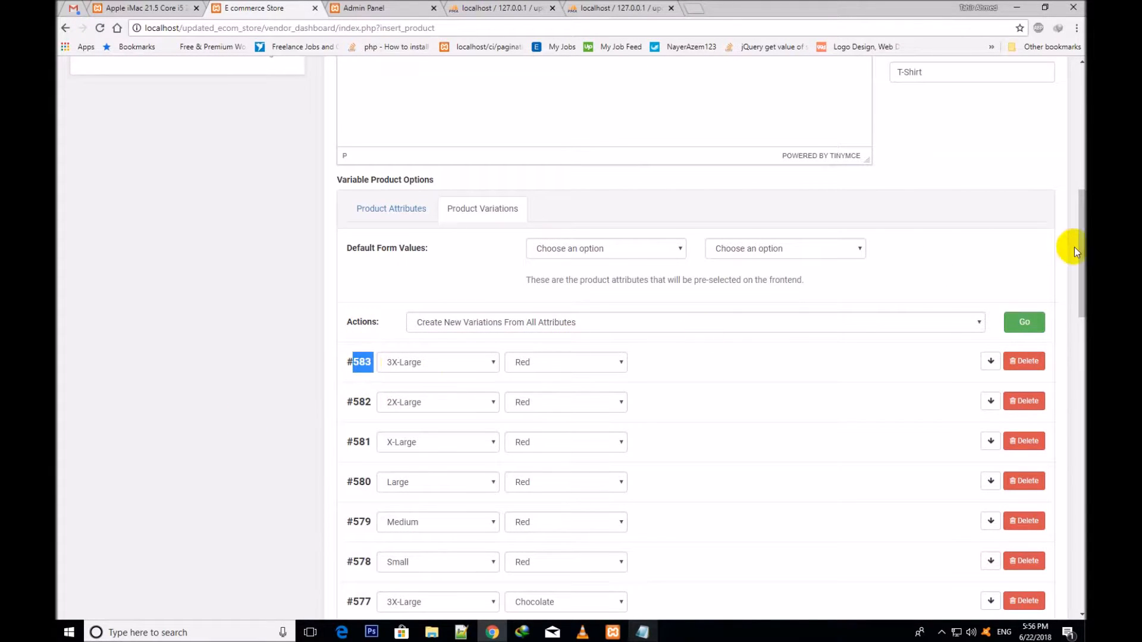
{"action": "scroll", "coordinate": [1072, 242], "scroll_direction": "down", "scroll_amount": 2}
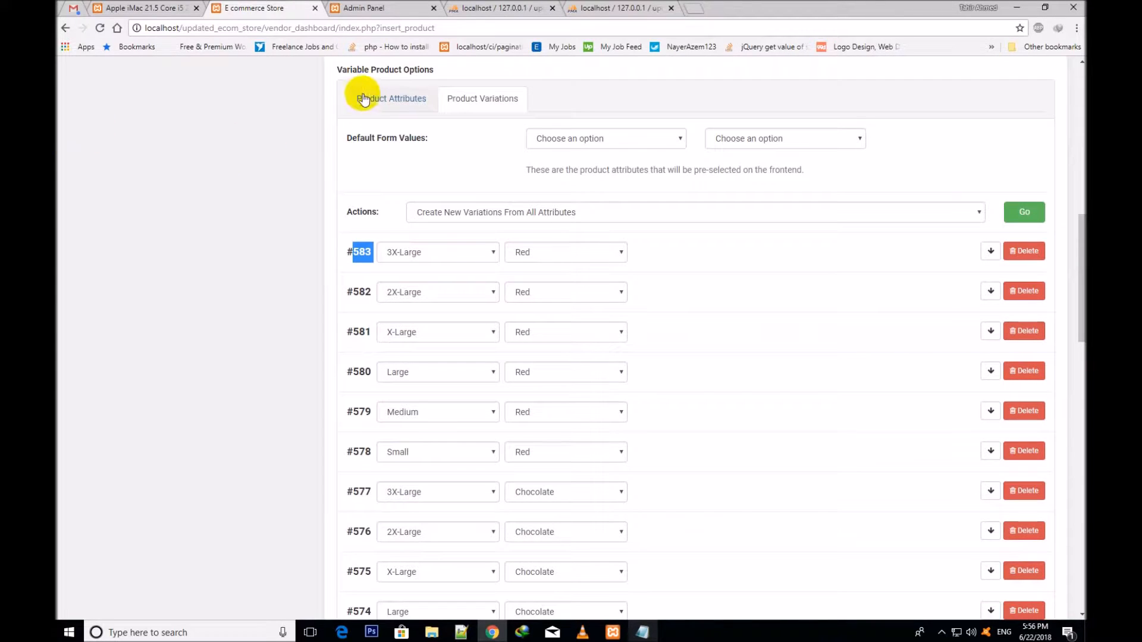
{"action": "left_click", "coordinate": [409, 249]}
{"action": "left_click", "coordinate": [514, 253]}
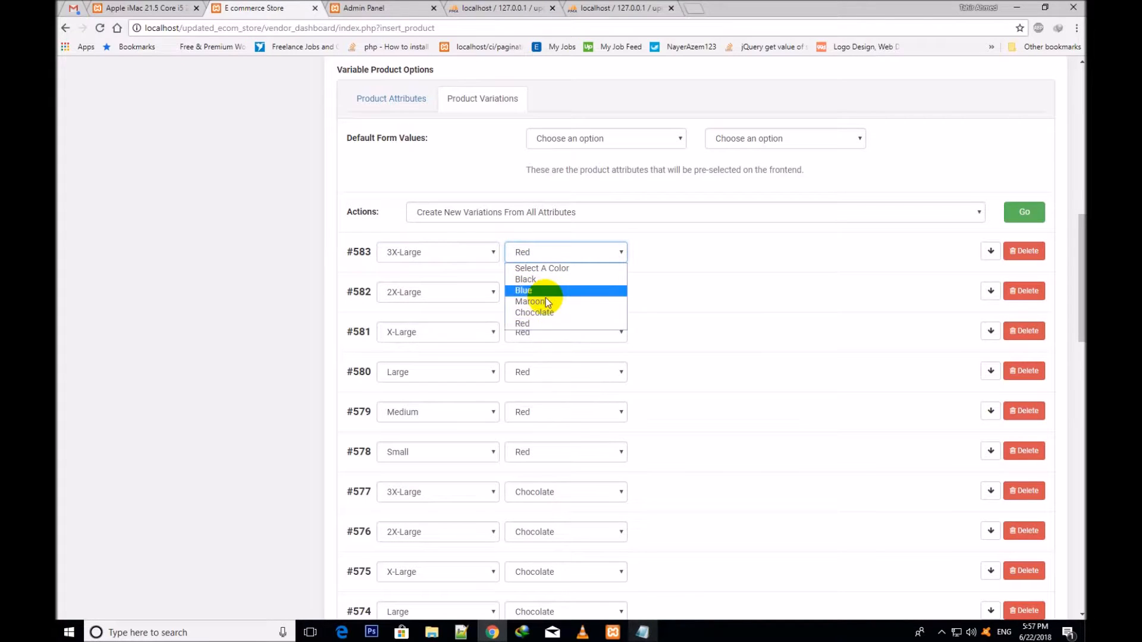
{"action": "left_click", "coordinate": [833, 257]}
{"action": "mouse_move", "coordinate": [1080, 297]}
{"action": "left_mouse_down"}
{"action": "mouse_move", "coordinate": [1080, 505]}
{"action": "mouse_move", "coordinate": [1081, 279]}
{"action": "left_mouse_up"}
Delete all generated variations of the product and accept the confirmation.
{"action": "left_click", "coordinate": [450, 198]}
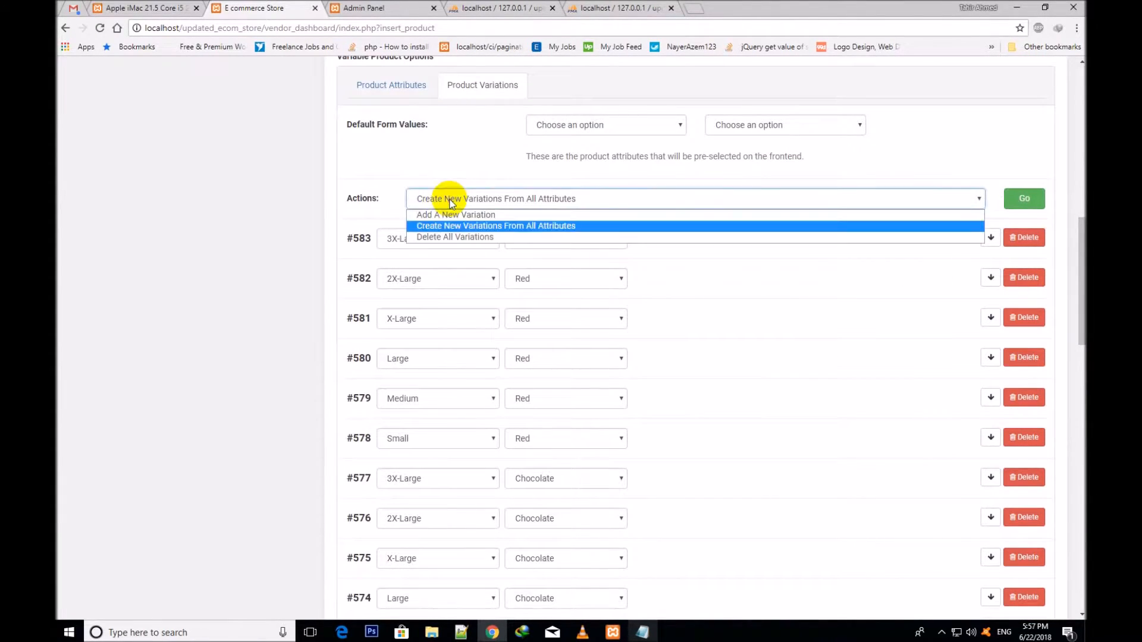
{"action": "left_click", "coordinate": [440, 238]}
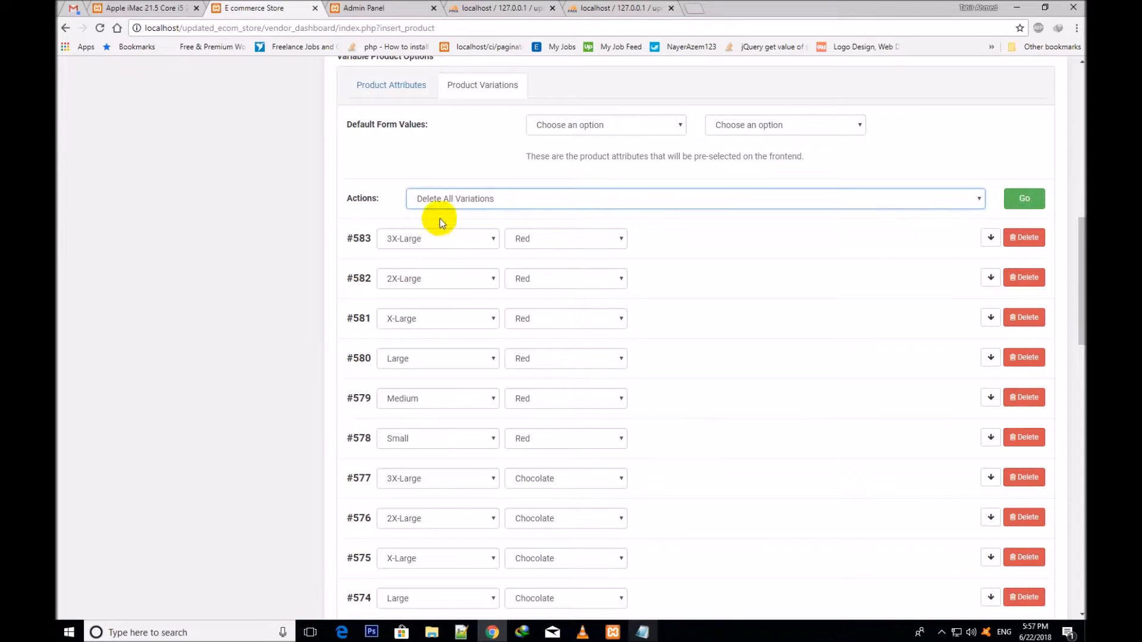
{"action": "left_click", "coordinate": [1033, 201]}
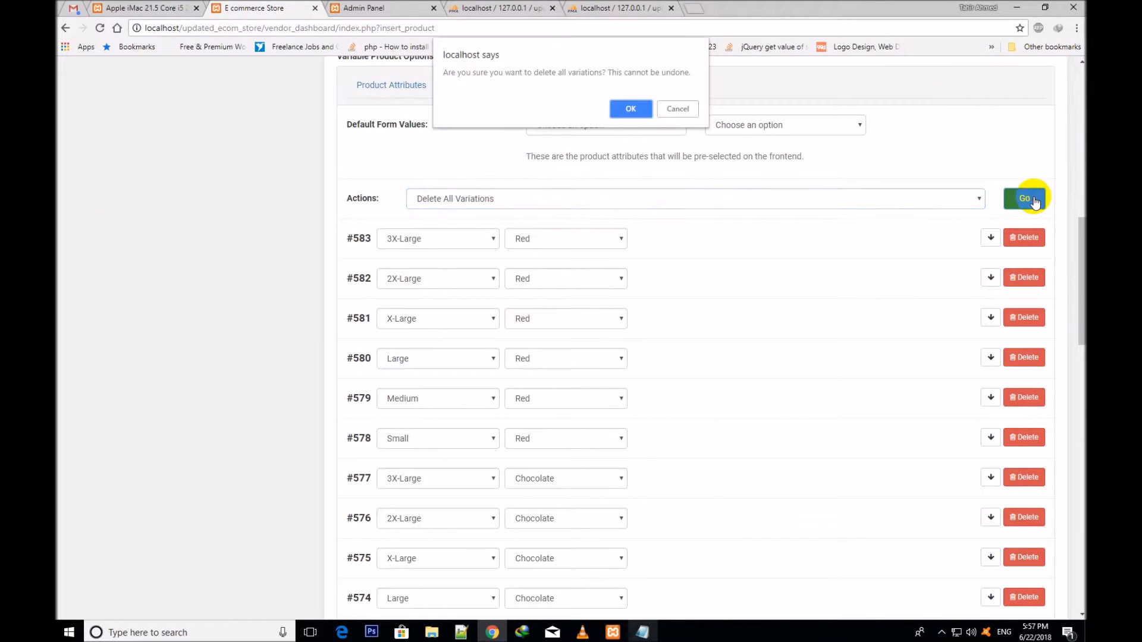
{"action": "triple_click", "coordinate": [526, 72]}
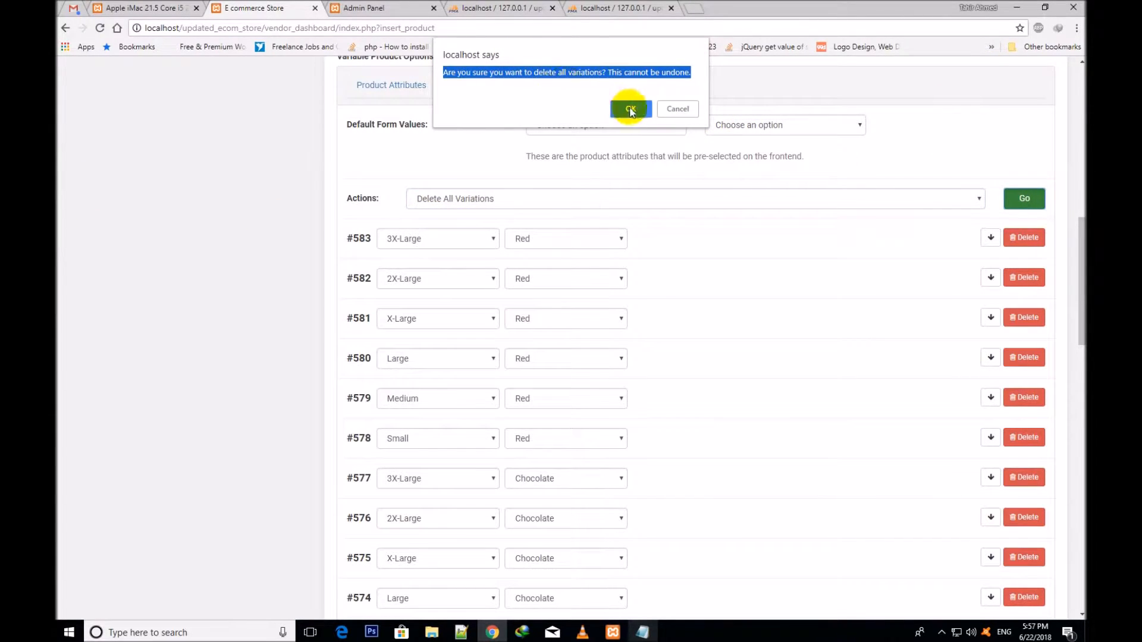
{"action": "left_click", "coordinate": [629, 108]}
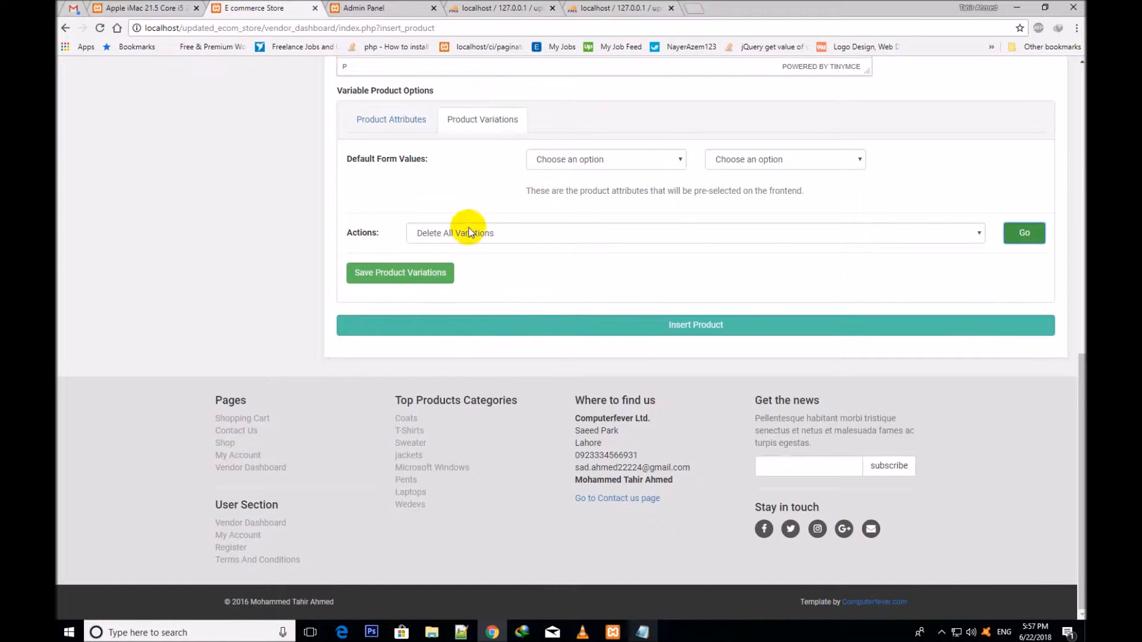
Add a single new variation with size Small and color Black, and expand its details.
{"action": "left_click", "coordinate": [469, 232]}
{"action": "left_click", "coordinate": [477, 249]}
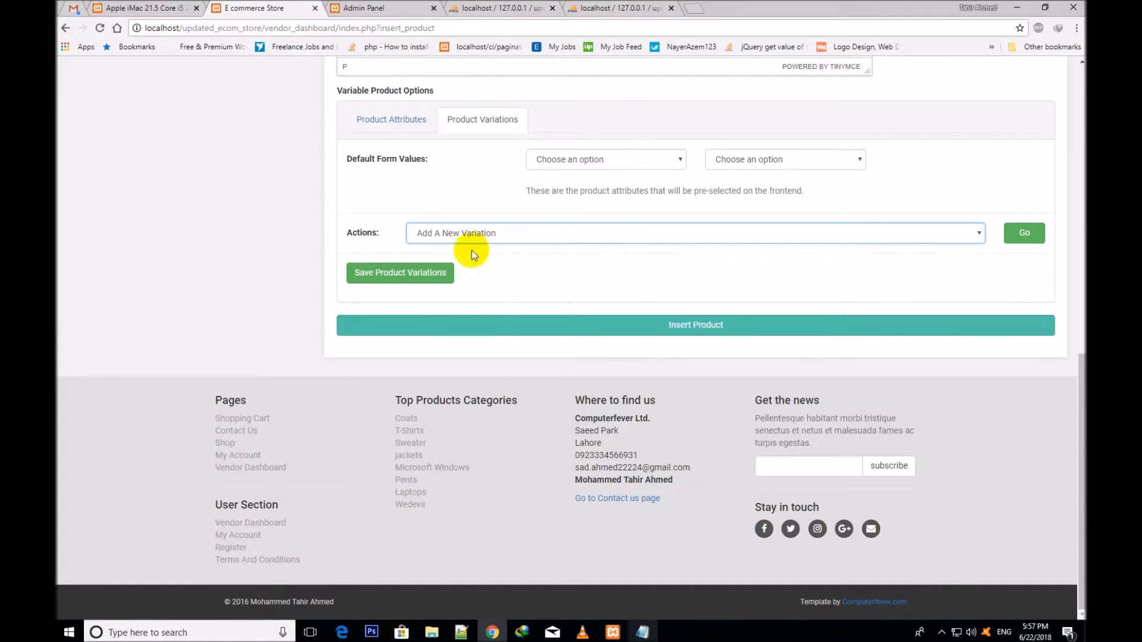
{"action": "left_click", "coordinate": [1014, 226]}
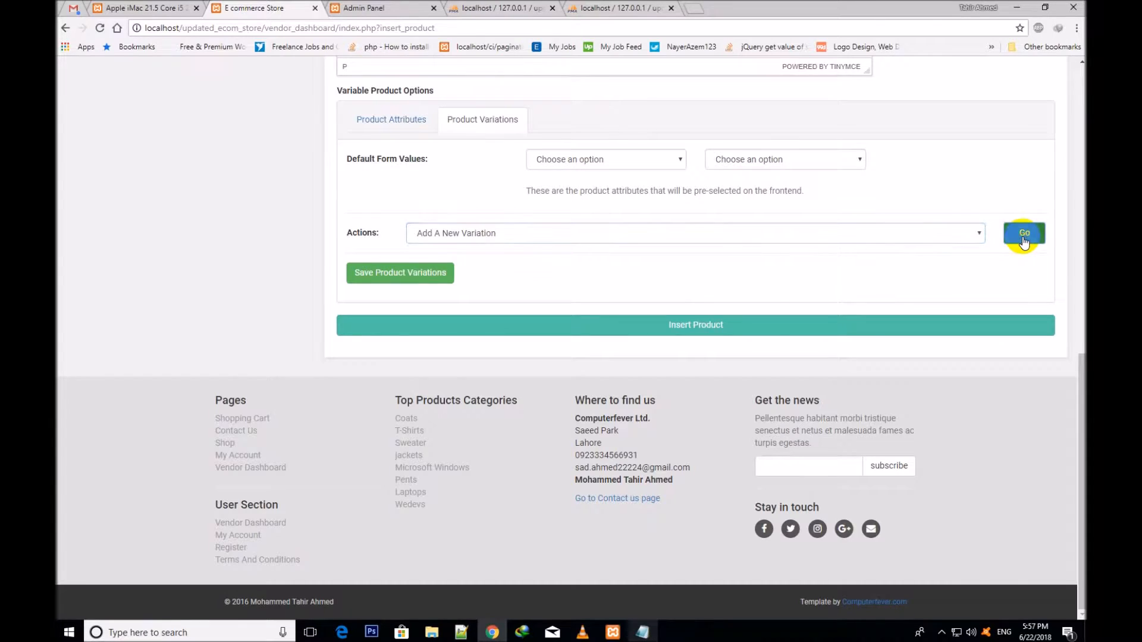
{"action": "left_click", "coordinate": [426, 238]}
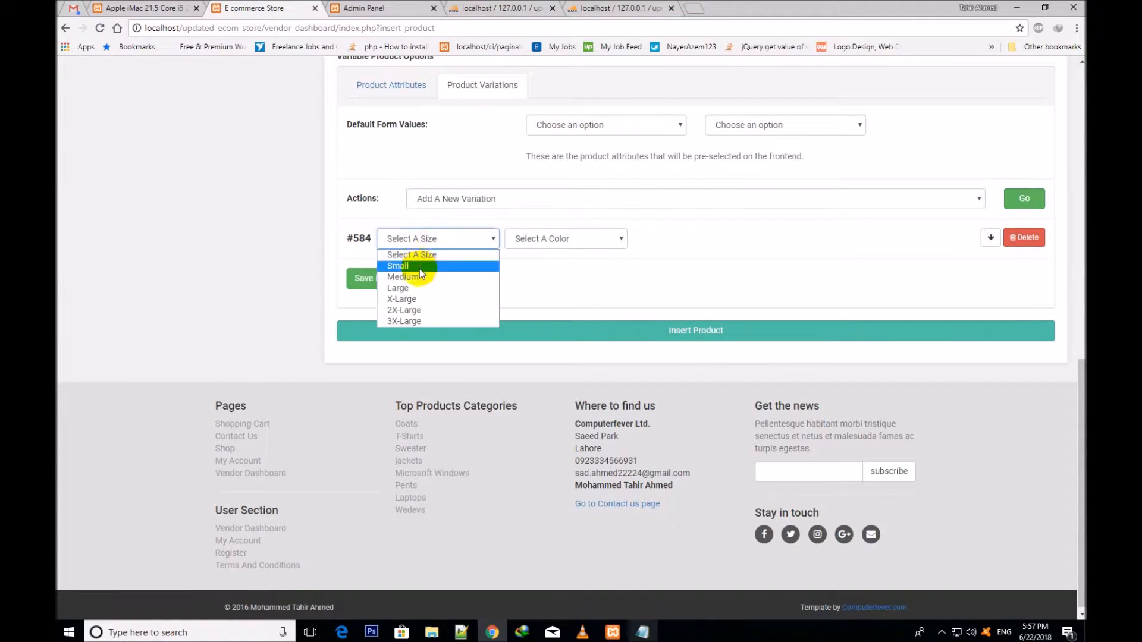
{"action": "left_click", "coordinate": [418, 268]}
{"action": "left_click", "coordinate": [529, 237]}
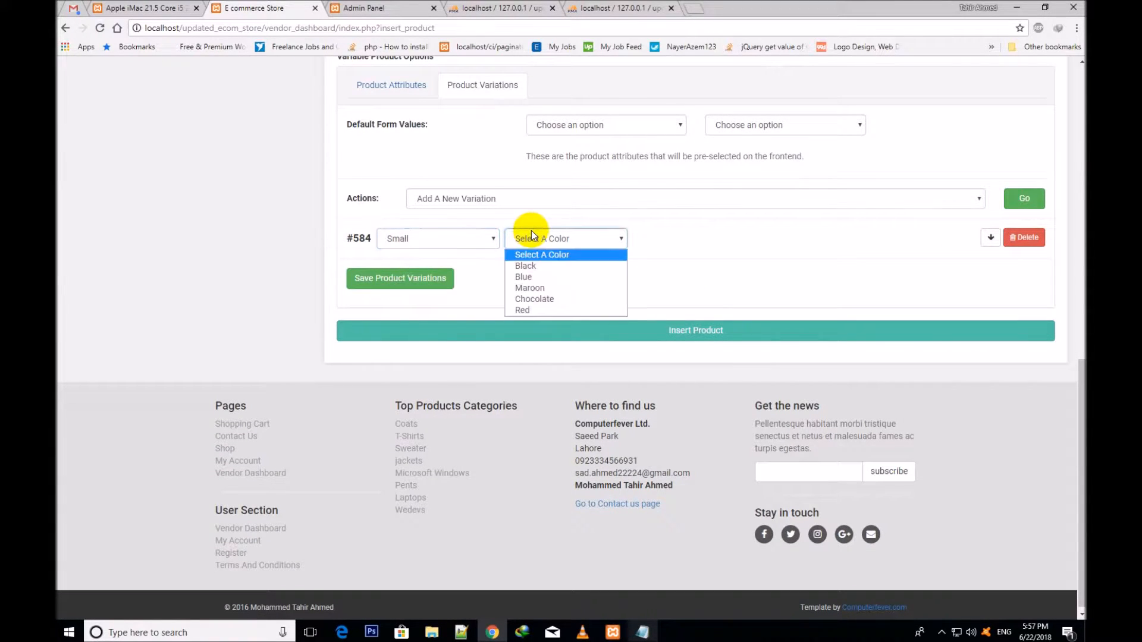
{"action": "left_click", "coordinate": [536, 269]}
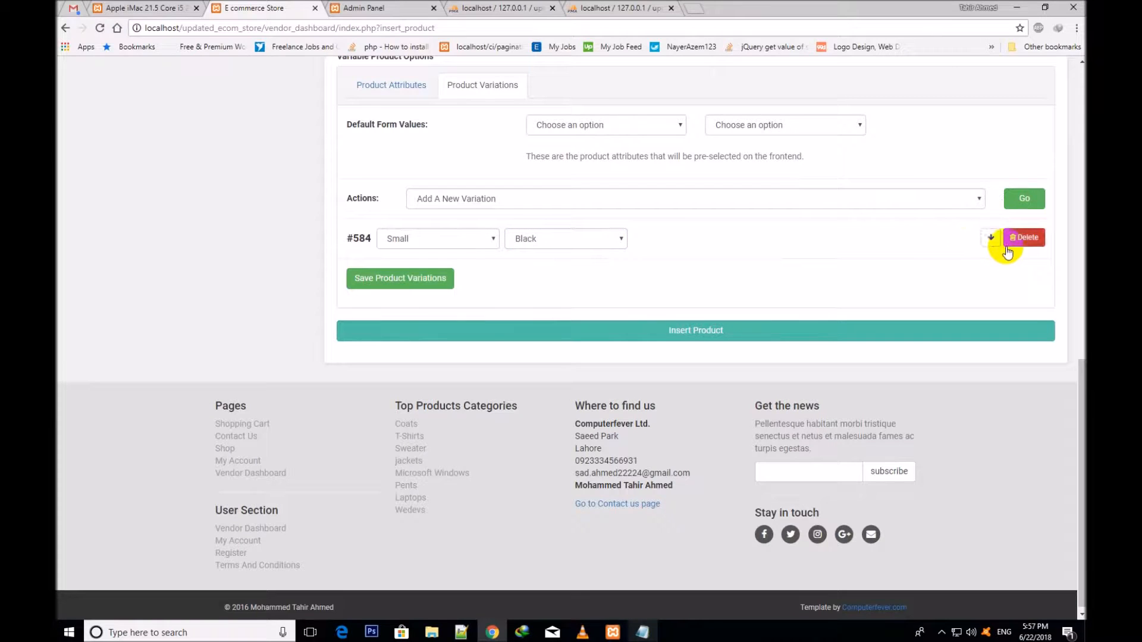
{"action": "left_click", "coordinate": [990, 237]}
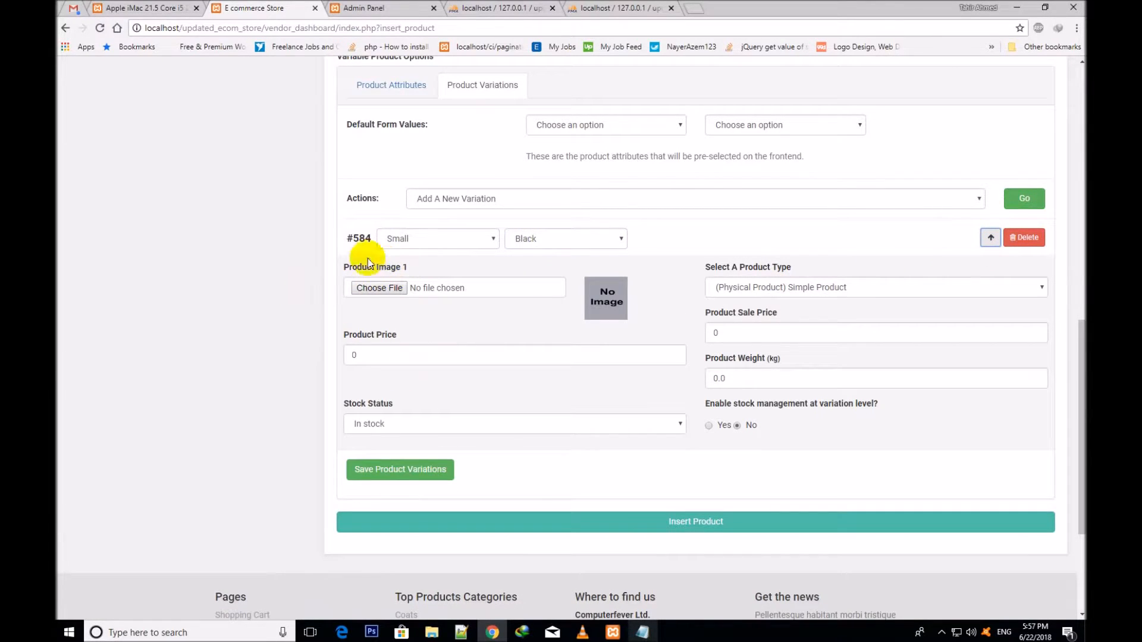
Compare the Small/Black variation's Product Image 1 field with the main product's image field.
{"action": "left_click_drag", "start_coordinate": [343, 267], "coordinate": [408, 275]}
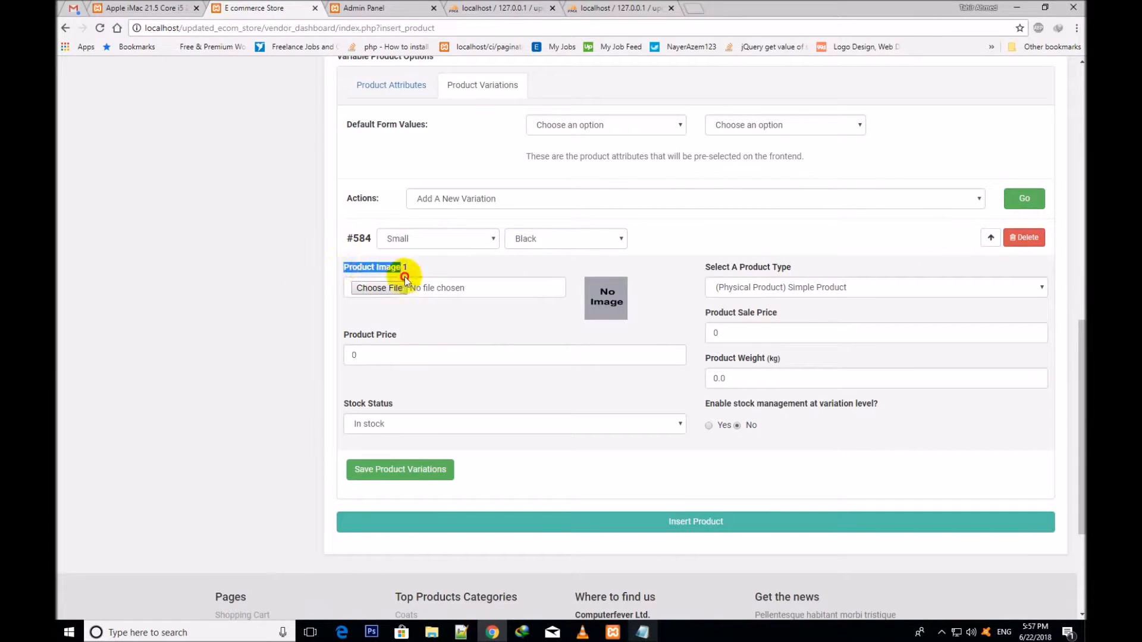
{"action": "left_click", "coordinate": [470, 308]}
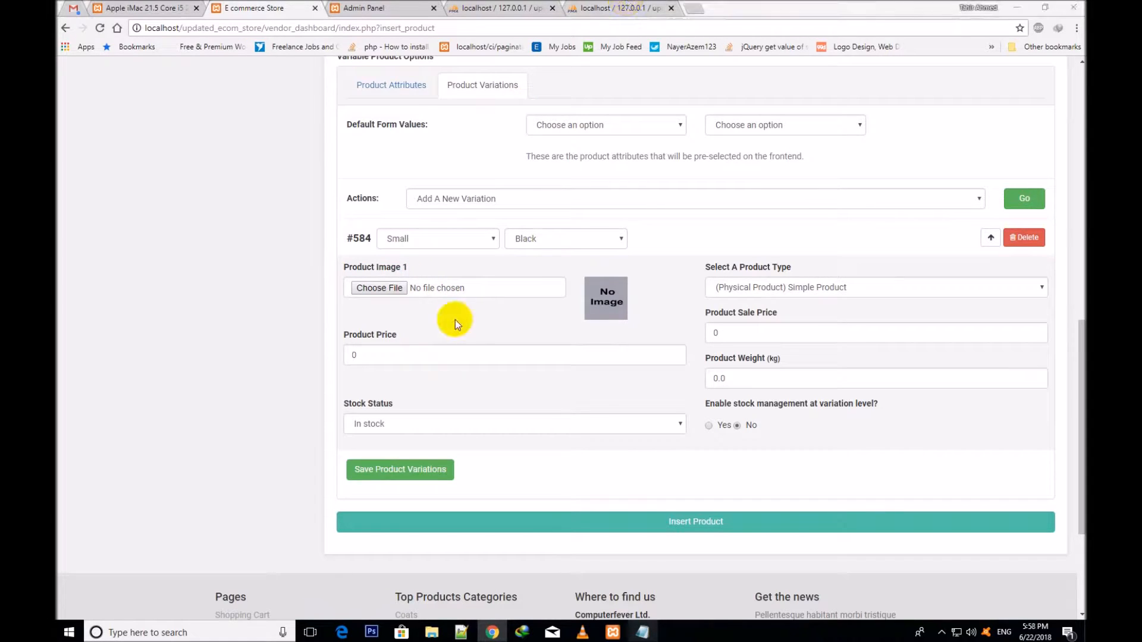
{"action": "left_click_drag", "start_coordinate": [336, 267], "coordinate": [437, 308]}
{"action": "left_click", "coordinate": [417, 275]}
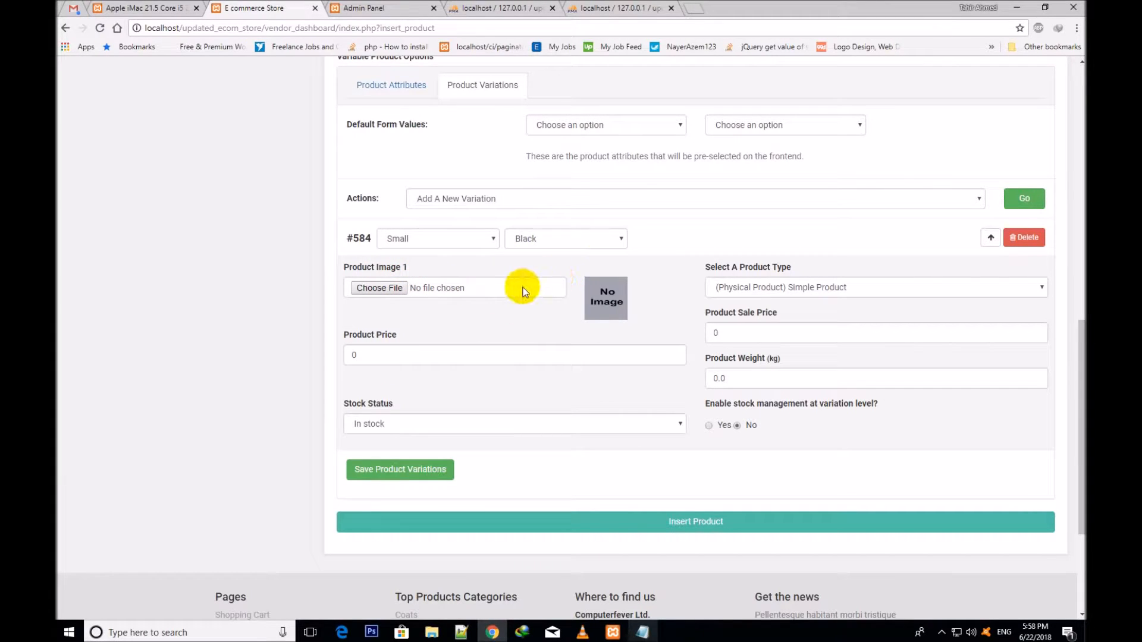
{"action": "triple_click", "coordinate": [392, 269]}
{"action": "left_click", "coordinate": [484, 331]}
{"action": "left_click_drag", "start_coordinate": [1081, 413], "coordinate": [1078, 230]}
{"action": "triple_click", "coordinate": [941, 235]}
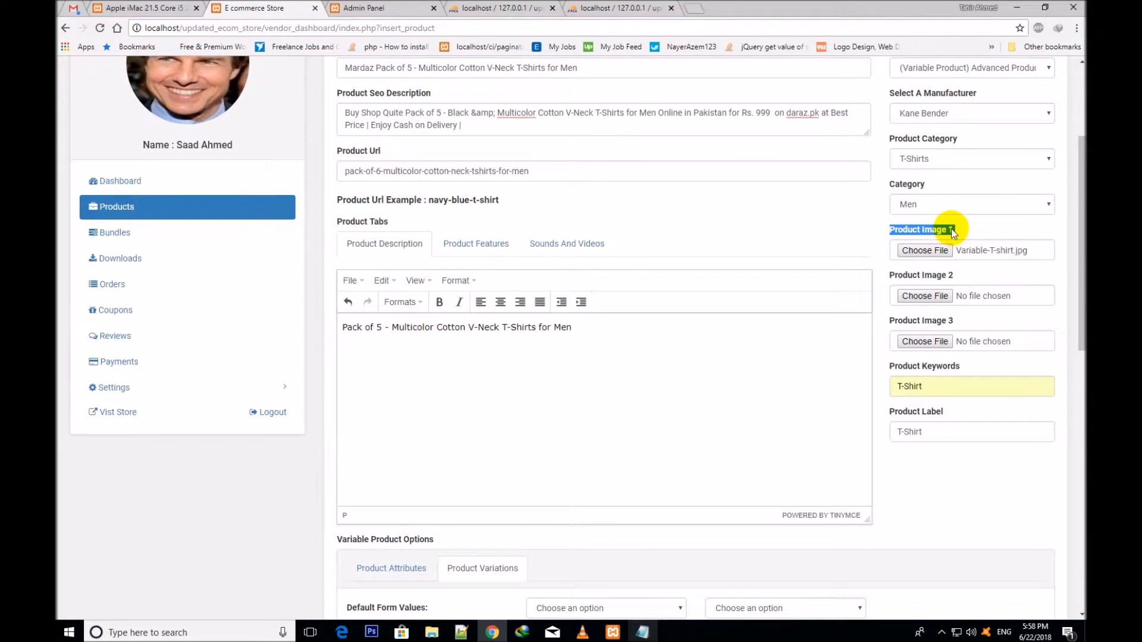
{"action": "scroll", "coordinate": [670, 373], "scroll_direction": "down", "scroll_amount": 8}
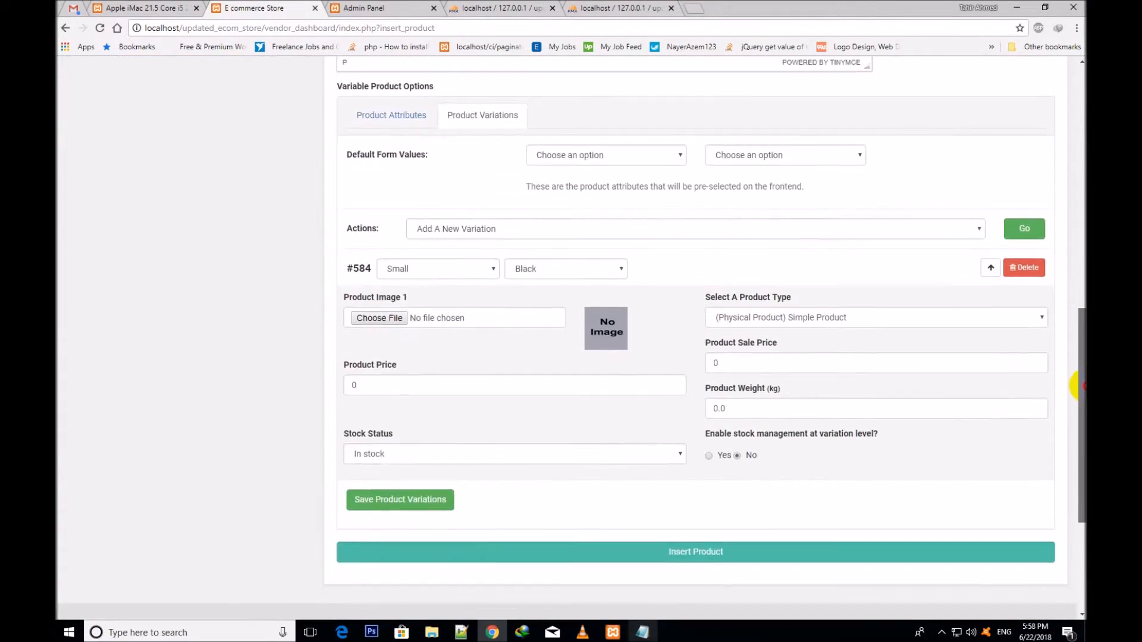
Examine the product type choices for the Small/Black variation, keeping (Physical Product) Simple Product.
{"action": "triple_click", "coordinate": [771, 303]}
{"action": "left_click", "coordinate": [774, 322]}
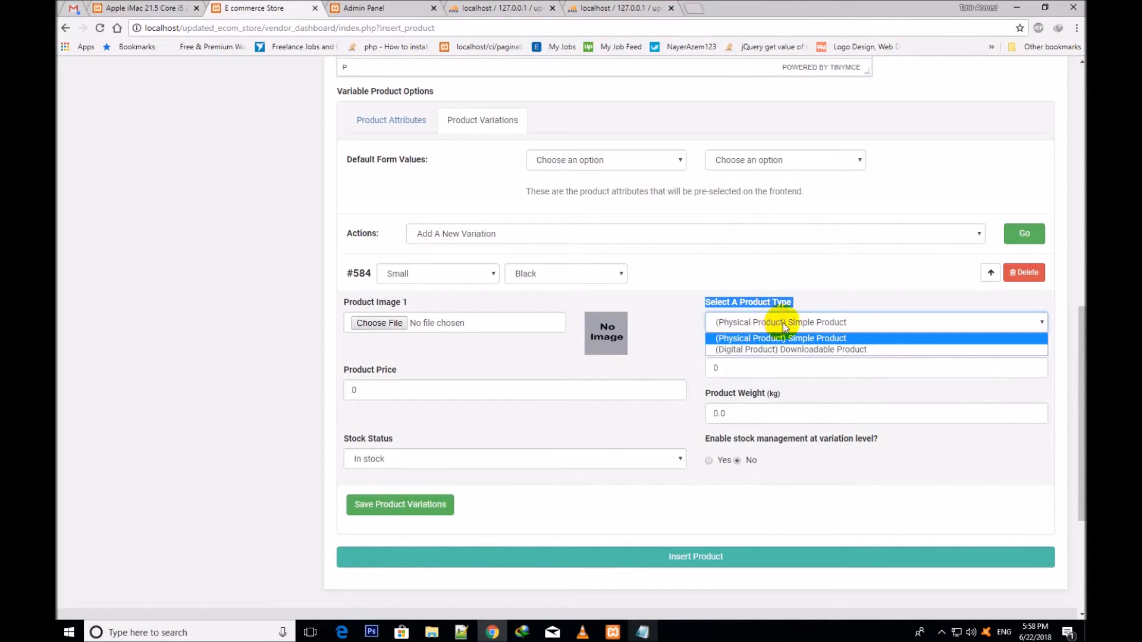
{"action": "left_click", "coordinate": [818, 303]}
{"action": "left_click", "coordinate": [800, 321]}
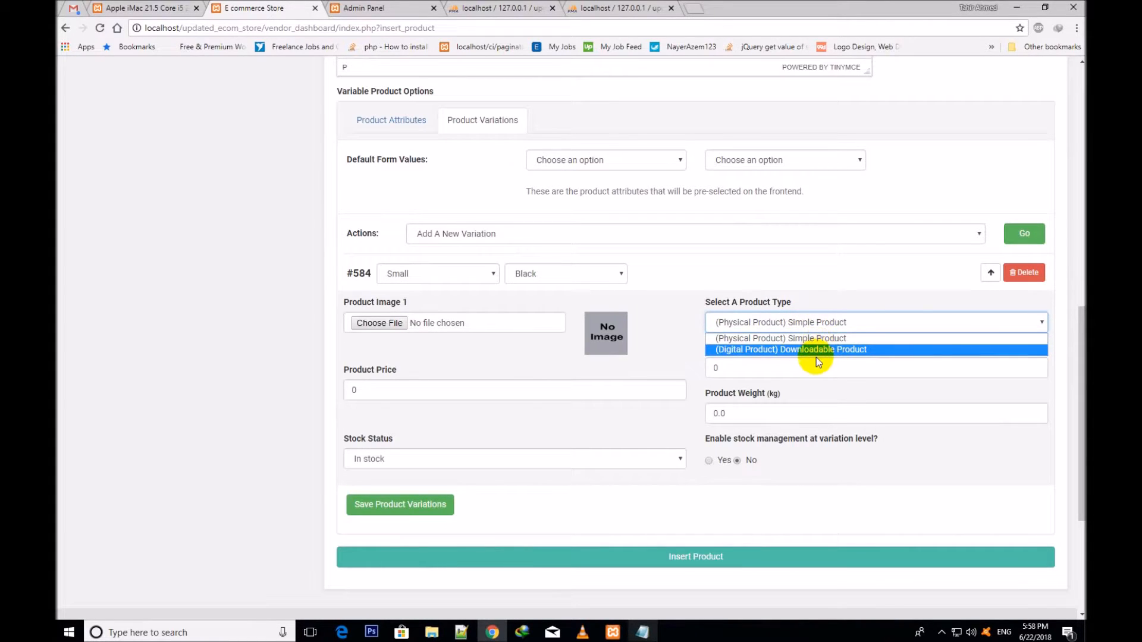
{"action": "left_click", "coordinate": [754, 324]}
{"action": "left_click", "coordinate": [746, 321]}
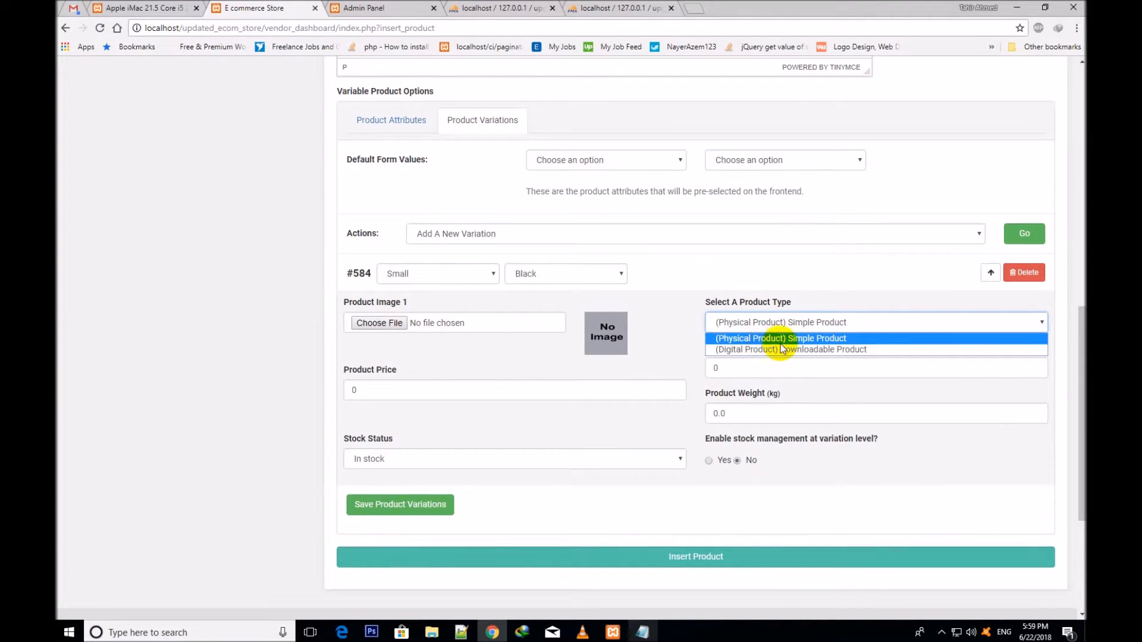
{"action": "left_click", "coordinate": [765, 325]}
{"action": "left_click", "coordinate": [764, 325]}
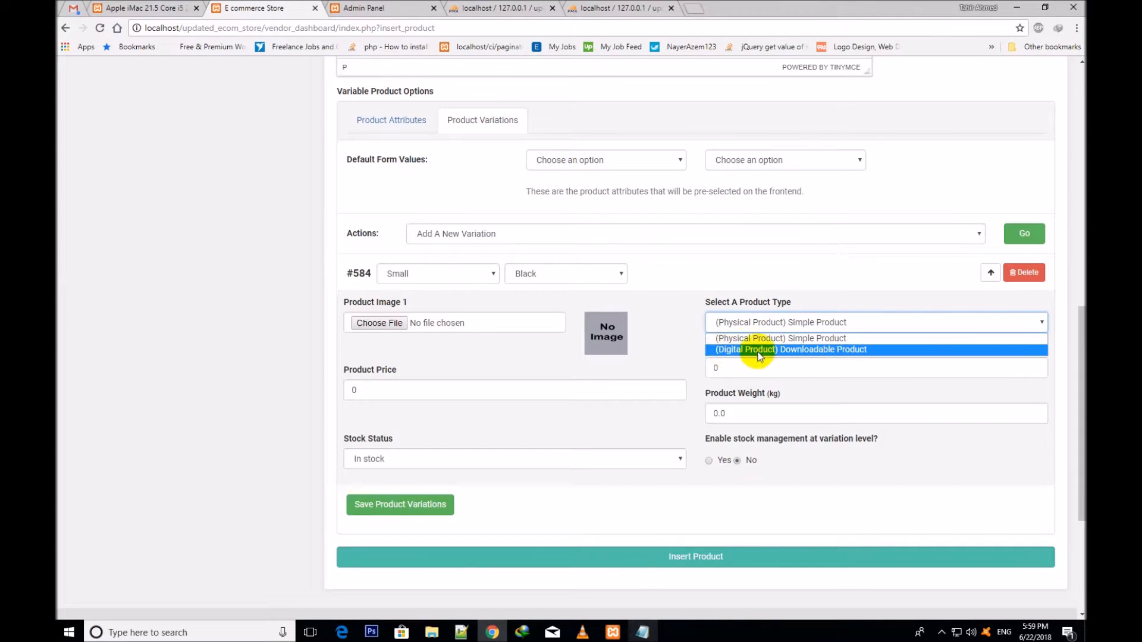
{"action": "left_click", "coordinate": [797, 339]}
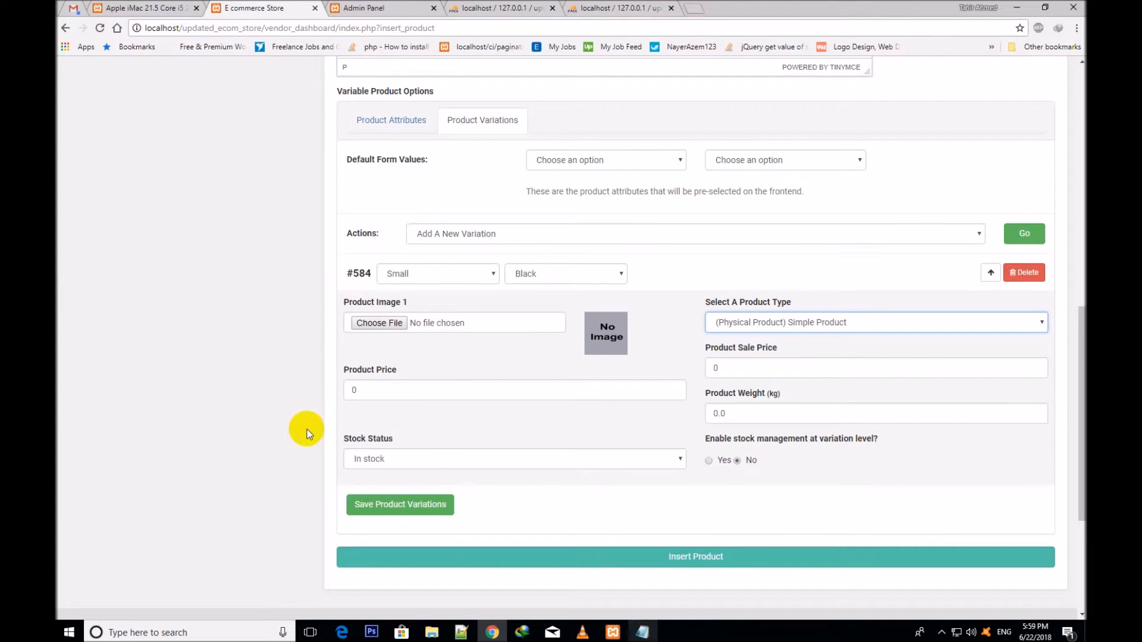
Set the Small/Black variation's product price to 60 and its weight to 1 kg.
{"action": "left_click", "coordinate": [395, 387]}
{"action": "key", "text": "BackSpace"}
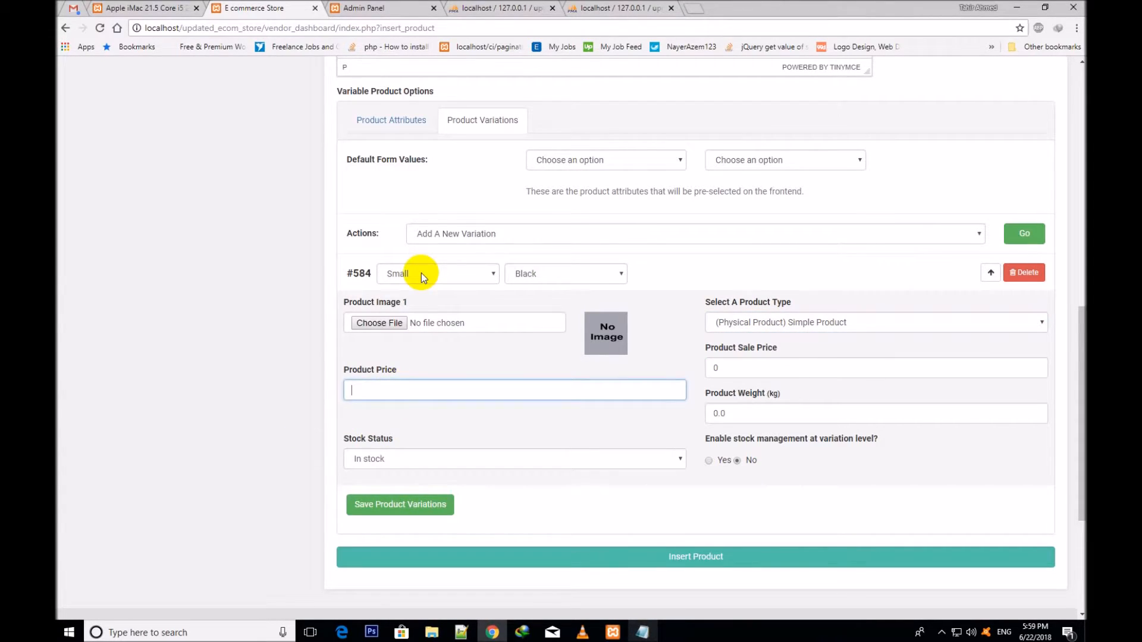
{"action": "type", "text": "60"}
{"action": "left_click", "coordinate": [479, 367]}
{"action": "double_click", "coordinate": [722, 417]}
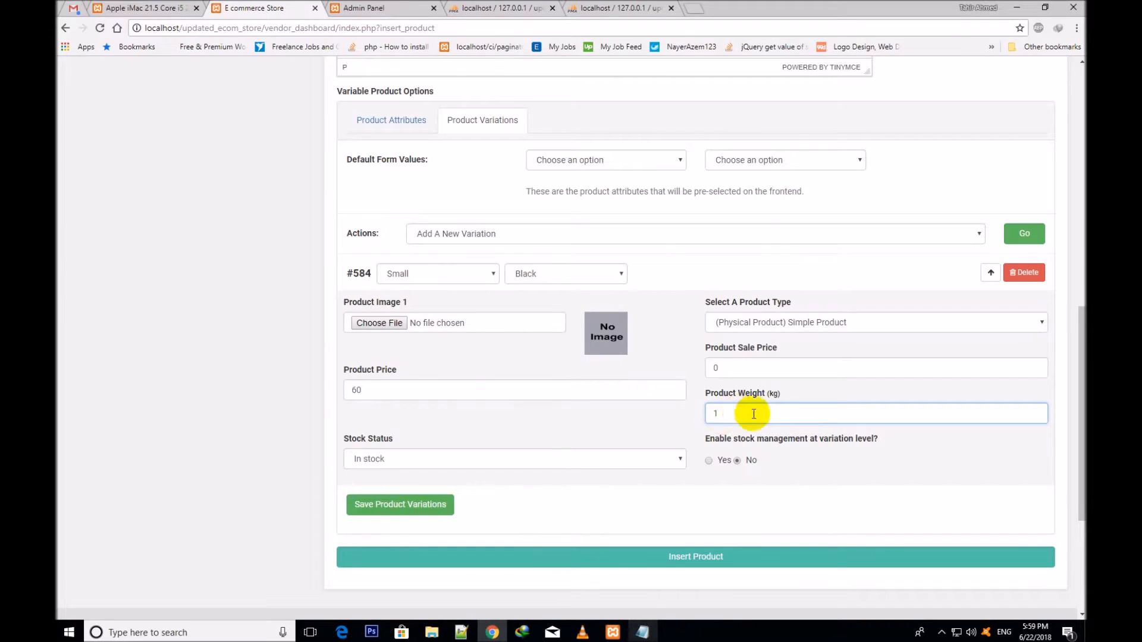
Enable stock management for the Small/Black variation and set its stock quantity to 5.
{"action": "left_click", "coordinate": [710, 462]}
{"action": "left_click", "coordinate": [407, 500]}
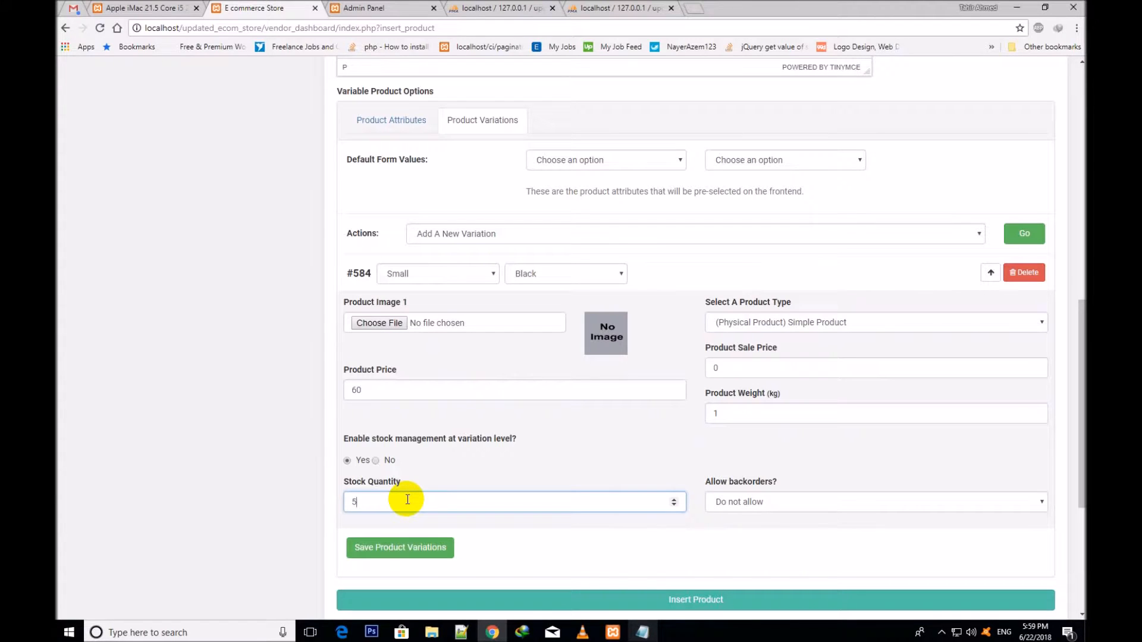
{"action": "type", "text": "5"}
{"action": "left_click", "coordinate": [702, 456]}
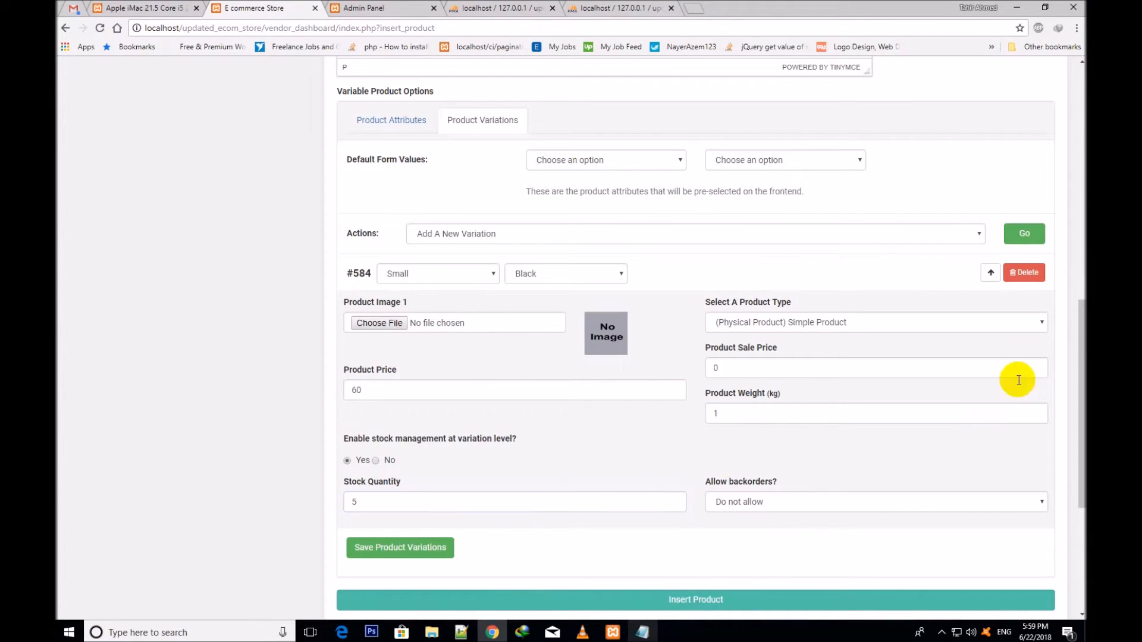
Add another new variation to the product and expand its details.
{"action": "left_click", "coordinate": [1020, 238]}
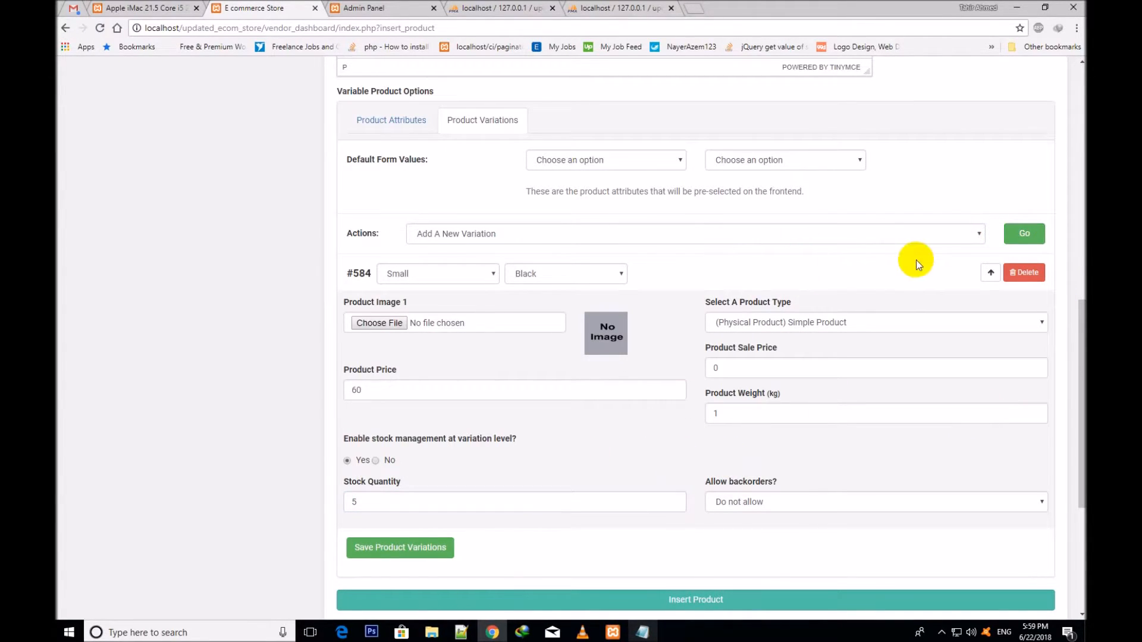
{"action": "left_click", "coordinate": [1025, 237]}
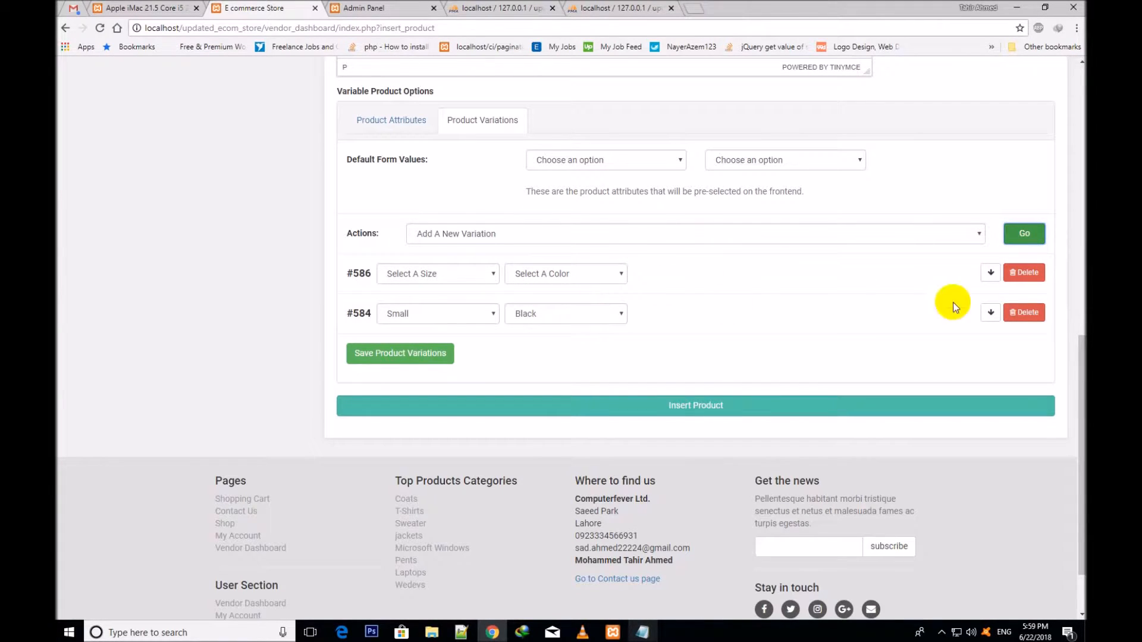
{"action": "left_click", "coordinate": [987, 274]}
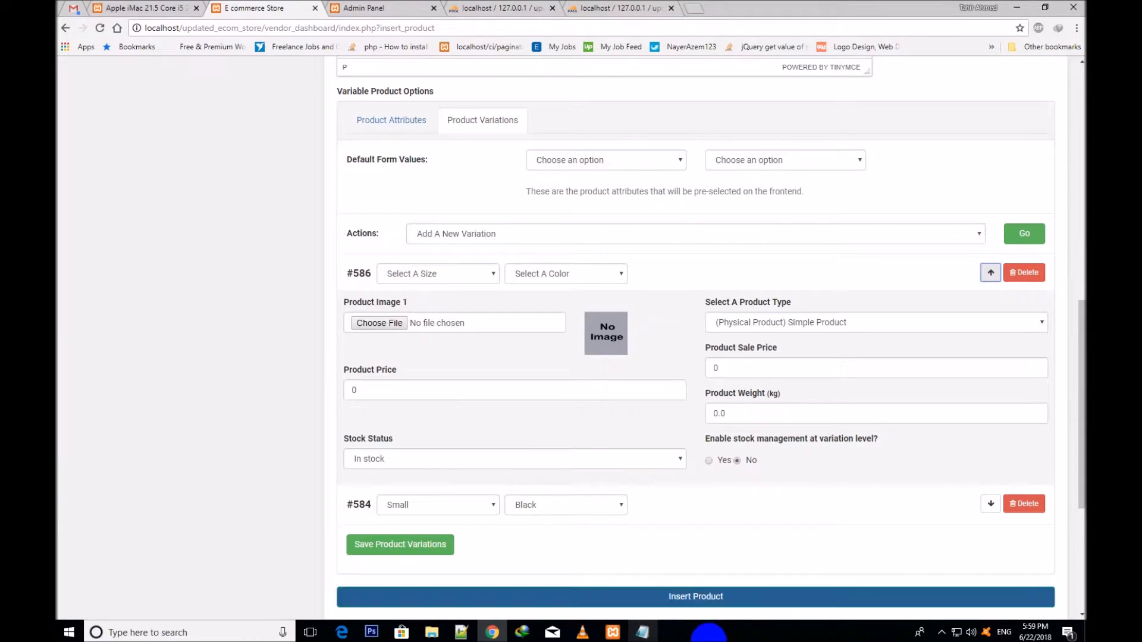
Check the price, weight and stock details retained for the Small/Black variation, and collapse it again.
{"action": "scroll", "coordinate": [1077, 449], "scroll_direction": "down", "scroll_amount": 4}
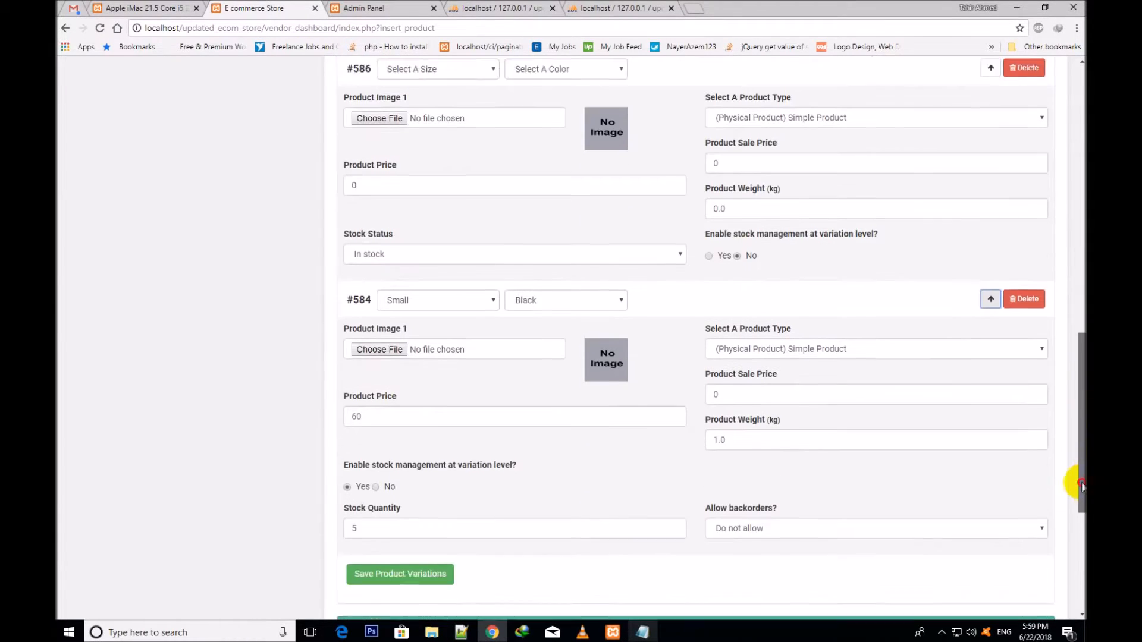
{"action": "left_click", "coordinate": [373, 402]}
{"action": "left_click", "coordinate": [481, 509]}
{"action": "left_click", "coordinate": [799, 440]}
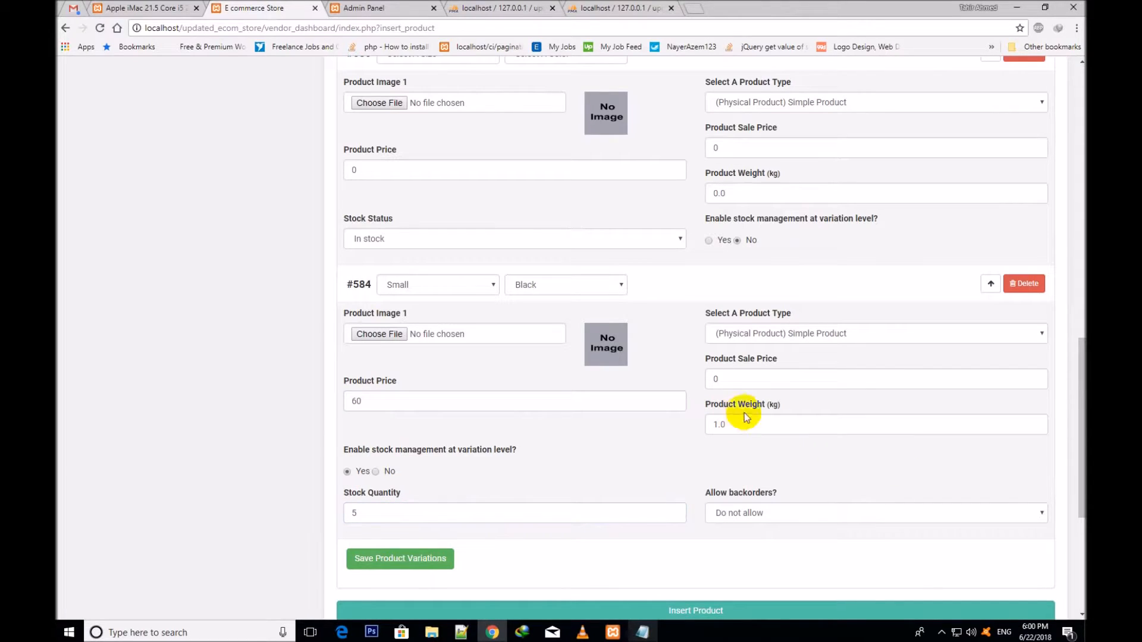
{"action": "left_click", "coordinate": [986, 284]}
Set the new variation's size to Medium and its color to Blue.
{"action": "scroll", "coordinate": [476, 330], "scroll_direction": "up", "scroll_amount": 2}
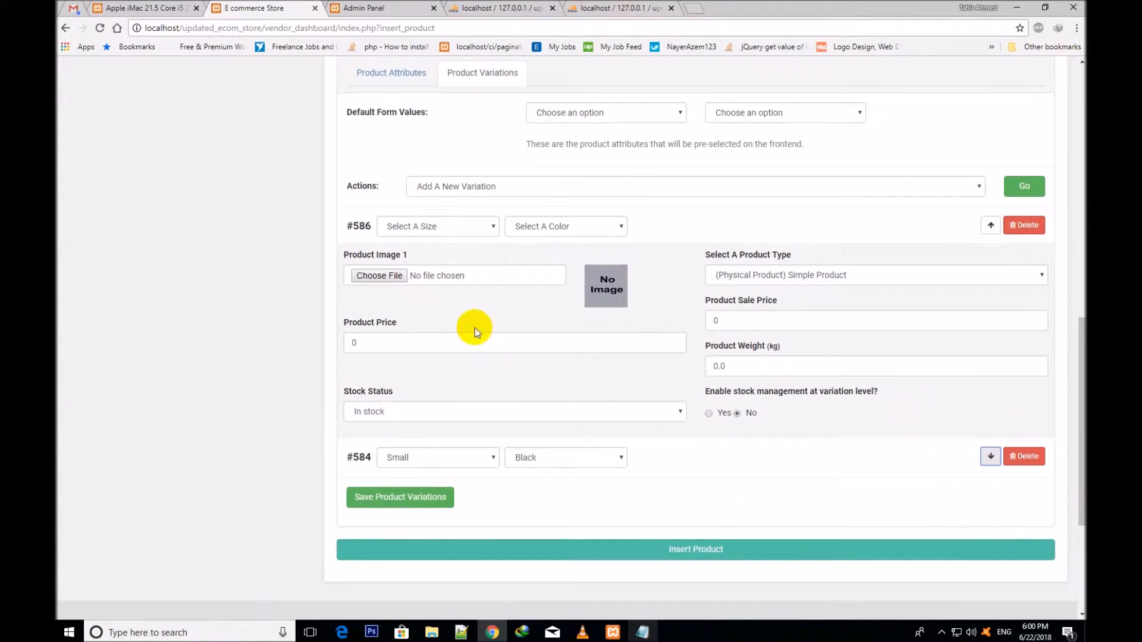
{"action": "left_click", "coordinate": [466, 244]}
{"action": "left_click", "coordinate": [421, 226]}
{"action": "left_click", "coordinate": [419, 264]}
{"action": "left_click", "coordinate": [554, 227]}
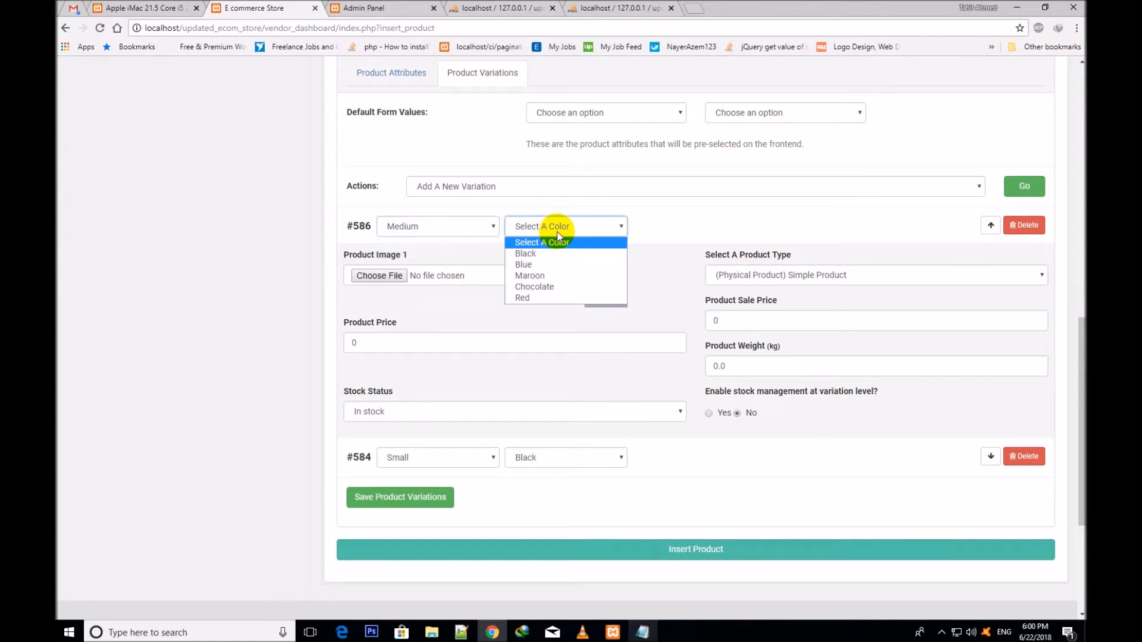
{"action": "left_click", "coordinate": [542, 264]}
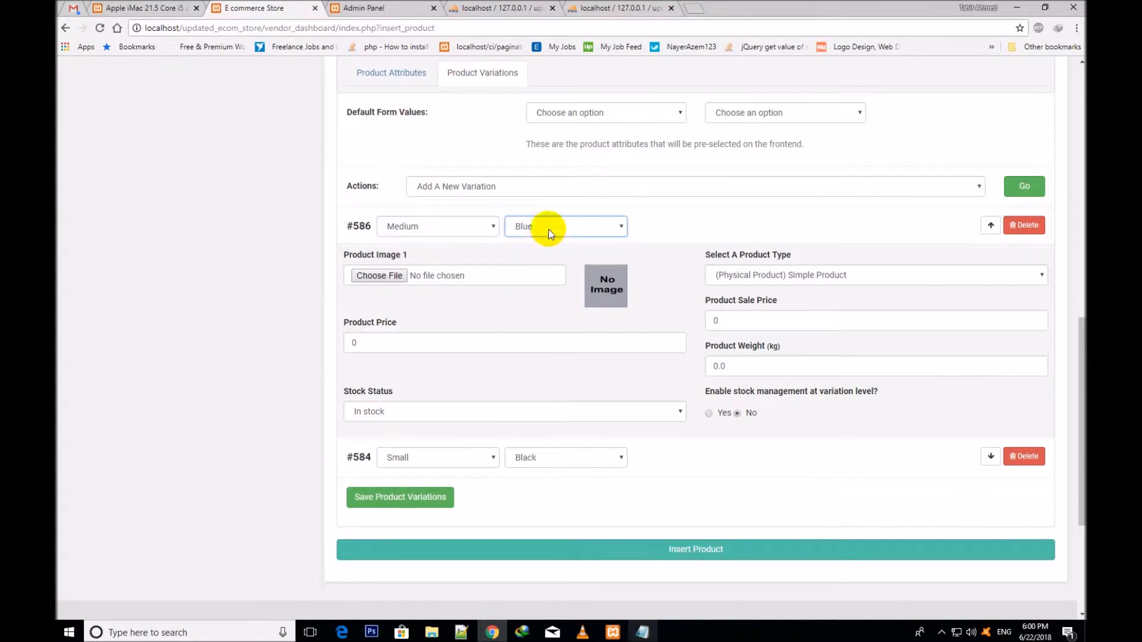
Set the Medium/Blue variation's product price to 70 and its weight to 1 kg.
{"action": "double_click", "coordinate": [474, 344]}
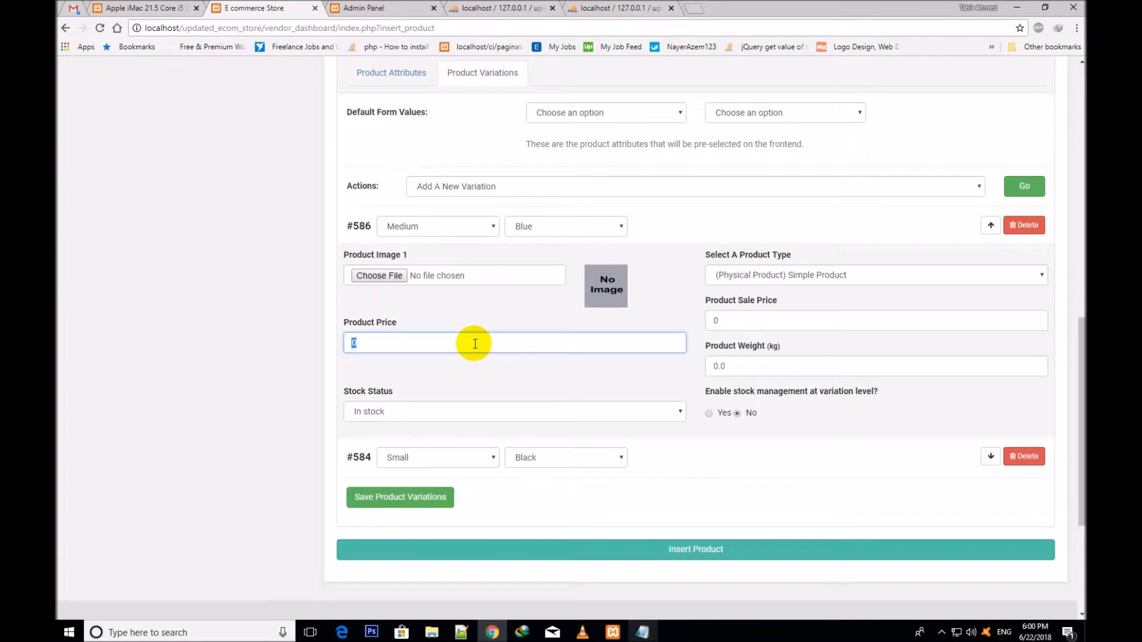
{"action": "scroll", "coordinate": [474, 344], "scroll_direction": "down", "scroll_amount": 1}
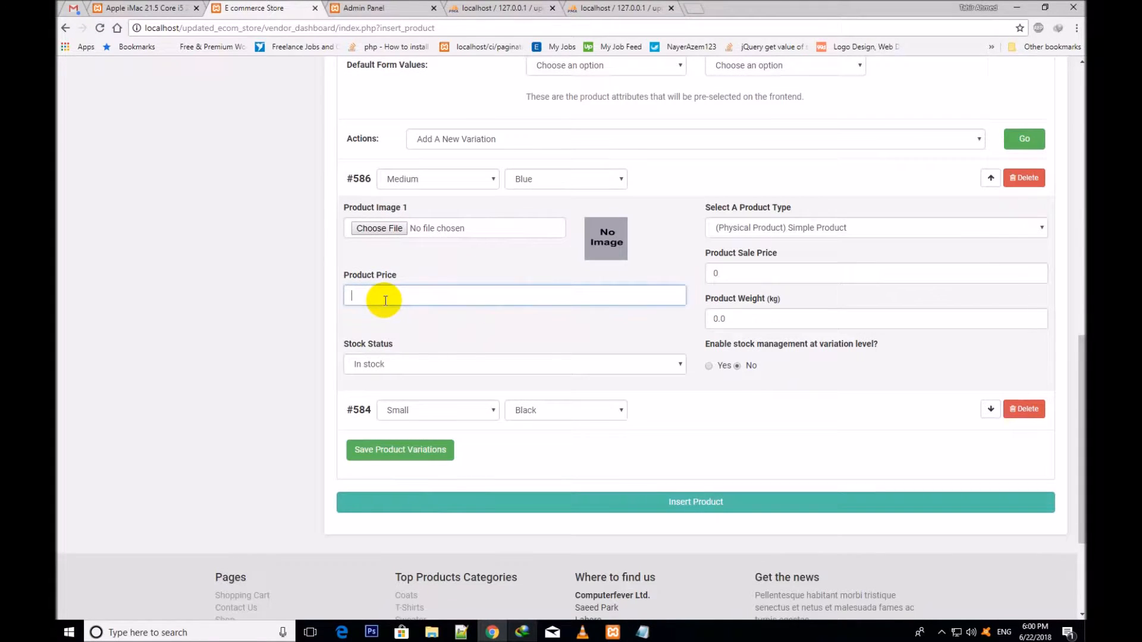
{"action": "double_click", "coordinate": [720, 321]}
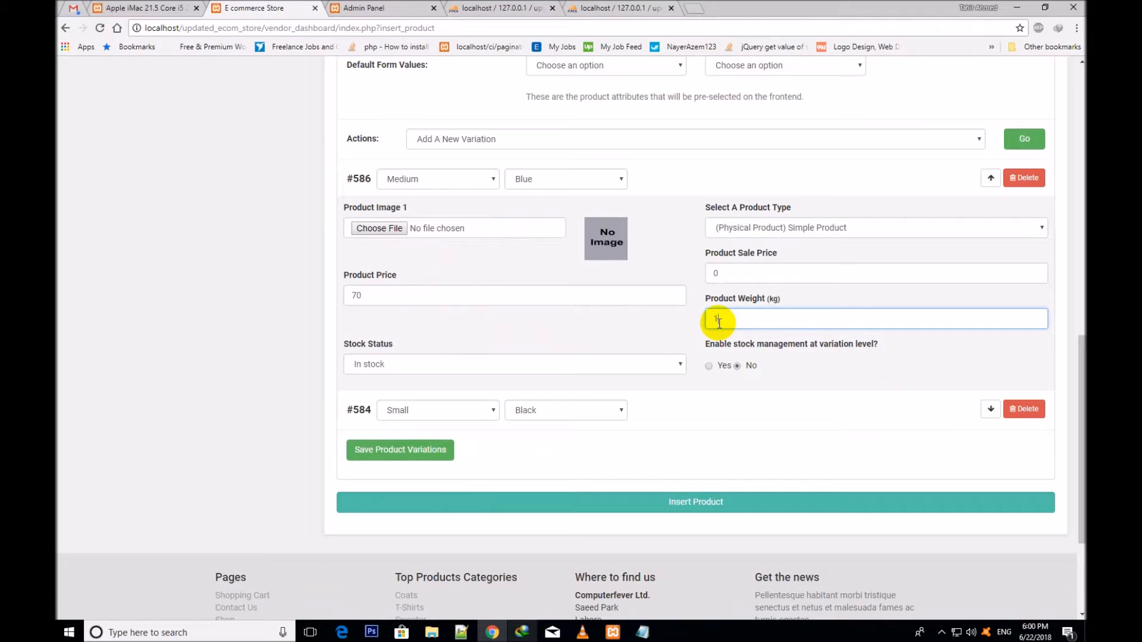
Enable stock management for the Medium/Blue variation and set its stock quantity to 3.
{"action": "left_click", "coordinate": [708, 366]}
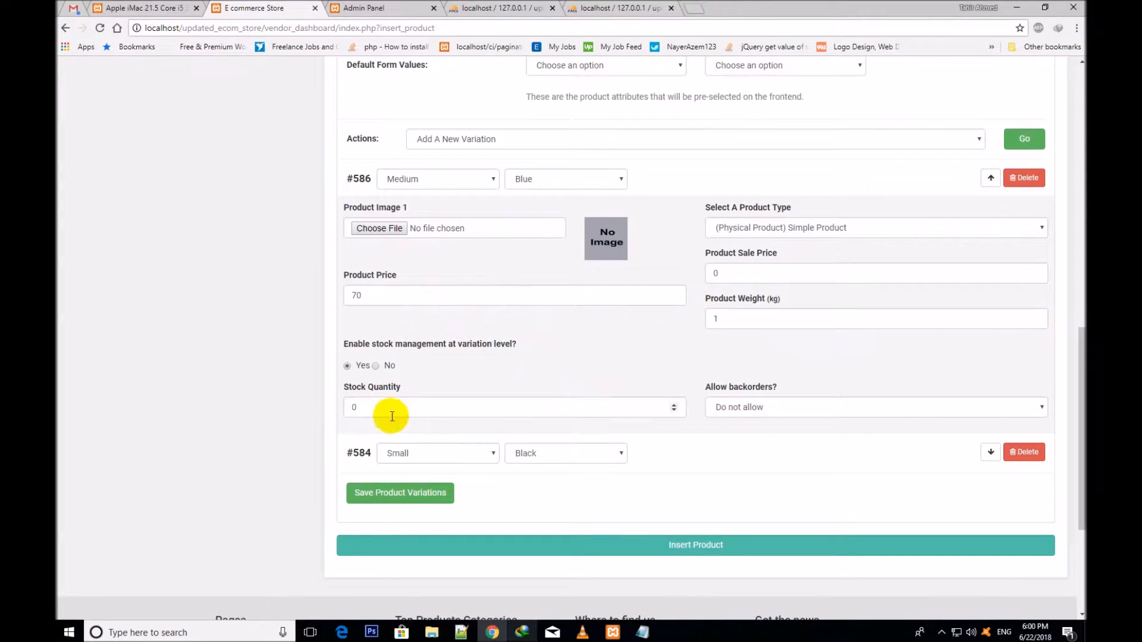
{"action": "left_click", "coordinate": [374, 406]}
{"action": "triple_click", "coordinate": [372, 393]}
{"action": "left_click", "coordinate": [372, 406]}
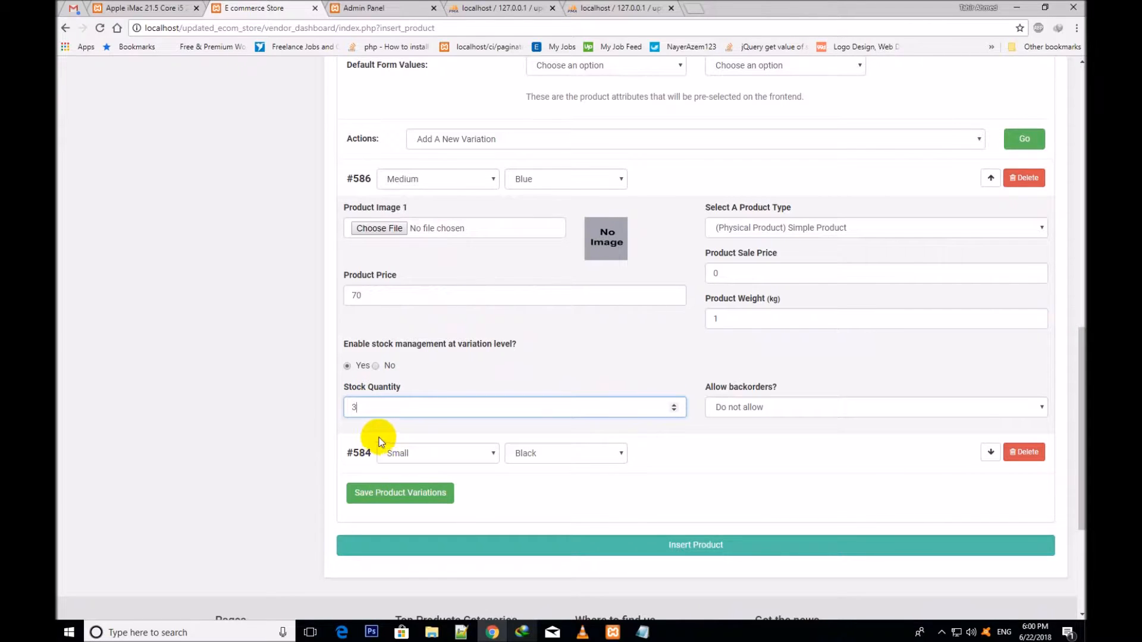
{"action": "left_click", "coordinate": [472, 385]}
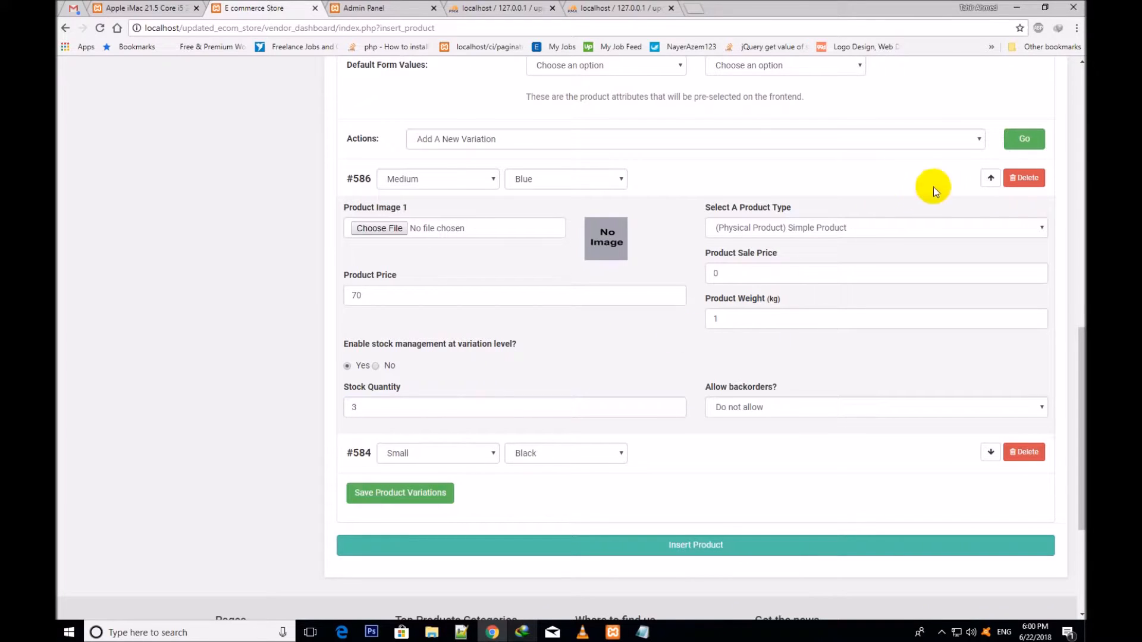
Add a third variation with size Large and color Maroon.
{"action": "left_click", "coordinate": [1024, 140]}
{"action": "left_click", "coordinate": [436, 182]}
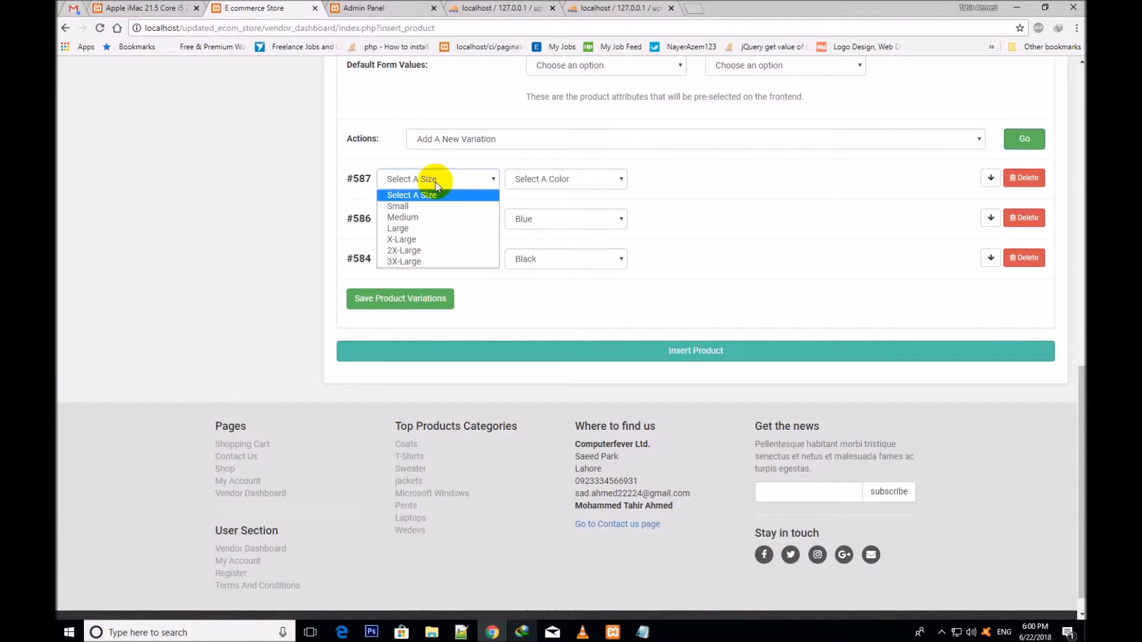
{"action": "left_click", "coordinate": [407, 229]}
{"action": "left_click", "coordinate": [545, 183]}
{"action": "key", "text": "Escape"}
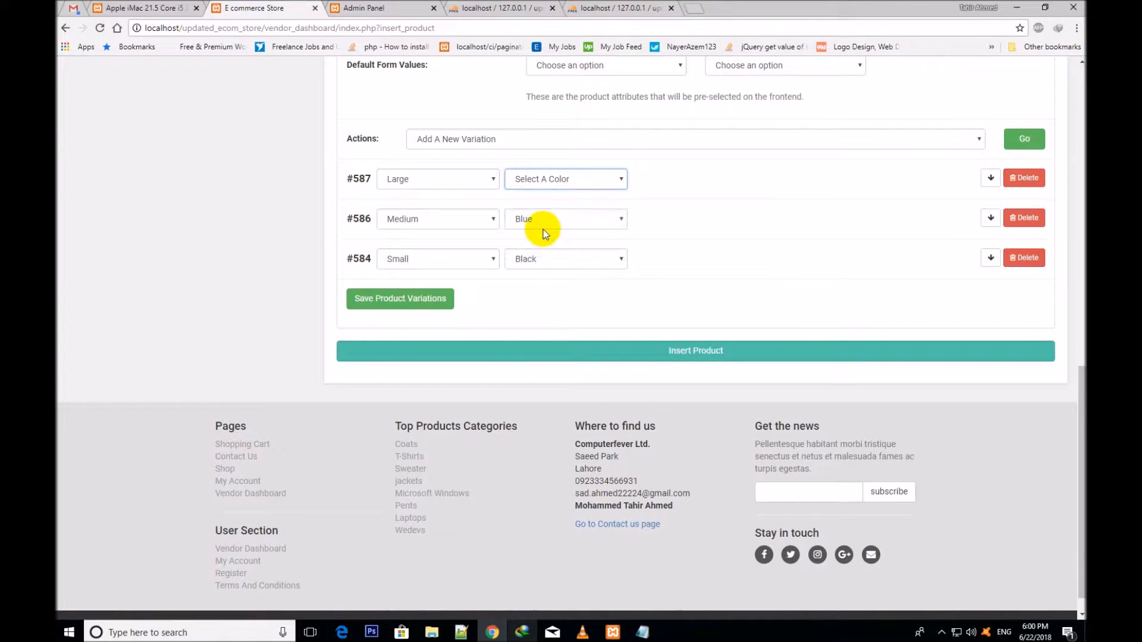
Expand the Large/Maroon variation and set its product price to 80 and its weight to 1 kg.
{"action": "left_click", "coordinate": [990, 178]}
{"action": "triple_click", "coordinate": [381, 280]}
{"action": "double_click", "coordinate": [372, 303]}
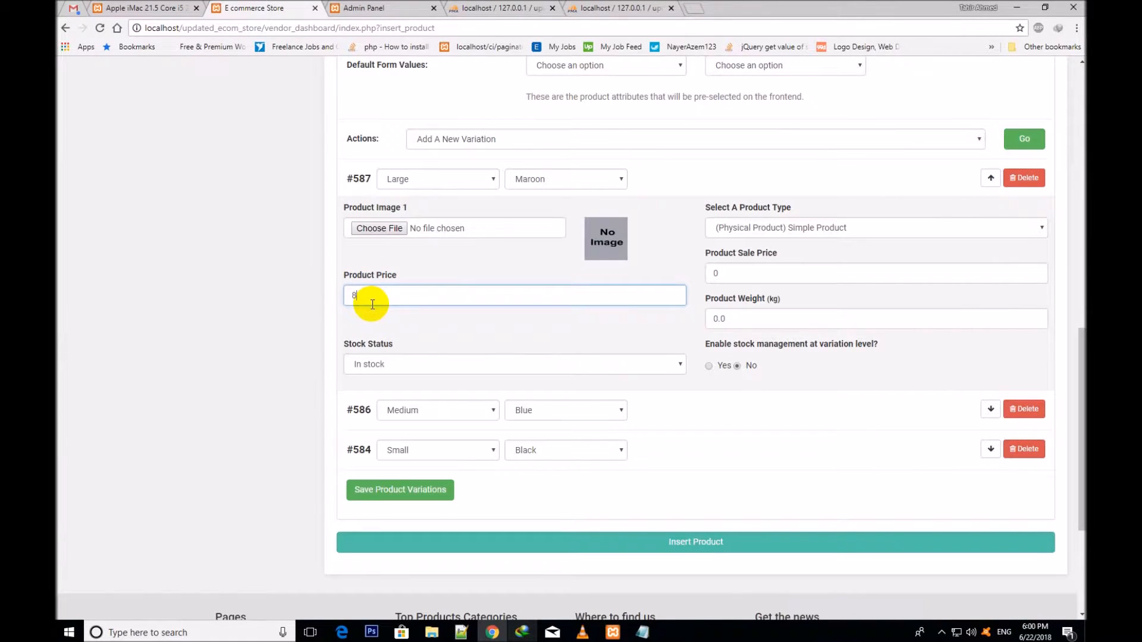
{"action": "double_click", "coordinate": [732, 319]}
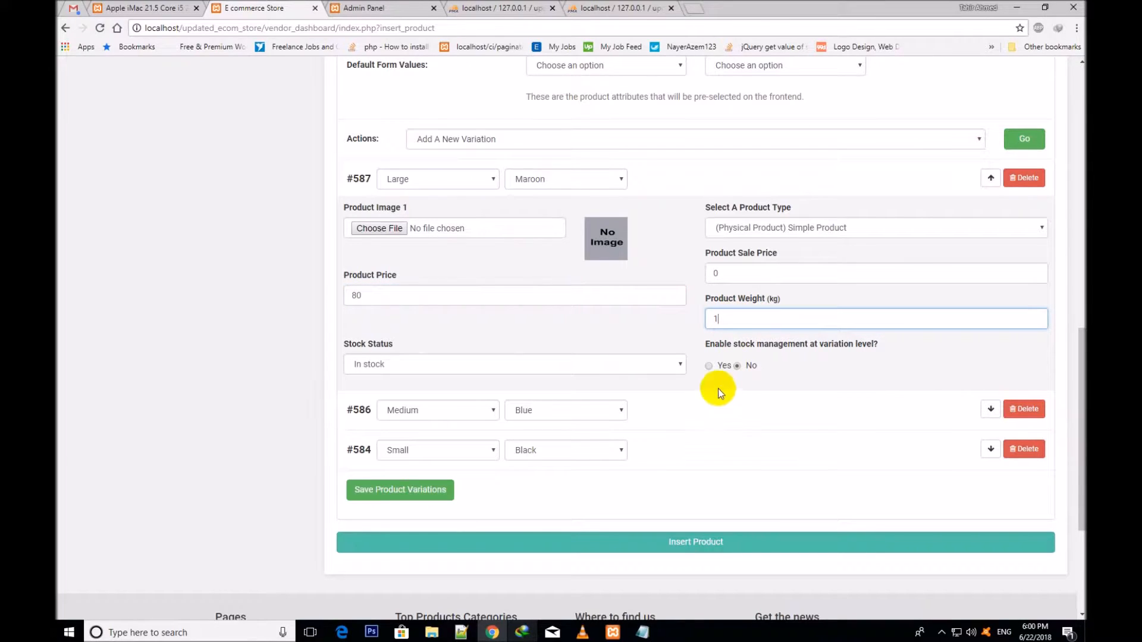
Enable stock management for the Large/Maroon variation and set its stock quantity to 1.
{"action": "left_click", "coordinate": [780, 375]}
{"action": "triple_click", "coordinate": [728, 351]}
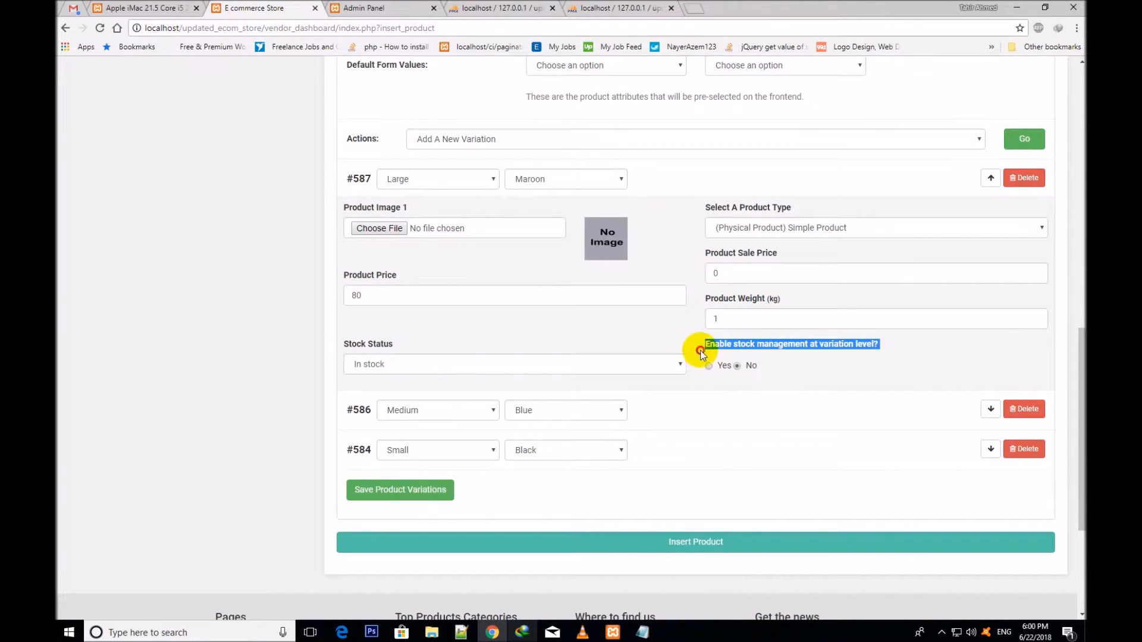
{"action": "left_click", "coordinate": [708, 364]}
{"action": "left_click", "coordinate": [575, 405]}
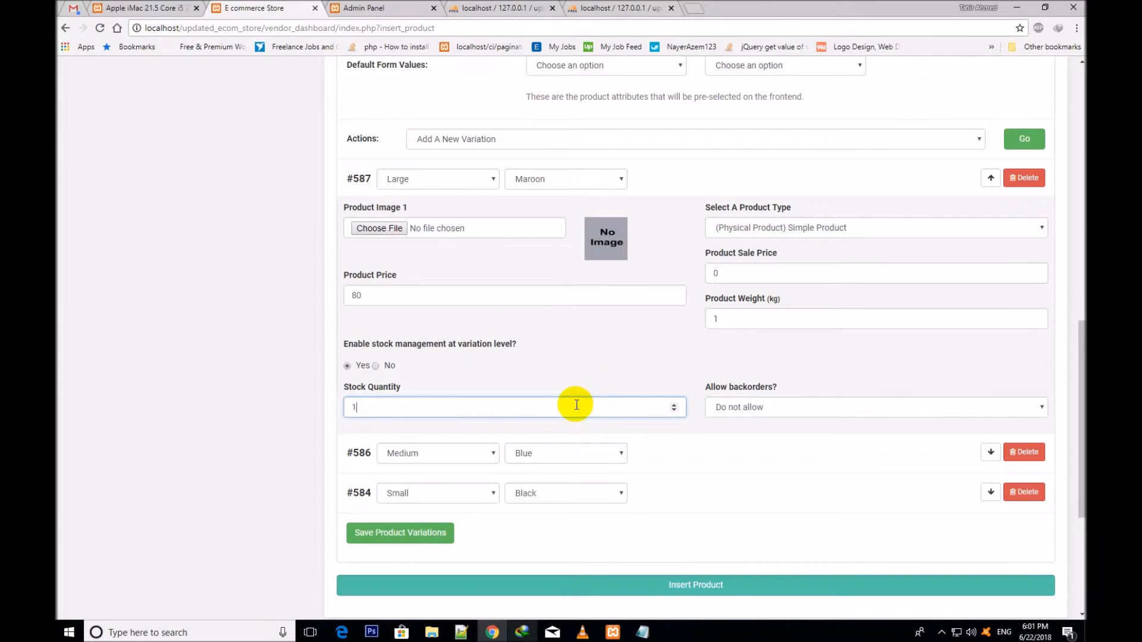
{"action": "double_click", "coordinate": [343, 397]}
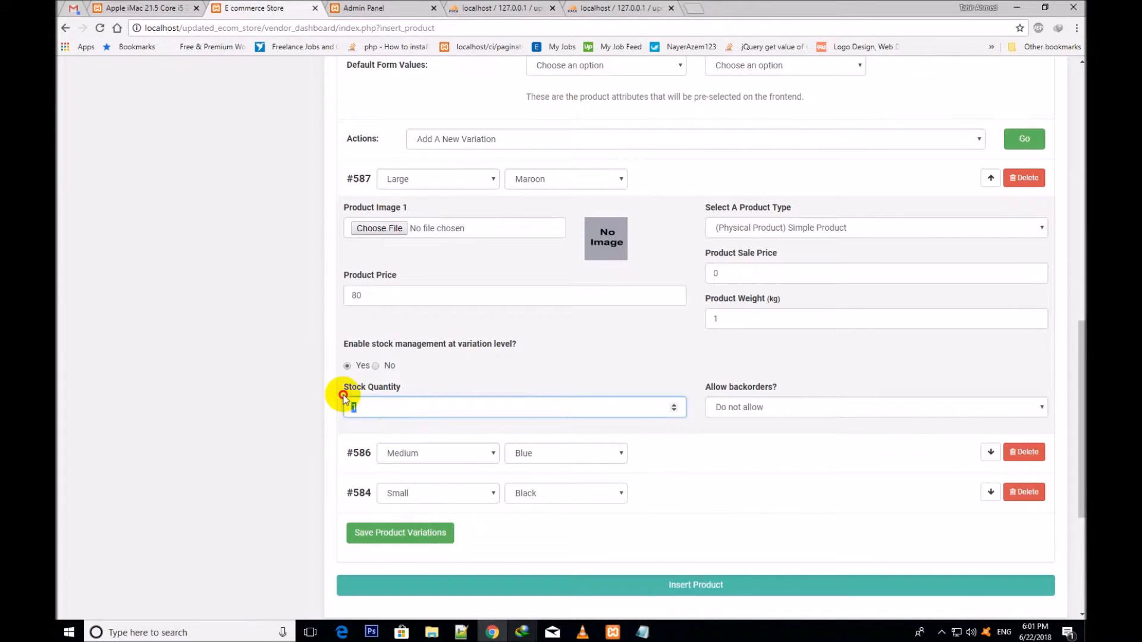
Check the available choices for both default form values and save the product variations.
{"action": "left_click", "coordinate": [511, 383]}
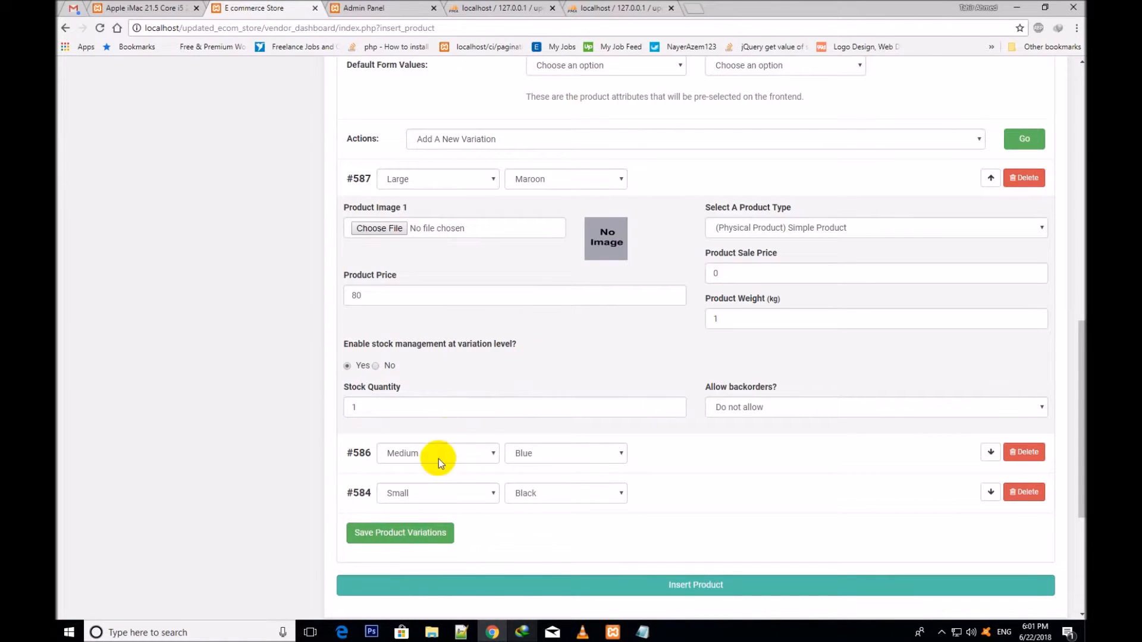
{"action": "scroll", "coordinate": [826, 324], "scroll_direction": "up", "scroll_amount": 1}
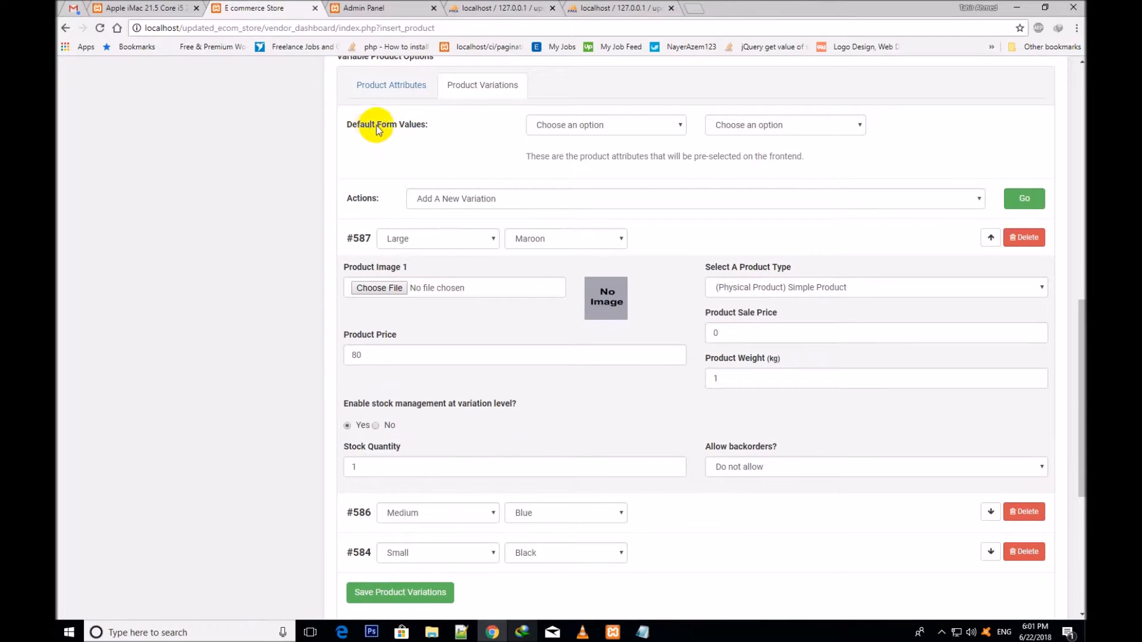
{"action": "left_click", "coordinate": [548, 123]}
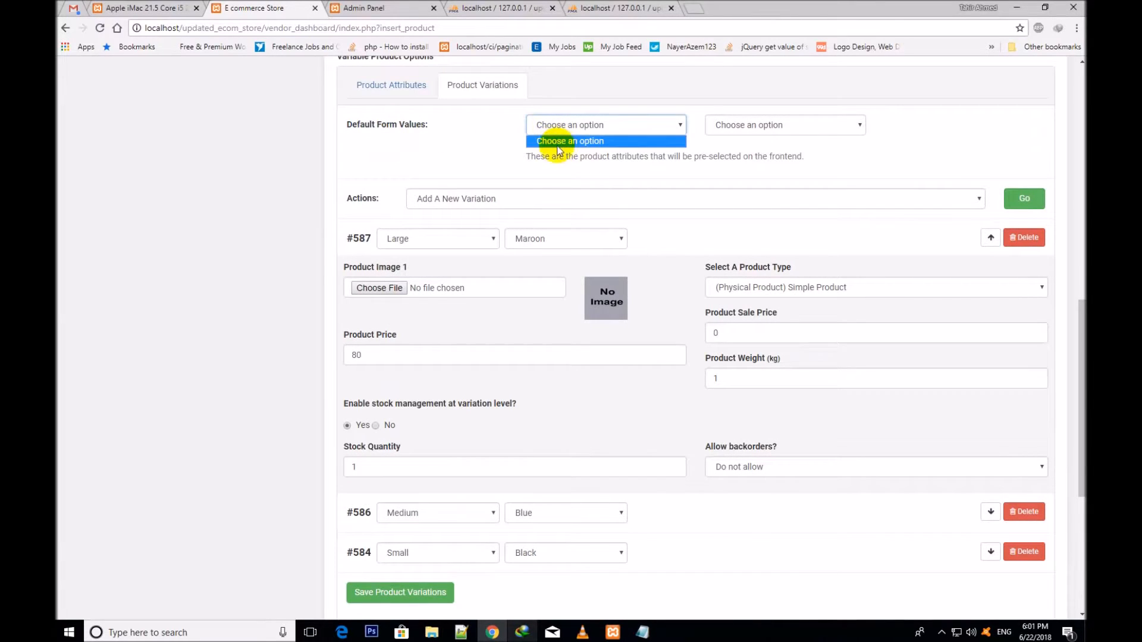
{"action": "left_click", "coordinate": [722, 124]}
{"action": "left_click", "coordinate": [721, 124]}
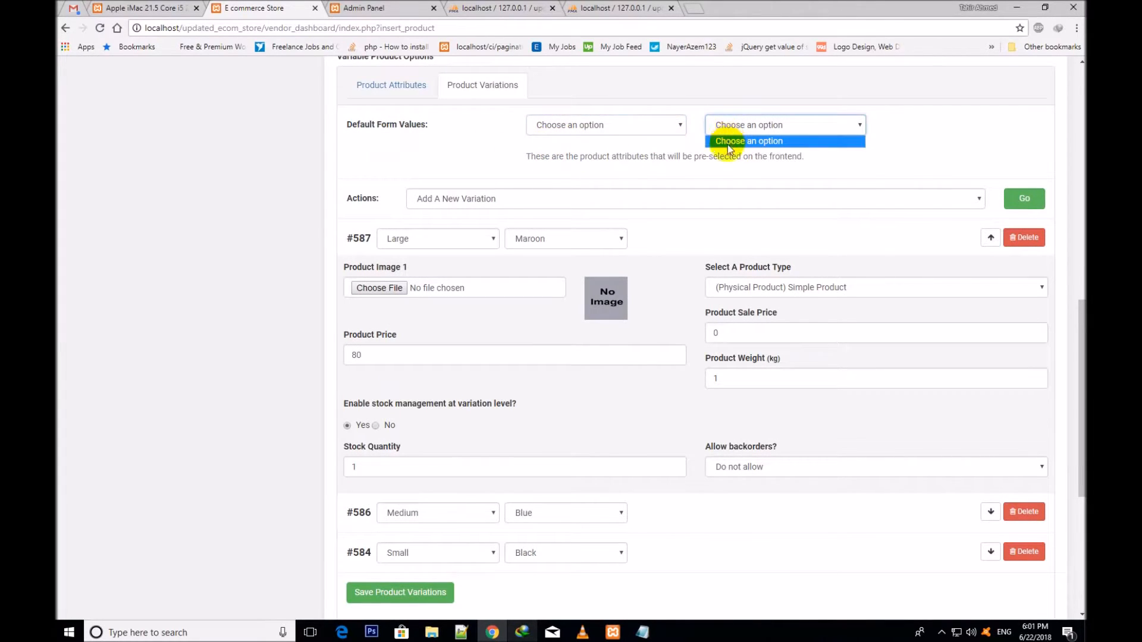
{"action": "left_click", "coordinate": [683, 158]}
{"action": "scroll", "coordinate": [1076, 344], "scroll_direction": "down", "scroll_amount": 1}
{"action": "left_click", "coordinate": [407, 536]}
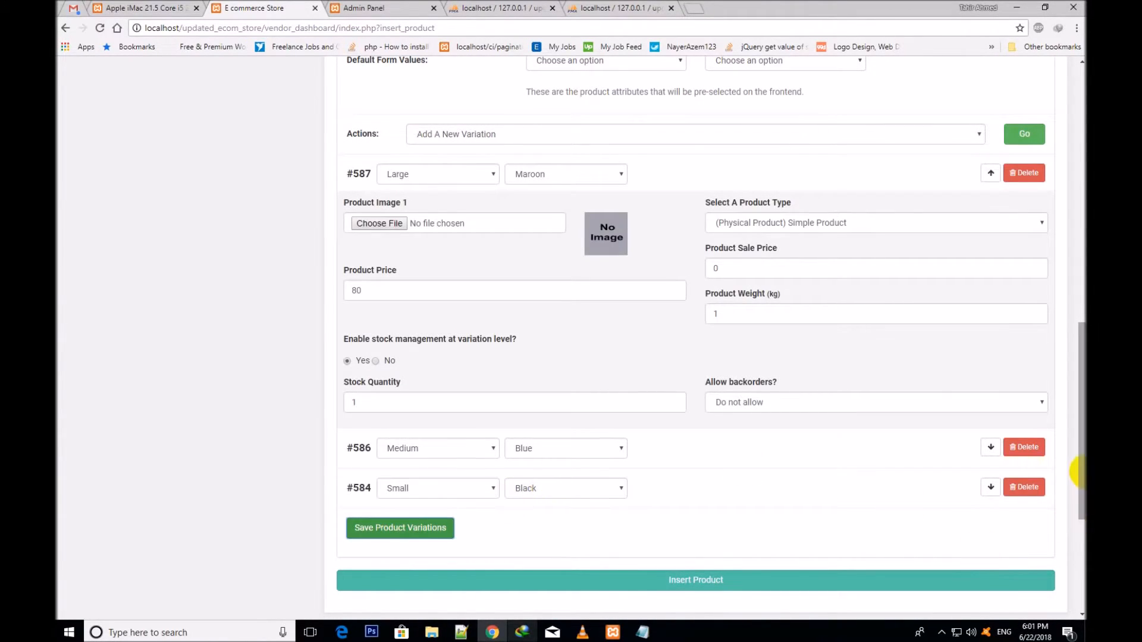
Set the default form values to Medium and Blue and collapse the Large/Maroon variation.
{"action": "scroll", "coordinate": [545, 480], "scroll_direction": "up", "scroll_amount": 3}
{"action": "left_click", "coordinate": [570, 235]}
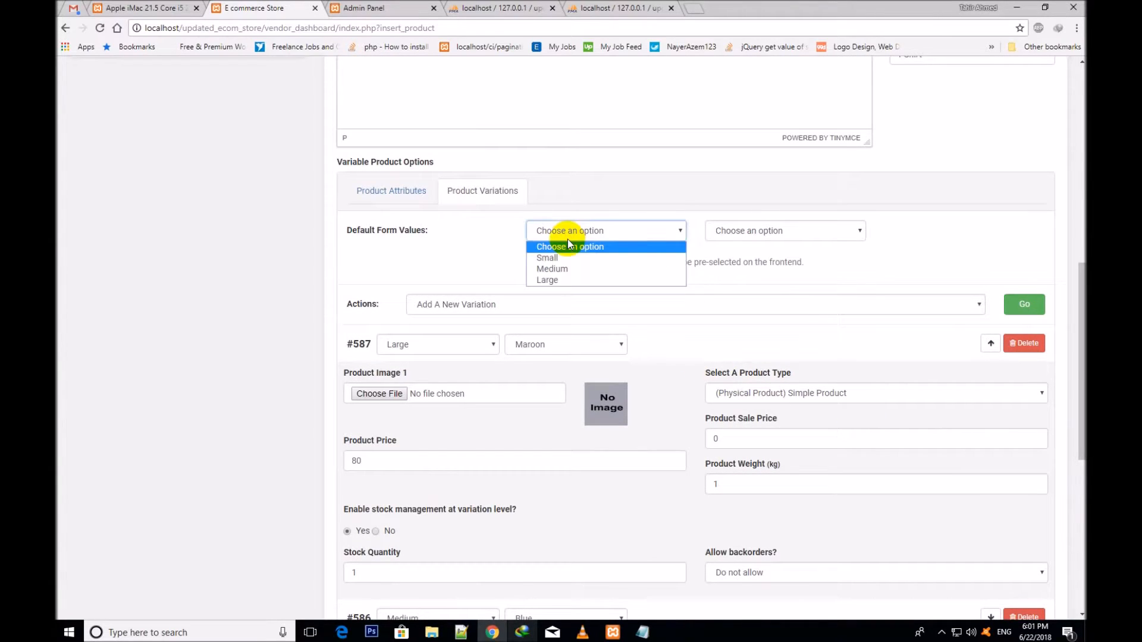
{"action": "left_click", "coordinate": [559, 271]}
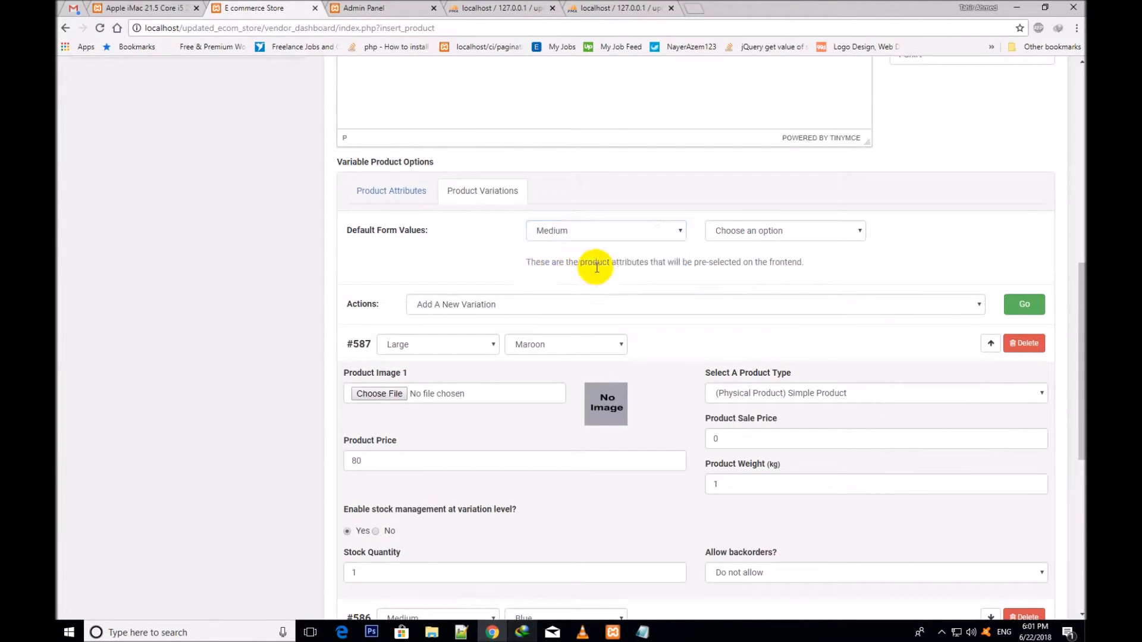
{"action": "left_click", "coordinate": [739, 230]}
{"action": "left_click", "coordinate": [739, 260]}
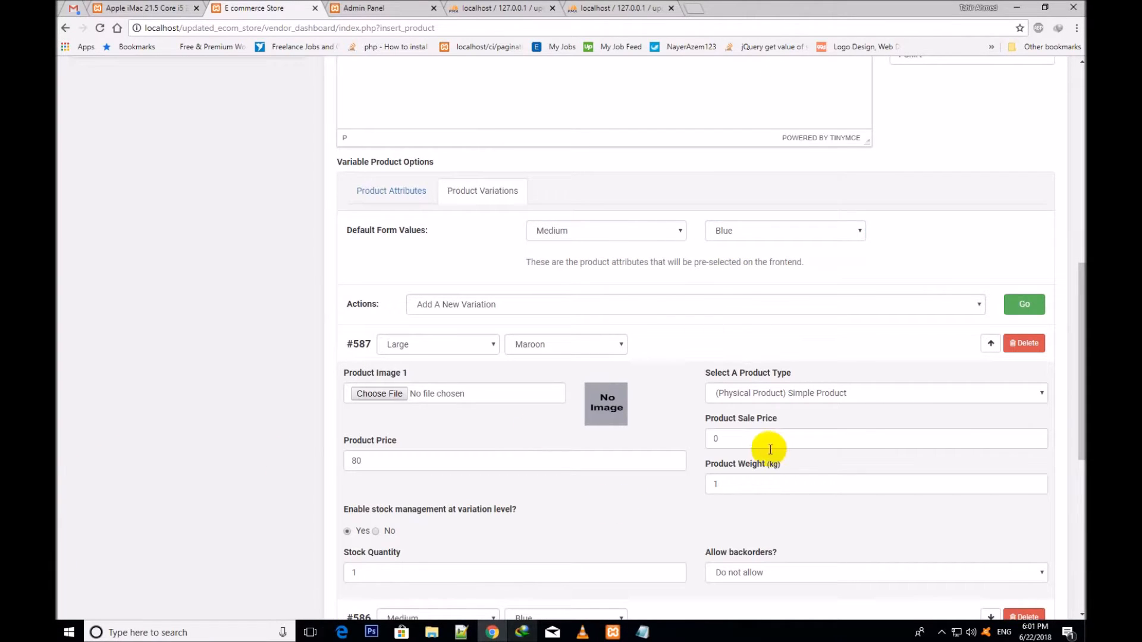
{"action": "left_click_drag", "start_coordinate": [1072, 387], "coordinate": [1081, 449]}
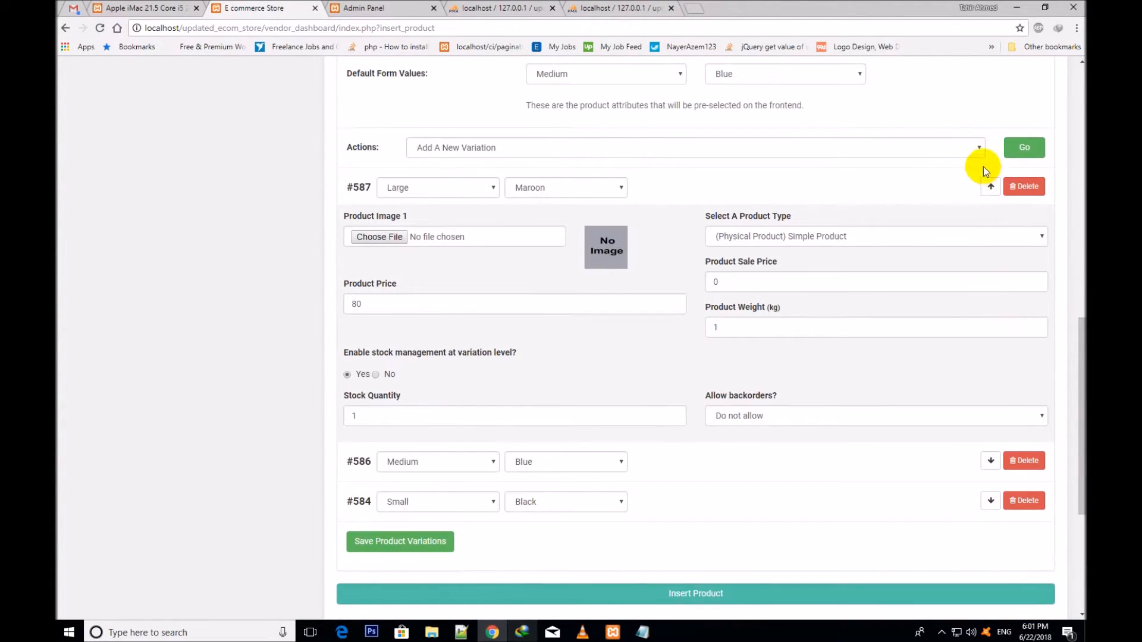
{"action": "left_click", "coordinate": [989, 188]}
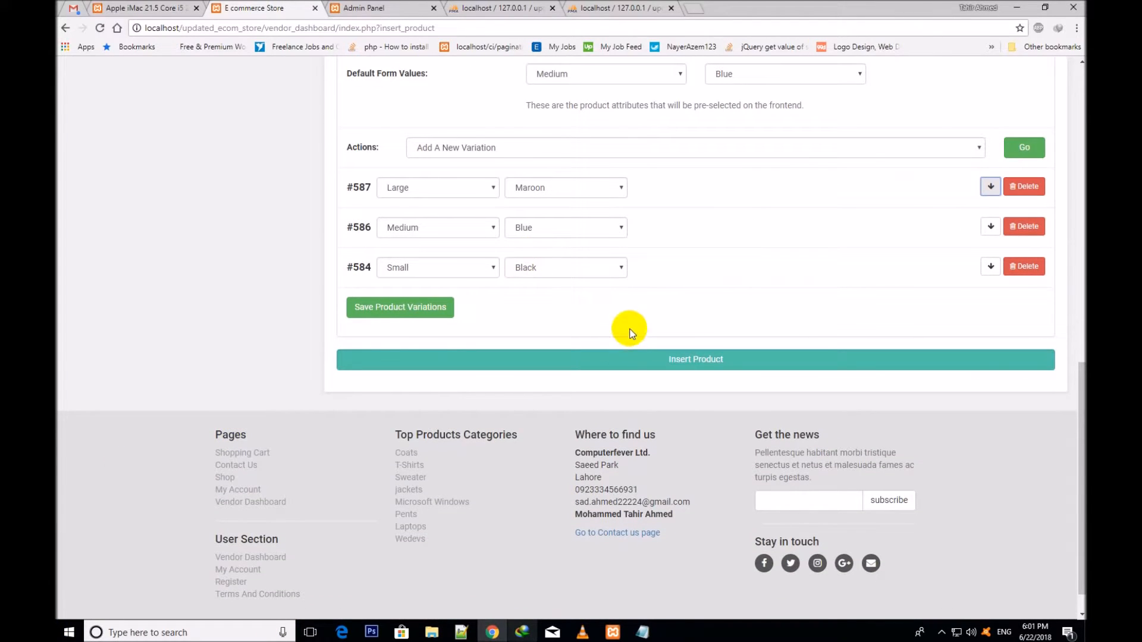
Review the product's Size and Color attributes and return to the product variations.
{"action": "scroll", "coordinate": [1080, 385], "scroll_direction": "up", "scroll_amount": 3}
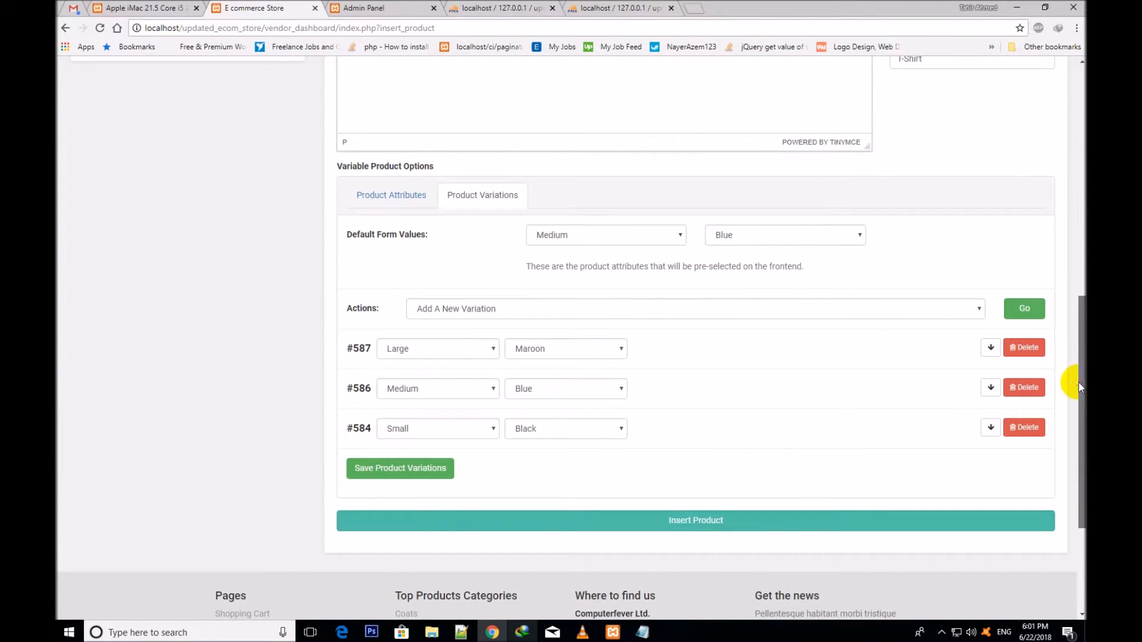
{"action": "left_click", "coordinate": [383, 196]}
{"action": "left_click_drag", "start_coordinate": [357, 345], "coordinate": [573, 372]}
{"action": "left_click", "coordinate": [466, 199]}
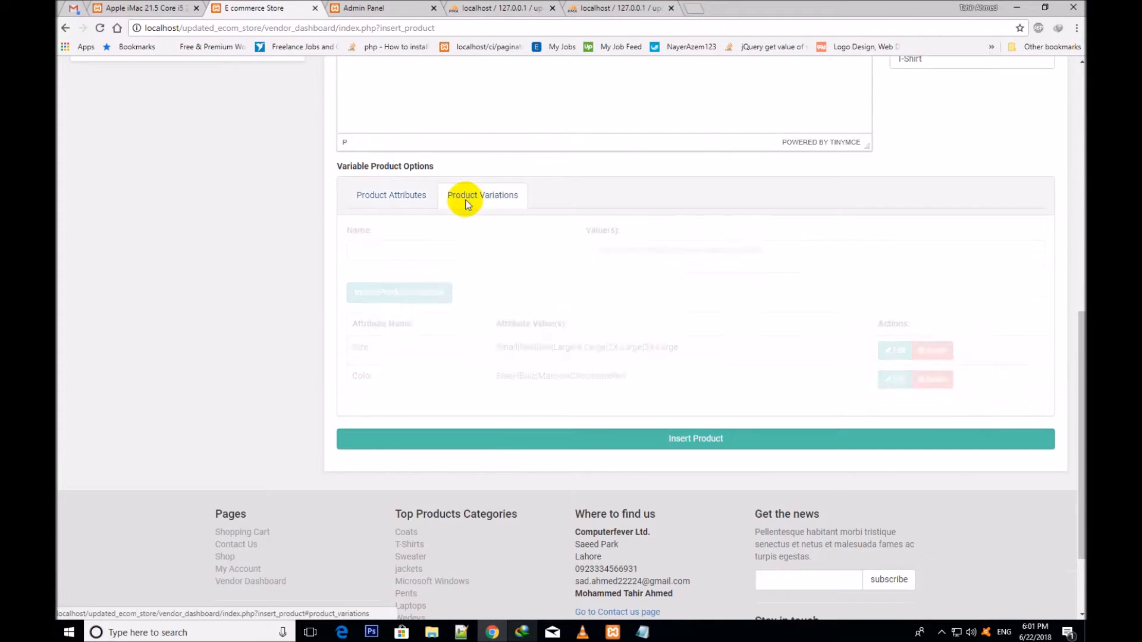
{"action": "left_click", "coordinate": [521, 200]}
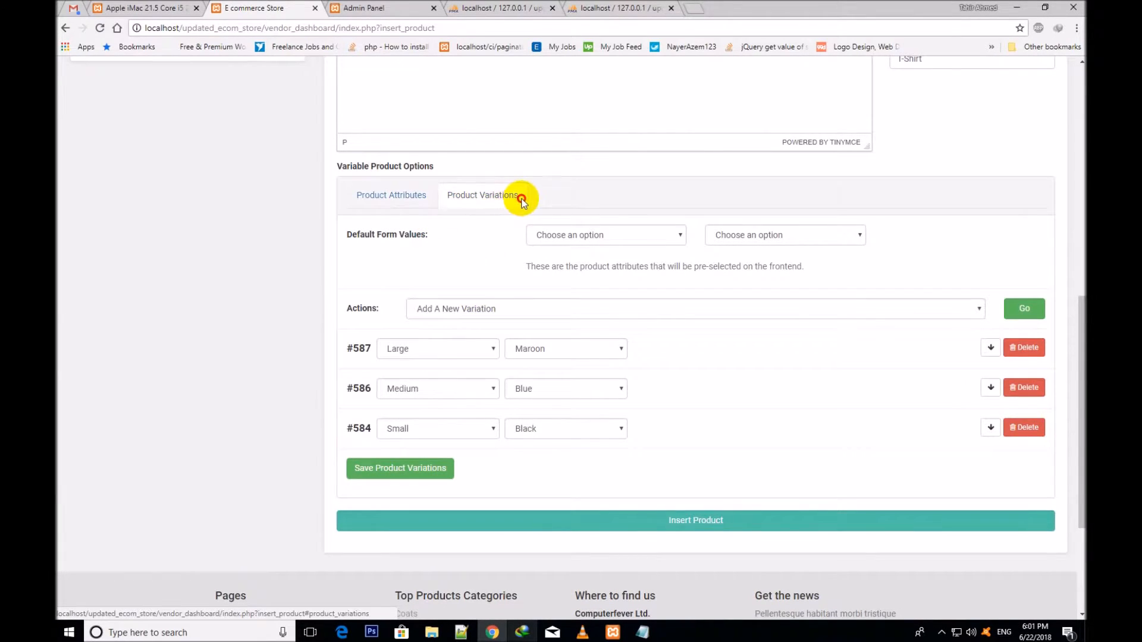
Choose Medium and Blue as the variable product's default form values and save the product variations.
{"action": "left_click", "coordinate": [351, 235]}
{"action": "left_click_drag", "start_coordinate": [351, 235], "coordinate": [434, 240]}
{"action": "left_click", "coordinate": [456, 241]}
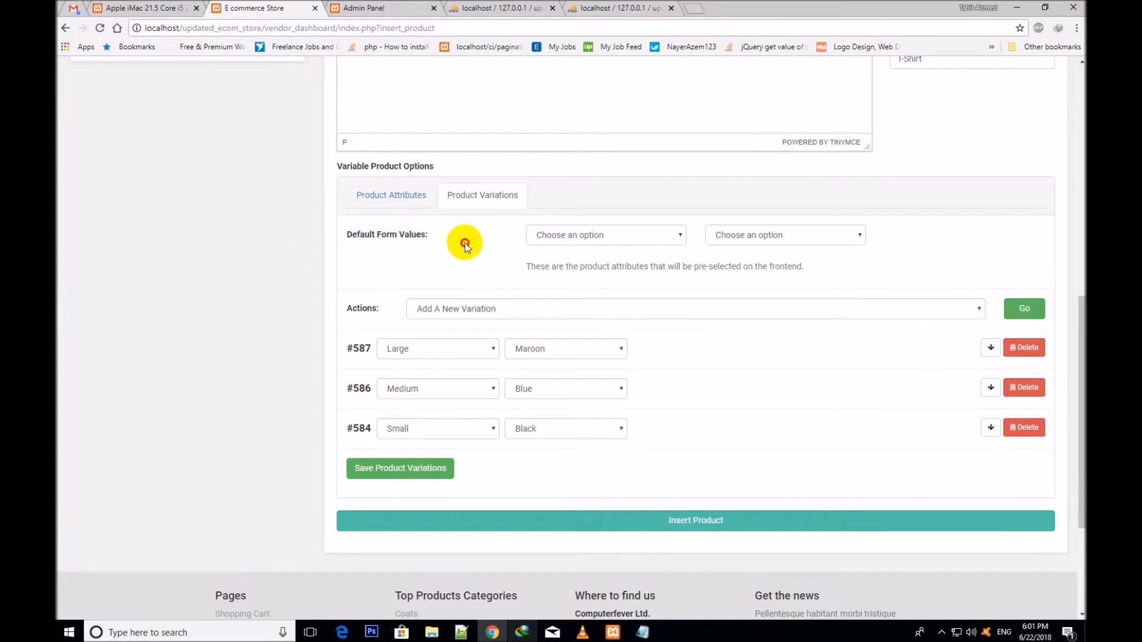
{"action": "left_click", "coordinate": [570, 236]}
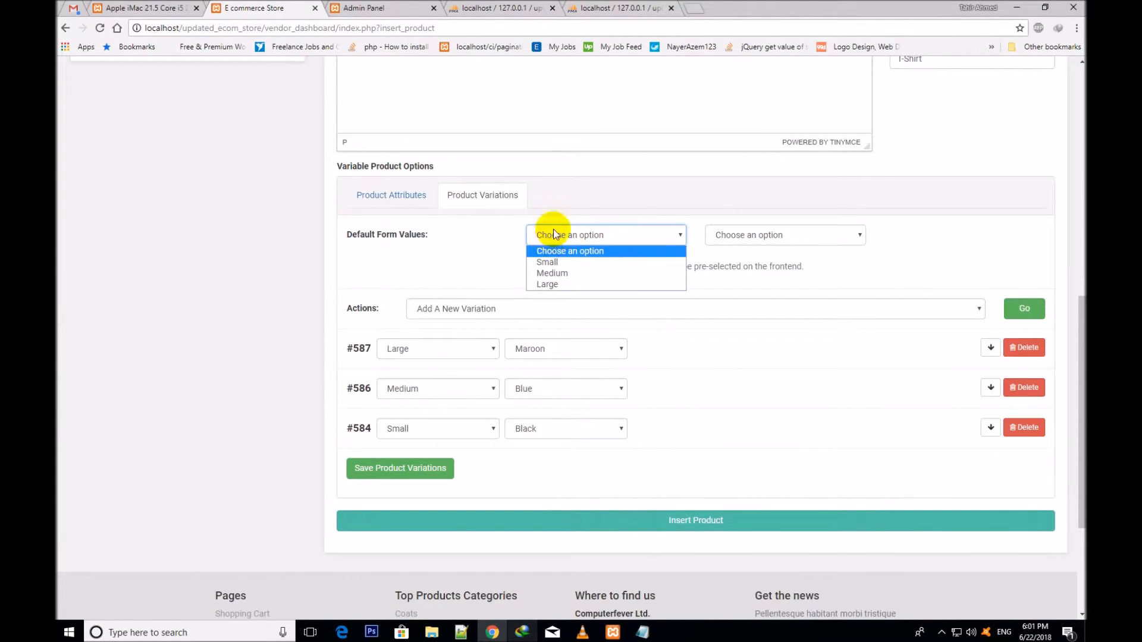
{"action": "left_click", "coordinate": [563, 275]}
{"action": "left_click", "coordinate": [720, 234]}
{"action": "left_click", "coordinate": [731, 263]}
{"action": "left_click", "coordinate": [406, 469]}
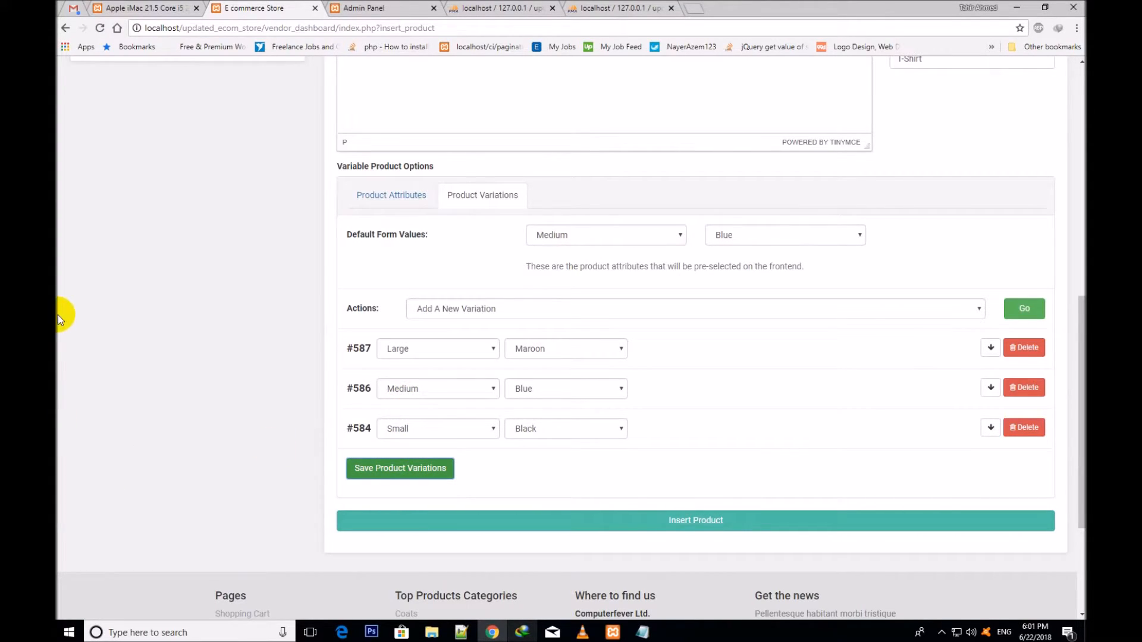
Look over the completed product form, insert the variable T-shirt product and dismiss the resulting message.
{"action": "scroll", "coordinate": [1076, 237], "scroll_direction": "up", "scroll_amount": 8}
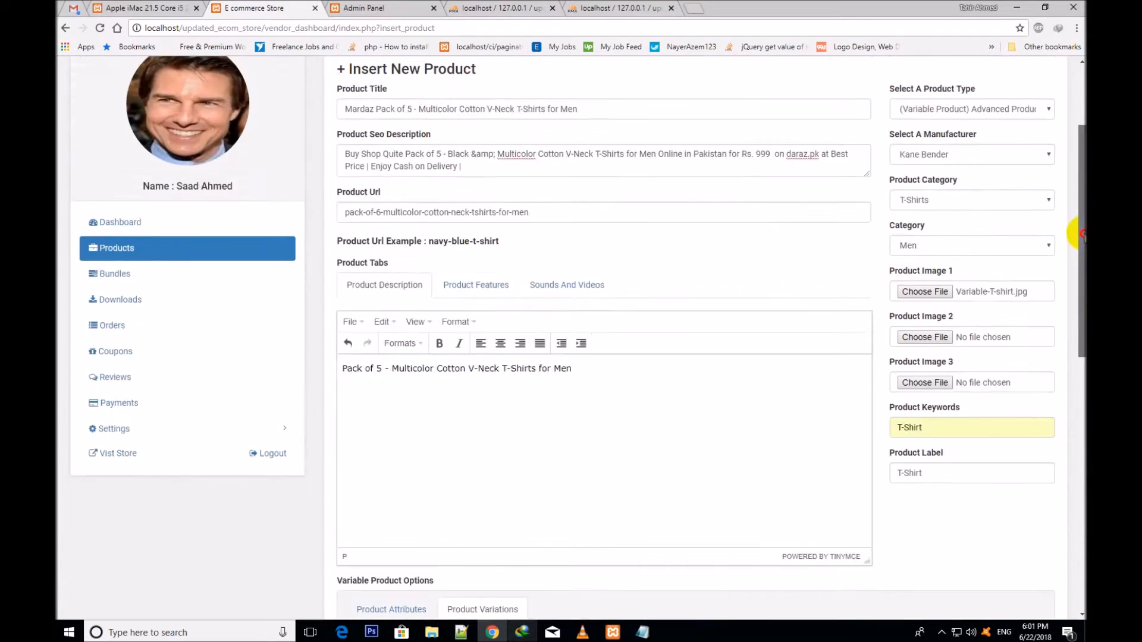
{"action": "left_click", "coordinate": [710, 164]}
{"action": "left_click", "coordinate": [714, 479]}
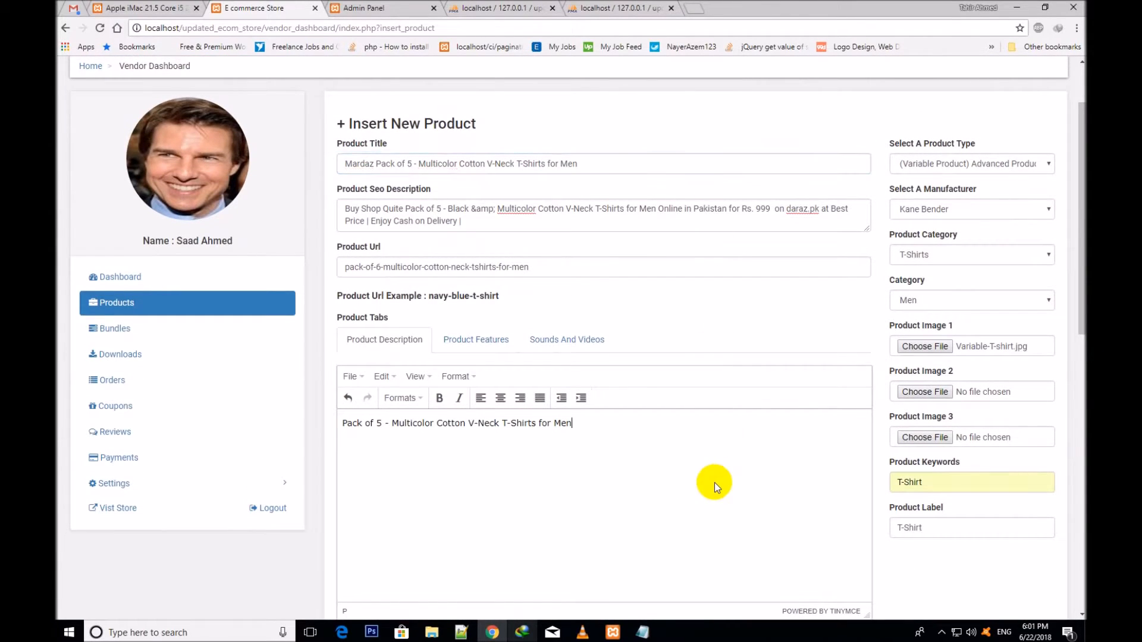
{"action": "scroll", "coordinate": [1076, 175], "scroll_direction": "down", "scroll_amount": 9}
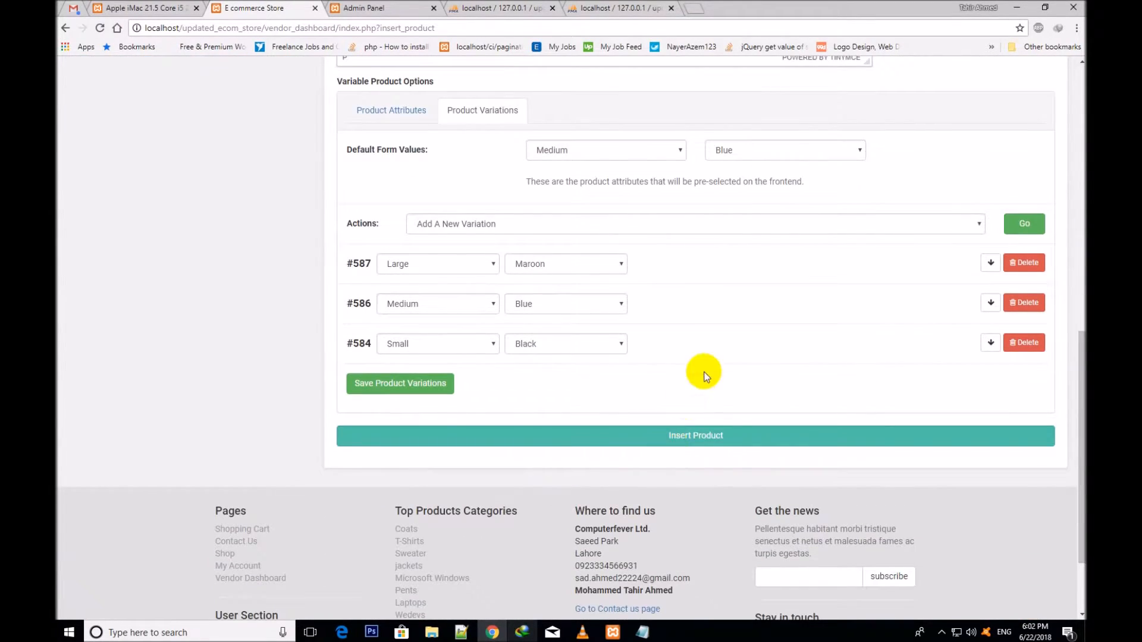
{"action": "left_click", "coordinate": [684, 438]}
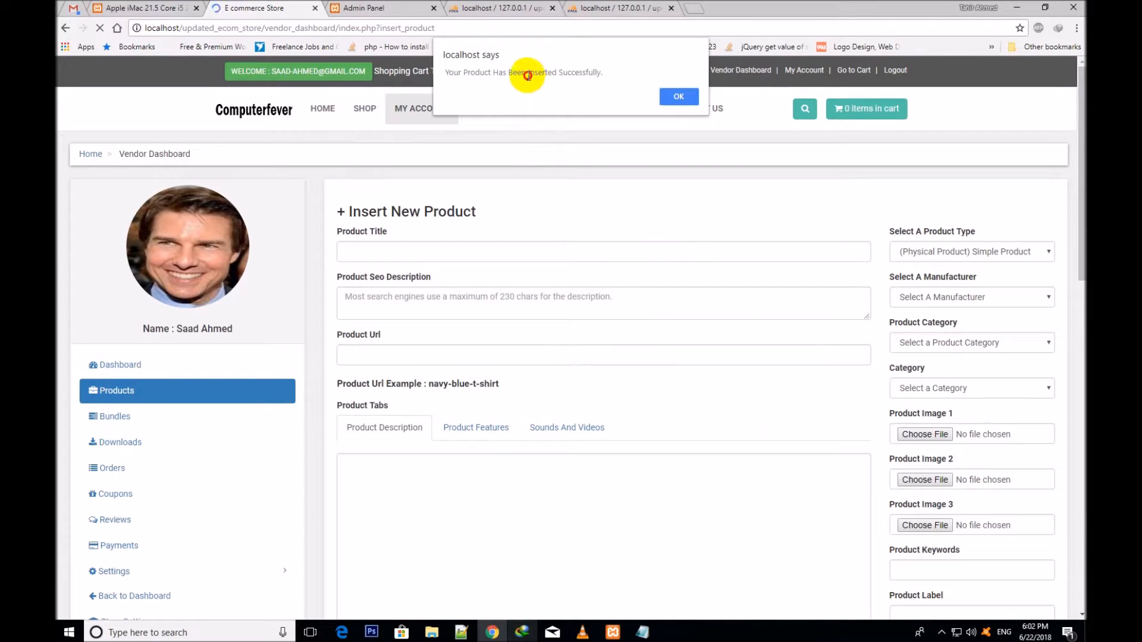
{"action": "triple_click", "coordinate": [527, 75]}
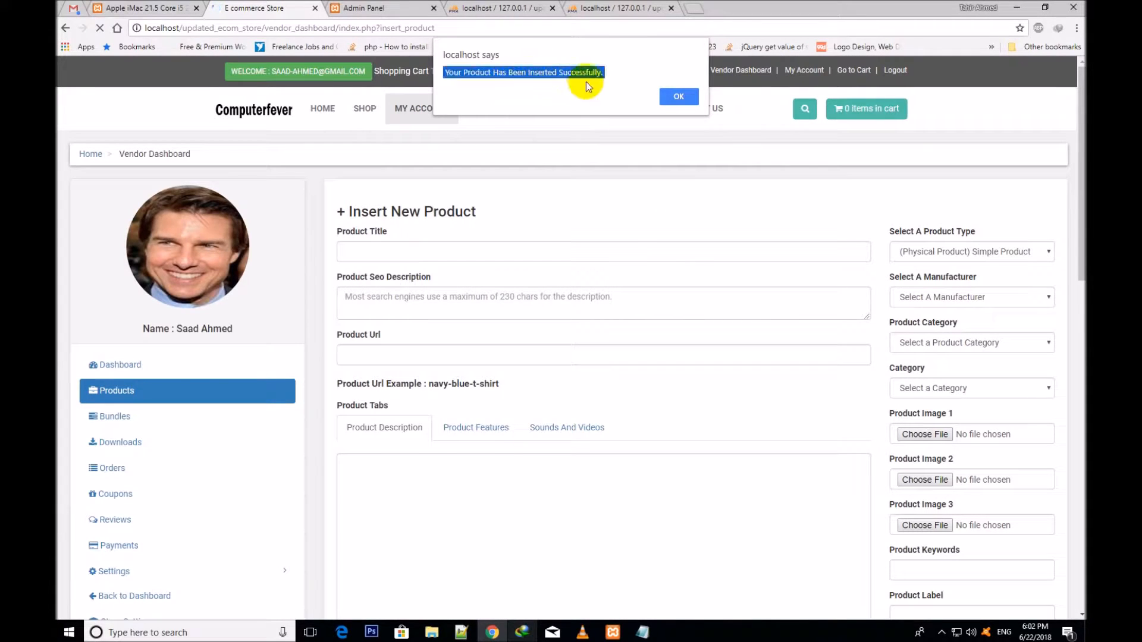
{"action": "left_click", "coordinate": [672, 95]}
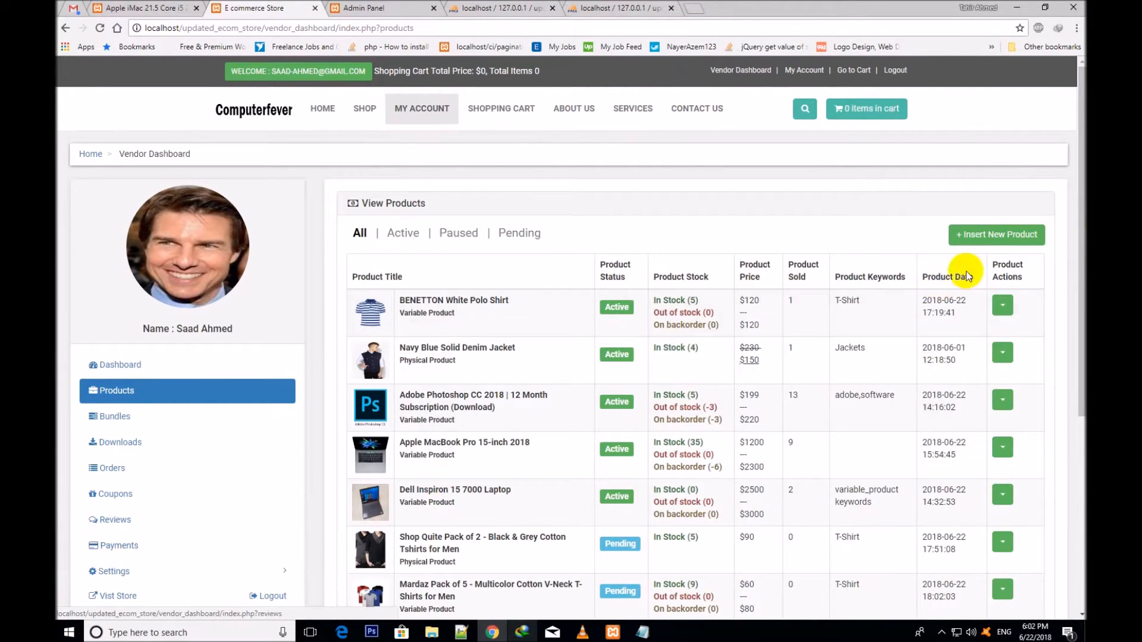
Open the storefront page of "Shop Quite Pack of 2 - Black & Grey Cotton Tshirts for Men" in a new browser tab.
{"action": "scroll", "coordinate": [844, 342], "scroll_direction": "down", "scroll_amount": 2}
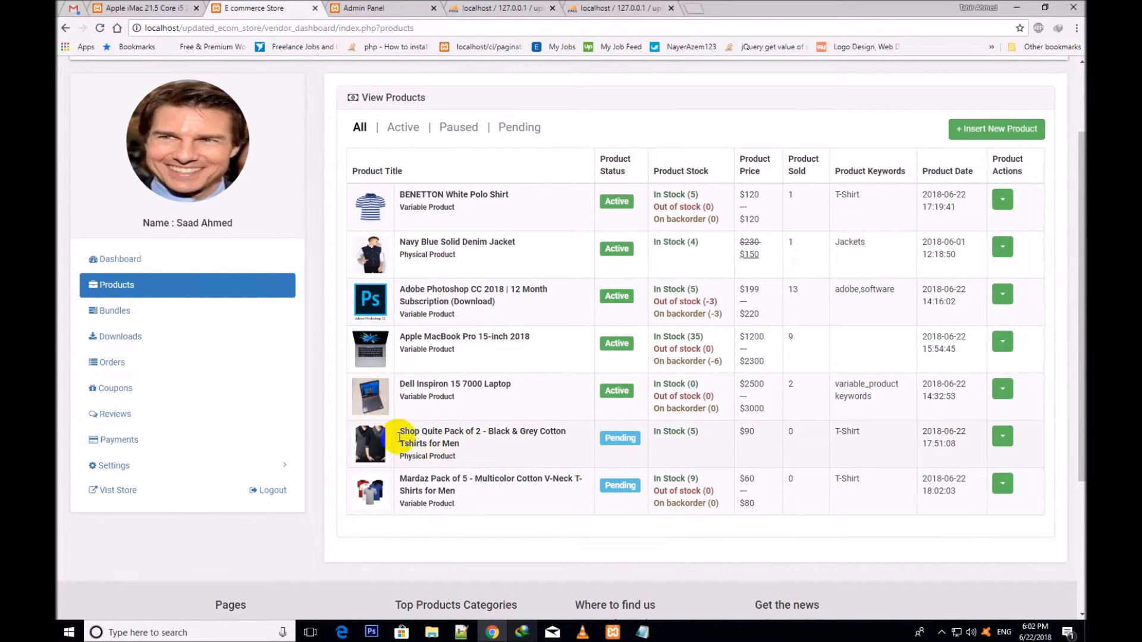
{"action": "left_click_drag", "start_coordinate": [400, 458], "coordinate": [443, 457]}
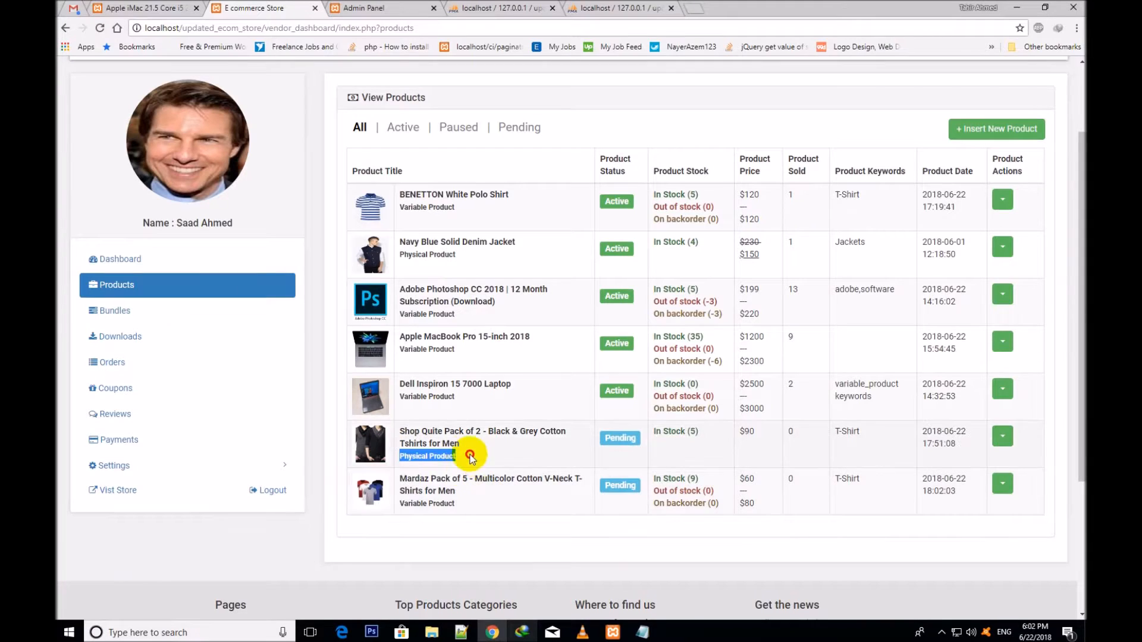
{"action": "left_click", "coordinate": [428, 503]}
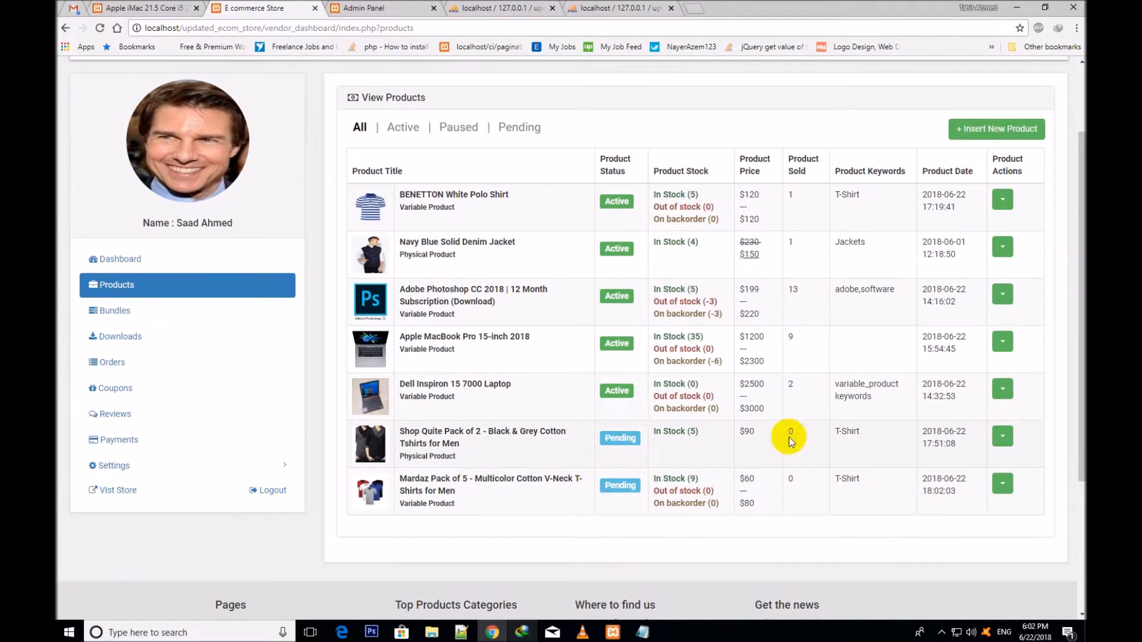
{"action": "left_click", "coordinate": [1002, 442]}
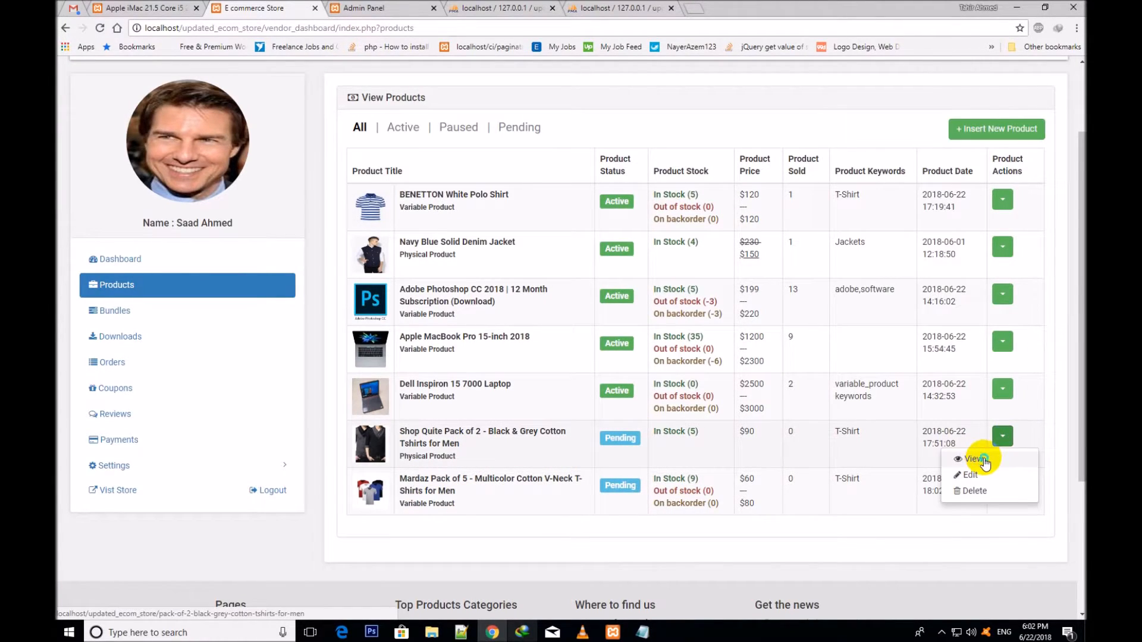
{"action": "right_click", "coordinate": [985, 464]}
{"action": "left_click", "coordinate": [992, 468]}
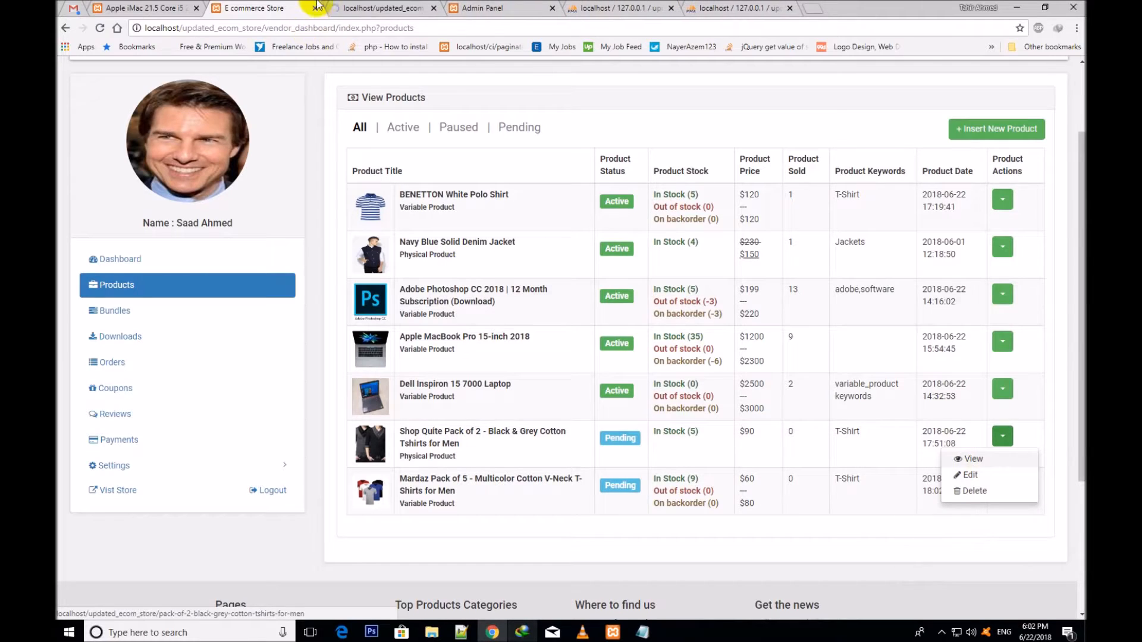
{"action": "left_click", "coordinate": [352, 7]}
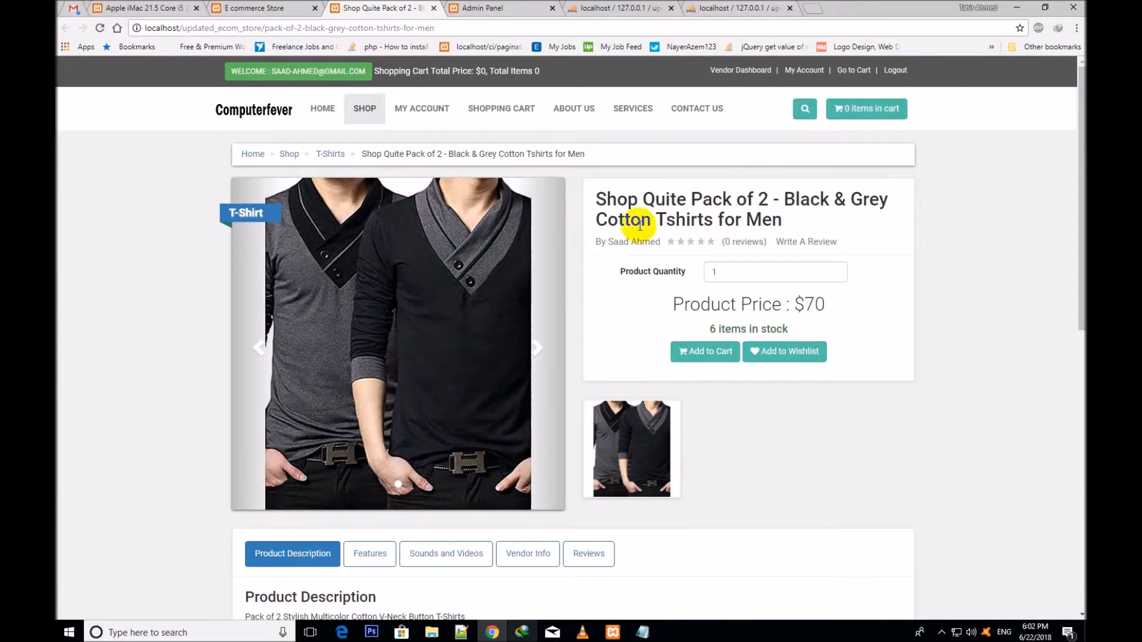
Examine the title, vendor, quantity field, price and stock on the Black & Grey T-shirt product page.
{"action": "left_click_drag", "start_coordinate": [1081, 237], "coordinate": [1080, 190]}
{"action": "triple_click", "coordinate": [645, 198]}
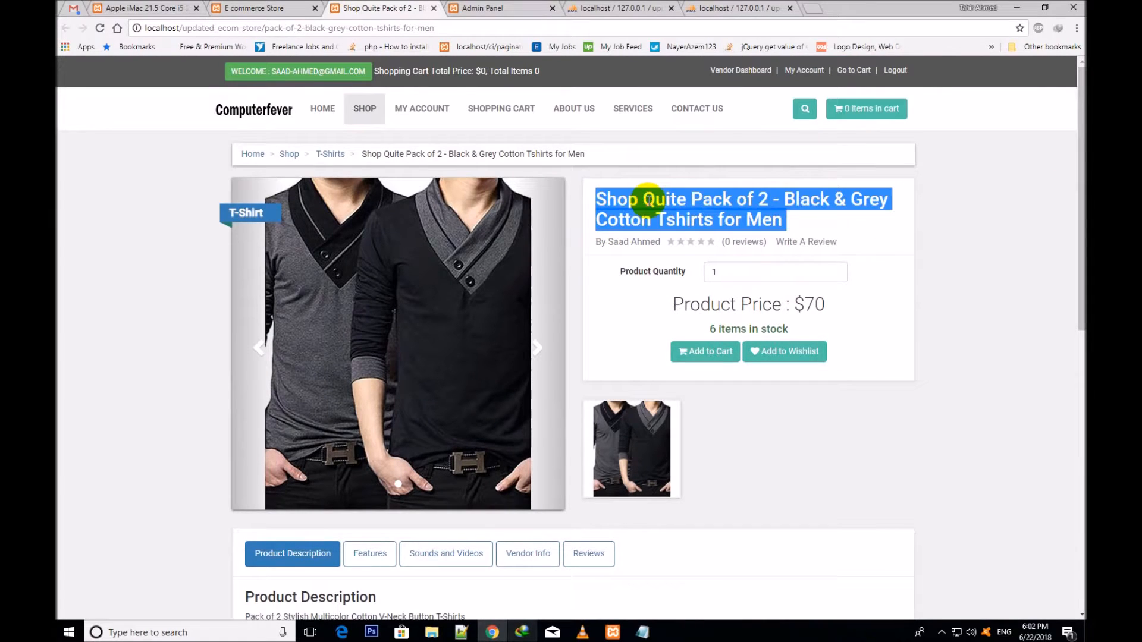
{"action": "left_click", "coordinate": [624, 264]}
{"action": "left_click_drag", "start_coordinate": [664, 241], "coordinate": [668, 270]}
{"action": "triple_click", "coordinate": [668, 270]}
{"action": "left_click", "coordinate": [721, 302]}
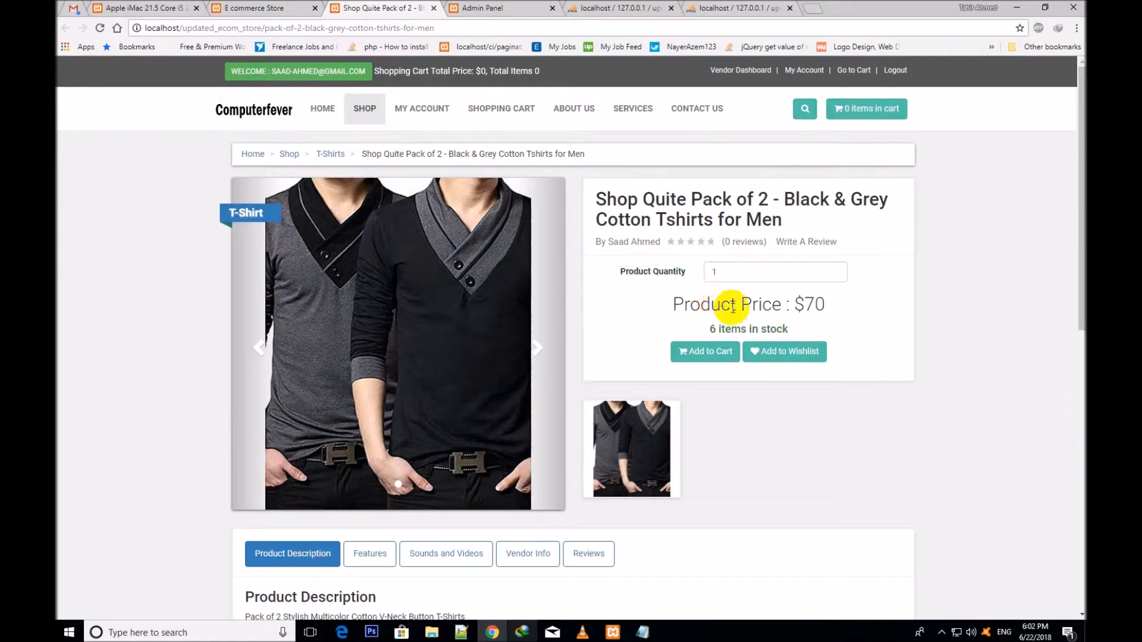
{"action": "left_click_drag", "start_coordinate": [795, 303], "coordinate": [829, 304]}
{"action": "left_click", "coordinate": [750, 323]}
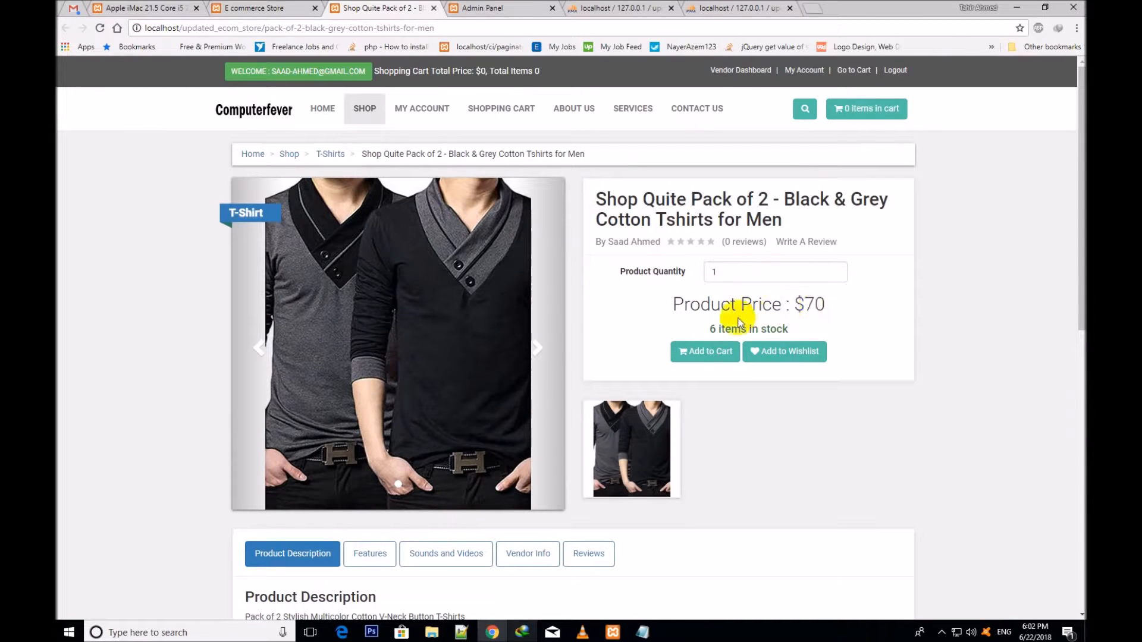
{"action": "left_click_drag", "start_coordinate": [710, 328], "coordinate": [798, 337]}
{"action": "left_click", "coordinate": [798, 336]}
{"action": "left_click_drag", "start_coordinate": [708, 327], "coordinate": [800, 322]}
{"action": "left_click", "coordinate": [800, 321]}
From the vendor product list, open the storefront page of "Mardaz Pack of 5 - Multicolor Cotton V-Neck T-Shirts for Men" in a new browser tab.
{"action": "left_click", "coordinate": [263, 9]}
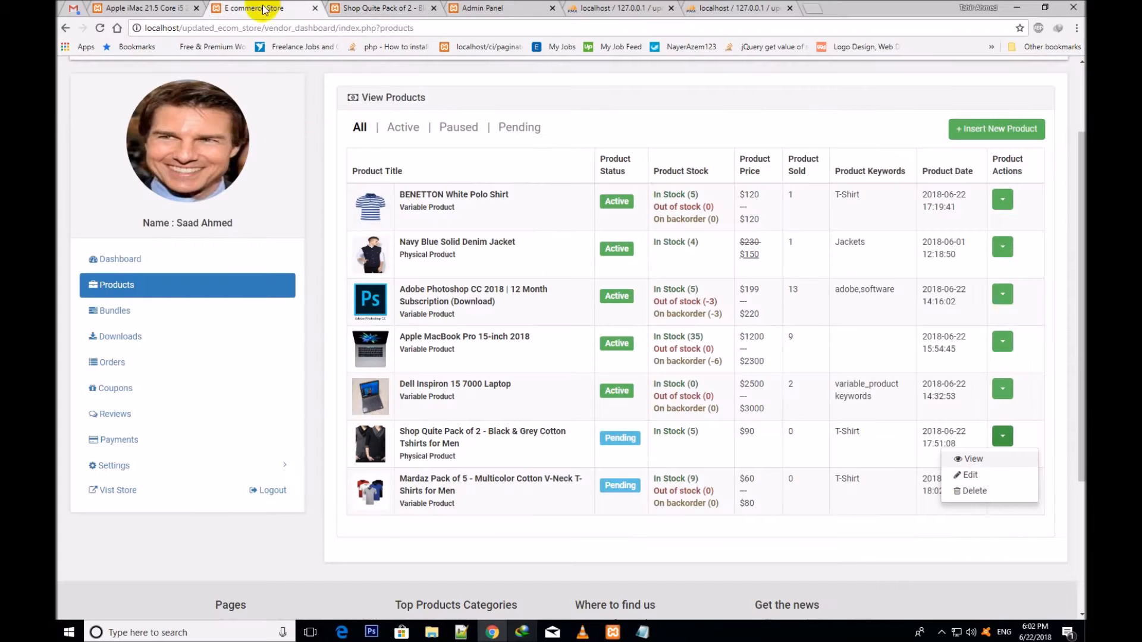
{"action": "left_click", "coordinate": [462, 494]}
{"action": "left_click_drag", "start_coordinate": [455, 503], "coordinate": [399, 504]}
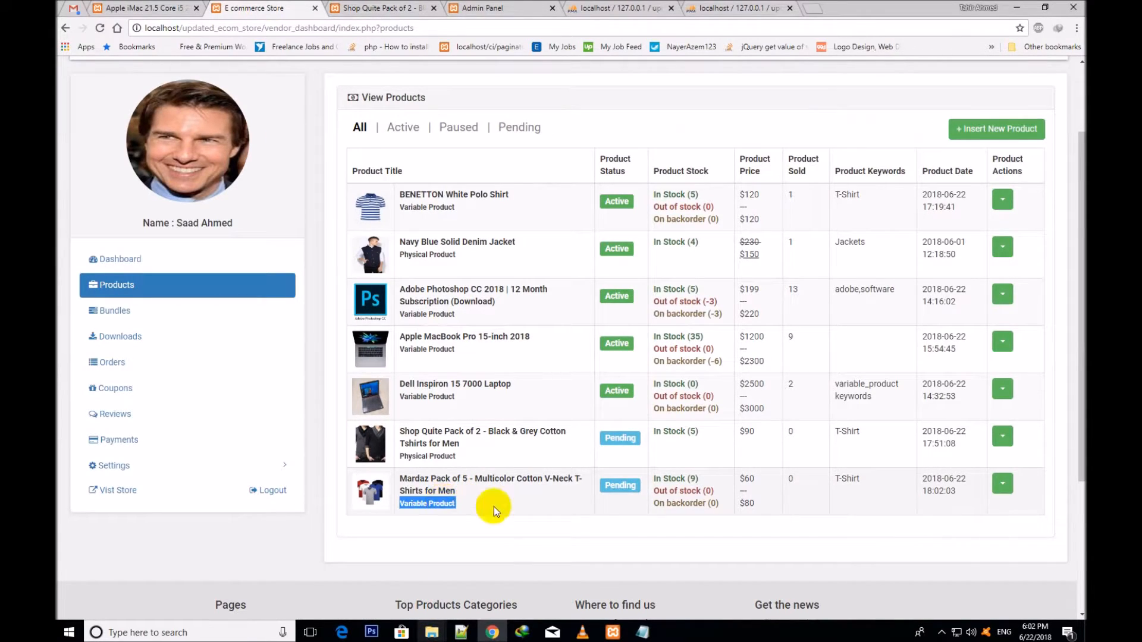
{"action": "left_click", "coordinate": [1001, 483]}
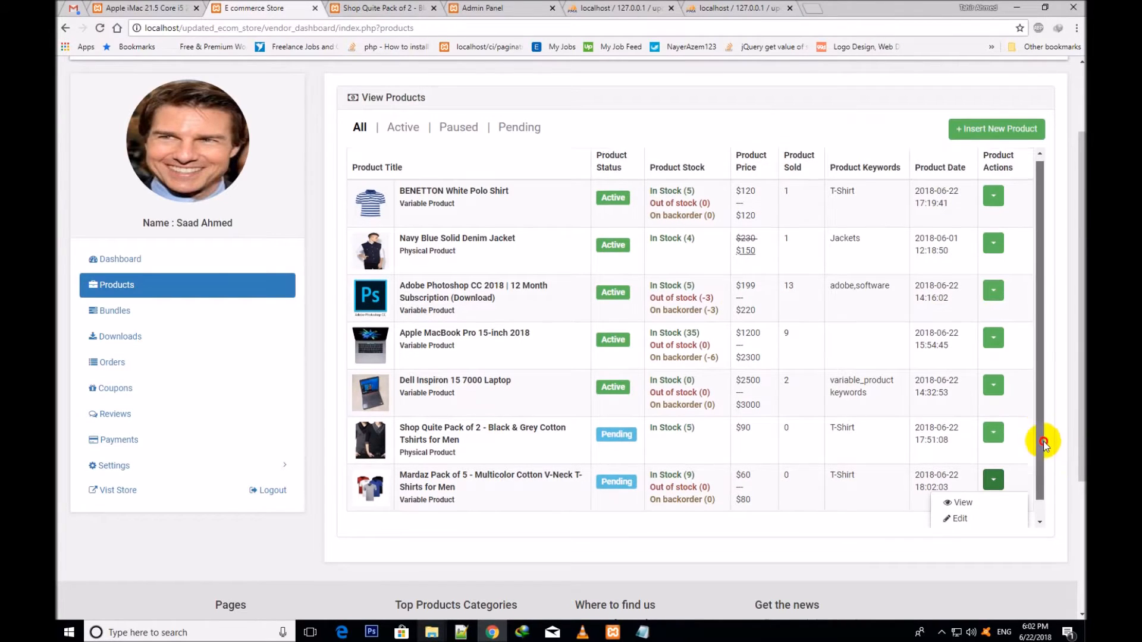
{"action": "scroll", "coordinate": [1043, 443], "scroll_direction": "down", "scroll_amount": 1}
{"action": "right_click", "coordinate": [982, 490]}
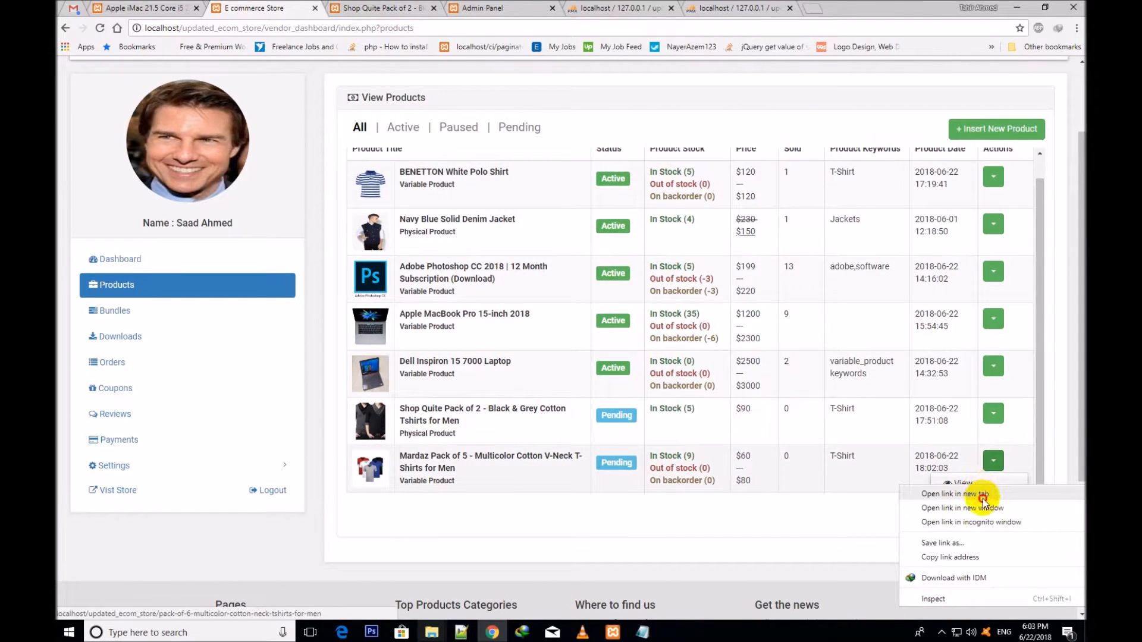
{"action": "left_click", "coordinate": [982, 495]}
{"action": "left_click", "coordinate": [493, 7]}
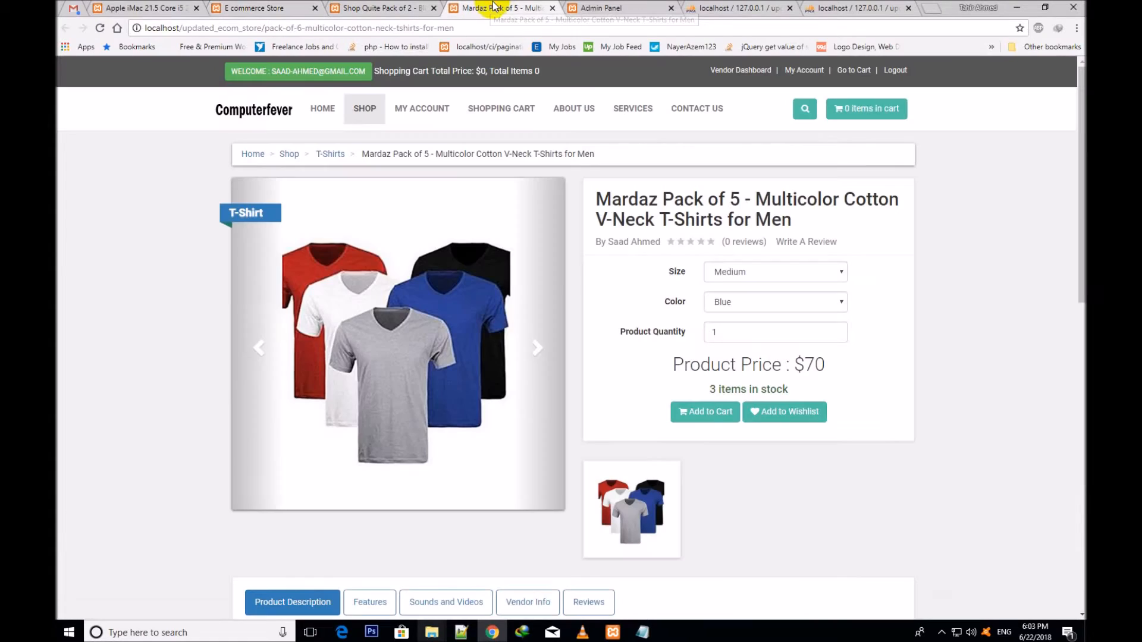
Examine the title, size option, price and stock of the multicolor T-shirt page's default variation.
{"action": "triple_click", "coordinate": [642, 203]}
{"action": "left_click", "coordinate": [626, 275]}
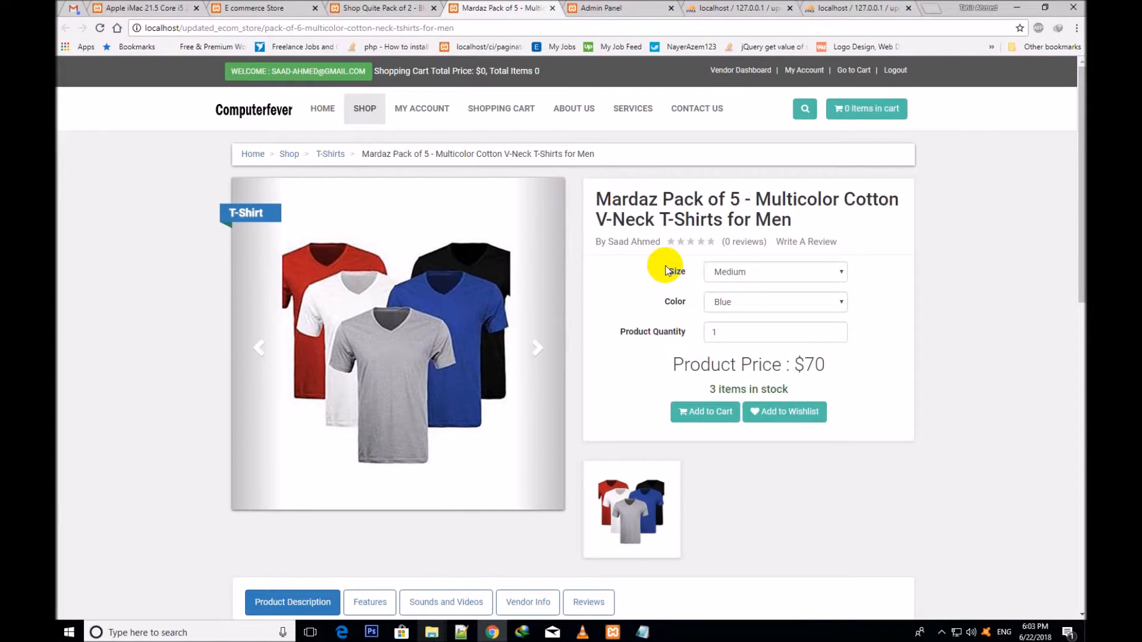
{"action": "left_click_drag", "start_coordinate": [670, 273], "coordinate": [682, 273]}
{"action": "left_click_drag", "start_coordinate": [791, 364], "coordinate": [826, 365]}
{"action": "triple_click", "coordinate": [752, 389]}
Select size Small and color Black on the multicolor T-shirt page and check that variation's price and stock.
{"action": "left_click", "coordinate": [720, 273]}
{"action": "left_click", "coordinate": [729, 299]}
{"action": "left_click", "coordinate": [841, 360]}
{"action": "left_click", "coordinate": [761, 308]}
{"action": "left_click", "coordinate": [754, 318]}
{"action": "left_click", "coordinate": [739, 273]}
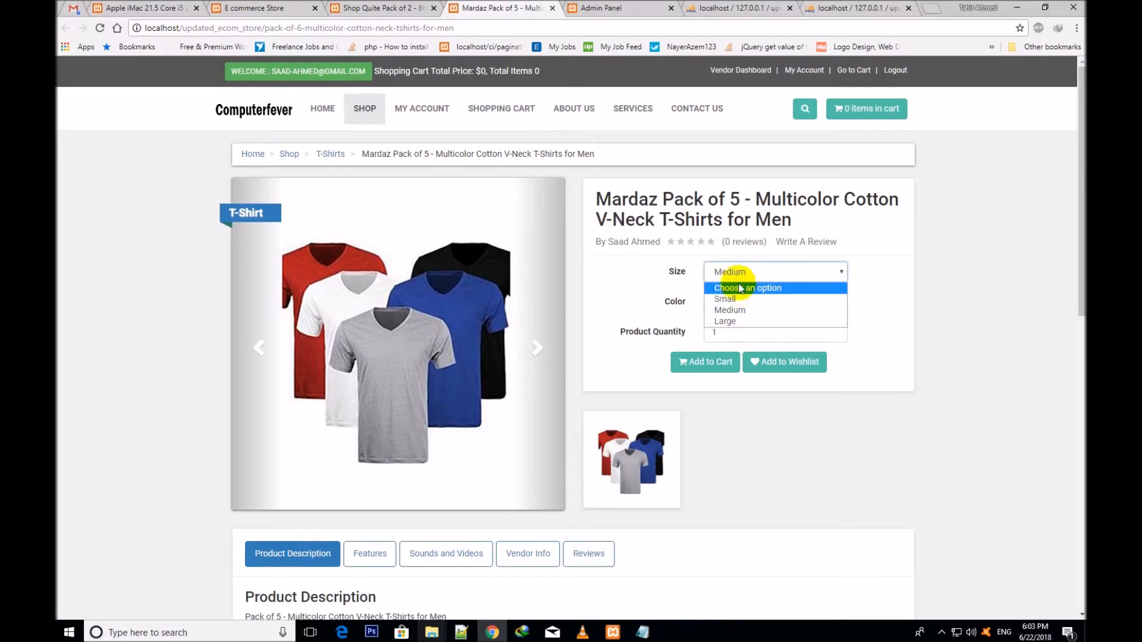
{"action": "left_click", "coordinate": [739, 300]}
{"action": "left_click", "coordinate": [741, 301]}
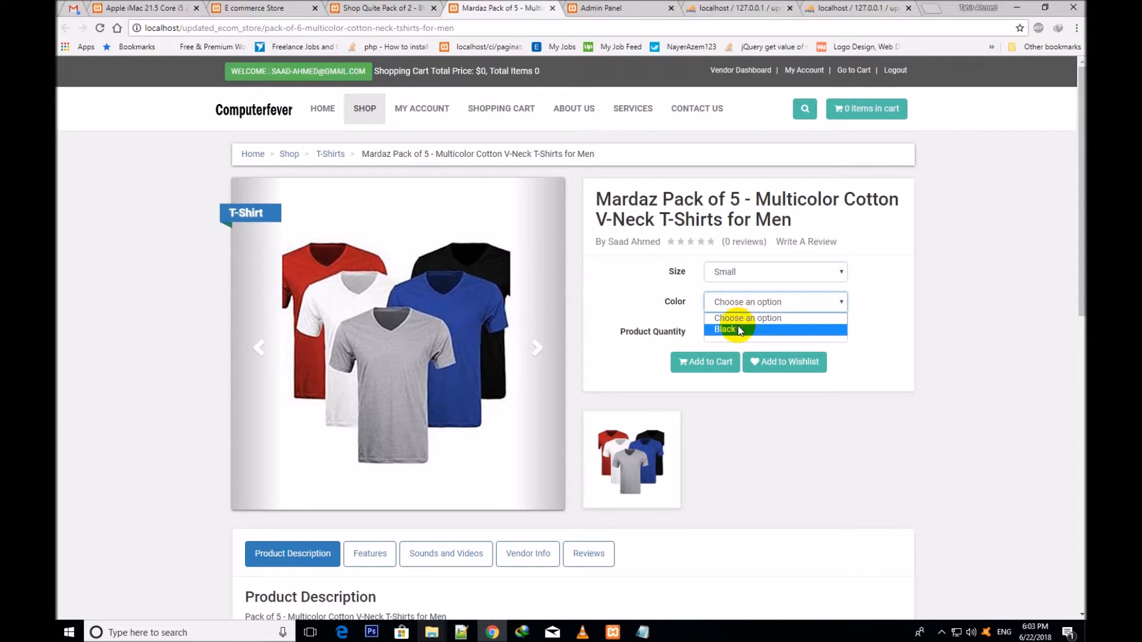
{"action": "left_click", "coordinate": [735, 324]}
{"action": "left_click_drag", "start_coordinate": [795, 364], "coordinate": [825, 364]}
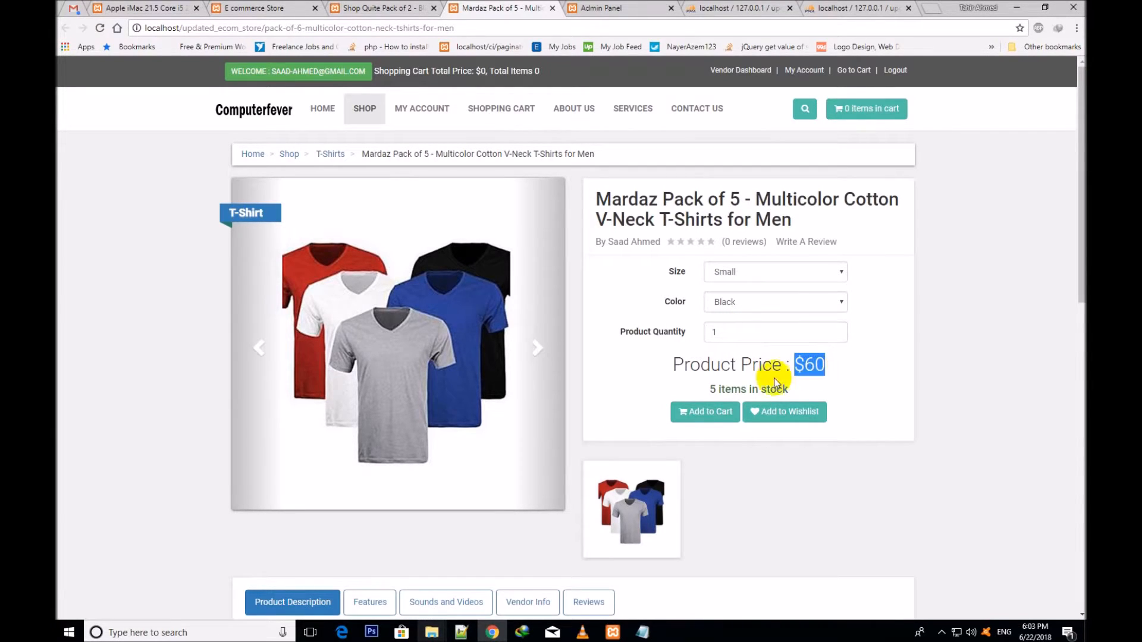
{"action": "left_click_drag", "start_coordinate": [710, 388], "coordinate": [749, 388]}
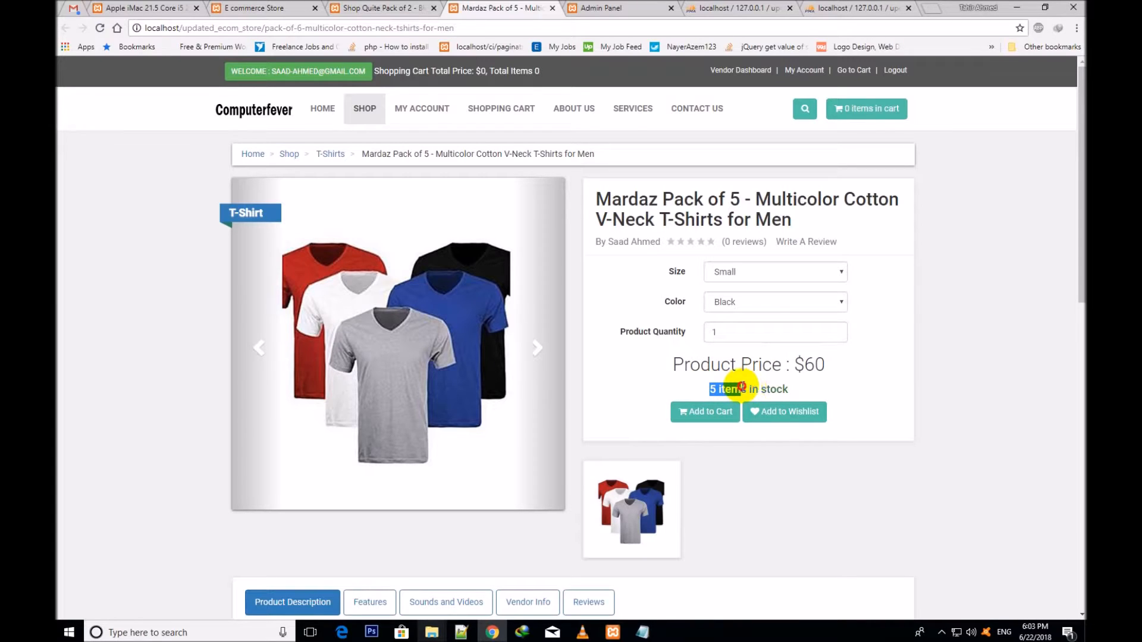
Switch the multicolor T-shirt to size Large and color Maroon and check that variation's price and stock.
{"action": "left_click", "coordinate": [735, 302]}
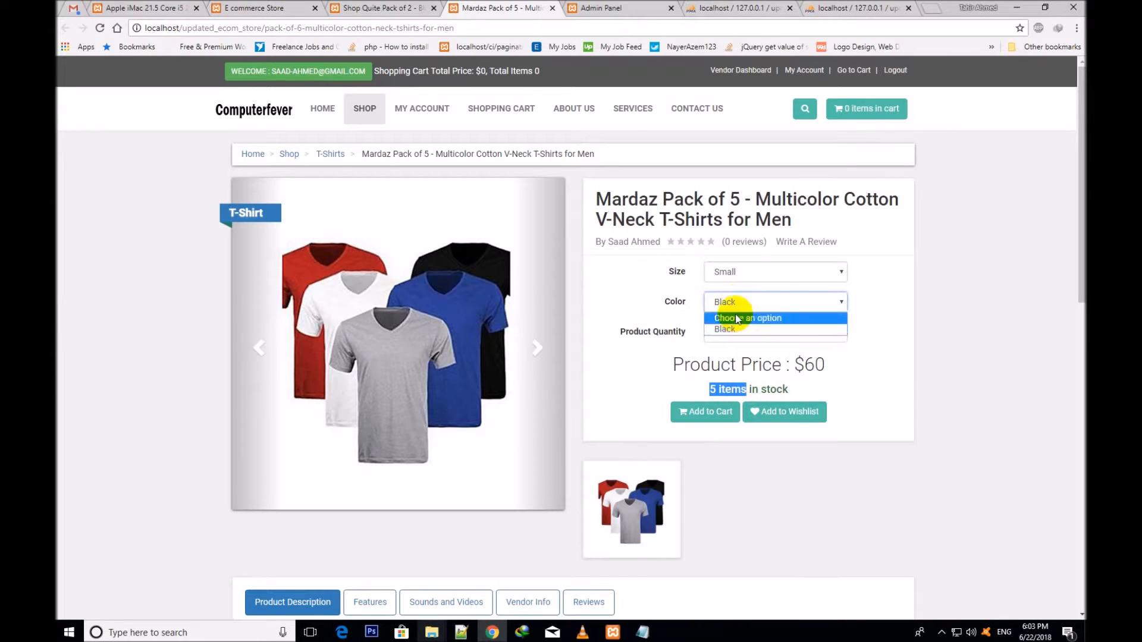
{"action": "left_click", "coordinate": [733, 318]}
{"action": "left_click", "coordinate": [733, 275]}
{"action": "left_click", "coordinate": [734, 320]}
{"action": "left_click", "coordinate": [738, 301]}
{"action": "left_click", "coordinate": [734, 327]}
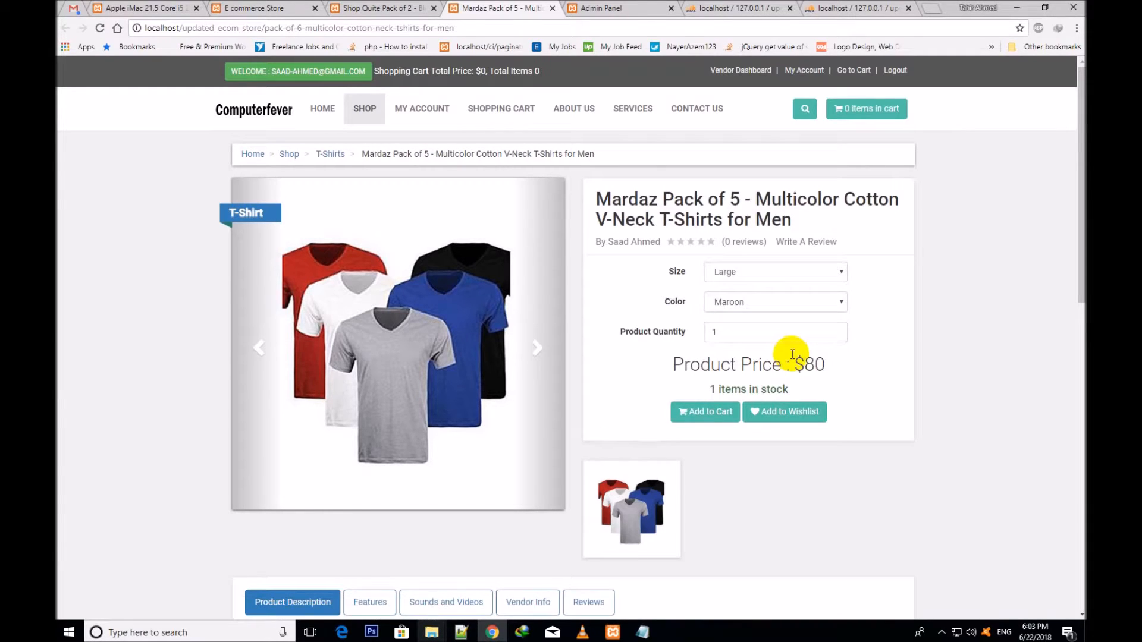
{"action": "left_click_drag", "start_coordinate": [803, 367], "coordinate": [831, 365]}
{"action": "left_click", "coordinate": [700, 374]}
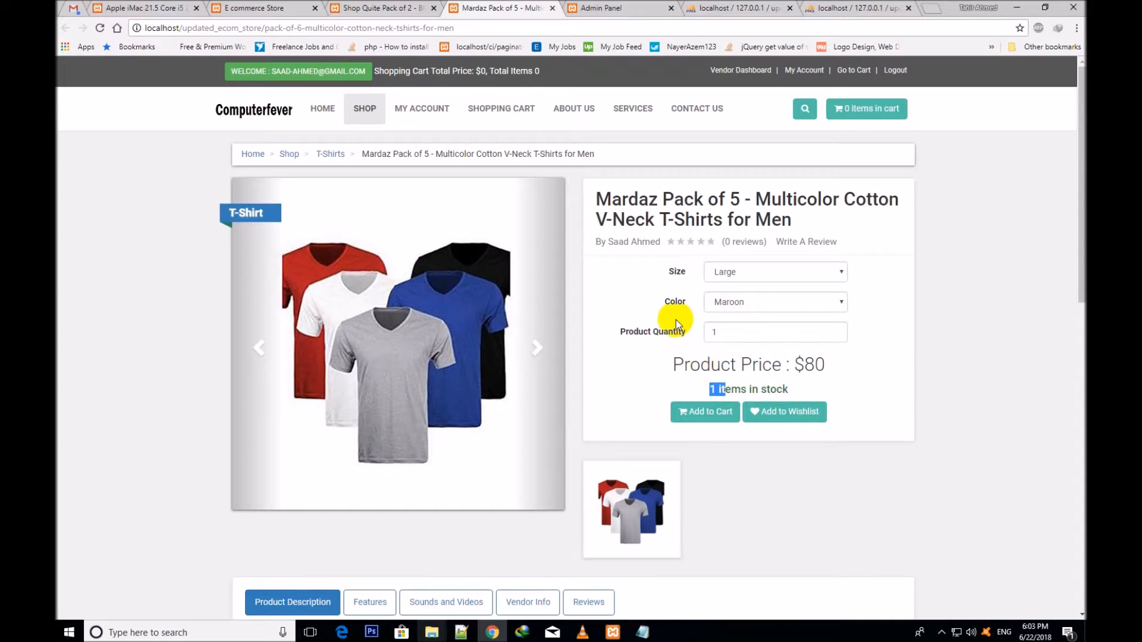
{"action": "left_click_drag", "start_coordinate": [661, 265], "coordinate": [688, 300]}
{"action": "left_click", "coordinate": [854, 308]}
Close both T-shirt storefront tabs and return to the vendor's full product list.
{"action": "left_click", "coordinate": [551, 9]}
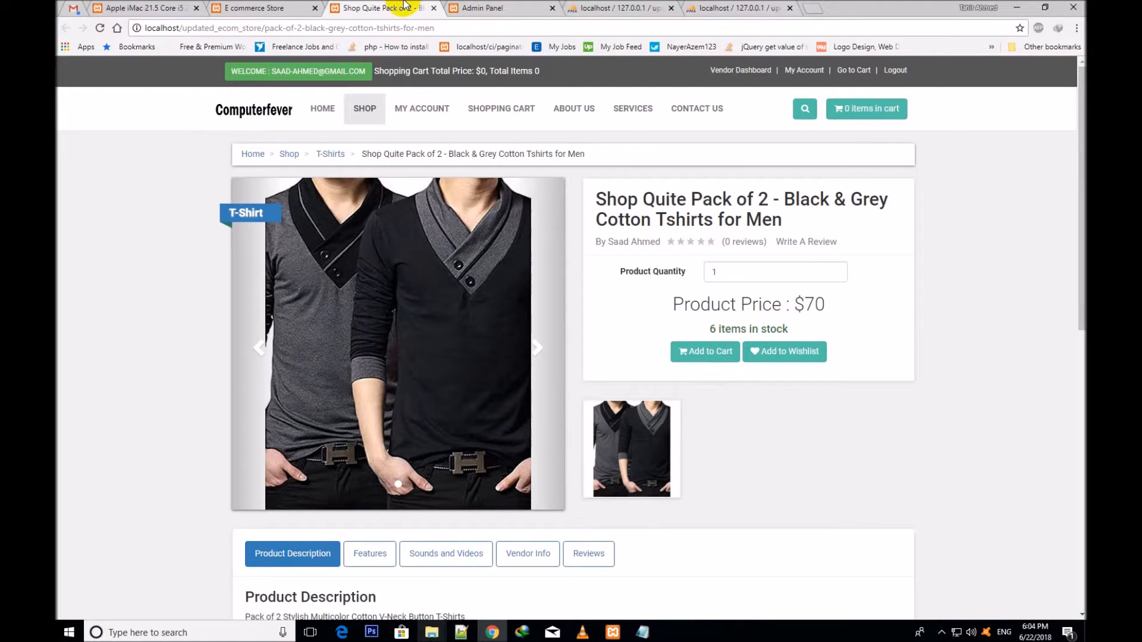
{"action": "left_click", "coordinate": [434, 8]}
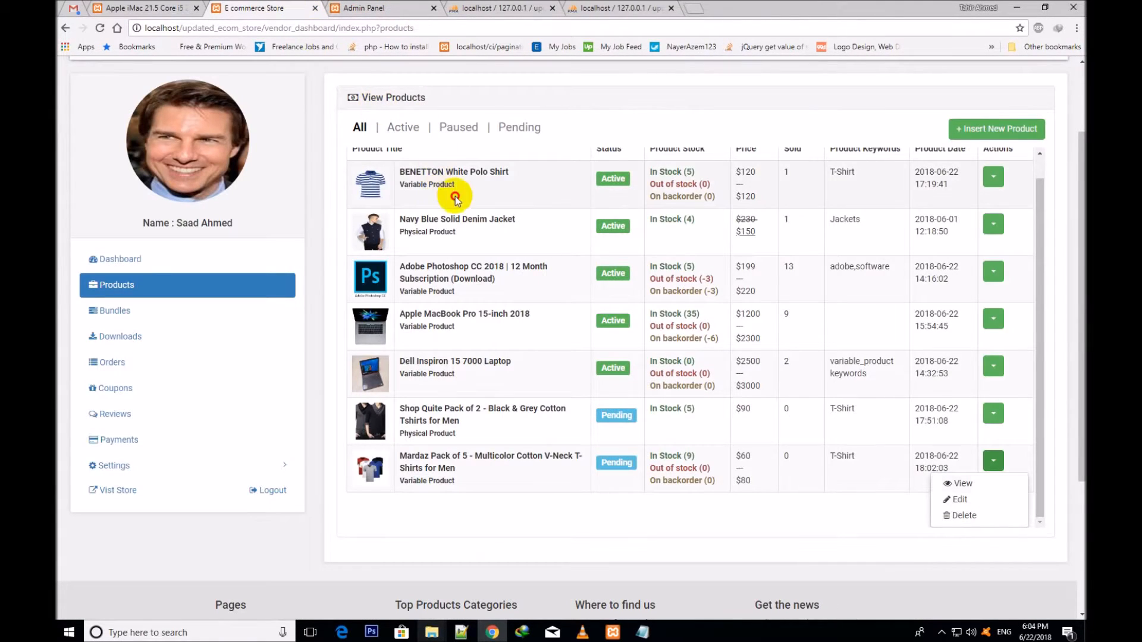
{"action": "left_click_drag", "start_coordinate": [1082, 283], "coordinate": [1082, 275]}
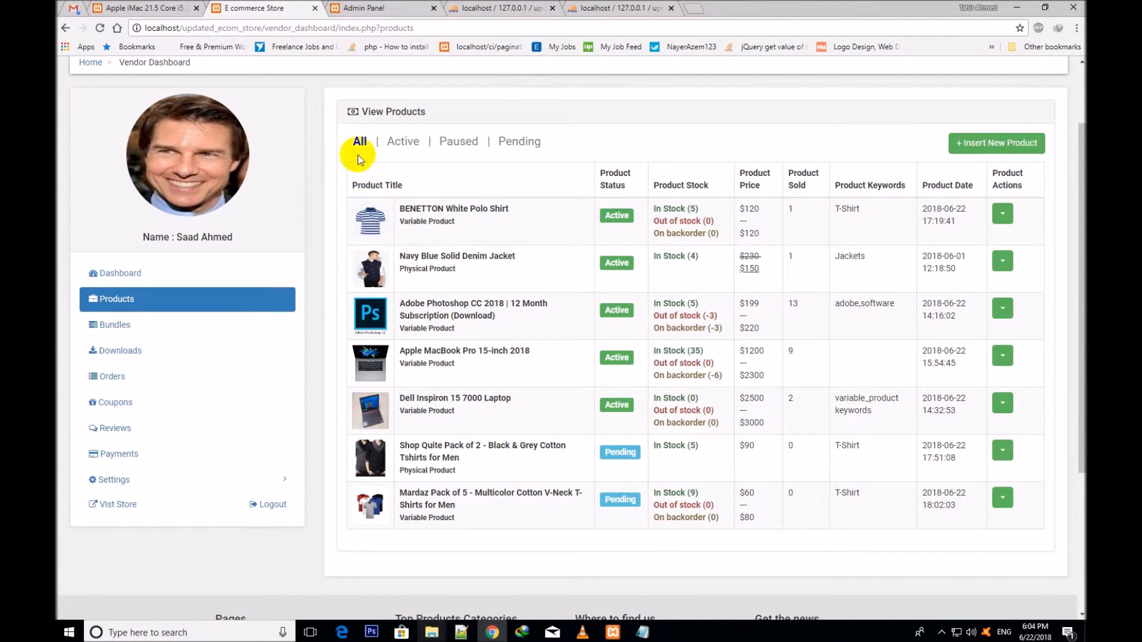
{"action": "left_click_drag", "start_coordinate": [358, 144], "coordinate": [380, 148]}
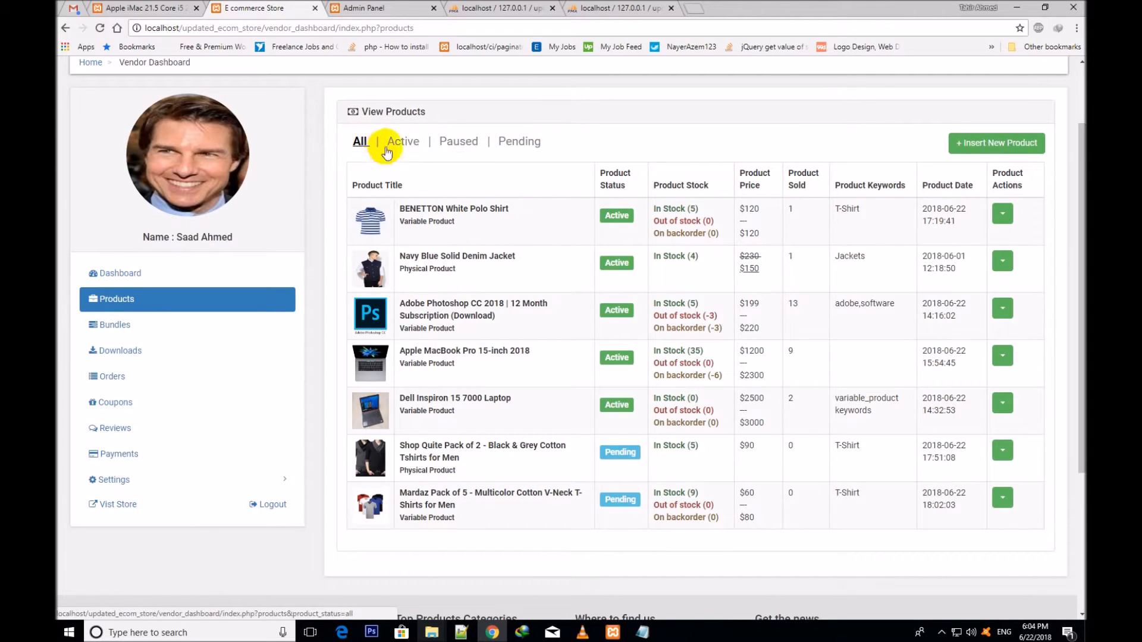
Filter the vendor's products by Active, Paused and Pending status in turn and examine the status of the listed products.
{"action": "left_click", "coordinate": [404, 145]}
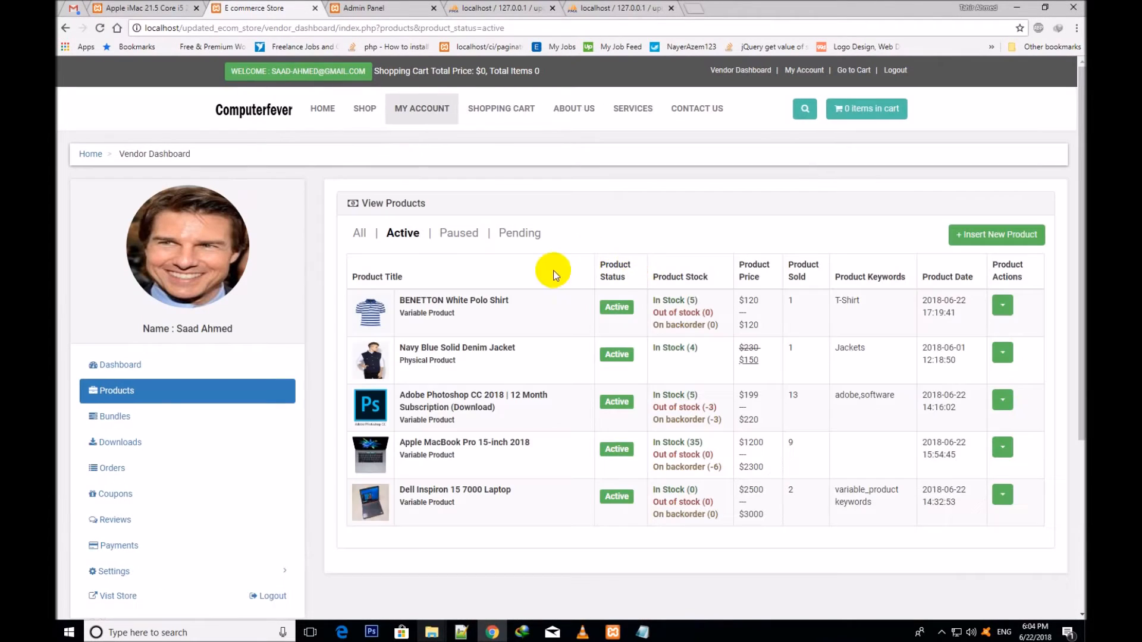
{"action": "left_click_drag", "start_coordinate": [579, 309], "coordinate": [619, 499]}
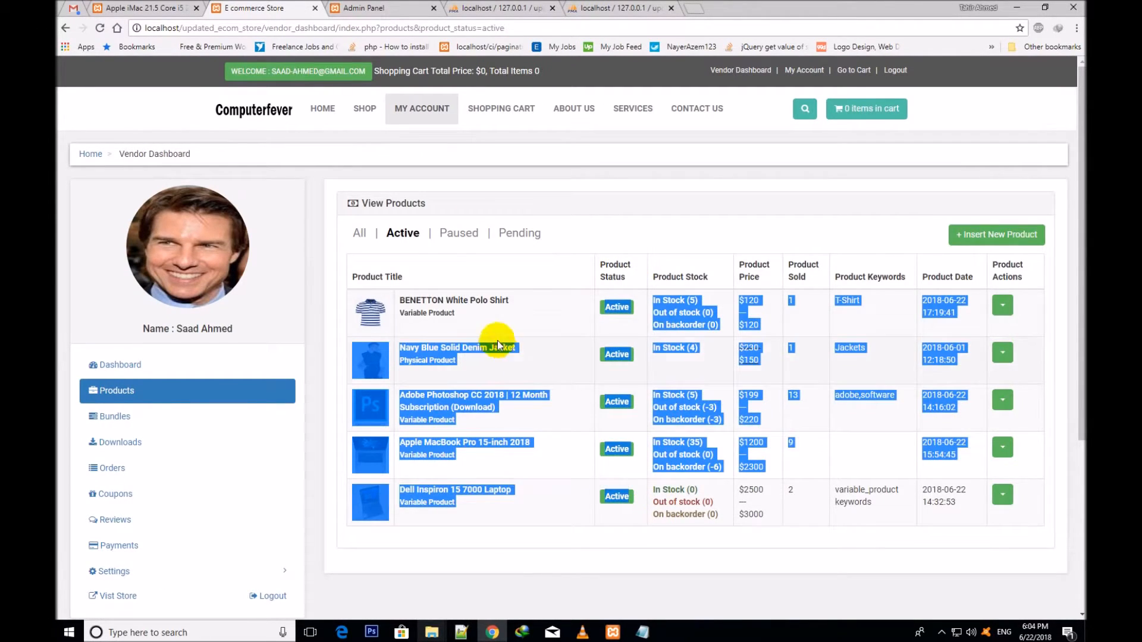
{"action": "left_click", "coordinate": [459, 233]}
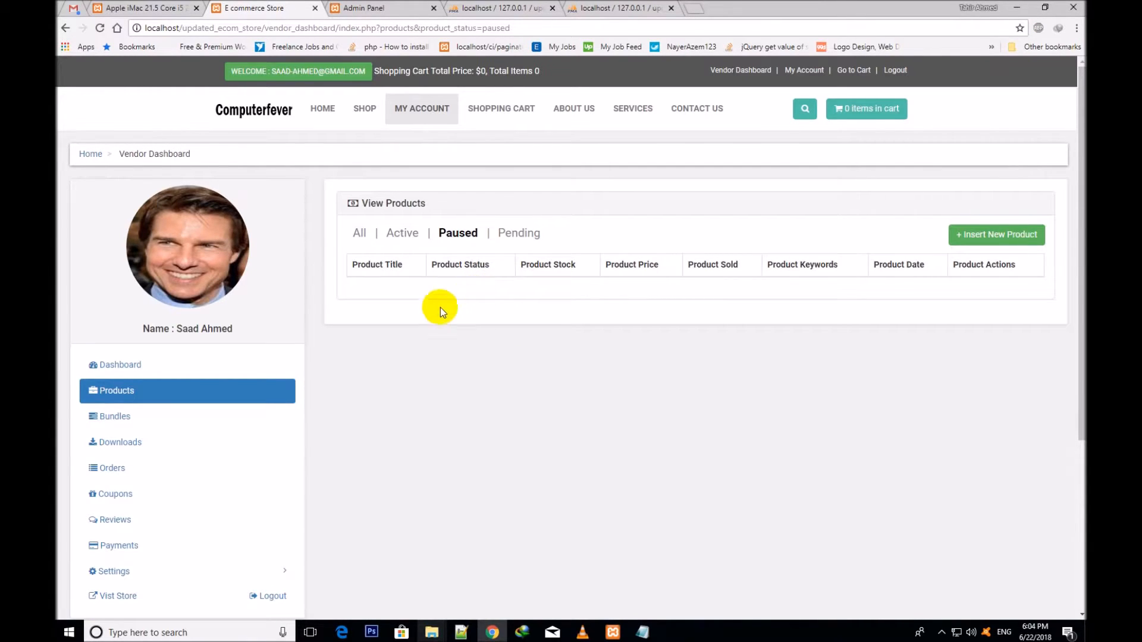
{"action": "left_click", "coordinate": [519, 235]}
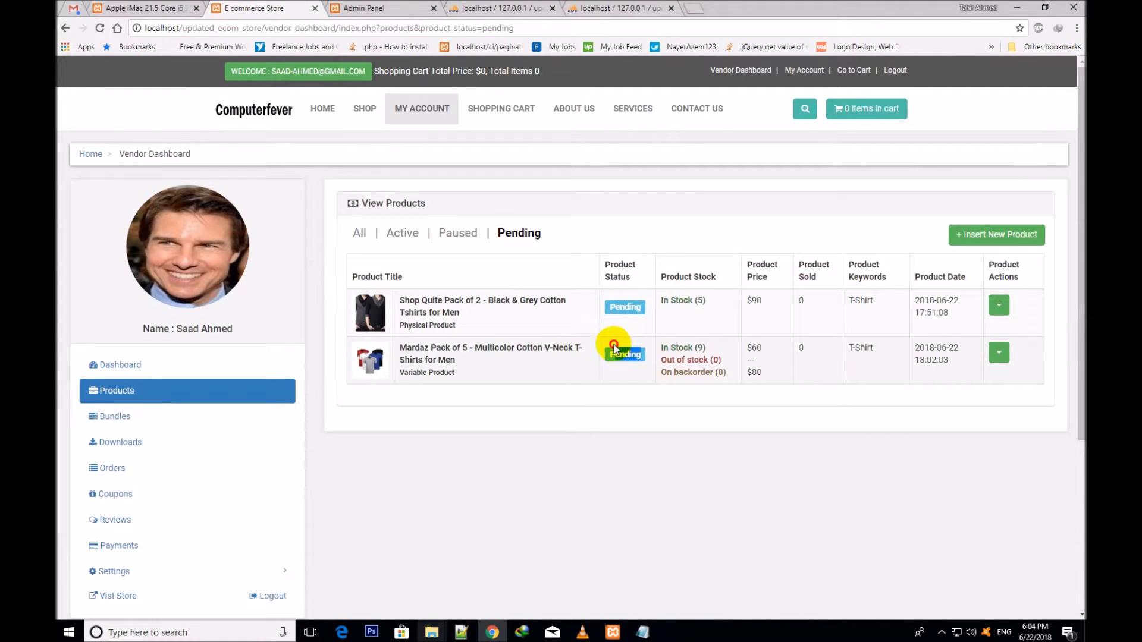
{"action": "left_click_drag", "start_coordinate": [614, 348], "coordinate": [607, 298]}
{"action": "left_click", "coordinate": [613, 302]}
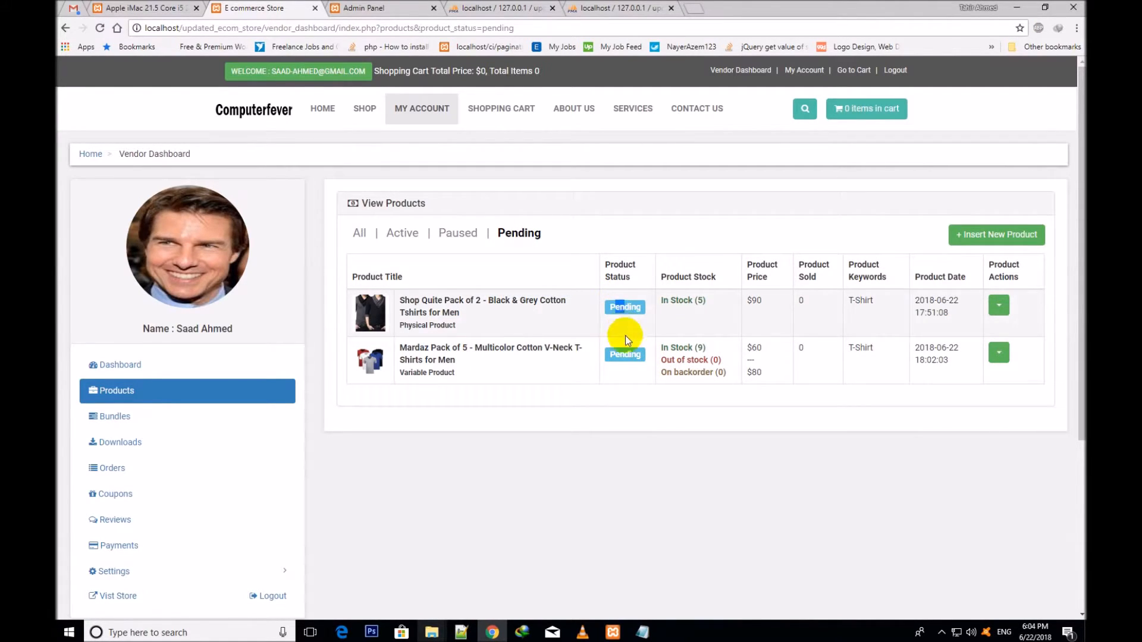
{"action": "double_click", "coordinate": [617, 307]}
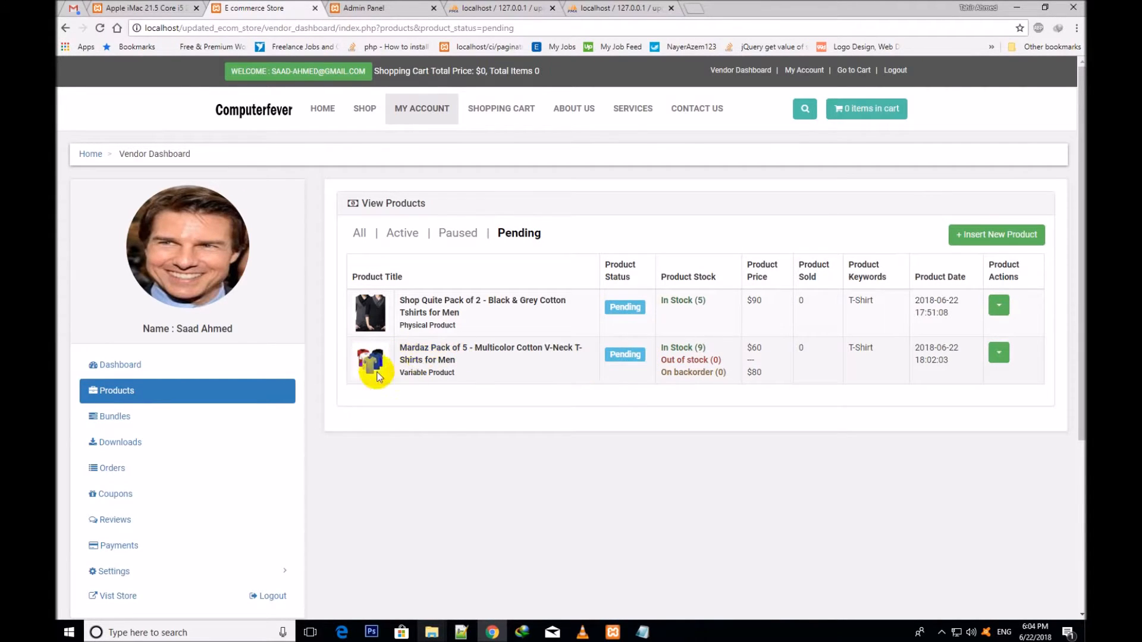
{"action": "left_click_drag", "start_coordinate": [1079, 257], "coordinate": [1082, 269]}
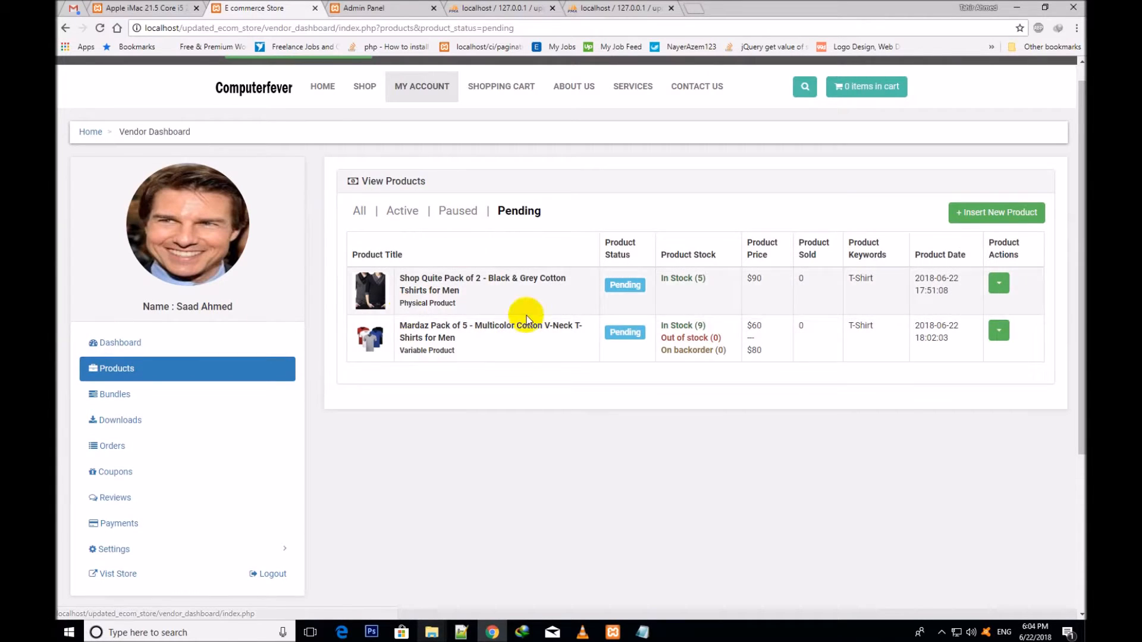
Open the pending Black & Grey T-shirt product for editing and look through its form down to the stock options.
{"action": "left_click", "coordinate": [998, 283]}
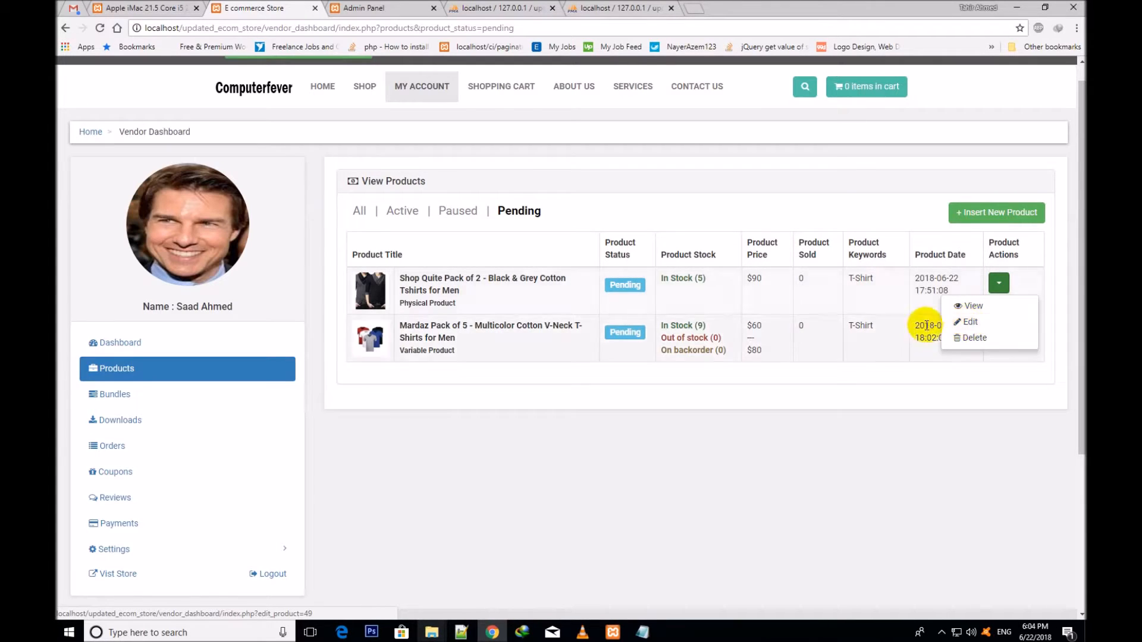
{"action": "left_click", "coordinate": [971, 324]}
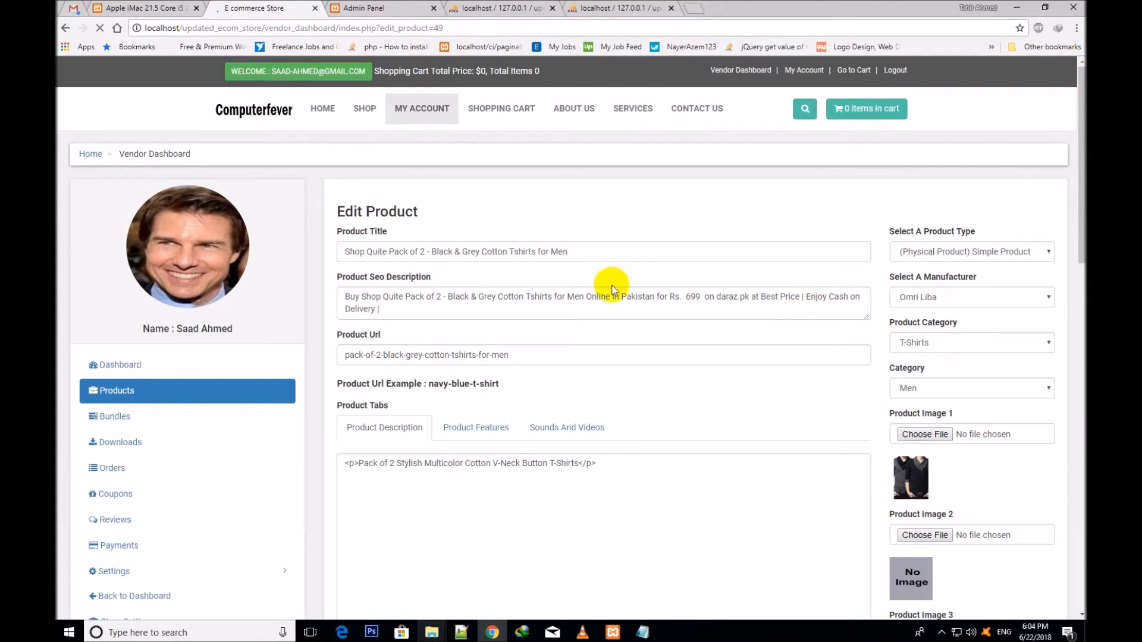
{"action": "left_click", "coordinate": [479, 252]}
{"action": "left_click_drag", "start_coordinate": [1082, 188], "coordinate": [1083, 261]}
{"action": "scroll", "coordinate": [1076, 256], "scroll_direction": "down", "scroll_amount": 5}
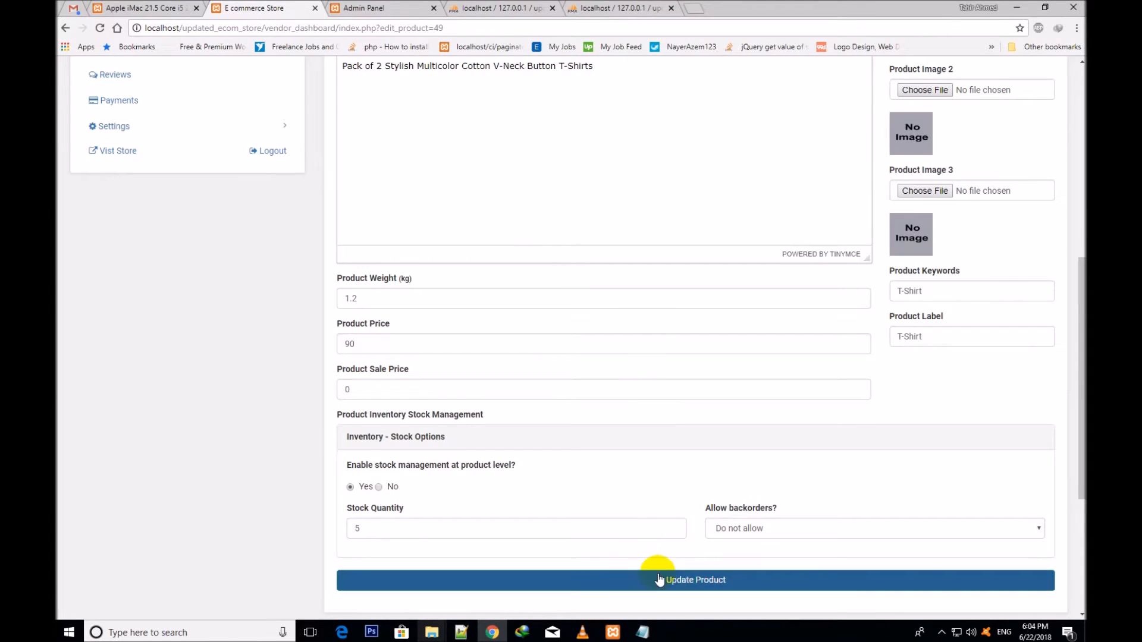
{"action": "left_click", "coordinate": [653, 577]}
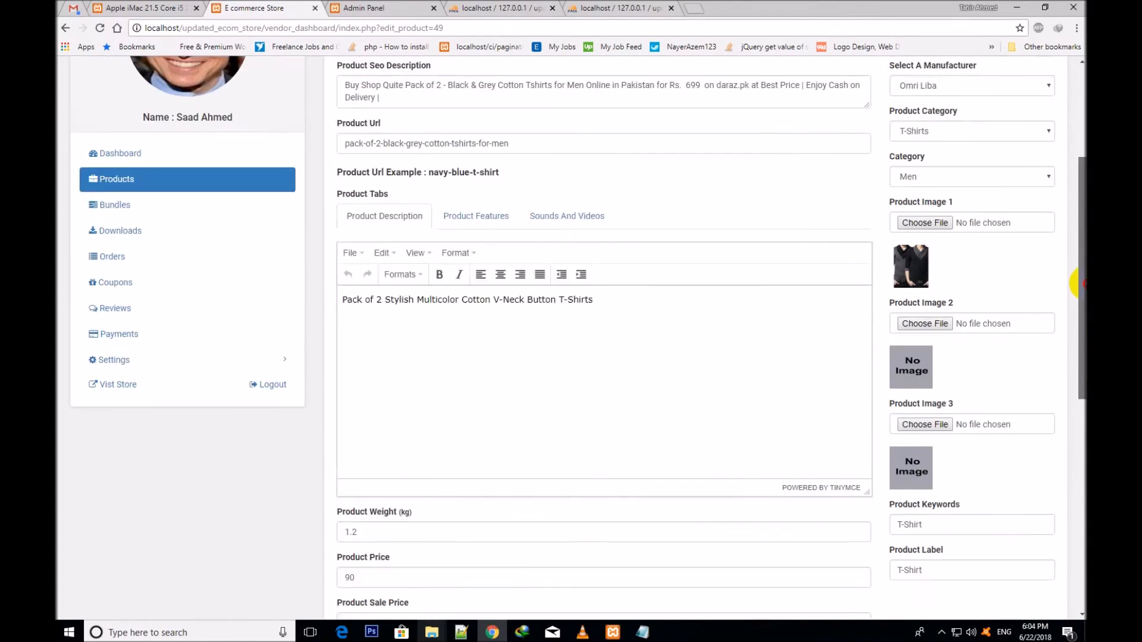
Return to the full product list and open the Mardaz Pack of 5 variable product for editing.
{"action": "left_click", "coordinate": [139, 228]}
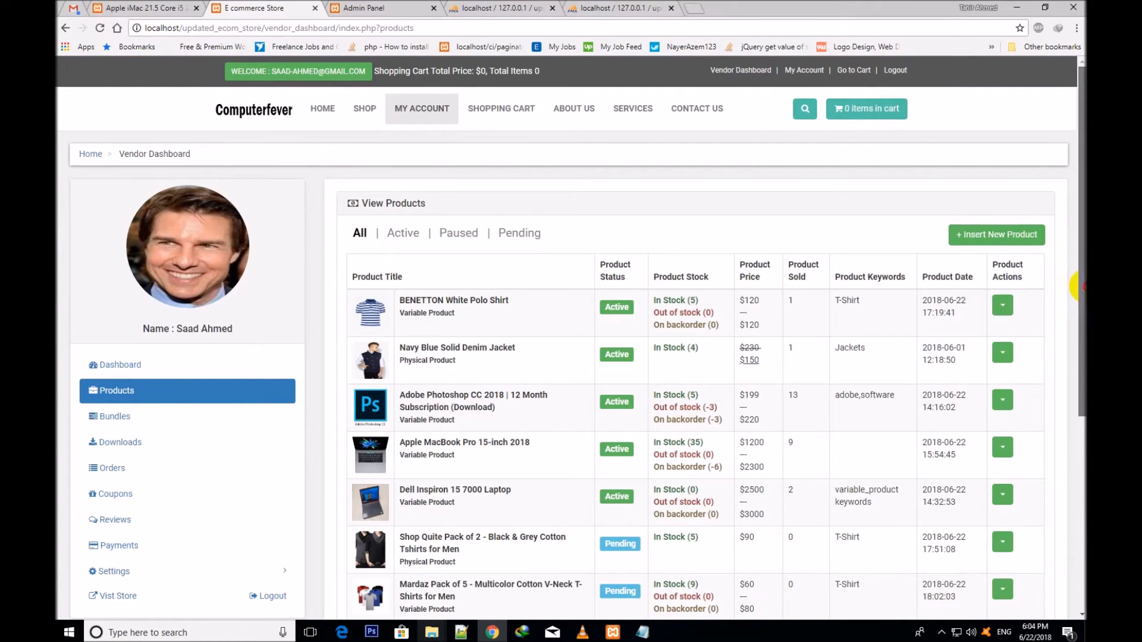
{"action": "scroll", "coordinate": [689, 430], "scroll_direction": "down", "scroll_amount": 3}
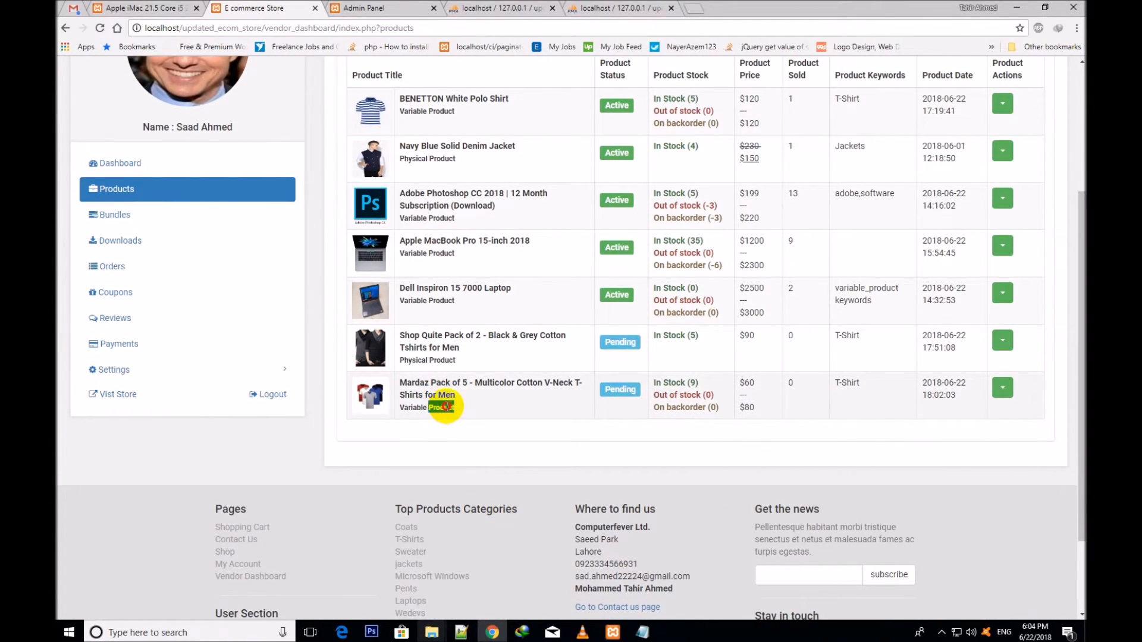
{"action": "left_click", "coordinate": [854, 416]}
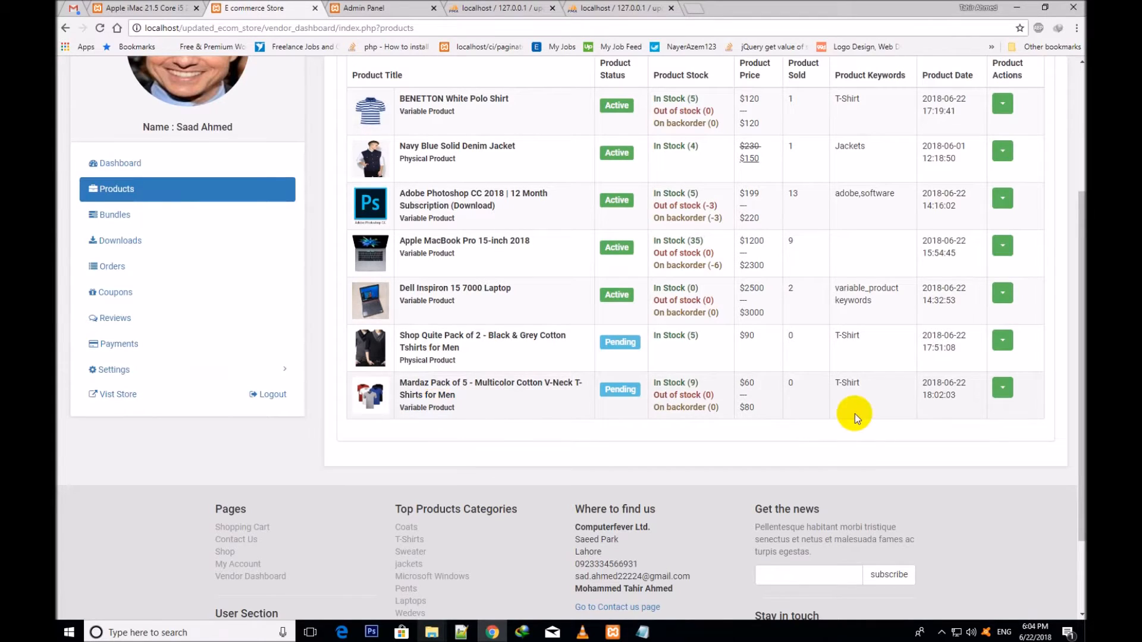
{"action": "left_click", "coordinate": [1005, 386]}
{"action": "scroll", "coordinate": [1040, 377], "scroll_direction": "down", "scroll_amount": 1}
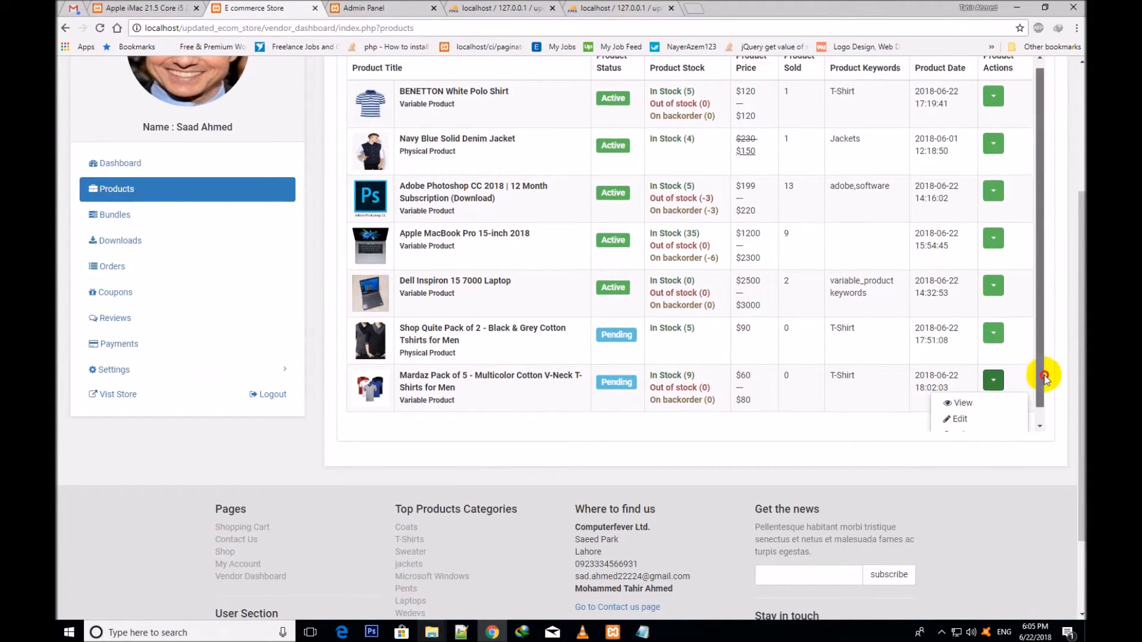
{"action": "left_click", "coordinate": [958, 405]}
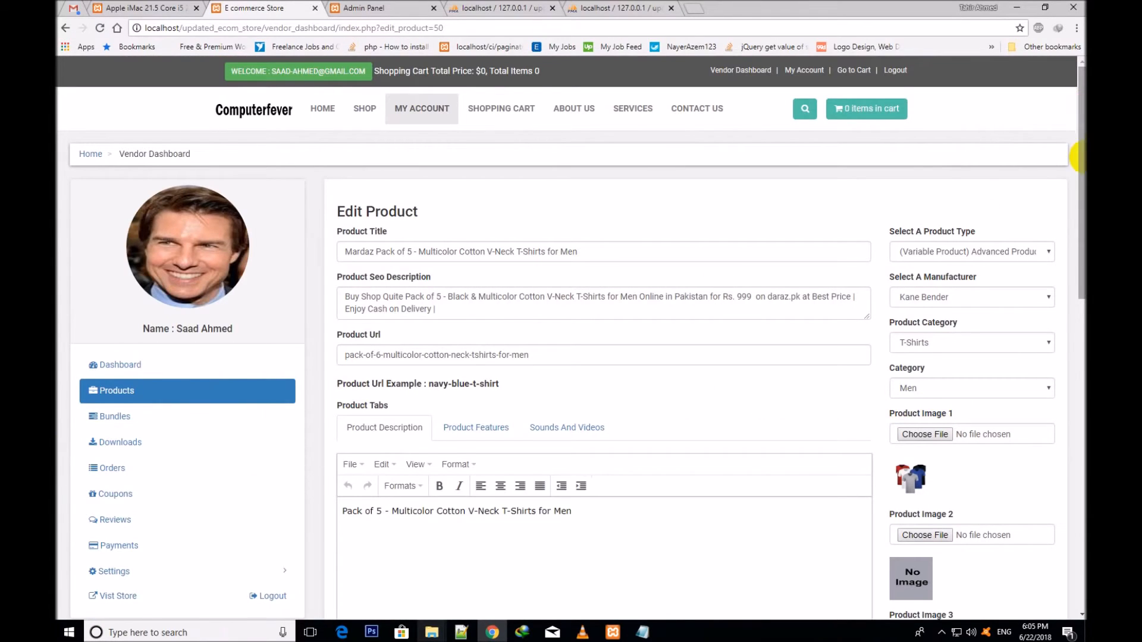
Examine the Size and Color attribute values in the variable product options of the multicolor T-shirt.
{"action": "left_click_drag", "start_coordinate": [1079, 156], "coordinate": [1079, 395]}
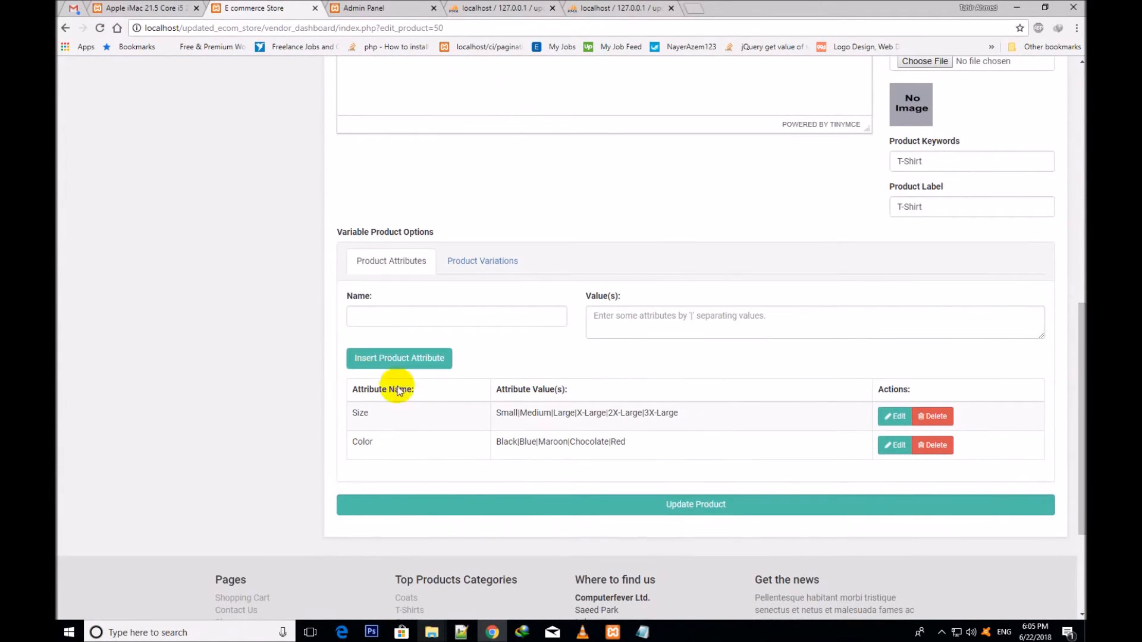
{"action": "triple_click", "coordinate": [569, 416]}
{"action": "left_click", "coordinate": [600, 413]}
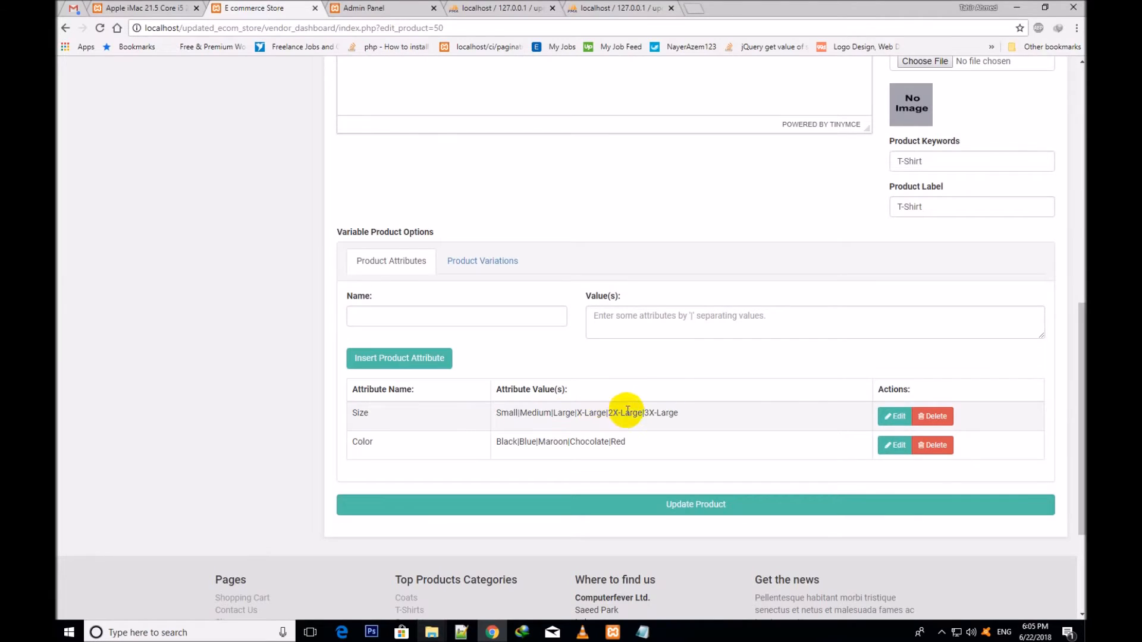
Open the Size and Color attributes of the multicolor T-shirt for editing in turn and save each one.
{"action": "left_click", "coordinate": [894, 418]}
{"action": "left_click", "coordinate": [738, 417]}
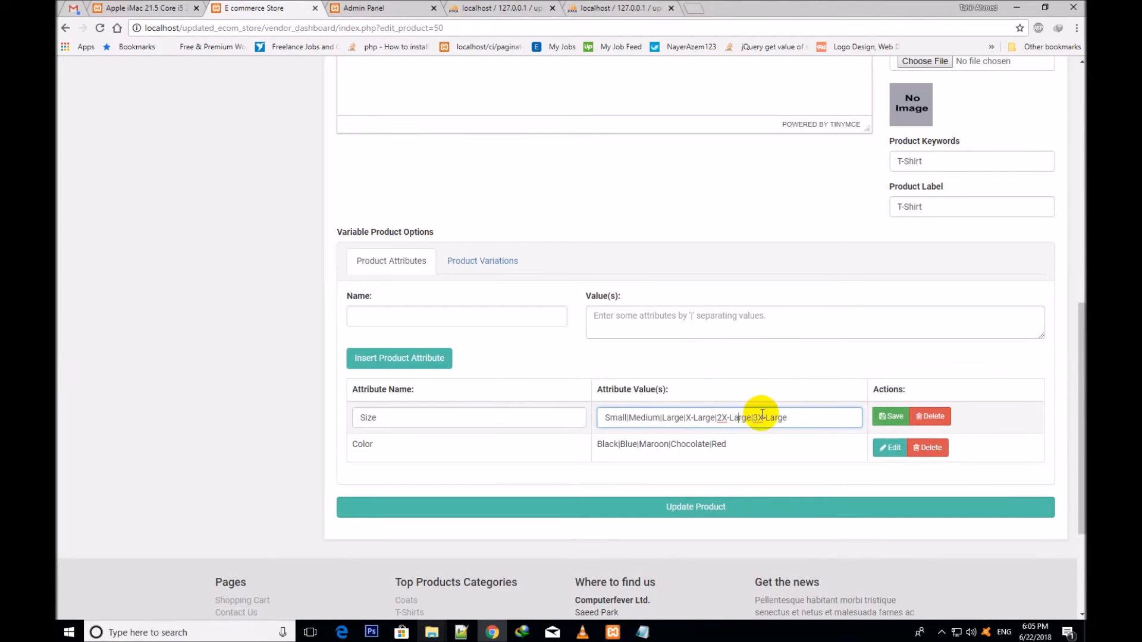
{"action": "left_click", "coordinate": [886, 416]}
{"action": "left_click", "coordinate": [876, 442]}
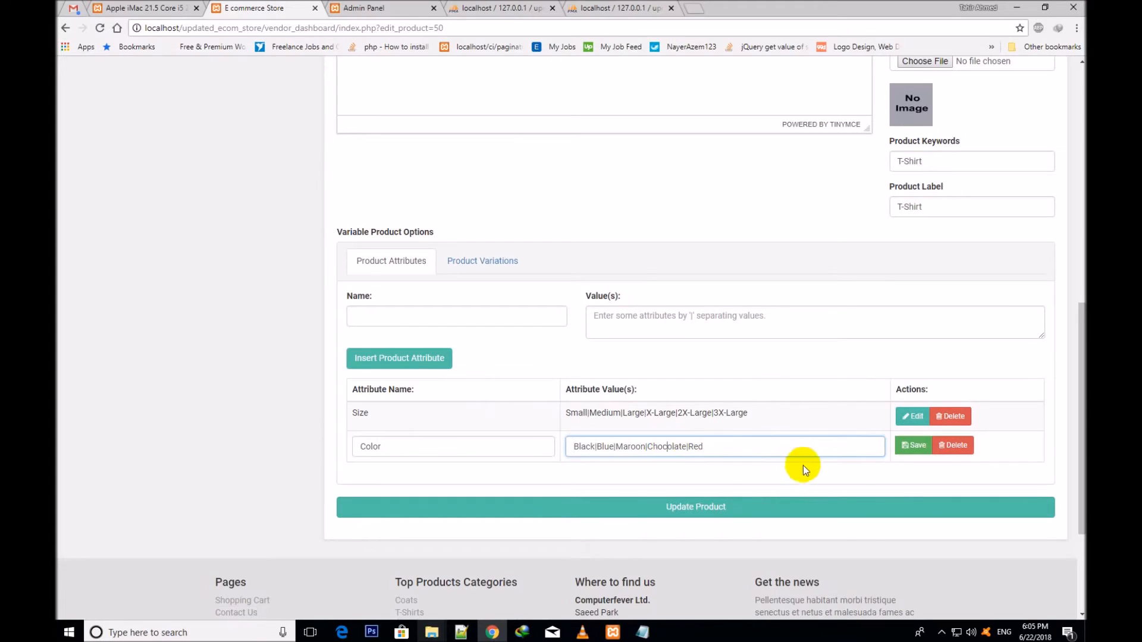
{"action": "left_click", "coordinate": [896, 443]}
Examine the product variations and their default form values, then look over the general fields of the product form.
{"action": "left_click", "coordinate": [503, 259]}
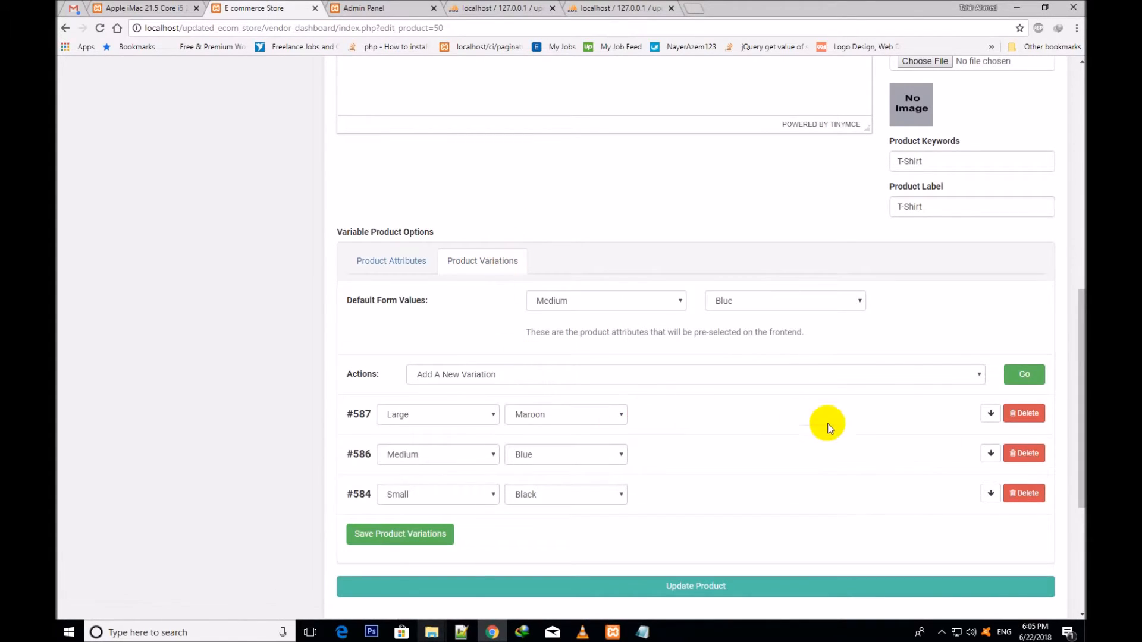
{"action": "left_click", "coordinate": [910, 377]}
{"action": "left_click", "coordinate": [742, 339]}
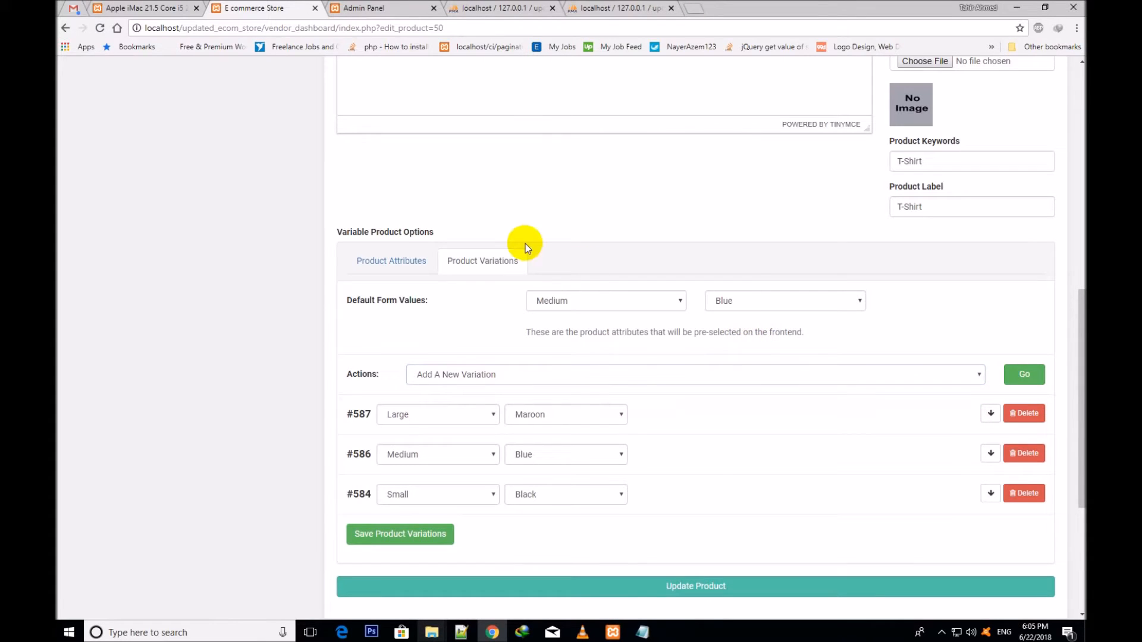
{"action": "left_click", "coordinate": [734, 297]}
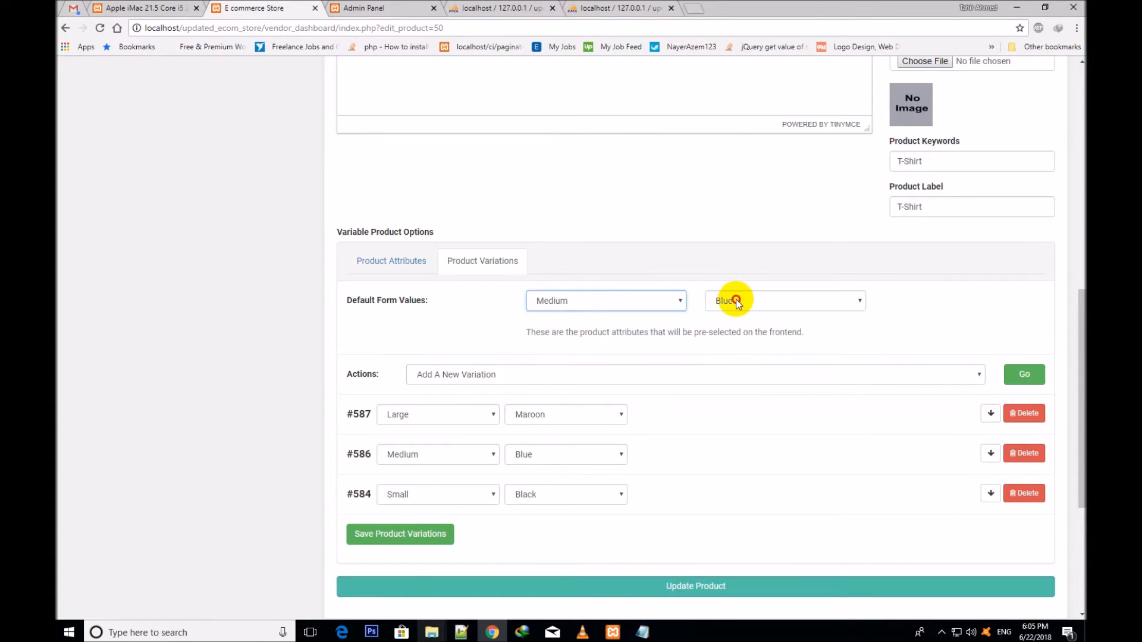
{"action": "left_click", "coordinate": [734, 298]}
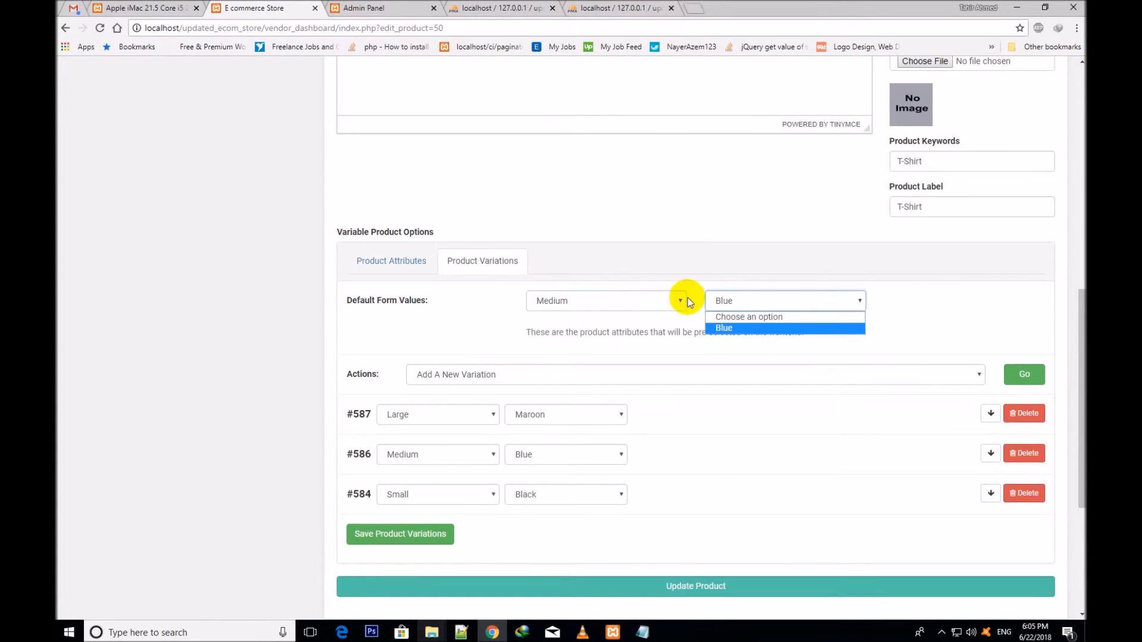
{"action": "left_click", "coordinate": [671, 576]}
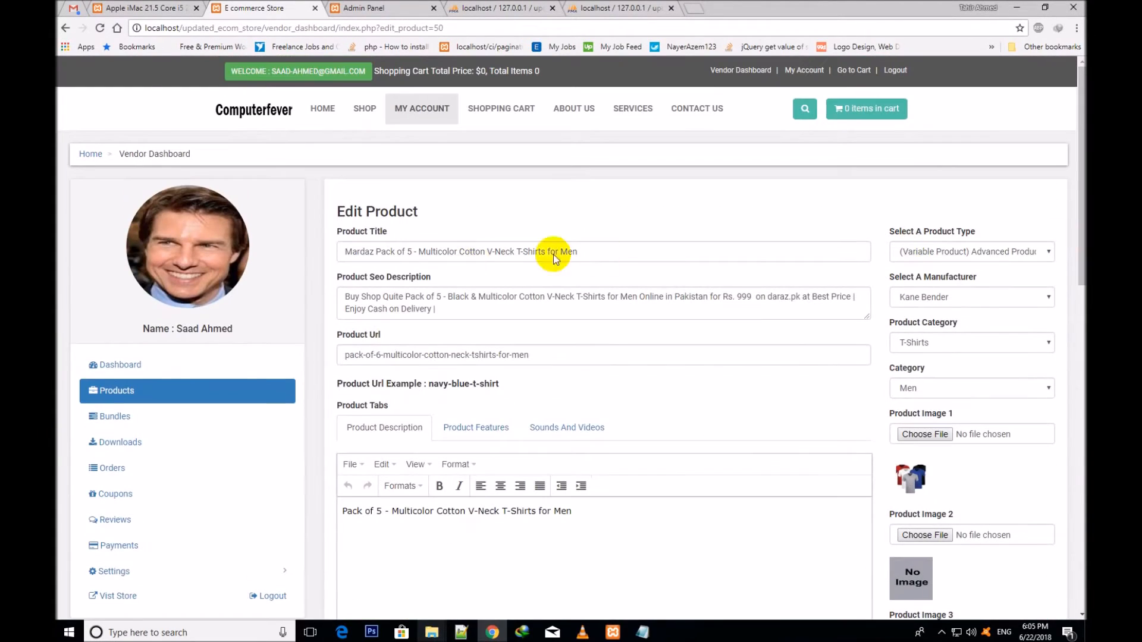
{"action": "mouse_move", "coordinate": [1080, 213]}
{"action": "left_mouse_down"}
{"action": "mouse_move", "coordinate": [1057, 357]}
{"action": "mouse_move", "coordinate": [1076, 476]}
{"action": "mouse_move", "coordinate": [1076, 226]}
{"action": "left_mouse_up"}
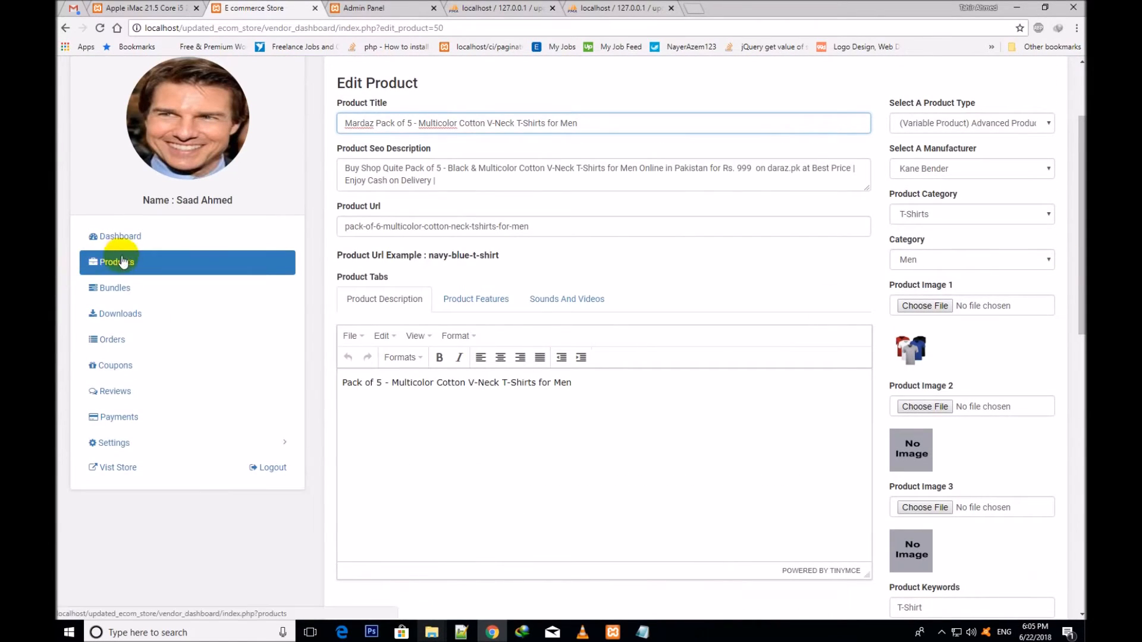
Return to the vendor's product list and examine the actions available for the BENETTON White Polo Shirt.
{"action": "left_click", "coordinate": [93, 263]}
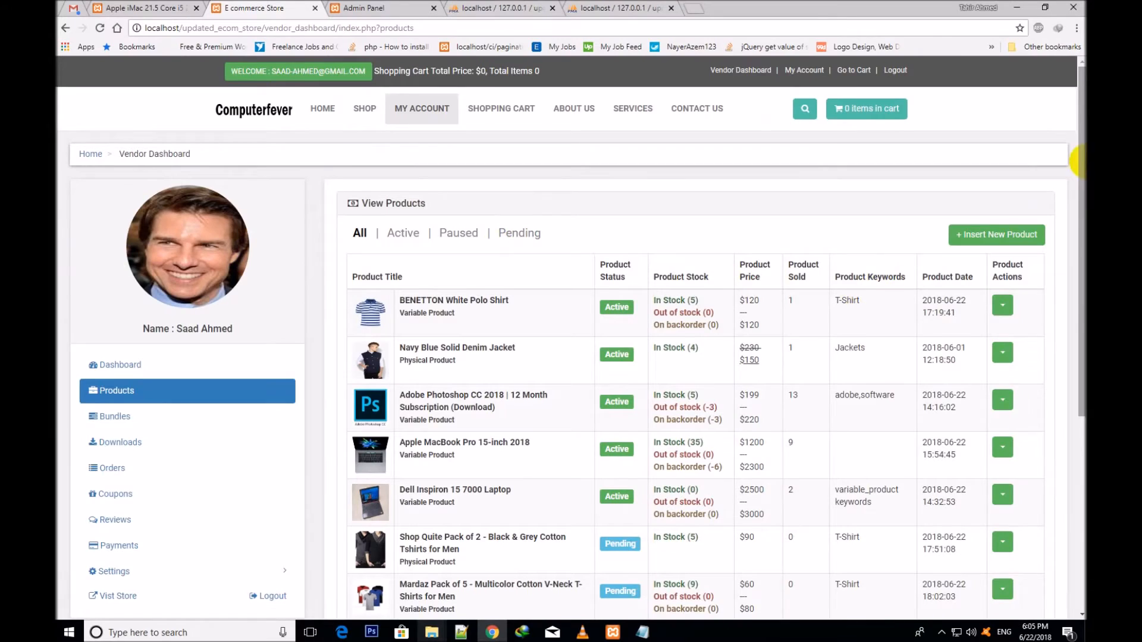
{"action": "scroll", "coordinate": [1081, 194], "scroll_direction": "down", "scroll_amount": 1}
{"action": "left_click", "coordinate": [1002, 236]}
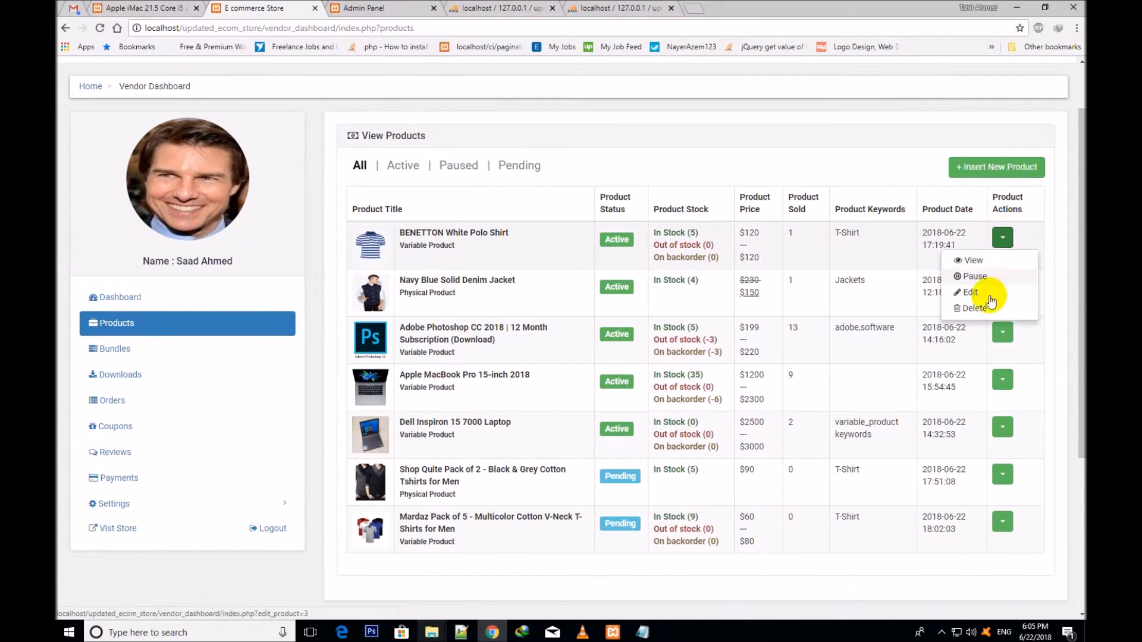
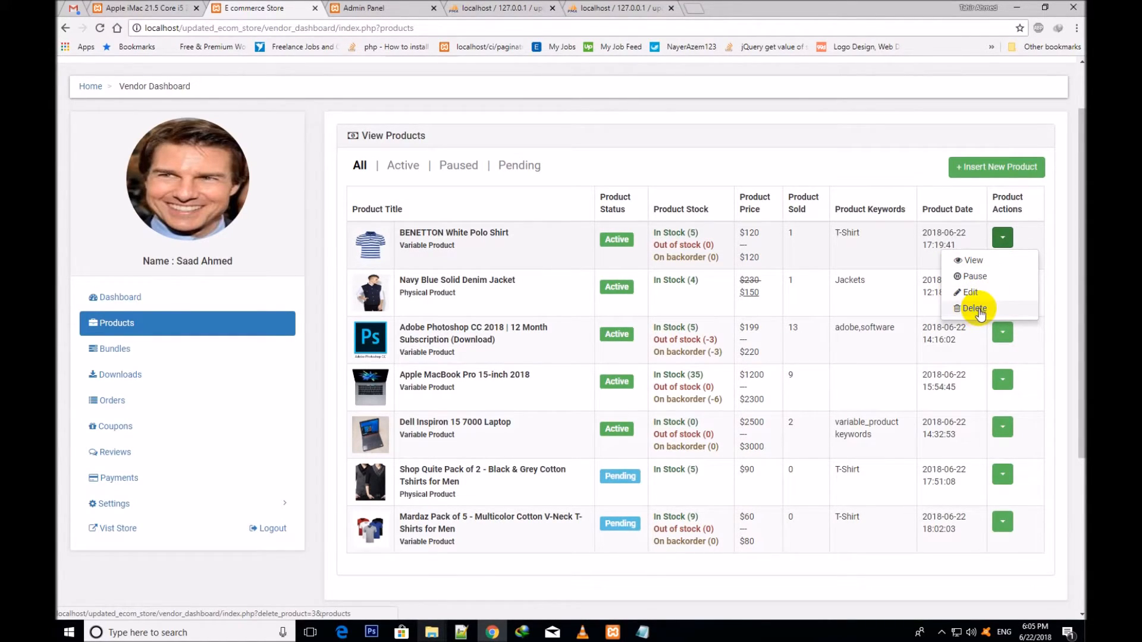
{"action": "left_click", "coordinate": [826, 362]}
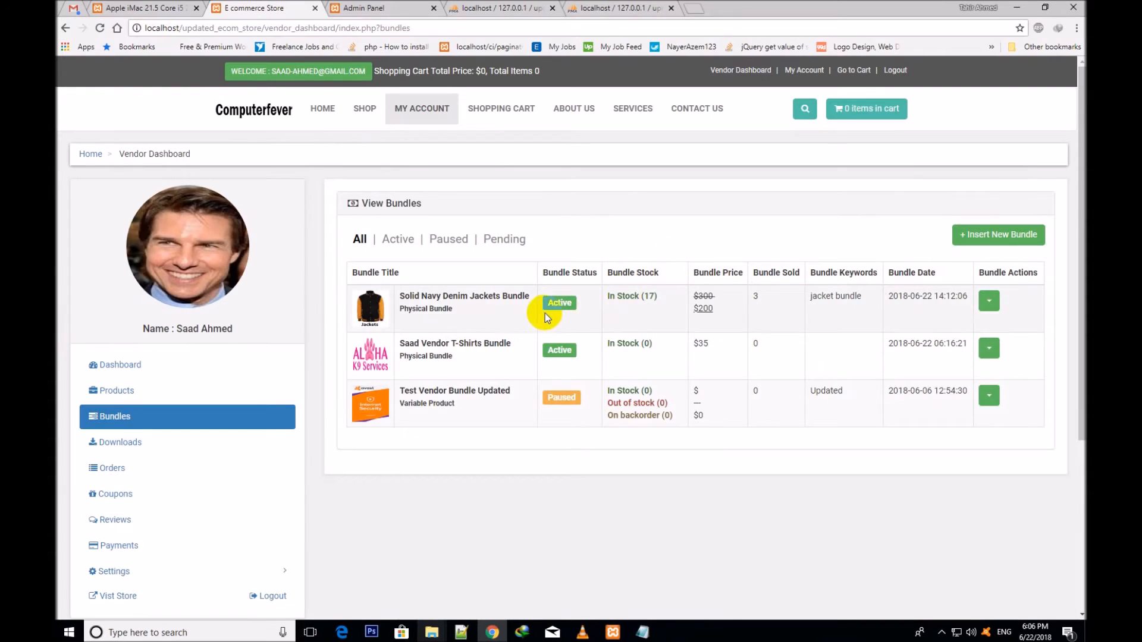
Examine the vendor's bundles by filtering them by status, including Active and Paused, and return to the full list.
{"action": "scroll", "coordinate": [1076, 484], "scroll_direction": "down", "scroll_amount": 1}
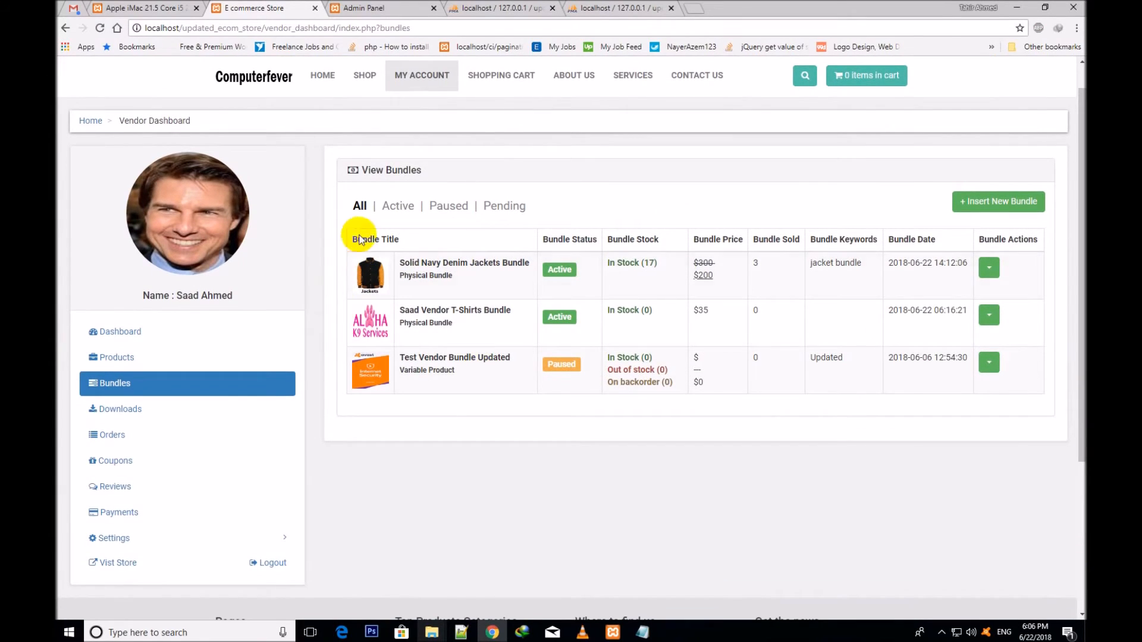
{"action": "triple_click", "coordinate": [351, 212]}
{"action": "left_click", "coordinate": [353, 209]}
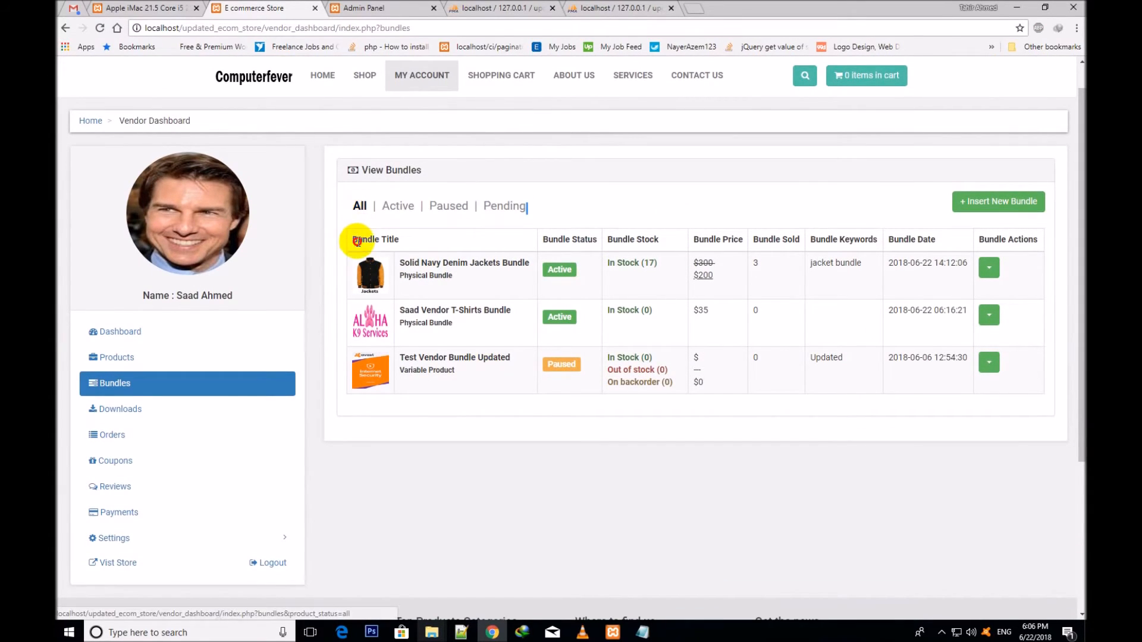
{"action": "double_click", "coordinate": [364, 208]}
{"action": "triple_click", "coordinate": [345, 205]}
{"action": "left_click", "coordinate": [356, 205]}
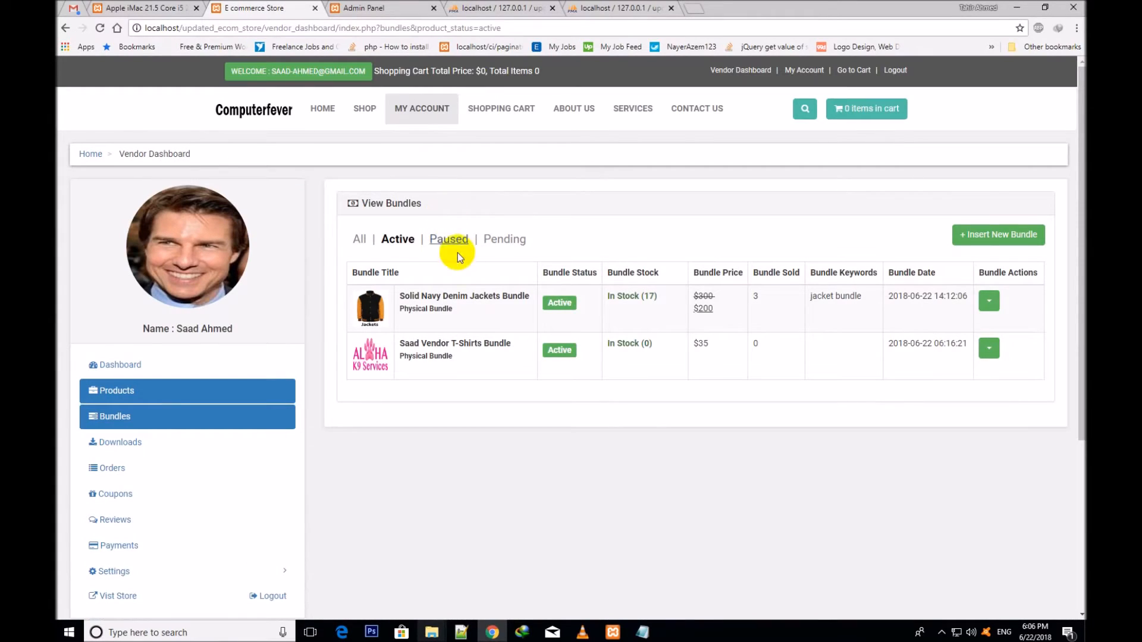
{"action": "left_click", "coordinate": [450, 244]}
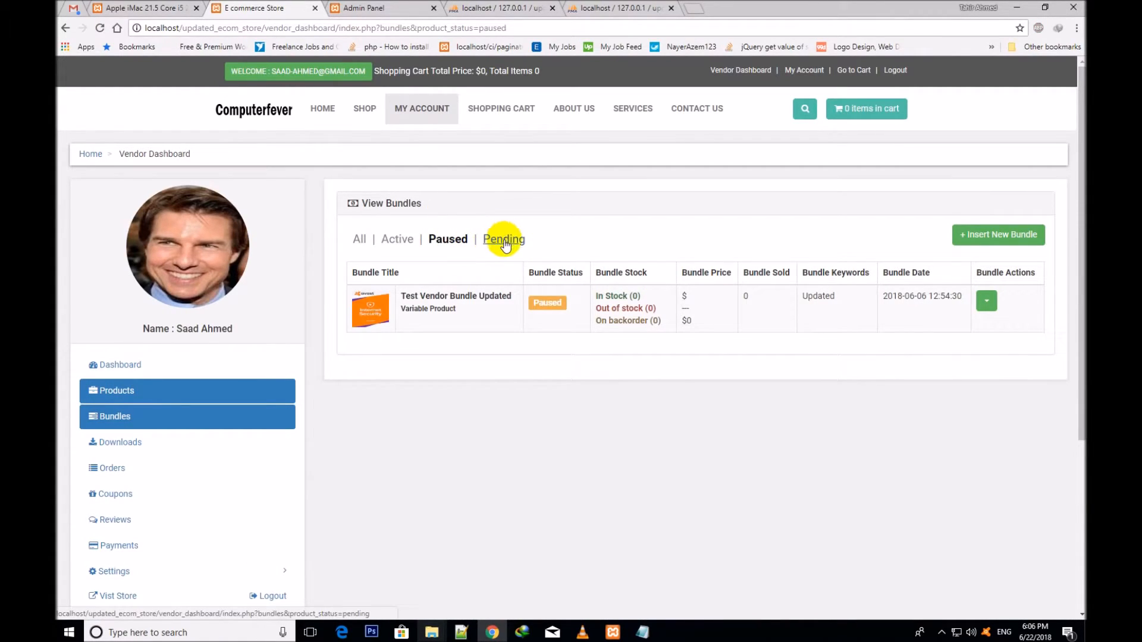
{"action": "left_click", "coordinate": [359, 238]}
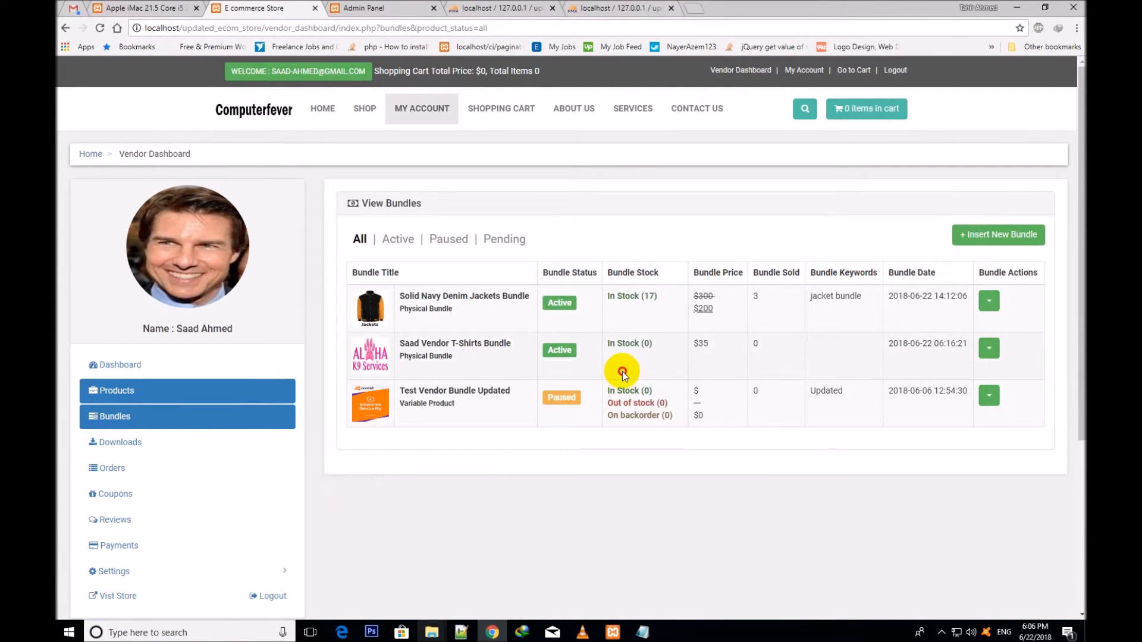
Open a new bundle form and look through its fields down to the Bundle Products selection.
{"action": "left_click", "coordinate": [980, 238]}
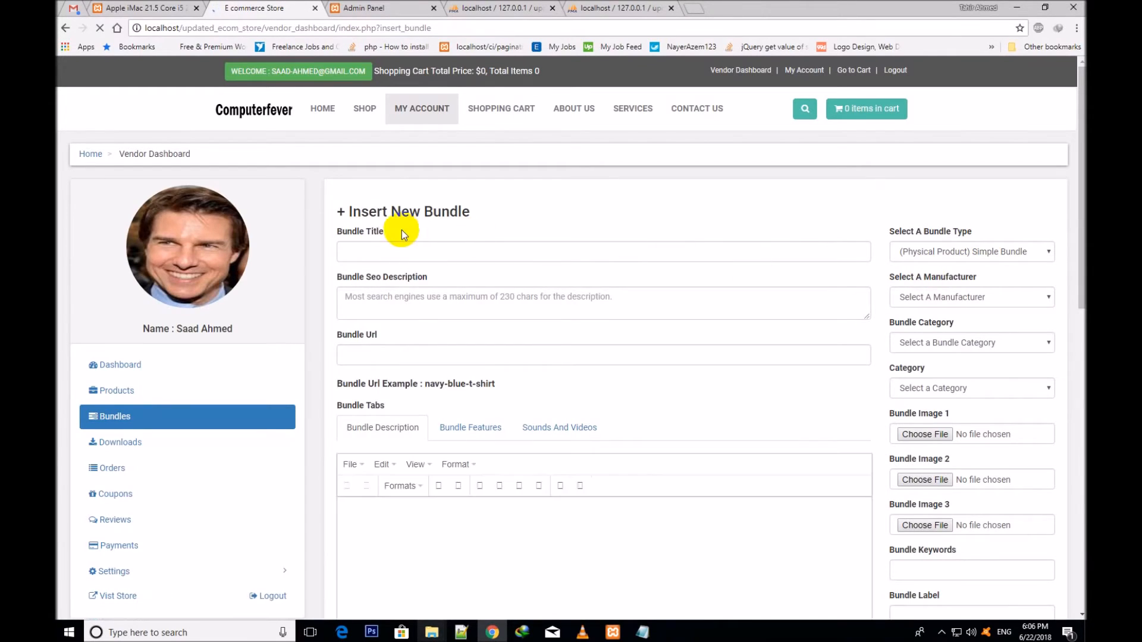
{"action": "left_click", "coordinate": [346, 233]}
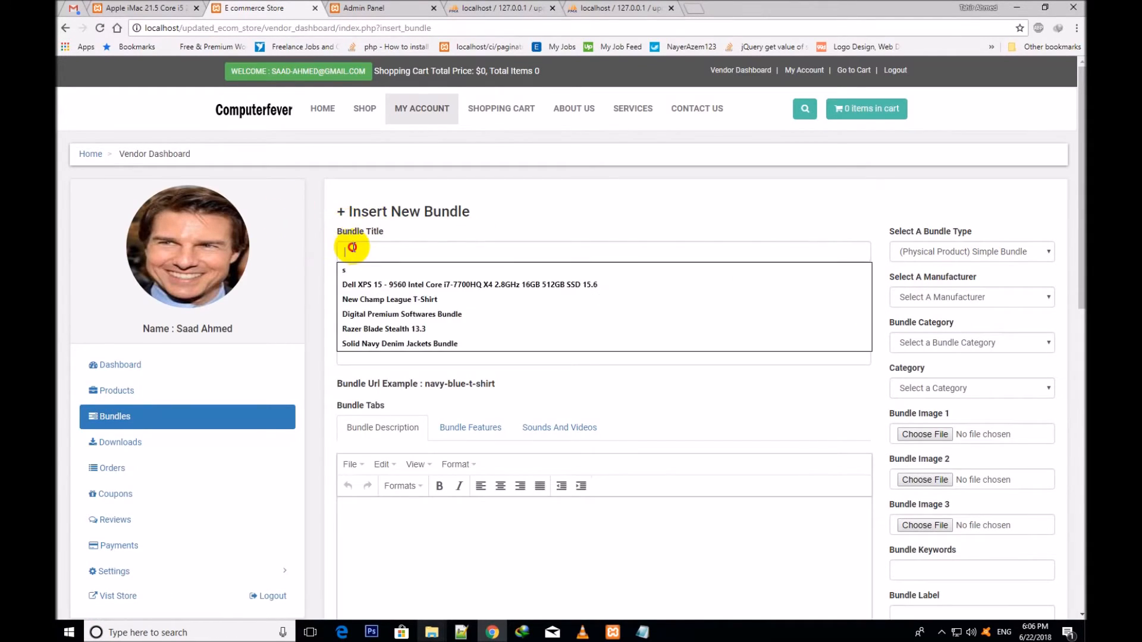
{"action": "left_click", "coordinate": [497, 223]}
{"action": "mouse_move", "coordinate": [1078, 185]}
{"action": "left_mouse_down"}
{"action": "mouse_move", "coordinate": [1079, 373]}
{"action": "mouse_move", "coordinate": [1081, 171]}
{"action": "left_mouse_up"}
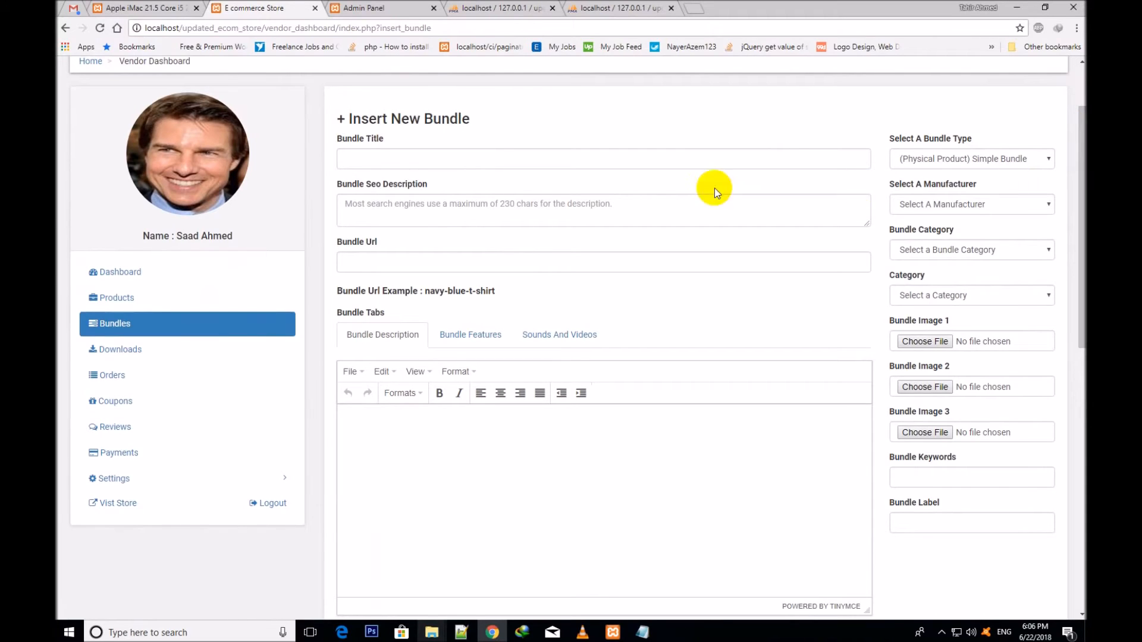
{"action": "left_click", "coordinate": [566, 156]}
{"action": "left_click", "coordinate": [600, 118]}
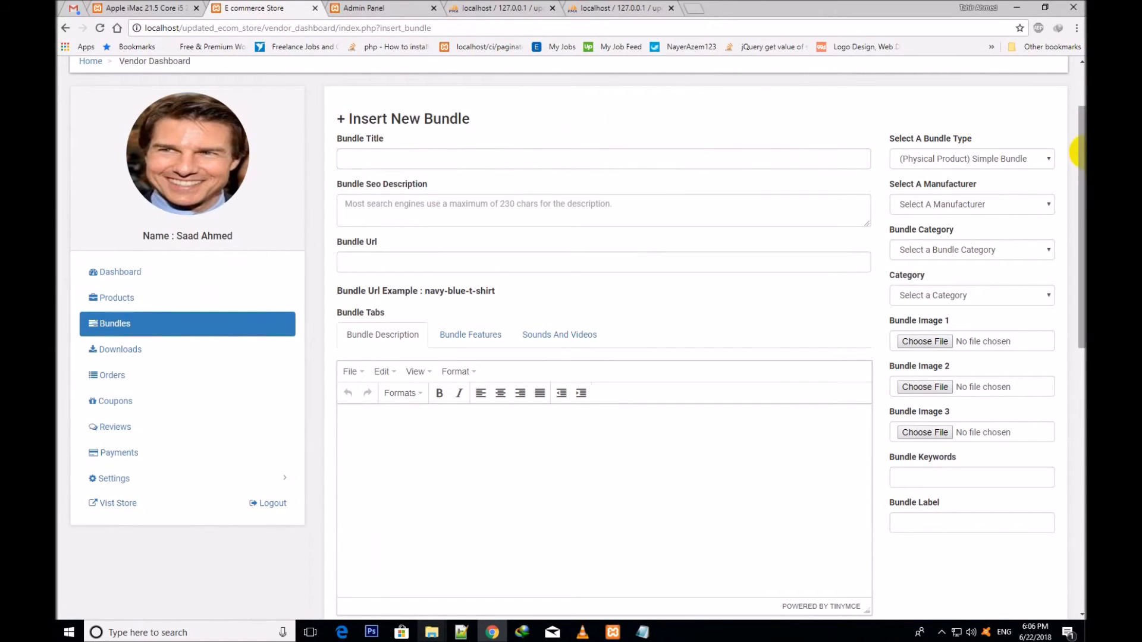
{"action": "left_click_drag", "start_coordinate": [1080, 165], "coordinate": [1081, 339]}
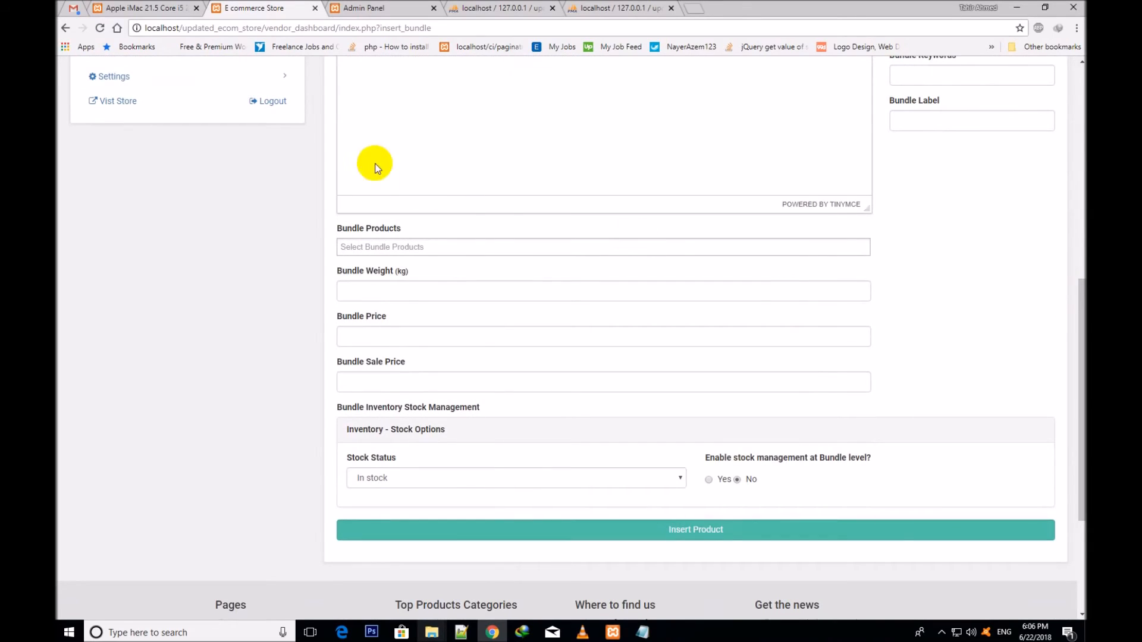
{"action": "left_click", "coordinate": [385, 249]}
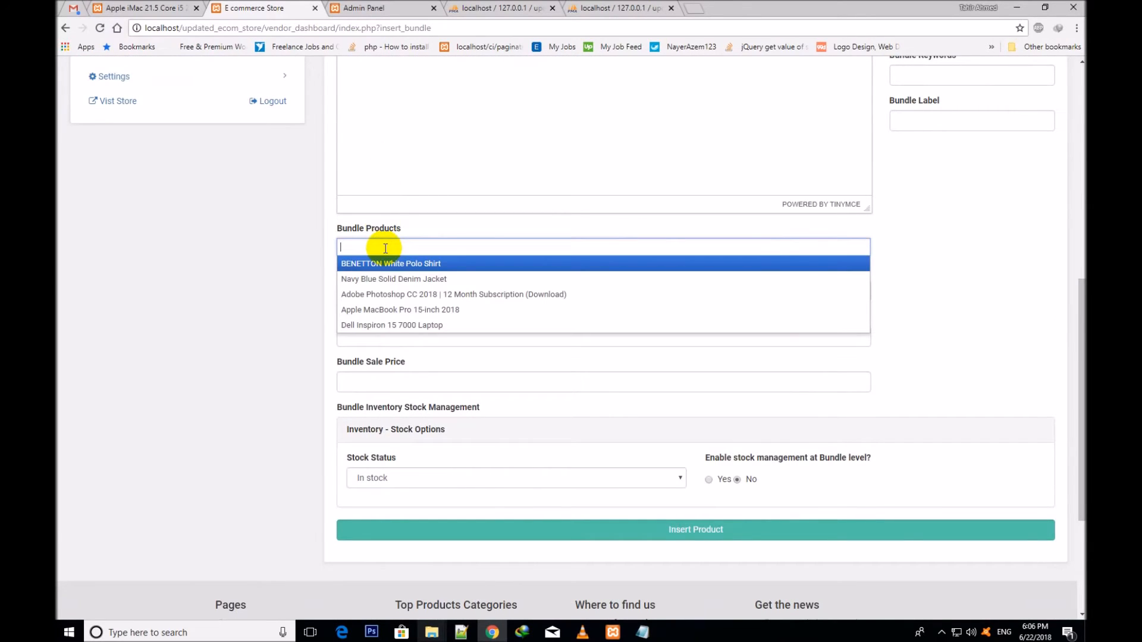
{"action": "left_click", "coordinate": [347, 237]}
{"action": "mouse_move", "coordinate": [339, 228]}
{"action": "left_mouse_down"}
{"action": "mouse_move", "coordinate": [409, 234]}
{"action": "mouse_move", "coordinate": [348, 231]}
{"action": "left_mouse_up"}
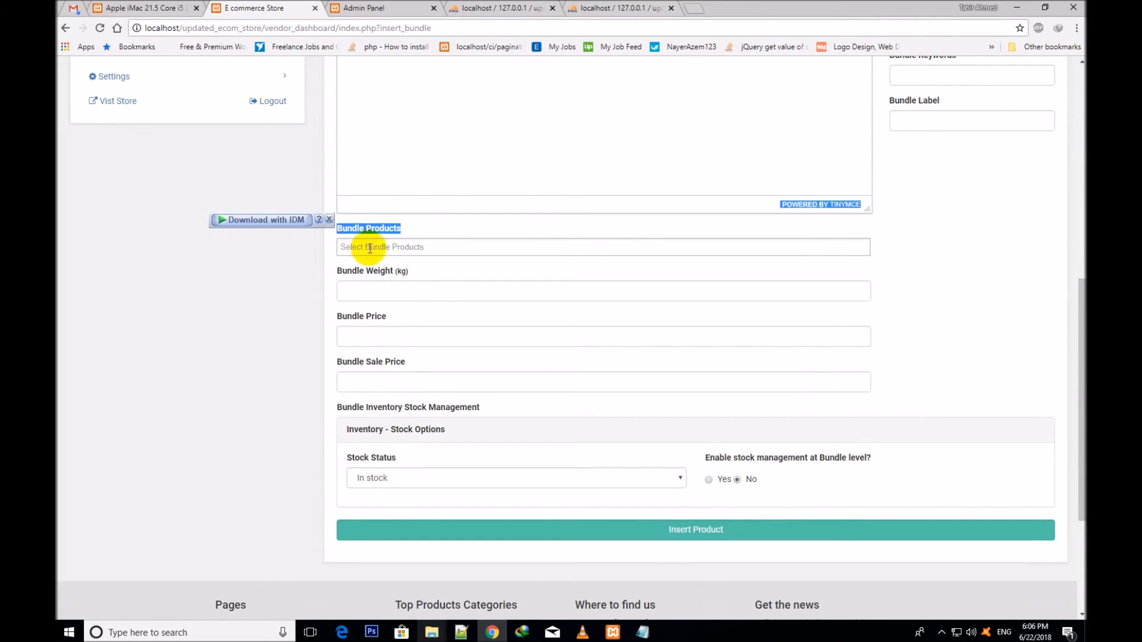
Add Adobe Photoshop CC 2018, Dell Inspiron 15 7000 Laptop and BENETTON White Polo Shirt as the bundle's products.
{"action": "left_click", "coordinate": [369, 246]}
{"action": "left_click", "coordinate": [409, 293]}
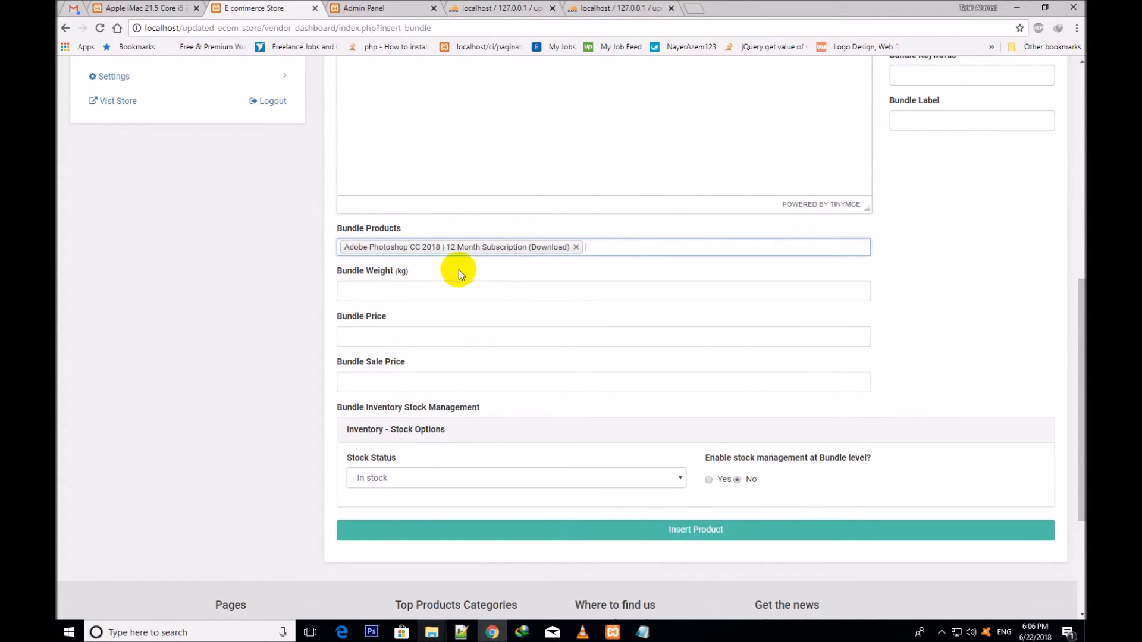
{"action": "left_click", "coordinate": [620, 252]}
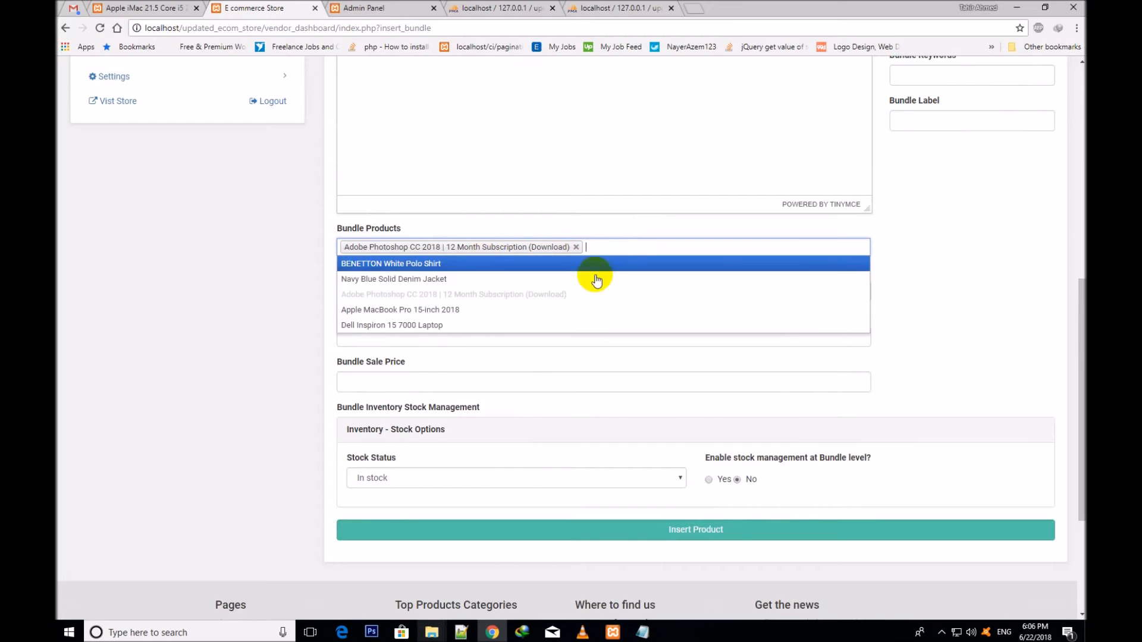
{"action": "left_click", "coordinate": [464, 324]}
{"action": "left_click", "coordinate": [730, 248]}
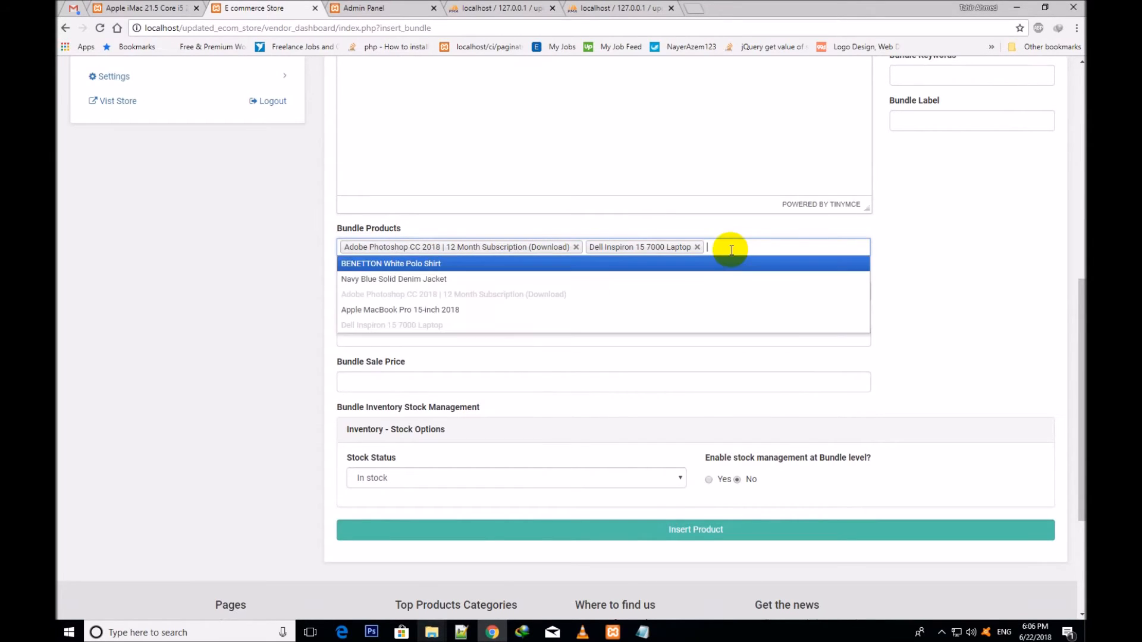
{"action": "left_click", "coordinate": [412, 269]}
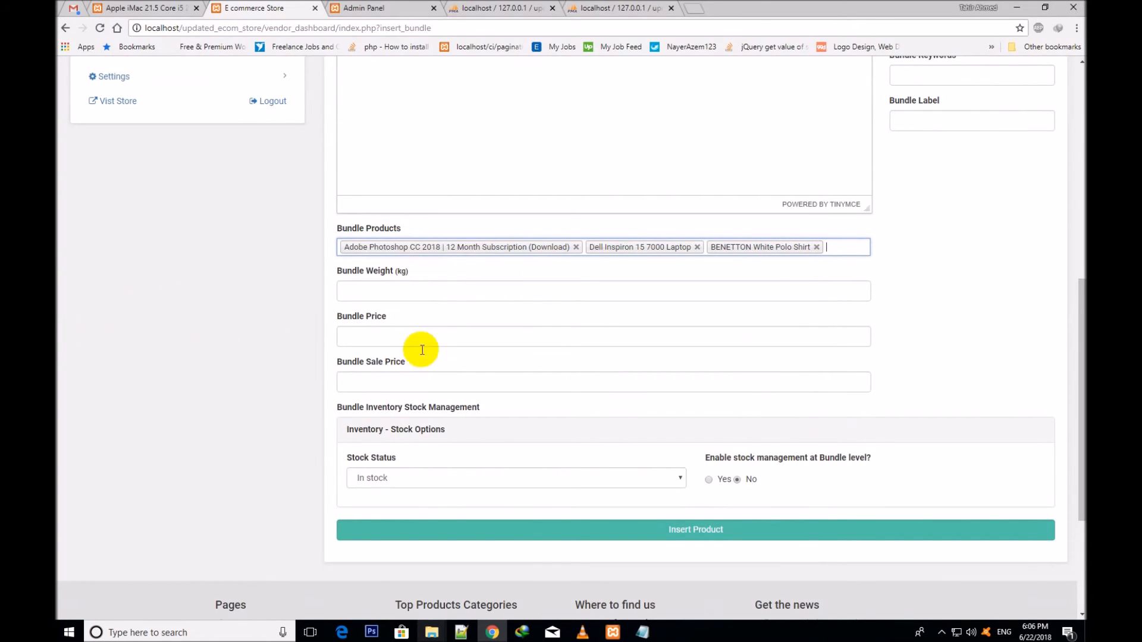
{"action": "left_click", "coordinate": [403, 291]}
{"action": "key", "text": "Escape"}
{"action": "left_click_drag", "start_coordinate": [900, 255], "coordinate": [368, 232]}
{"action": "left_click", "coordinate": [396, 233]}
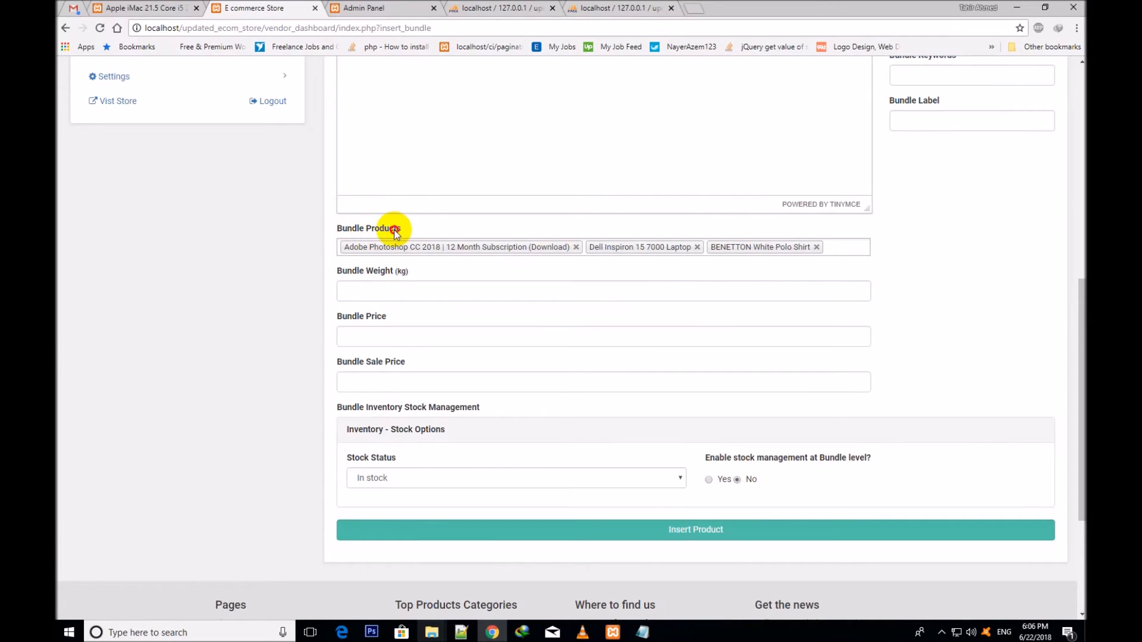
{"action": "left_click", "coordinate": [509, 236]}
Set the new bundle's type to (Variable Product) Advanced Bundle.
{"action": "left_click_drag", "start_coordinate": [1083, 401], "coordinate": [1067, 357]}
{"action": "left_click", "coordinate": [939, 226]}
{"action": "left_click", "coordinate": [967, 246]}
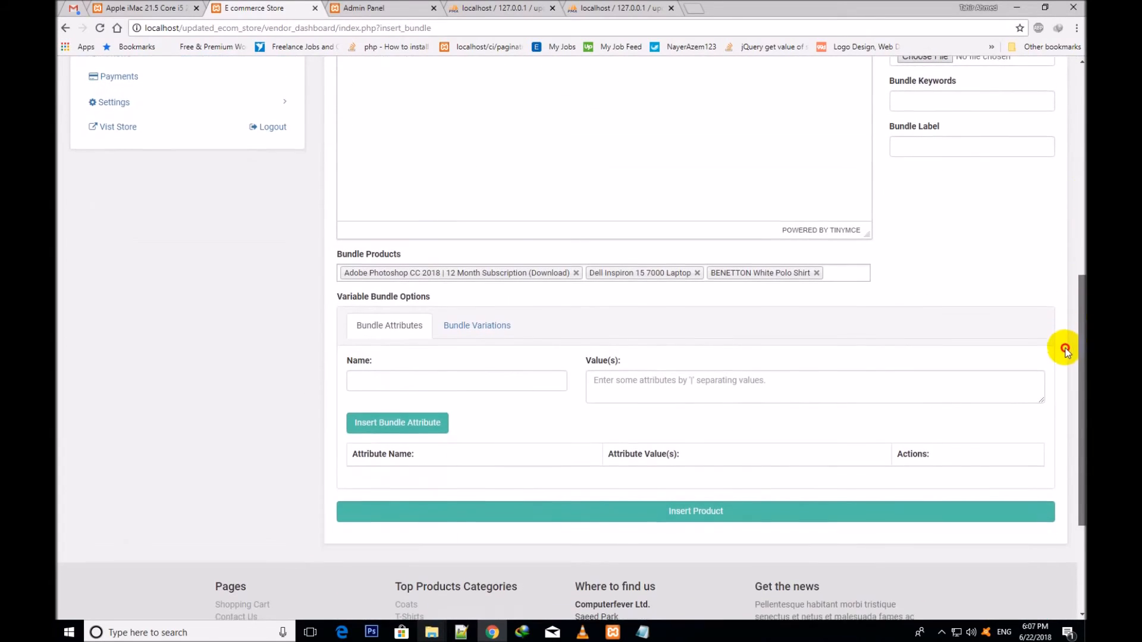
Examine the variable bundle's attribute and variation options and the products that can be included in the bundle.
{"action": "triple_click", "coordinate": [397, 297]}
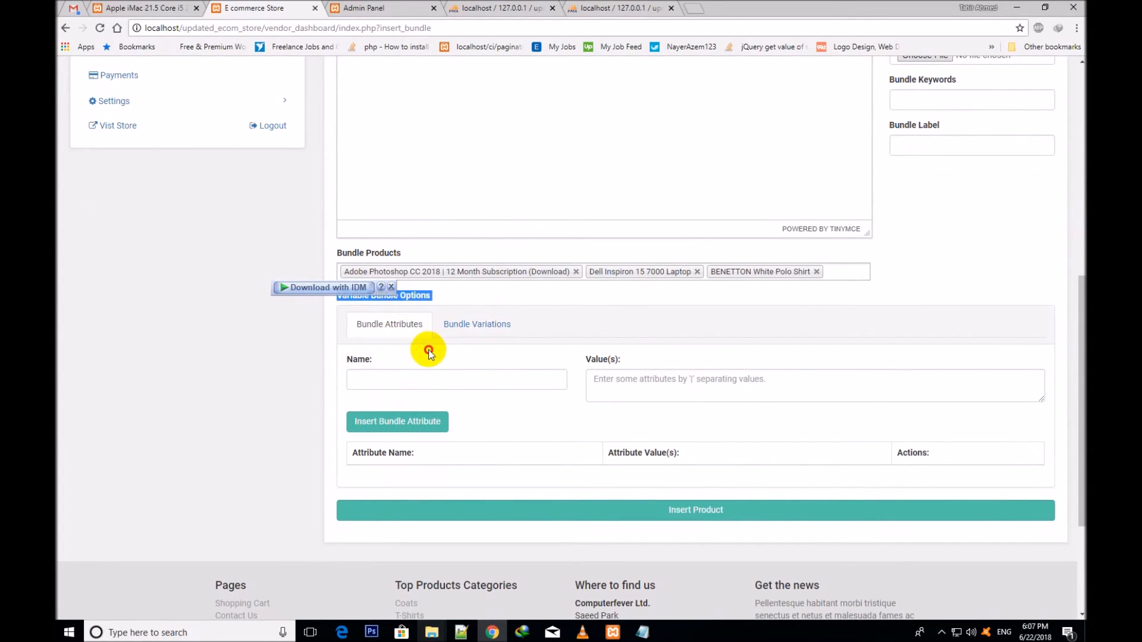
{"action": "left_click", "coordinate": [428, 350]}
{"action": "left_click_drag", "start_coordinate": [424, 324], "coordinate": [375, 323]}
{"action": "left_click", "coordinate": [505, 326]}
{"action": "left_click", "coordinate": [375, 331]}
{"action": "left_click", "coordinate": [327, 255]}
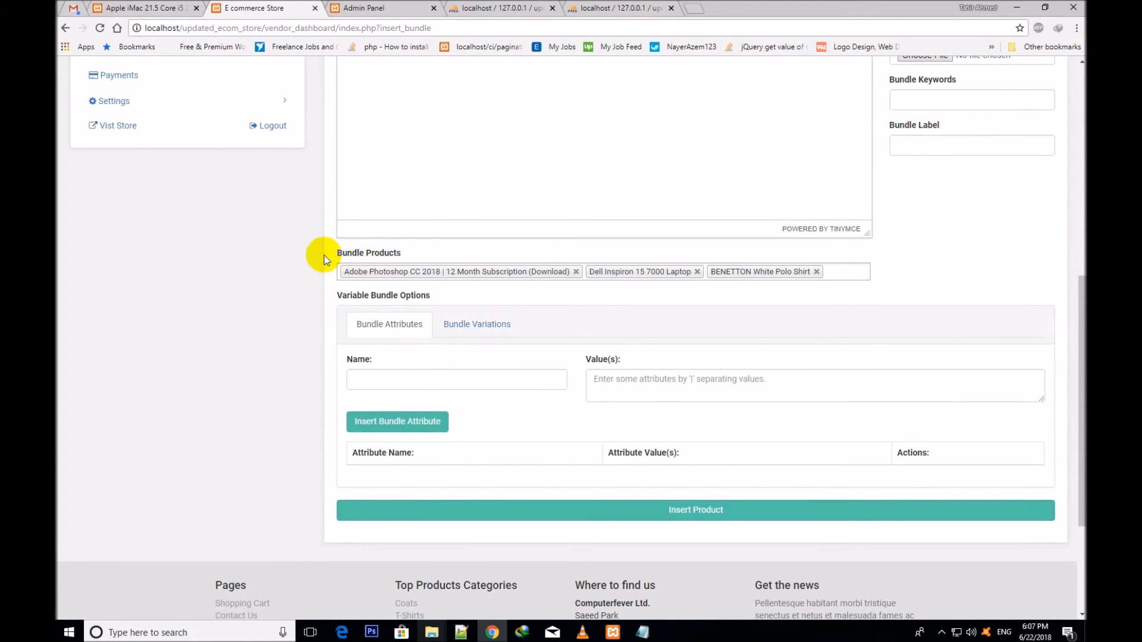
{"action": "left_click_drag", "start_coordinate": [334, 253], "coordinate": [382, 256]}
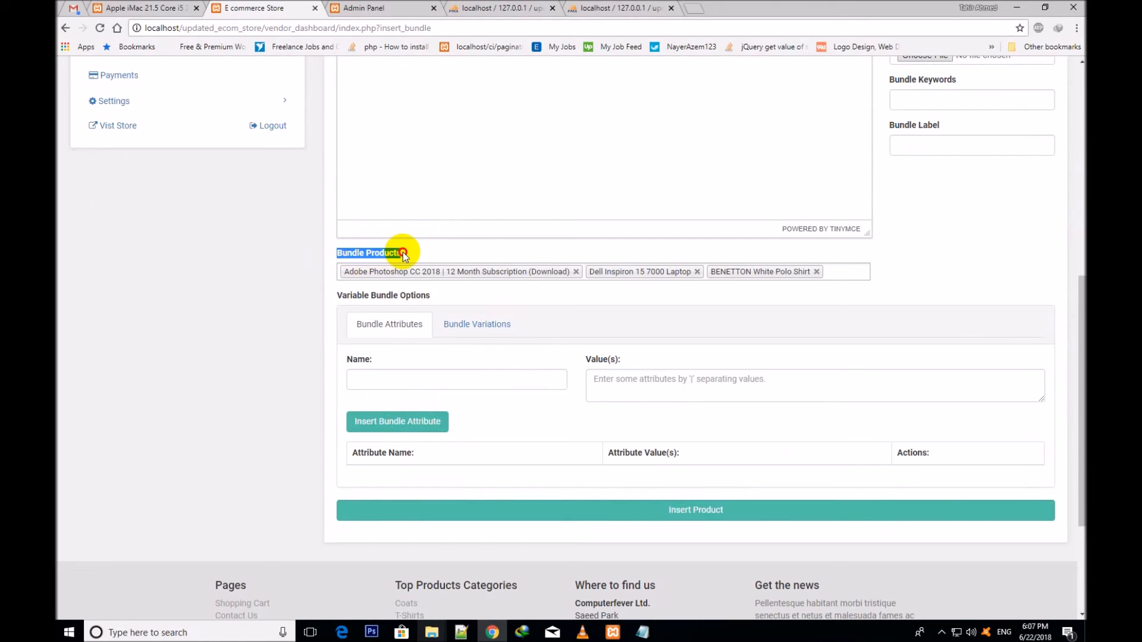
{"action": "left_click", "coordinate": [833, 272]}
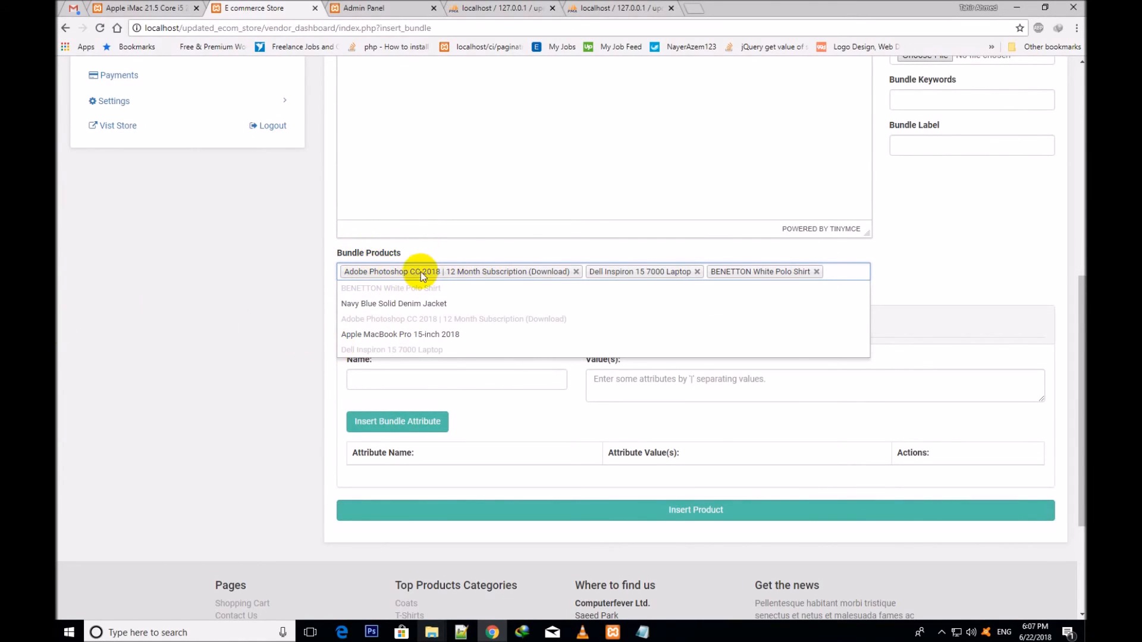
{"action": "scroll", "coordinate": [1060, 428], "scroll_direction": "up", "scroll_amount": 5}
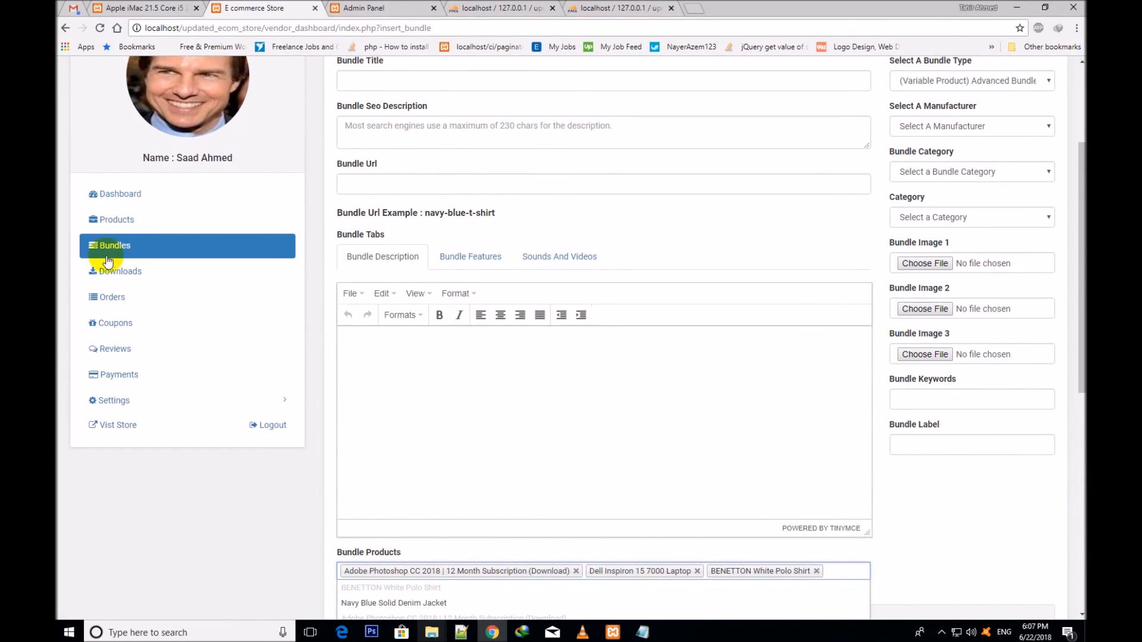
Return to the bundles list and check the actions available for the active Solid Navy Denim Jackets Bundle.
{"action": "left_click", "coordinate": [104, 248]}
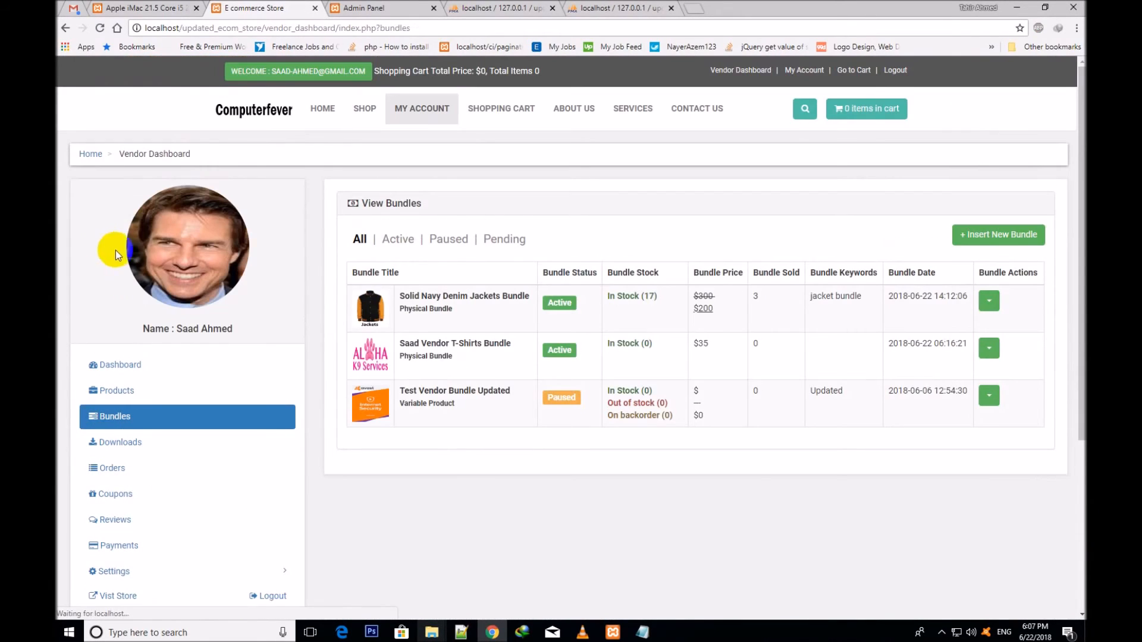
{"action": "scroll", "coordinate": [1070, 289], "scroll_direction": "down", "scroll_amount": 1}
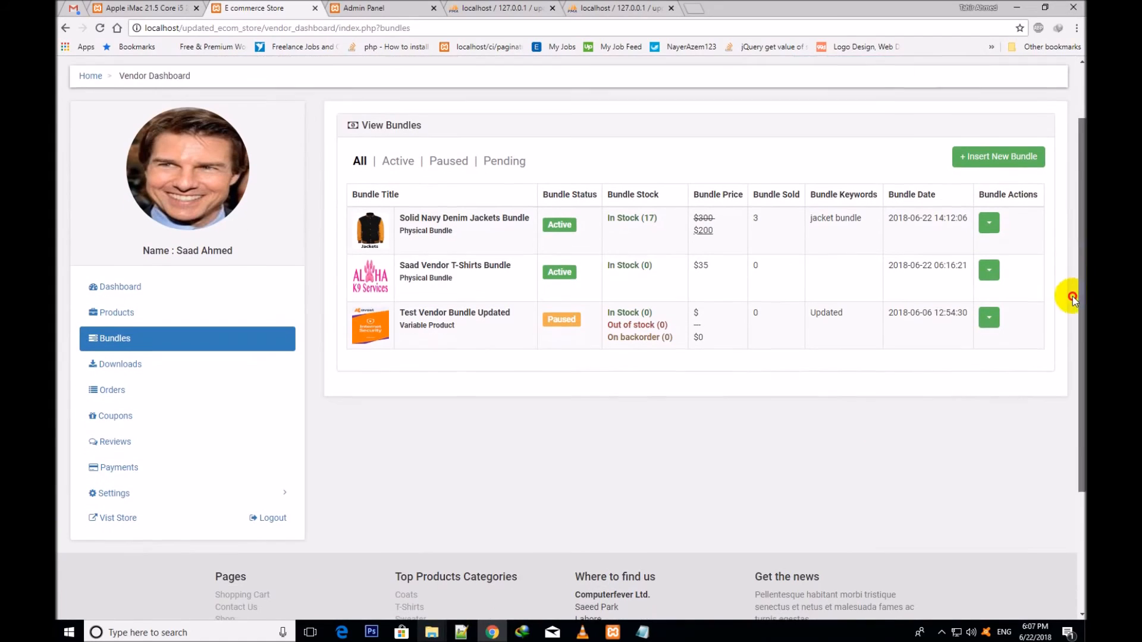
{"action": "left_click", "coordinate": [988, 222]}
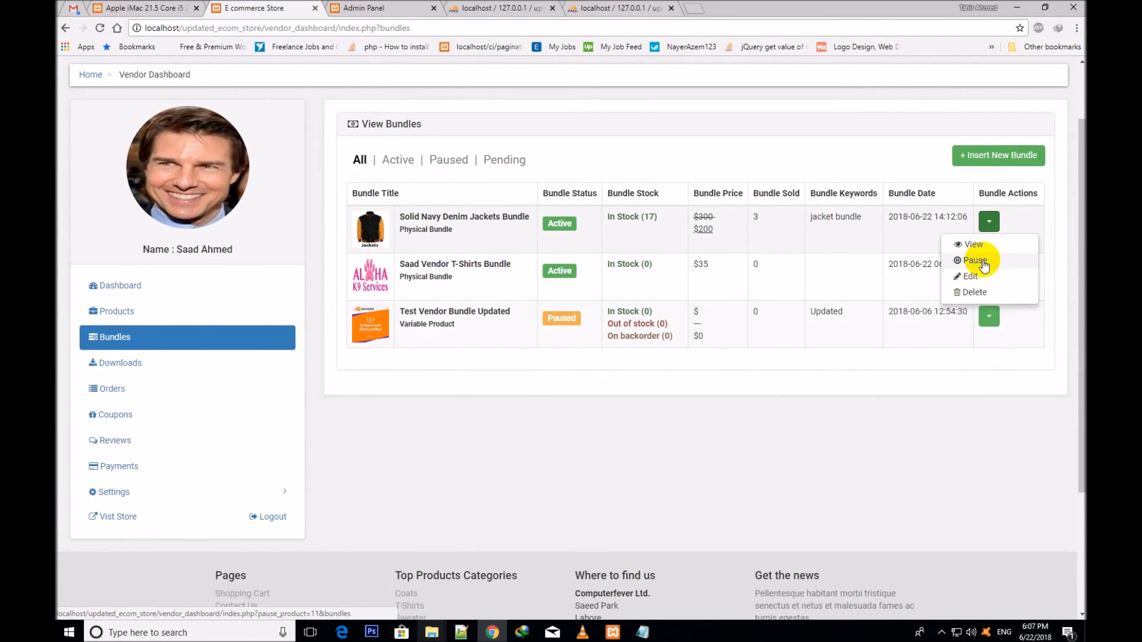
{"action": "left_click", "coordinate": [938, 339]}
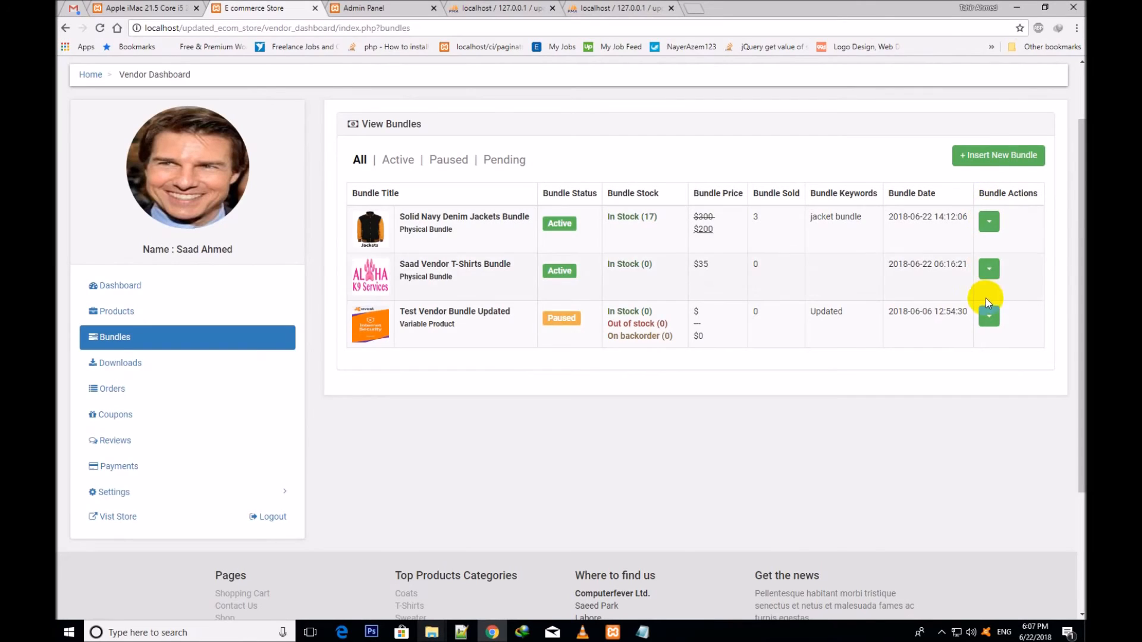
Check the actions available for the paused Test Vendor Bundle Updated and compare the bundles' statuses.
{"action": "left_click", "coordinate": [988, 316]}
{"action": "scroll", "coordinate": [1036, 294], "scroll_direction": "down", "scroll_amount": 1}
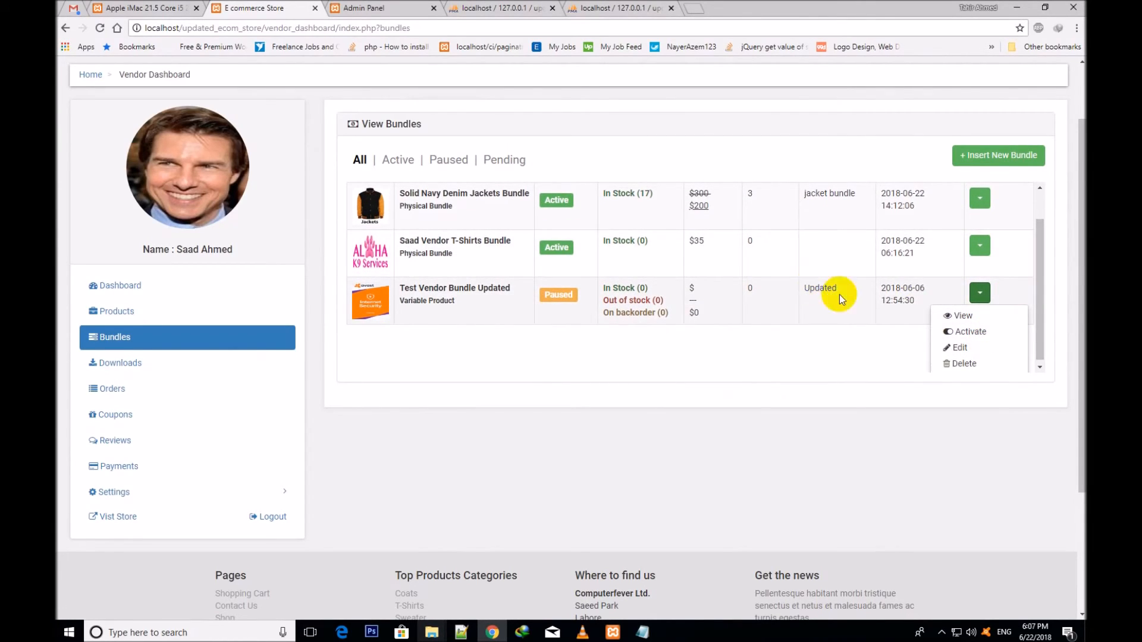
{"action": "left_click", "coordinate": [891, 309]}
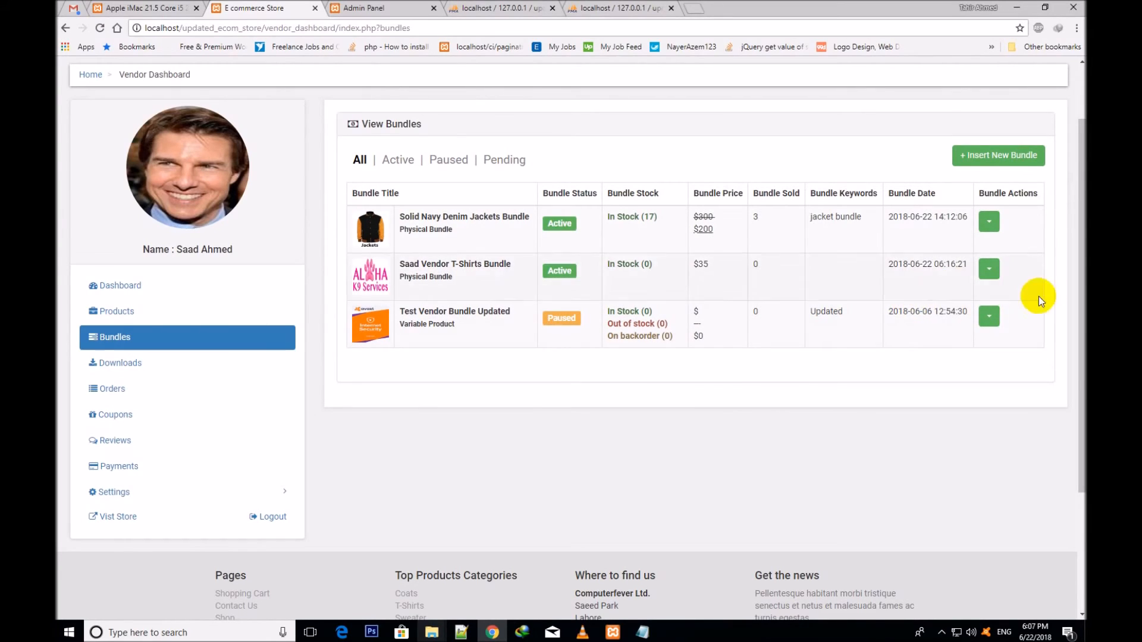
{"action": "left_click", "coordinate": [990, 321]}
{"action": "scroll", "coordinate": [1037, 306], "scroll_direction": "down", "scroll_amount": 1}
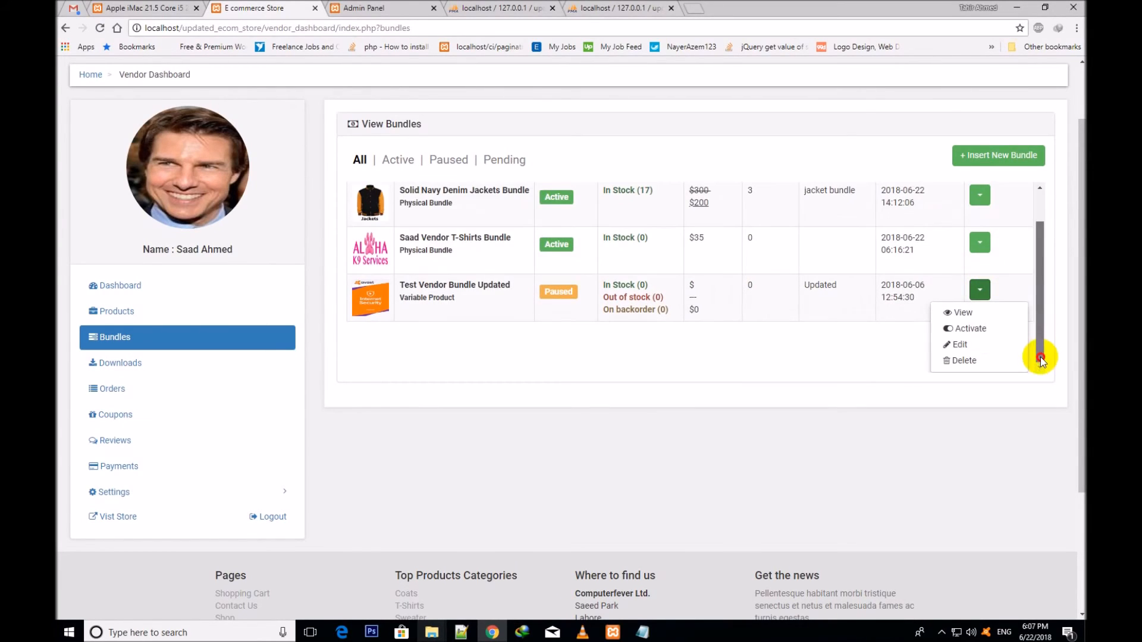
{"action": "left_click", "coordinate": [558, 289]}
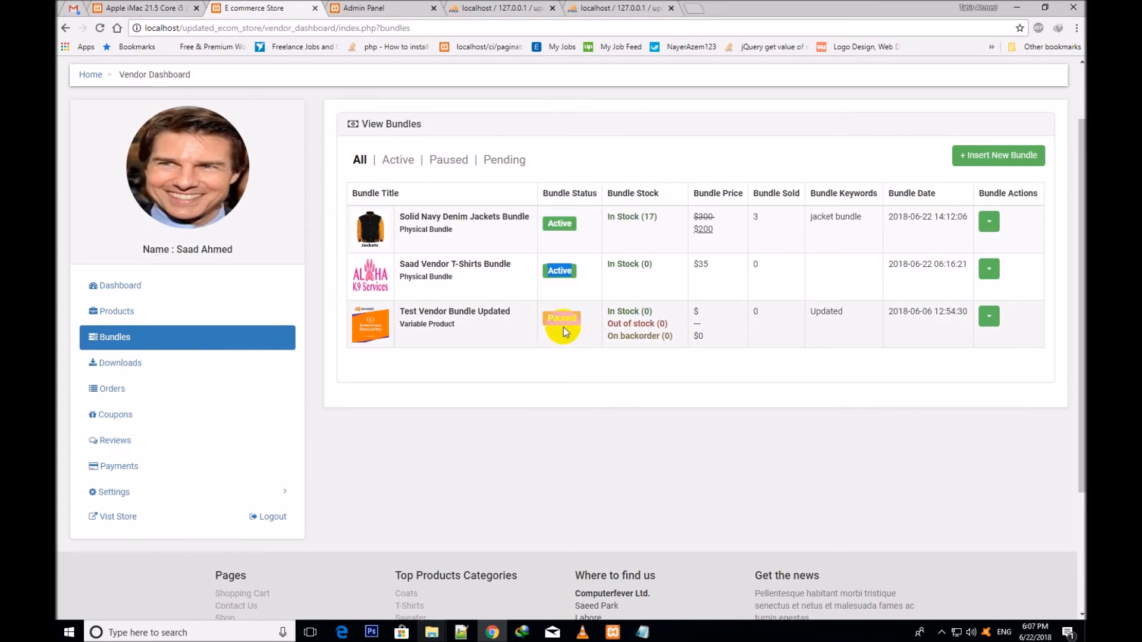
Activate the paused Test Vendor Bundle Updated and dismiss the confirmation message.
{"action": "left_click", "coordinate": [989, 316]}
{"action": "scroll", "coordinate": [1043, 309], "scroll_direction": "down", "scroll_amount": 1}
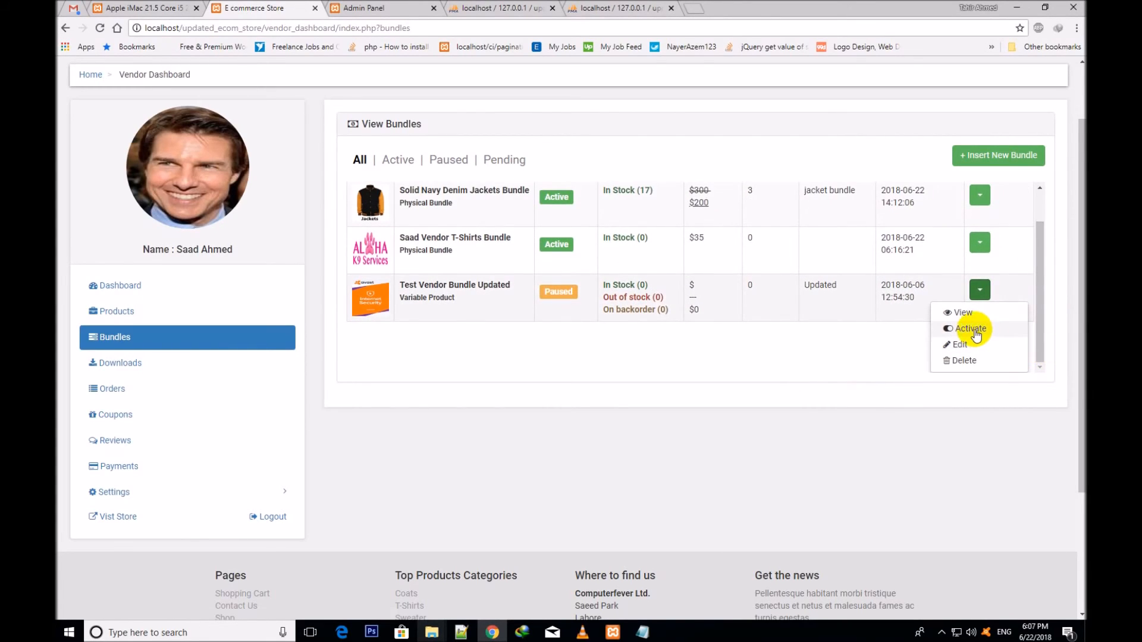
{"action": "left_click", "coordinate": [976, 328]}
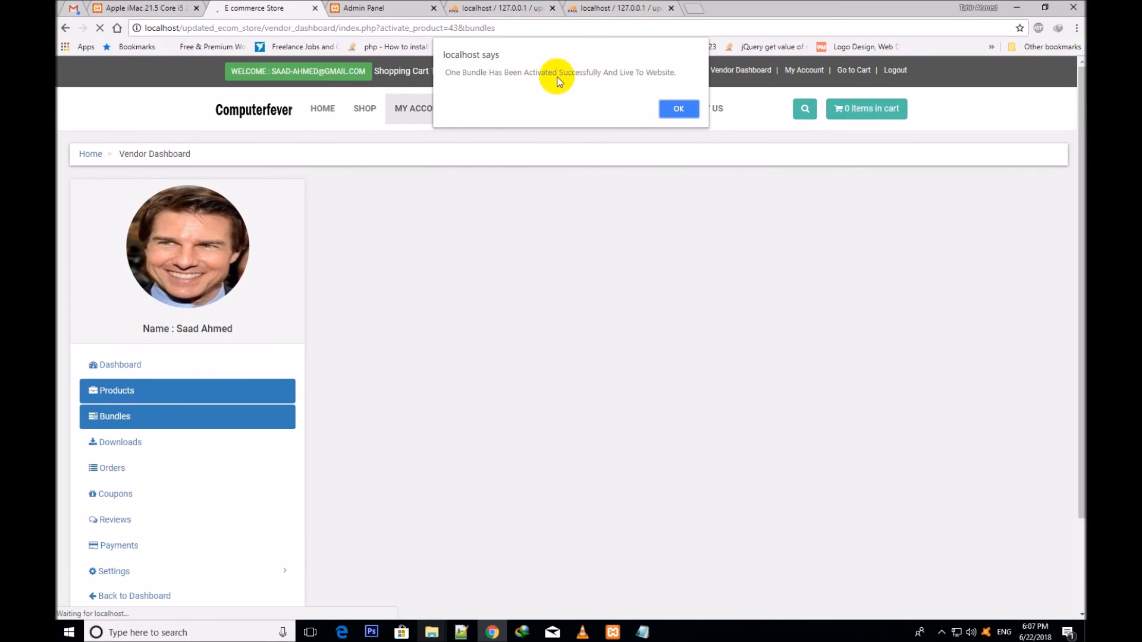
{"action": "triple_click", "coordinate": [605, 72]}
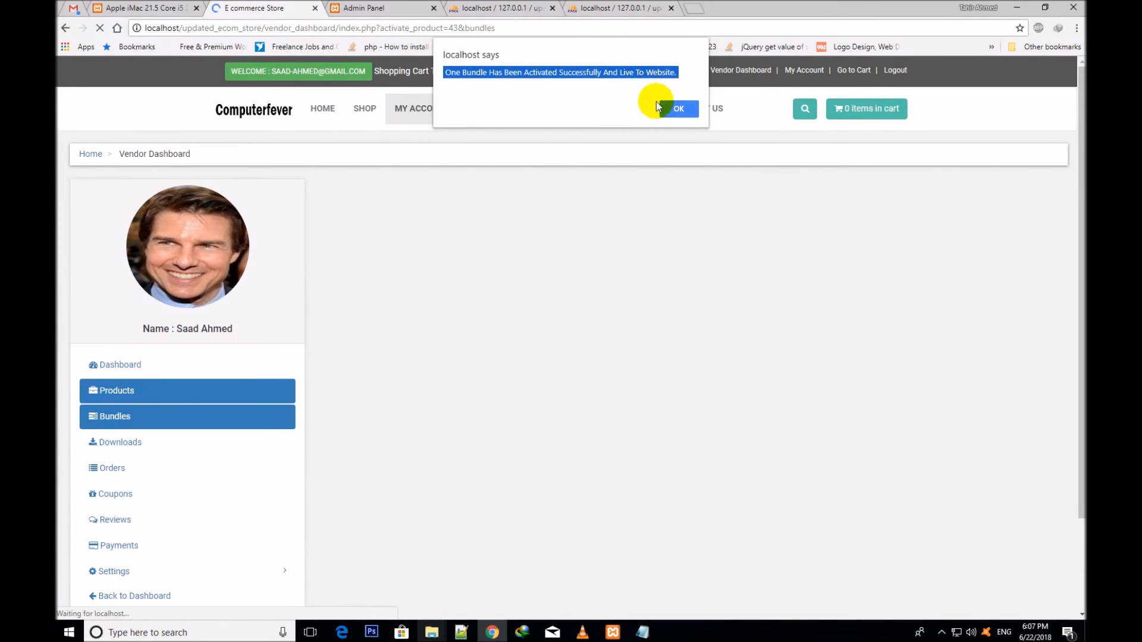
{"action": "left_click", "coordinate": [677, 113]}
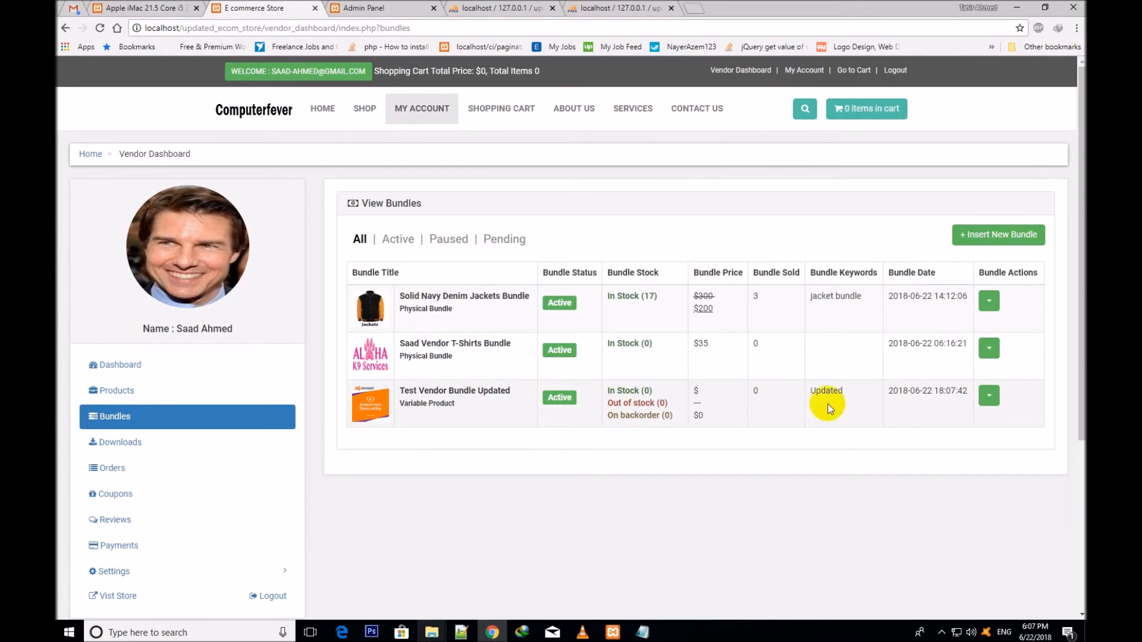
Open the Solid Navy Denim Jackets Bundle for editing.
{"action": "scroll", "coordinate": [1076, 262], "scroll_direction": "down", "scroll_amount": 1}
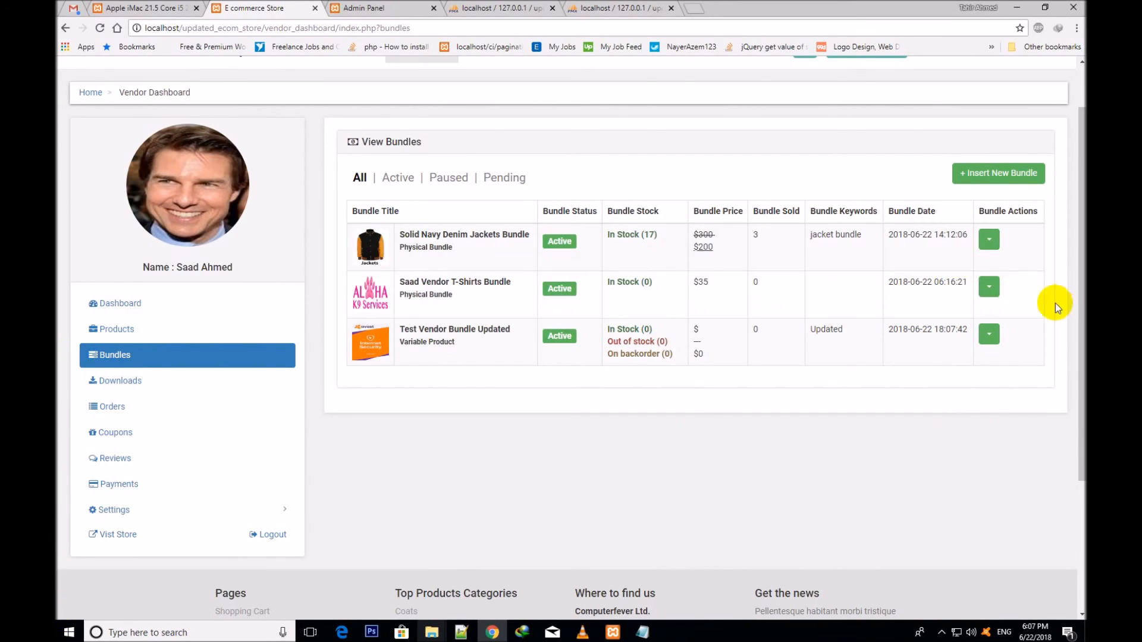
{"action": "left_click", "coordinate": [990, 240]}
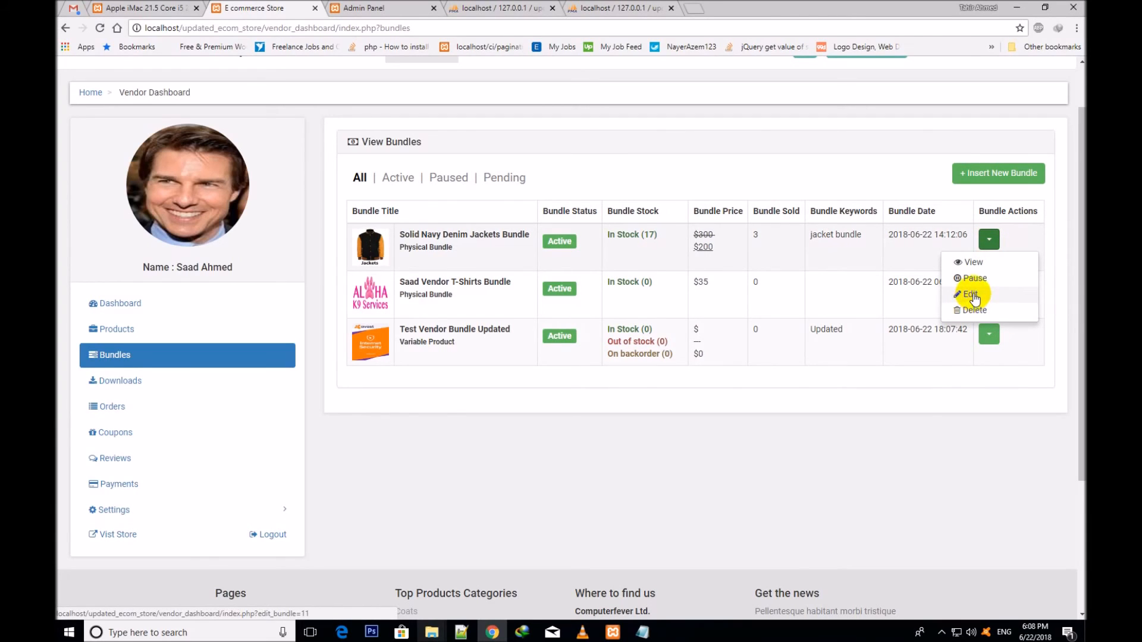
{"action": "left_click", "coordinate": [816, 332]}
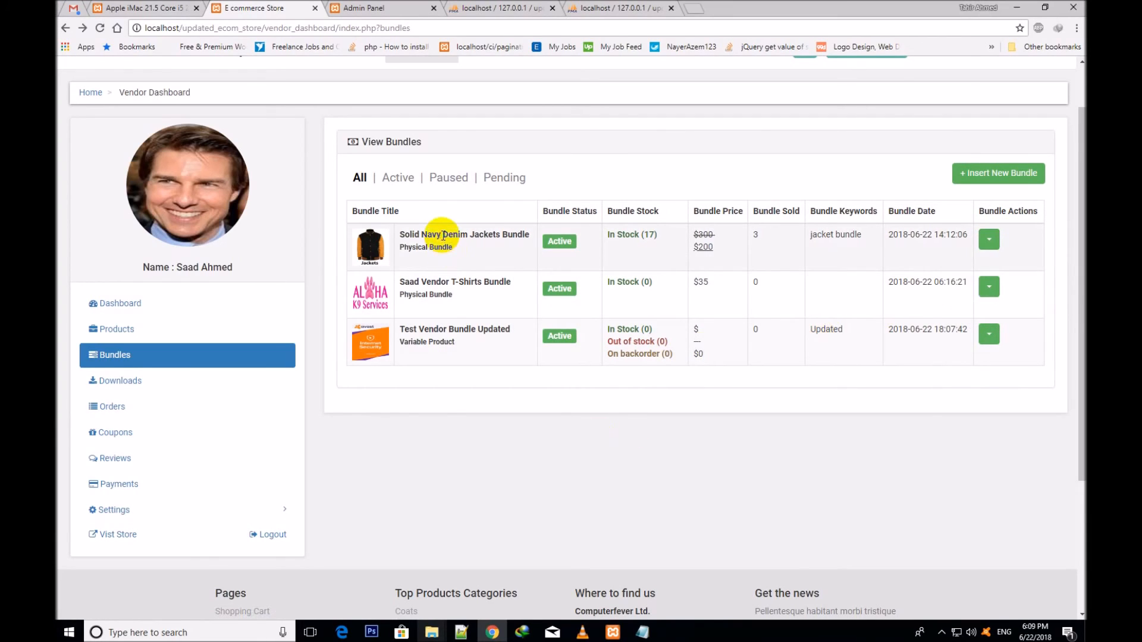
{"action": "triple_click", "coordinate": [443, 236]}
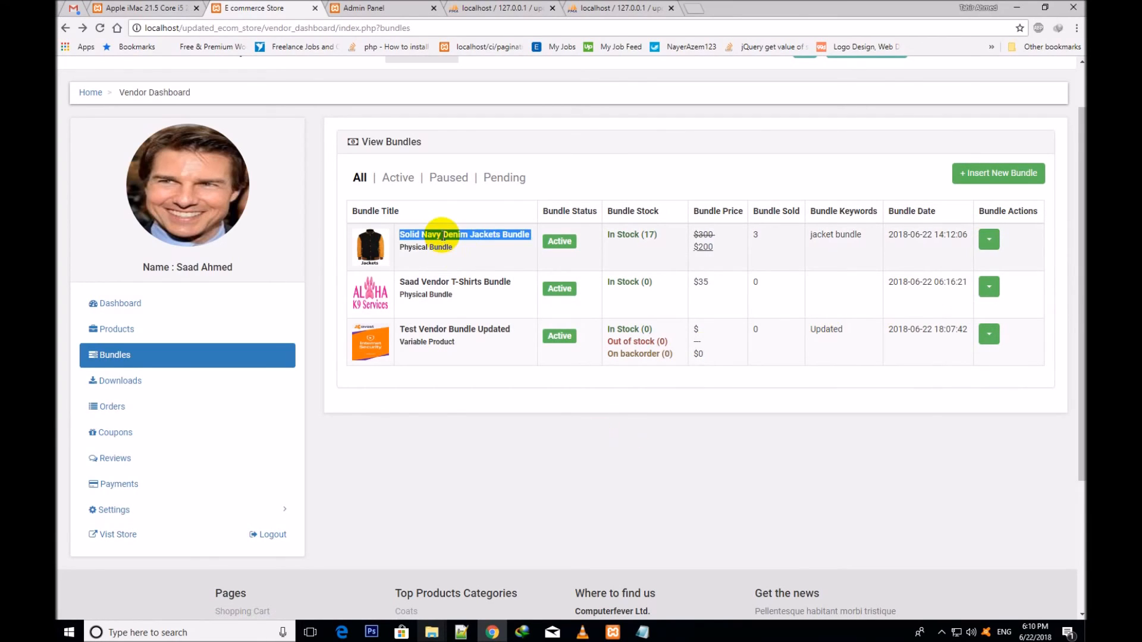
{"action": "left_click", "coordinate": [469, 253]}
{"action": "left_click", "coordinate": [988, 240]}
{"action": "left_click", "coordinate": [978, 294]}
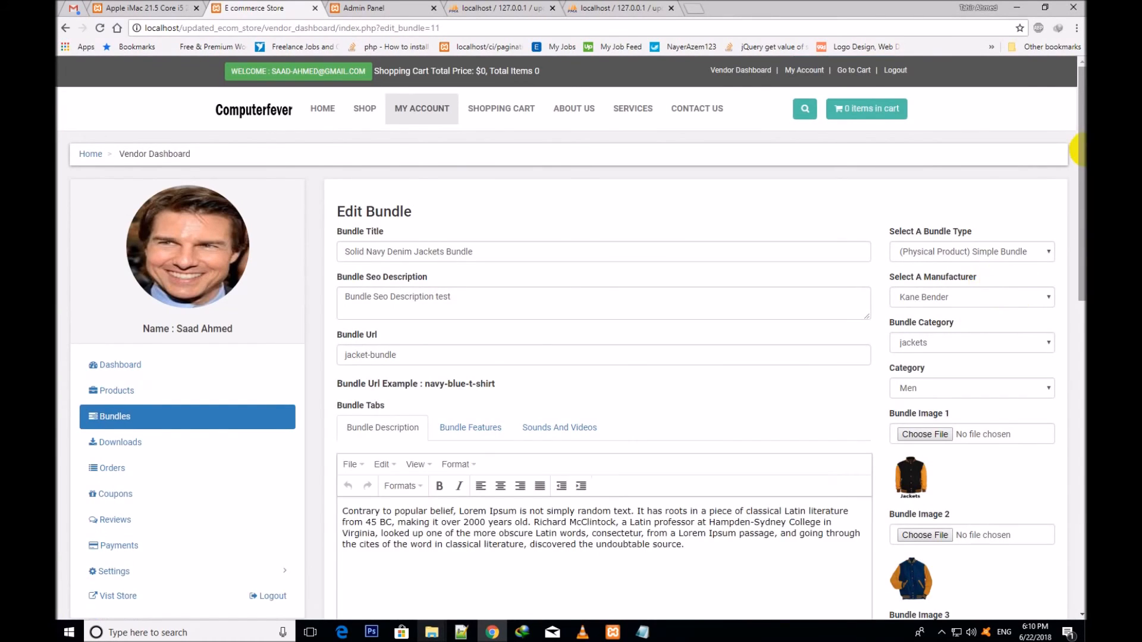
Add BENETTON White Polo Shirt and Denim Borg Lined Western Jacket to the bundle's products and check which other products can be included.
{"action": "left_click_drag", "start_coordinate": [1076, 151], "coordinate": [1075, 357]}
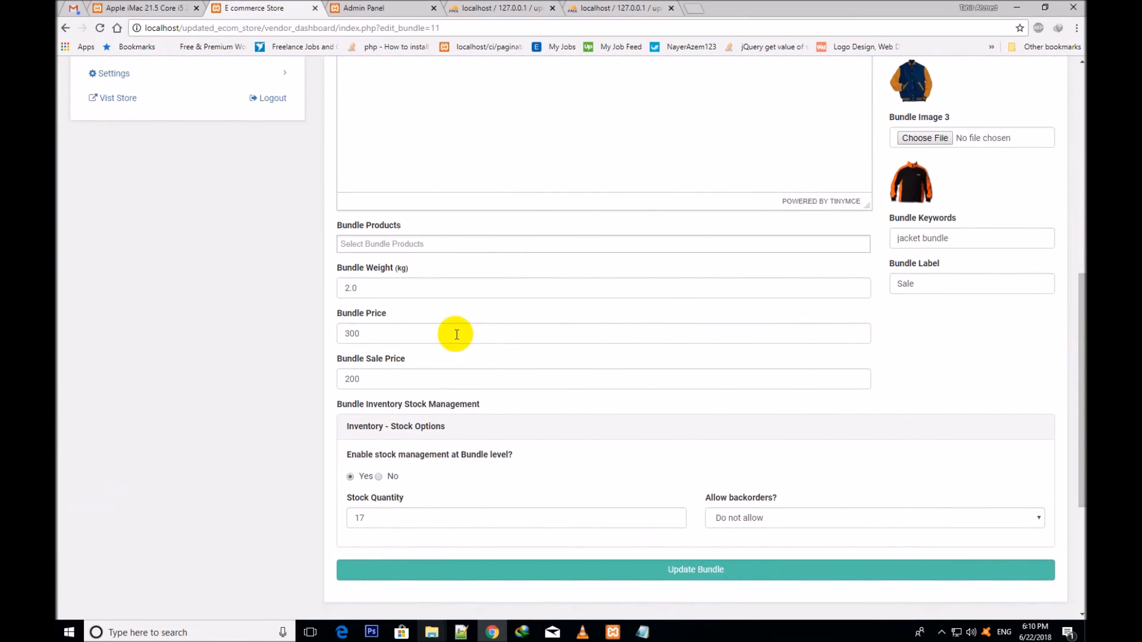
{"action": "left_click", "coordinate": [379, 244]}
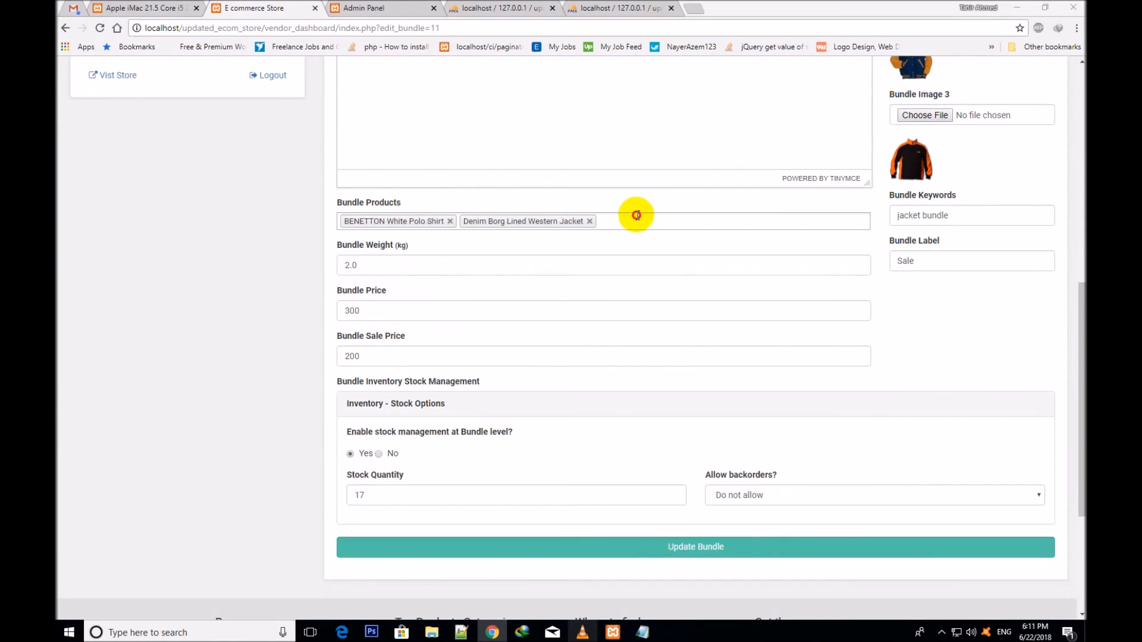
{"action": "left_click", "coordinate": [635, 216]}
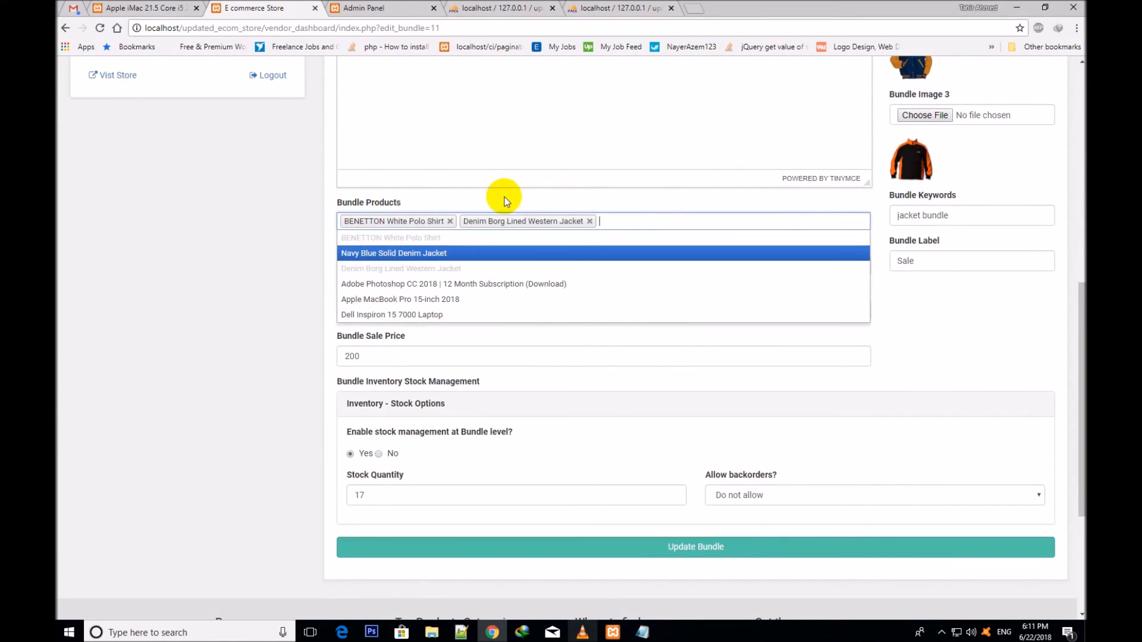
{"action": "left_click", "coordinate": [338, 201]}
{"action": "left_click_drag", "start_coordinate": [337, 202], "coordinate": [398, 203]}
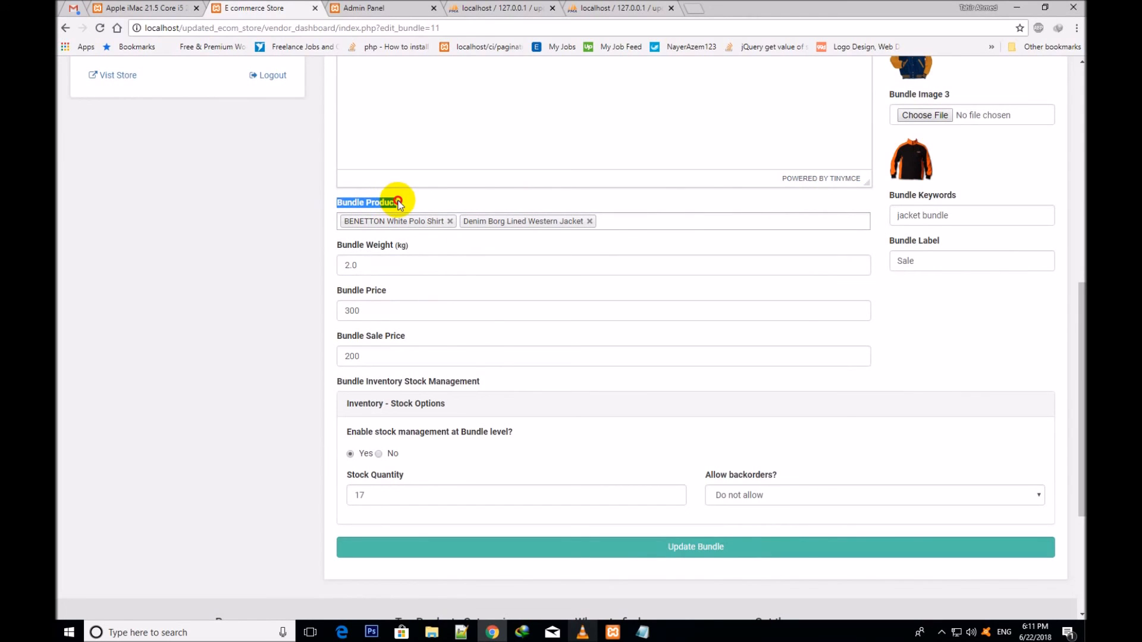
{"action": "left_click", "coordinate": [621, 222]}
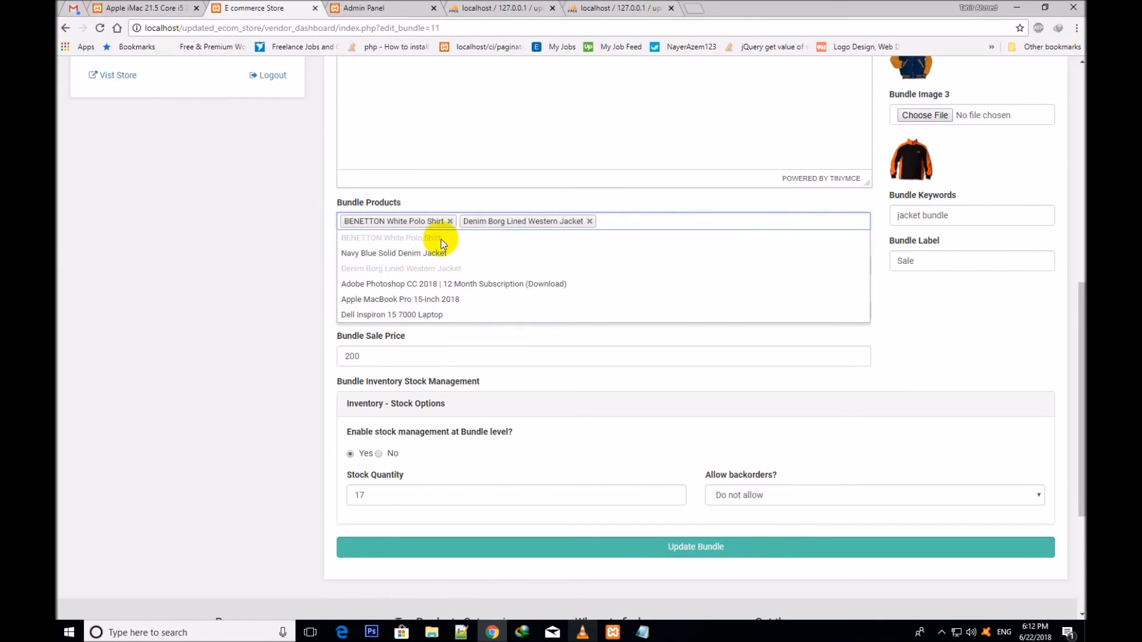
{"action": "left_click", "coordinate": [641, 201]}
Leave the bundle's edit form and look over the vendor's bundles list.
{"action": "left_click", "coordinate": [1080, 517]}
{"action": "left_click_drag", "start_coordinate": [1078, 505], "coordinate": [1074, 280]}
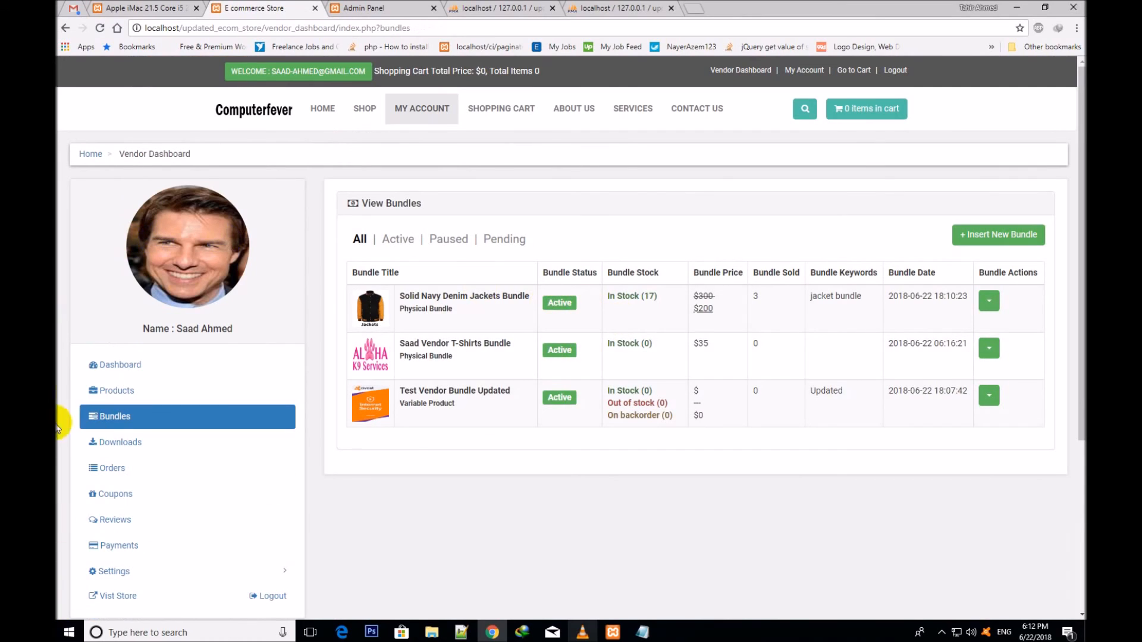
{"action": "left_click_drag", "start_coordinate": [1078, 136], "coordinate": [1079, 208]}
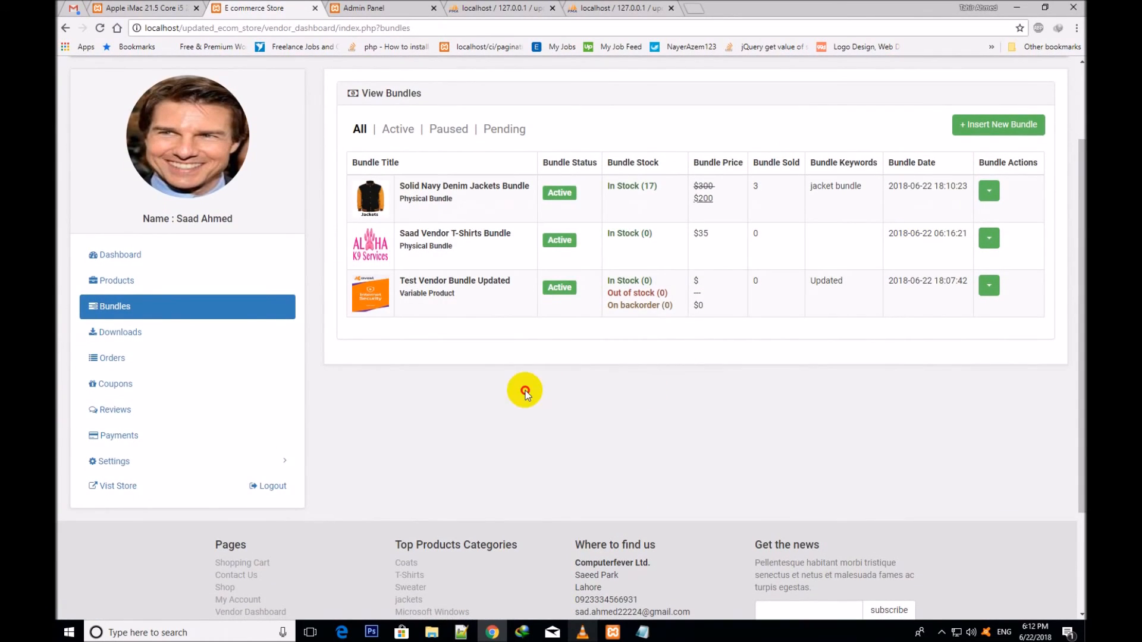